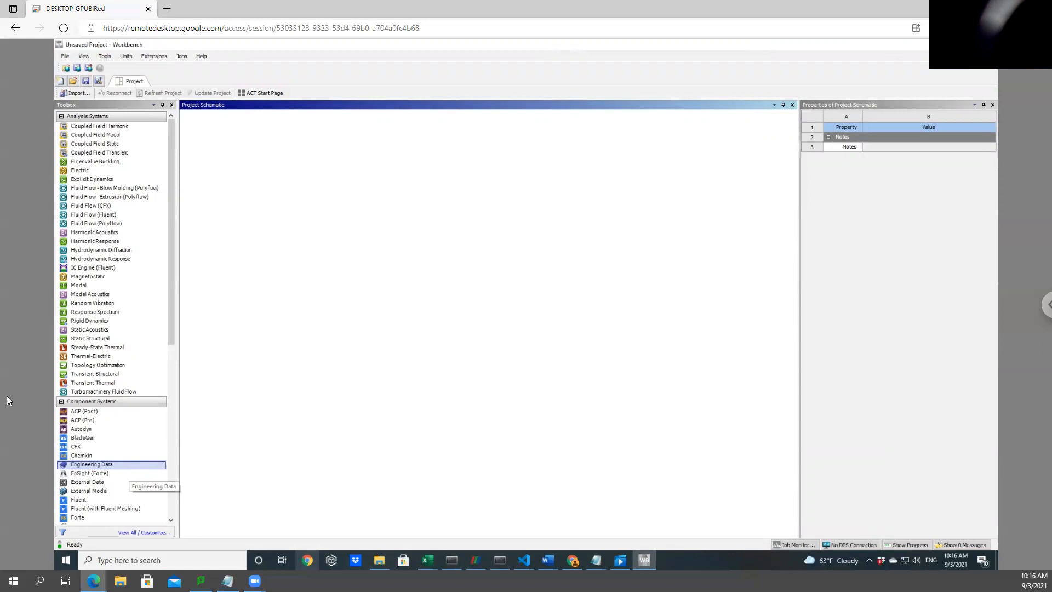
# Add a standalone Fluid Flow (Fluent) analysis system to the Project Schematic
pyautogui.moveTo(171, 173)
pyautogui.mouseDown()
pyautogui.moveTo(169, 190)
pyautogui.moveTo(169, 179)
pyautogui.mouseUp()
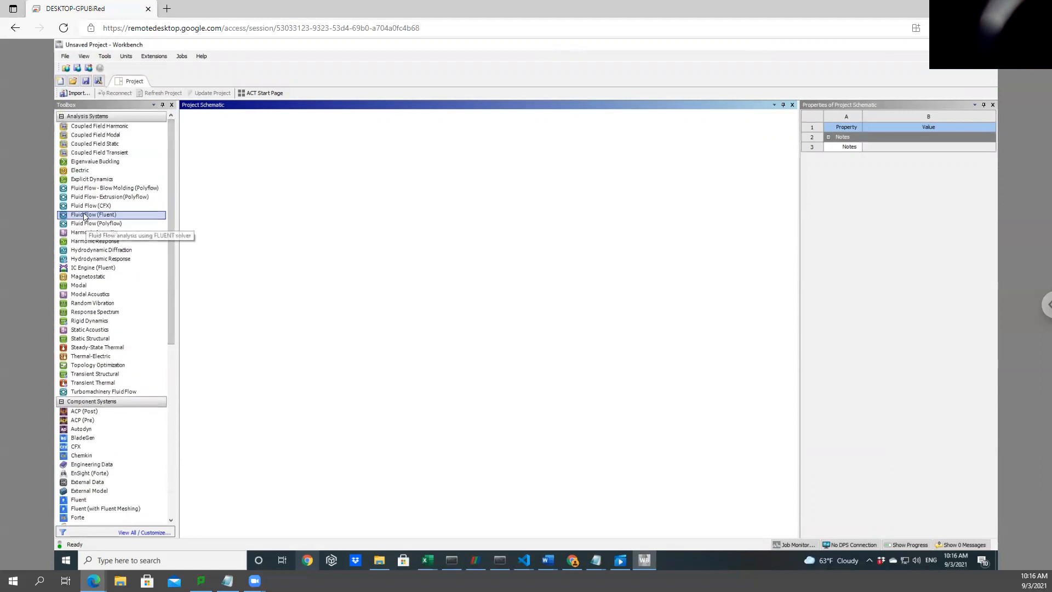
pyautogui.moveTo(85, 217); pyautogui.dragTo(229, 164)
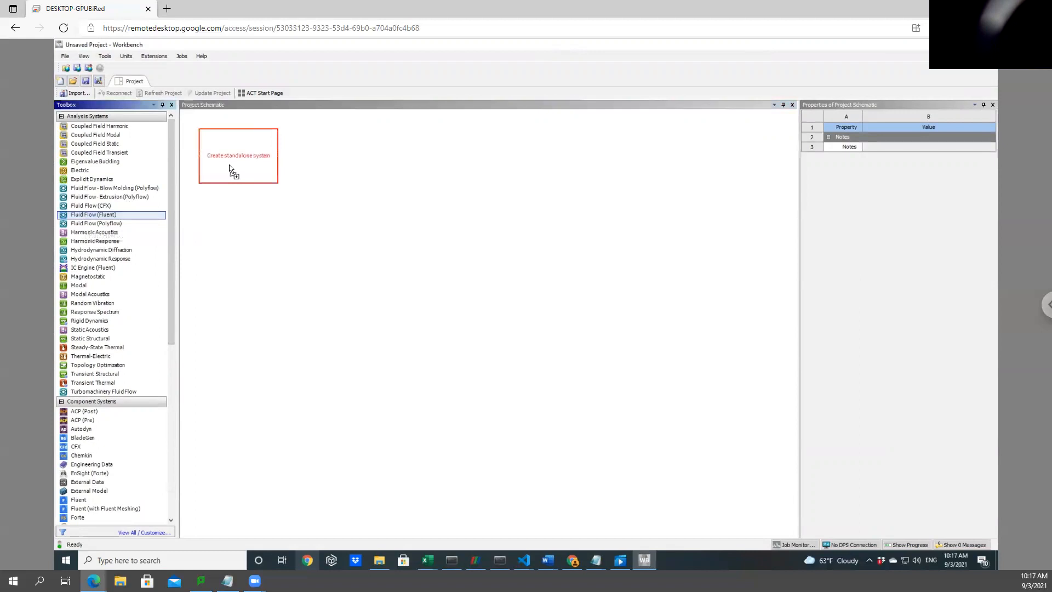
pyautogui.moveTo(229, 165); pyautogui.dragTo(229, 164)
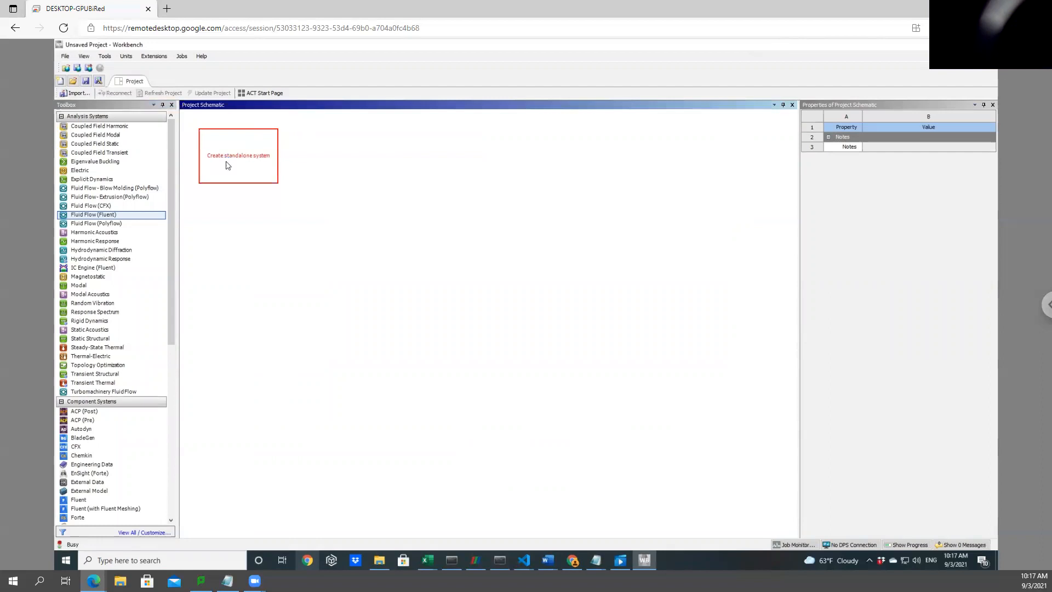
pyautogui.click(354, 199)
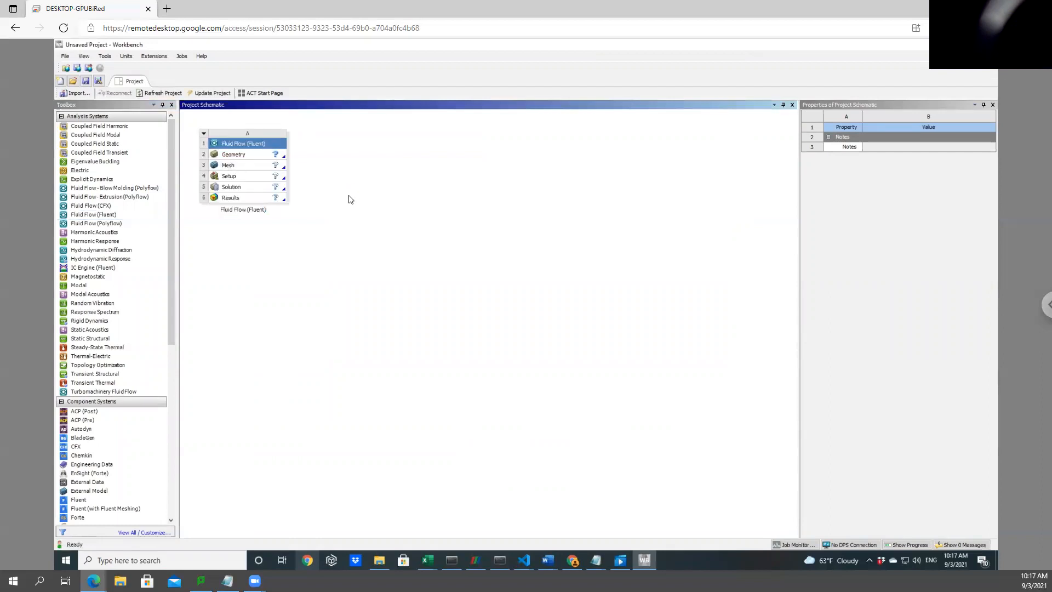
# Open the Geometry component of the Fluid Flow (Fluent) system for editing in SpaceClaim
pyautogui.click(239, 192)
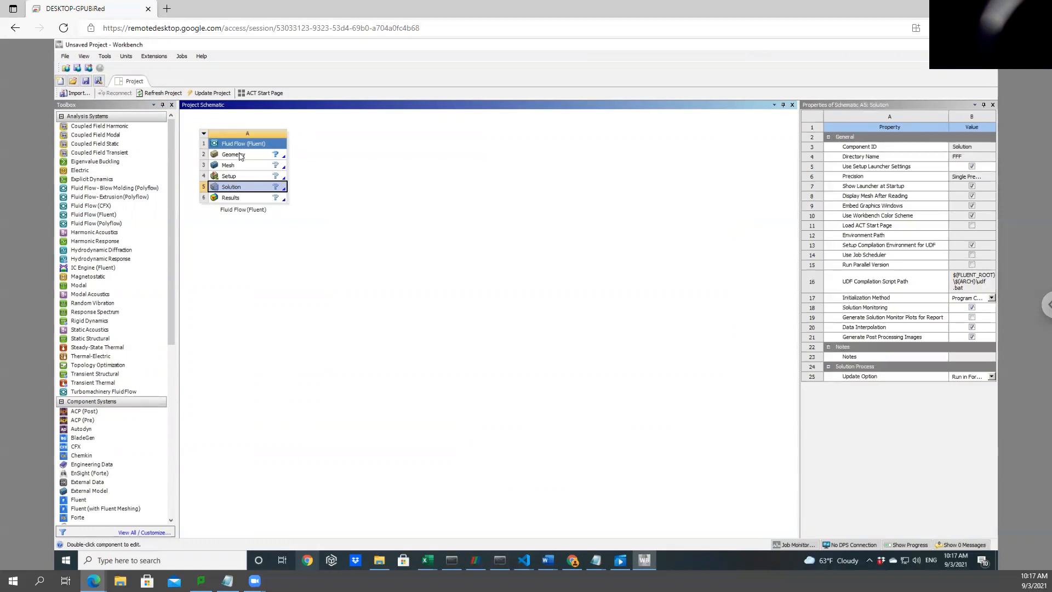
pyautogui.click(244, 154)
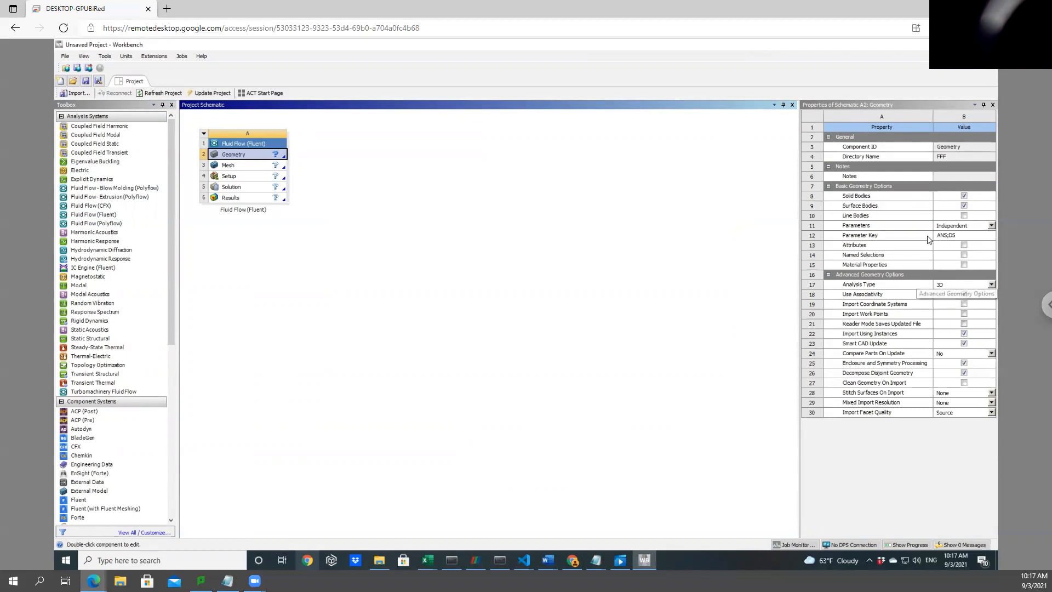
pyautogui.doubleClick(235, 156)
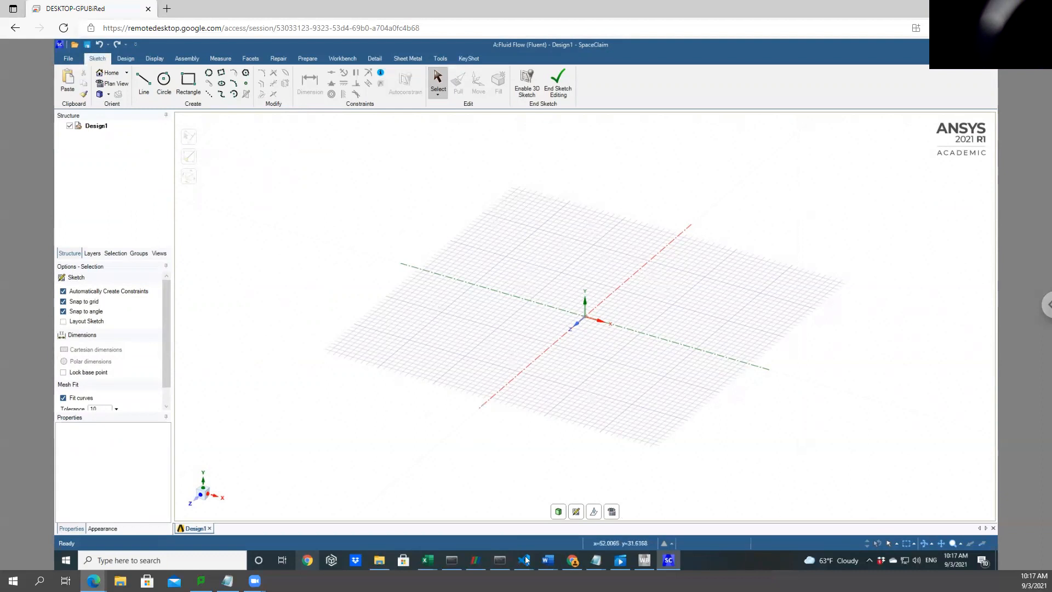
# Switch to the Tutorial document in Word and review the aneurysm description and its dimensions, down to the structure-1 instructions
pyautogui.moveTo(552, 565)
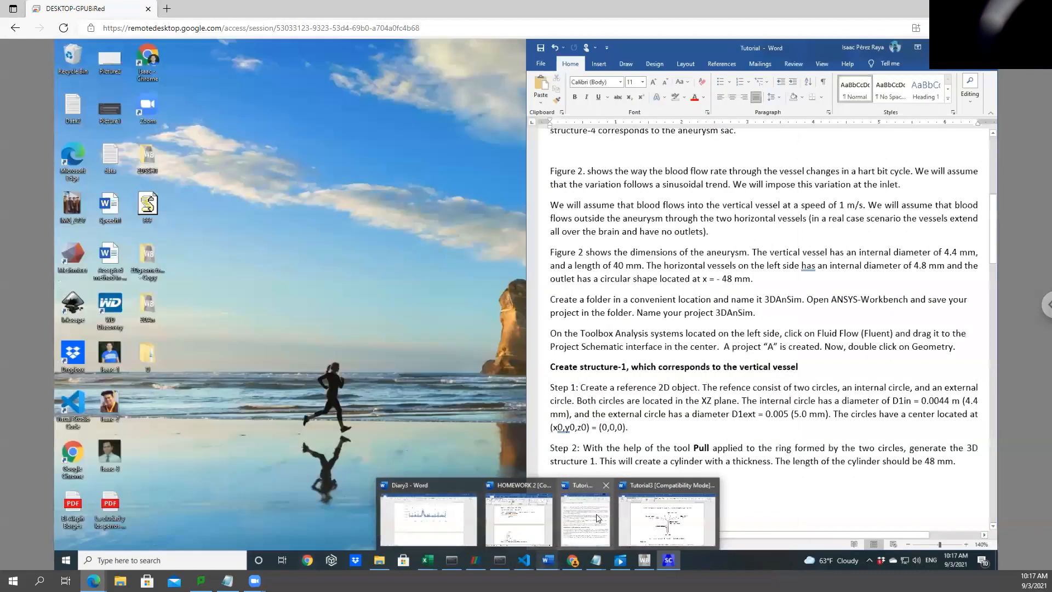
pyautogui.click(584, 518)
pyautogui.scroll(5, 658, 383)
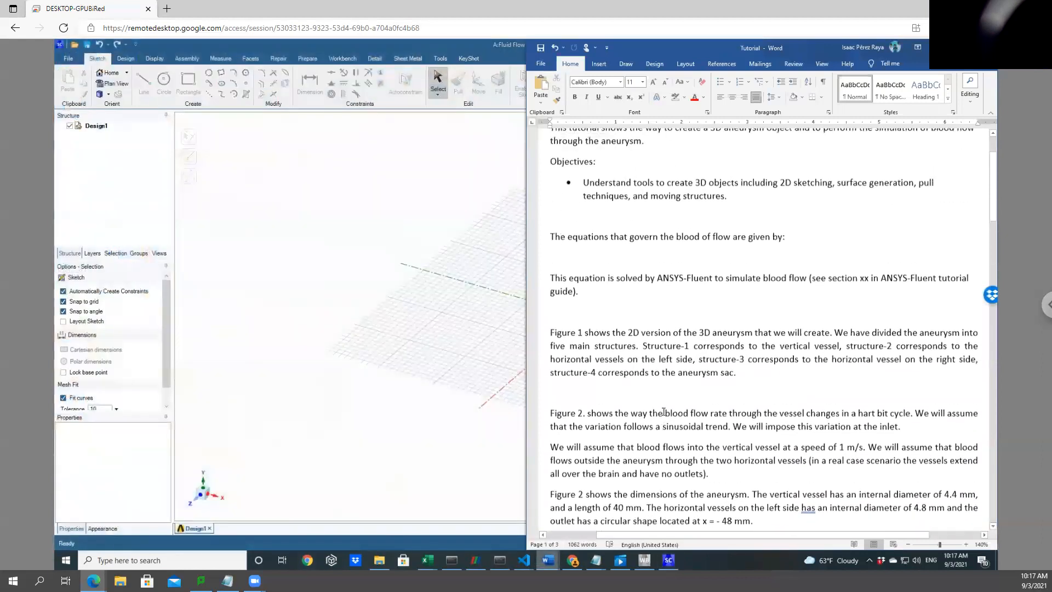
pyautogui.scroll(-3, 647, 274)
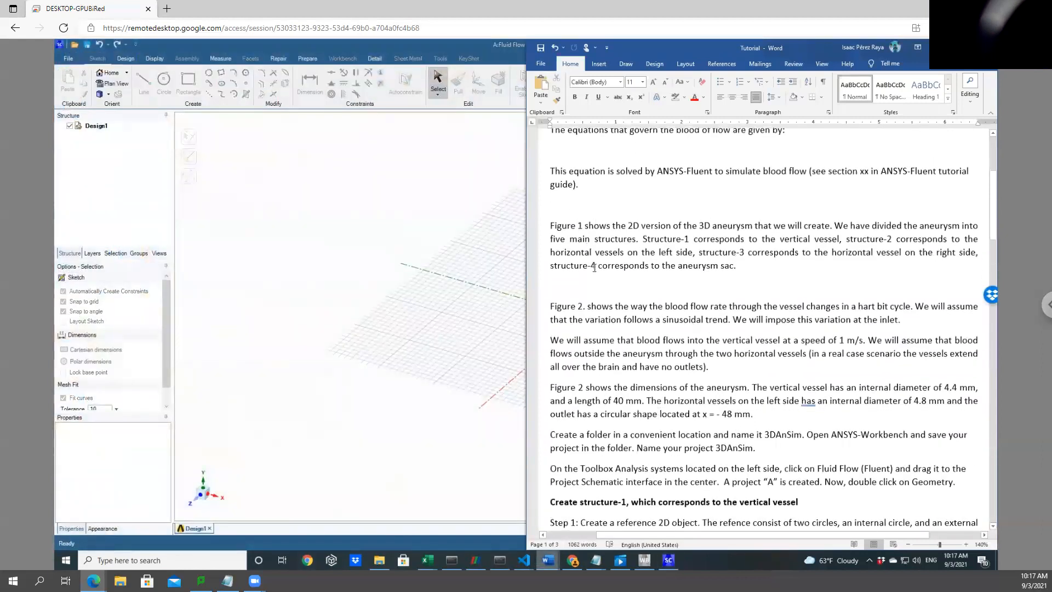
pyautogui.scroll(-1, 595, 267)
pyautogui.scroll(2, 595, 267)
pyautogui.scroll(2, 594, 267)
pyautogui.scroll(-7, 595, 267)
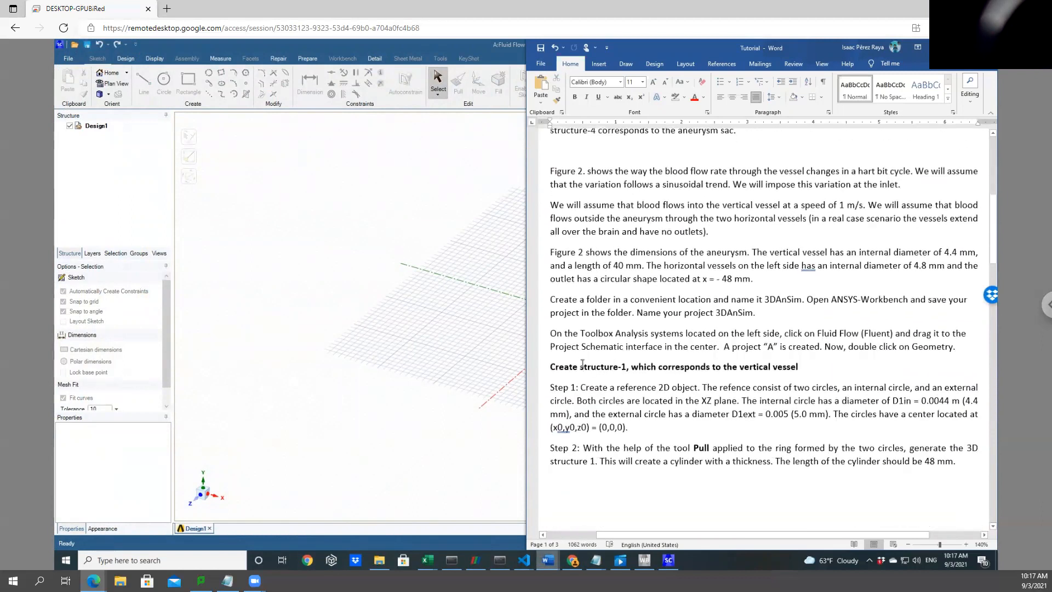
pyautogui.scroll(-1, 586, 359)
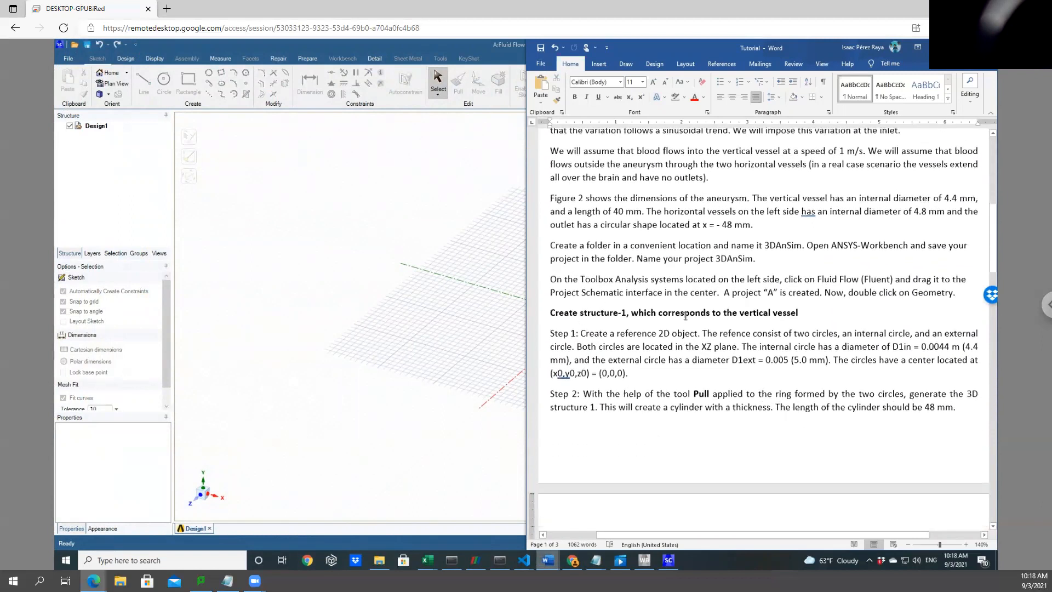
# Review the sections for structures 1 to 4, checking which vessel or aneurysm part each one represents
pyautogui.moveTo(802, 314); pyautogui.dragTo(740, 314)
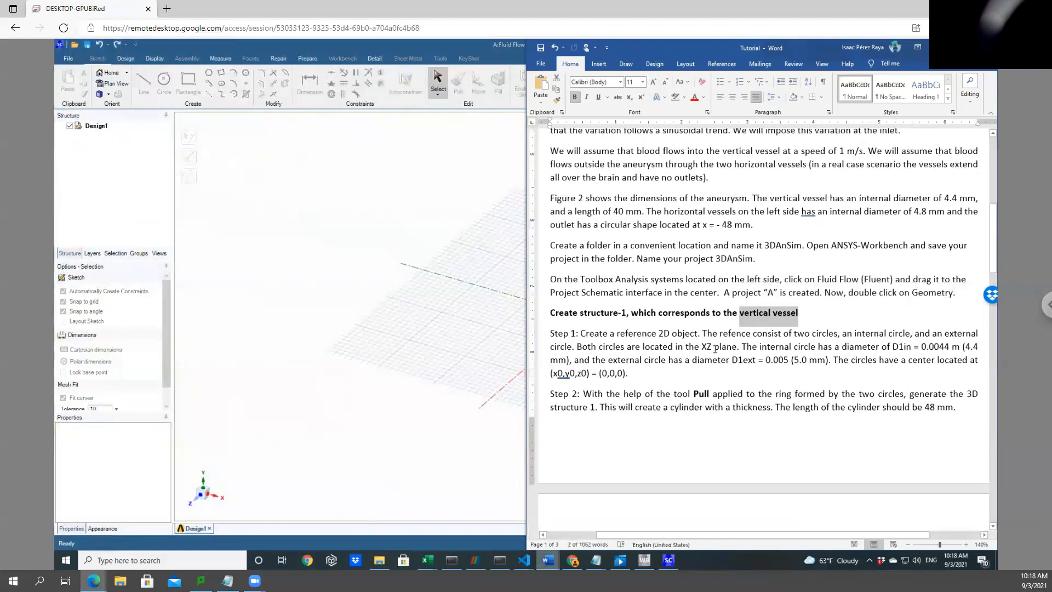
pyautogui.scroll(-4, 727, 344)
pyautogui.moveTo(897, 351); pyautogui.dragTo(740, 351)
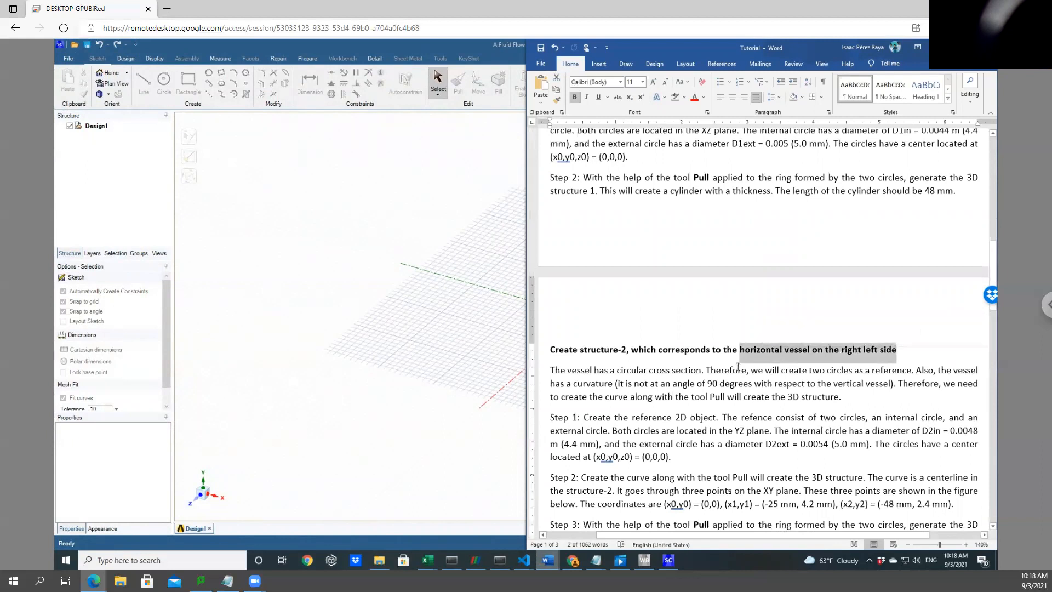
pyautogui.scroll(-2, 738, 361)
pyautogui.scroll(-3, 739, 360)
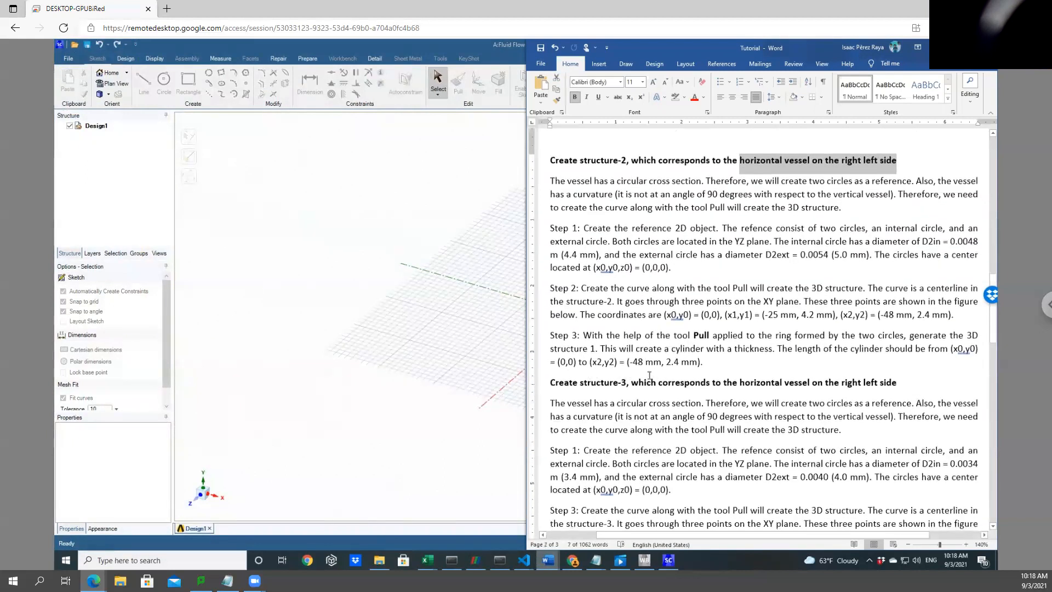
pyautogui.moveTo(899, 382); pyautogui.dragTo(767, 375)
pyautogui.scroll(-4, 767, 375)
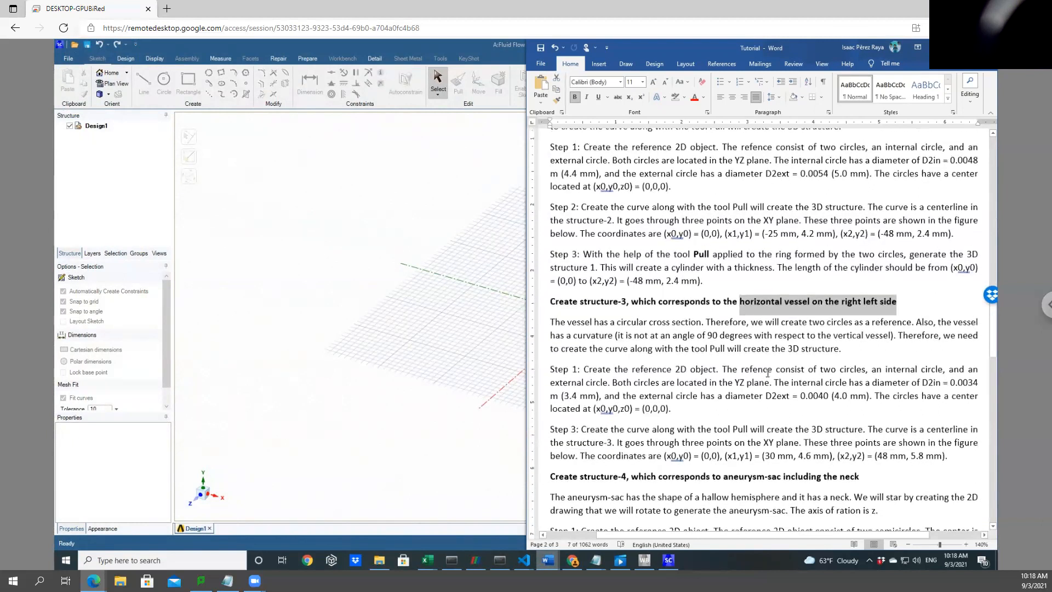
pyautogui.moveTo(599, 423); pyautogui.dragTo(663, 417)
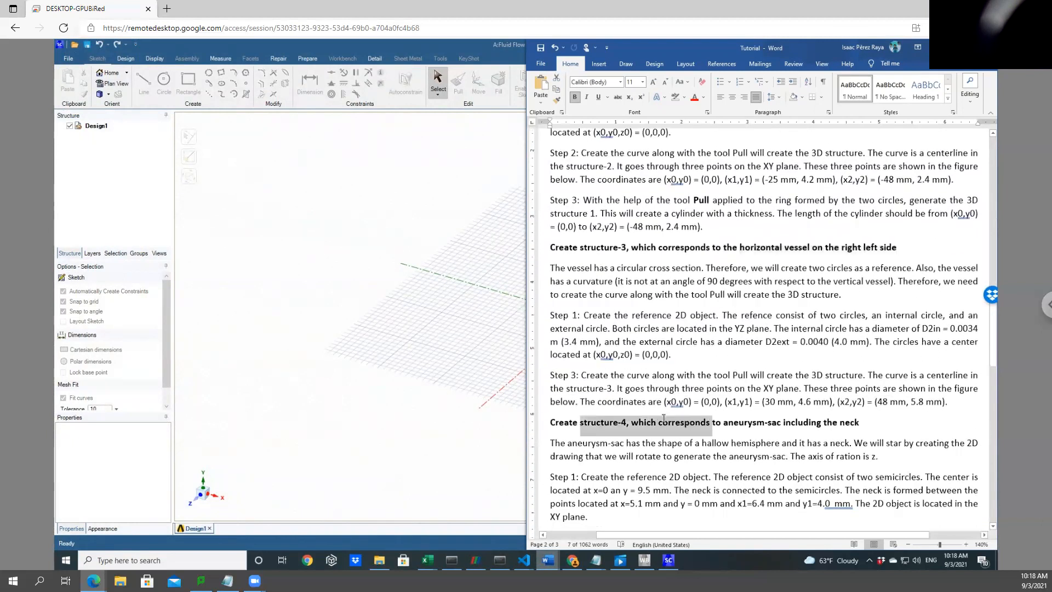
pyautogui.click(816, 415)
pyautogui.scroll(-2, 816, 415)
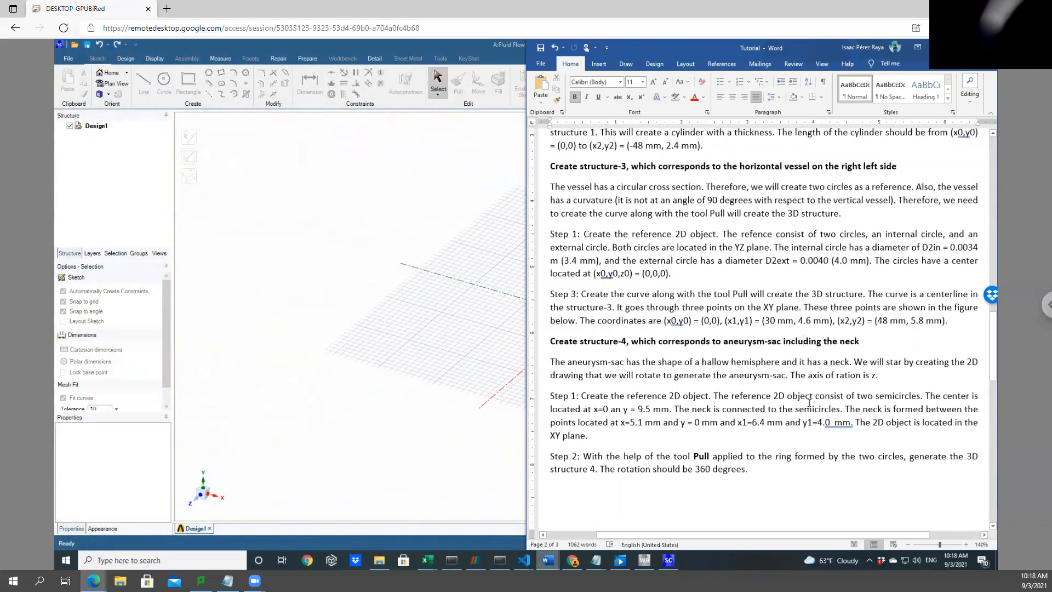
# Go back to the structure-1 section and examine its sketch plane, circle diameters, centre point and Pull instructions
pyautogui.scroll(10, 865, 332)
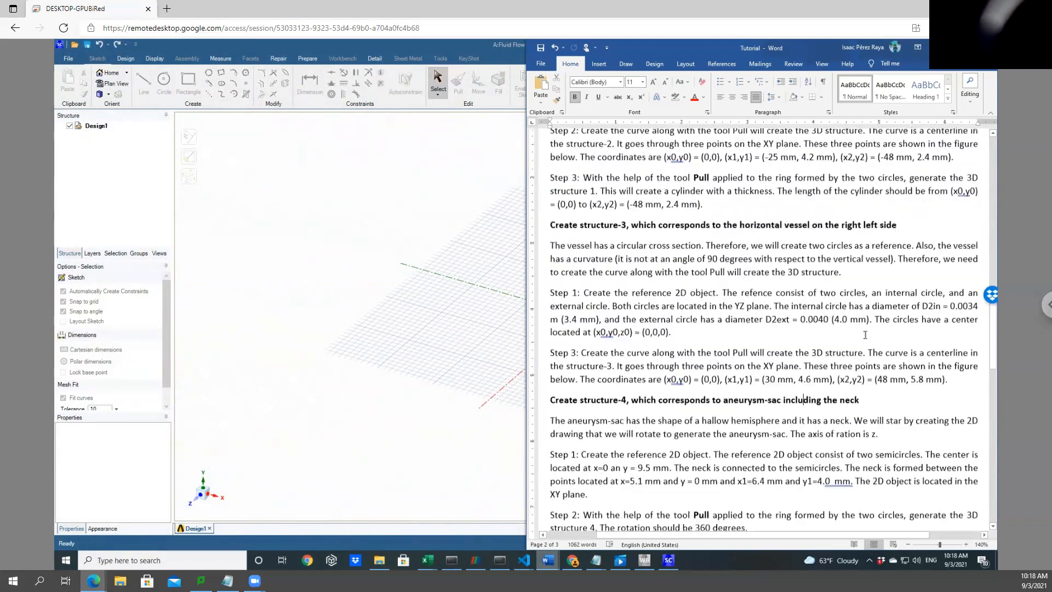
pyautogui.scroll(5, 862, 326)
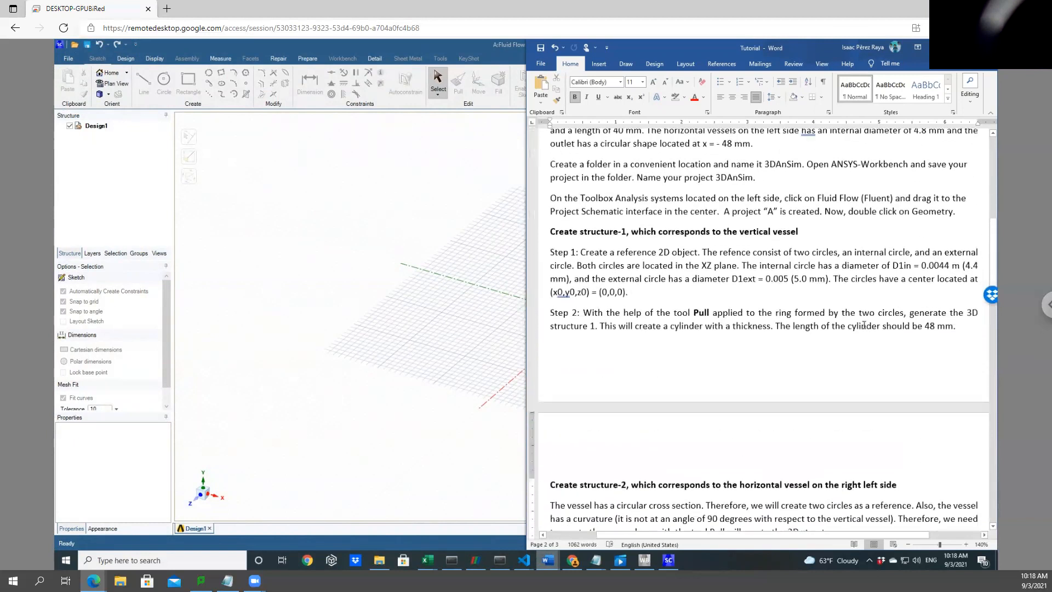
pyautogui.scroll(-1, 585, 315)
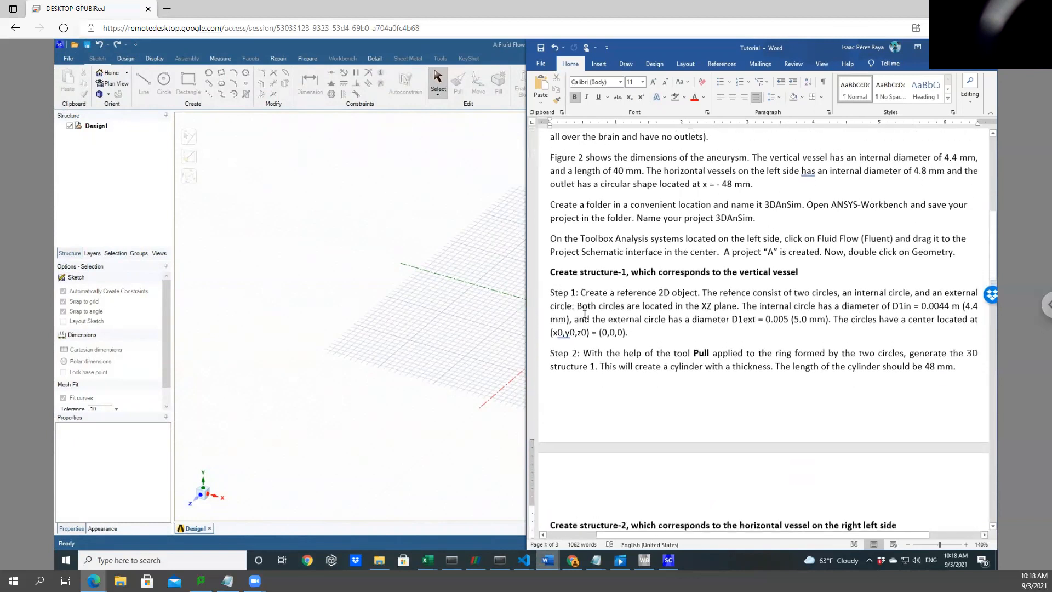
pyautogui.tripleClick(666, 305)
pyautogui.moveTo(581, 279); pyautogui.dragTo(687, 278)
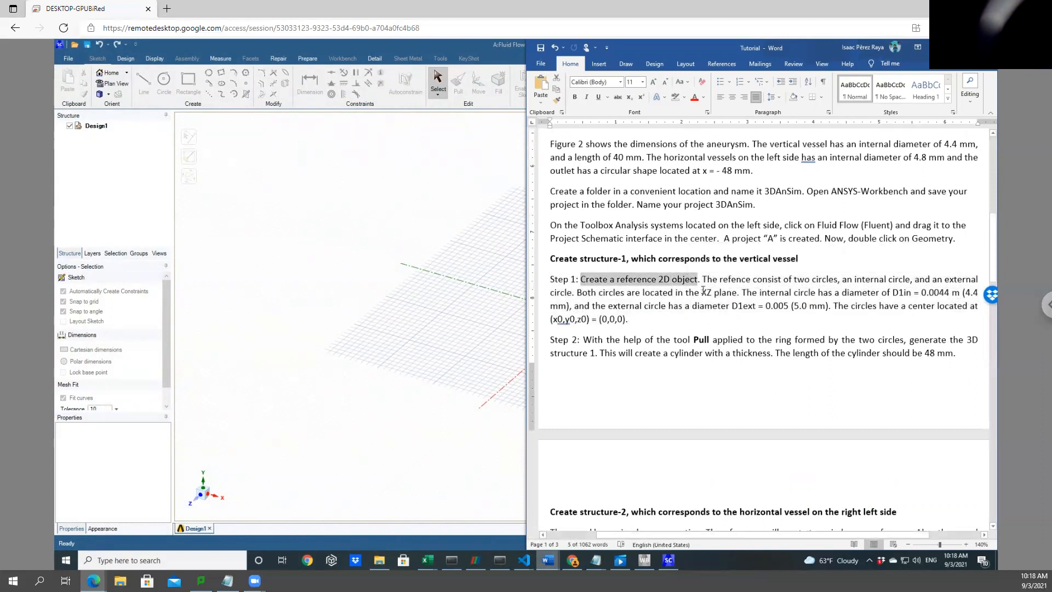
pyautogui.moveTo(705, 292); pyautogui.dragTo(727, 291)
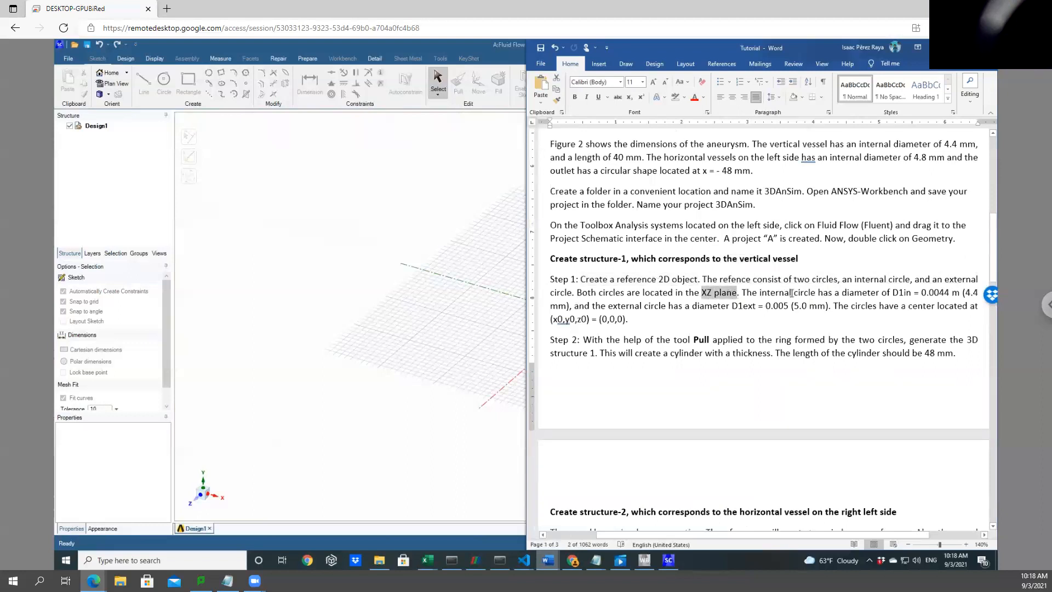
pyautogui.moveTo(760, 292); pyautogui.dragTo(968, 315)
pyautogui.moveTo(735, 311); pyautogui.dragTo(630, 318)
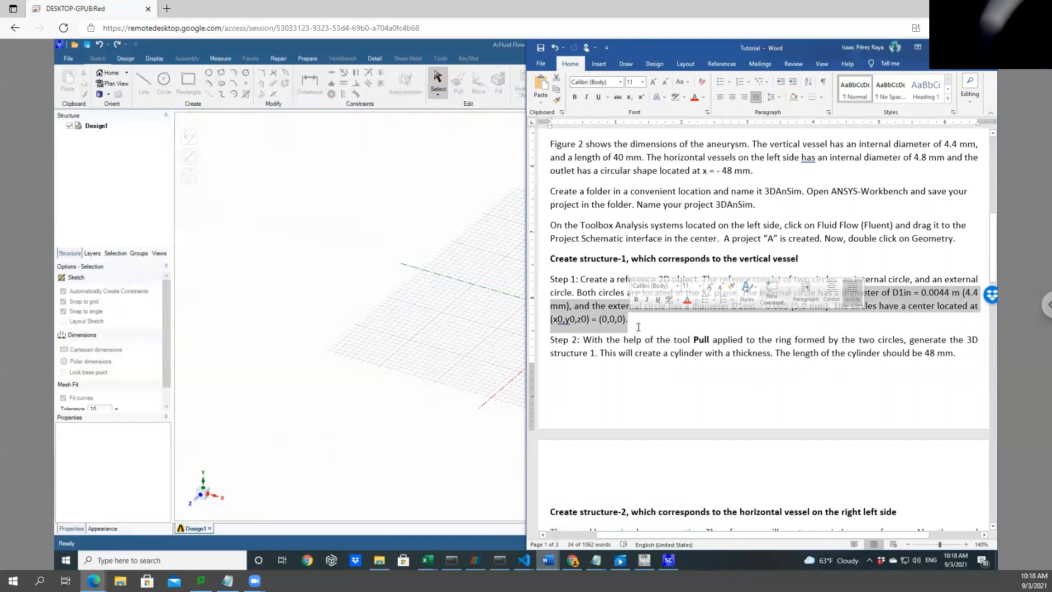
pyautogui.click(638, 328)
pyautogui.scroll(-1, 631, 316)
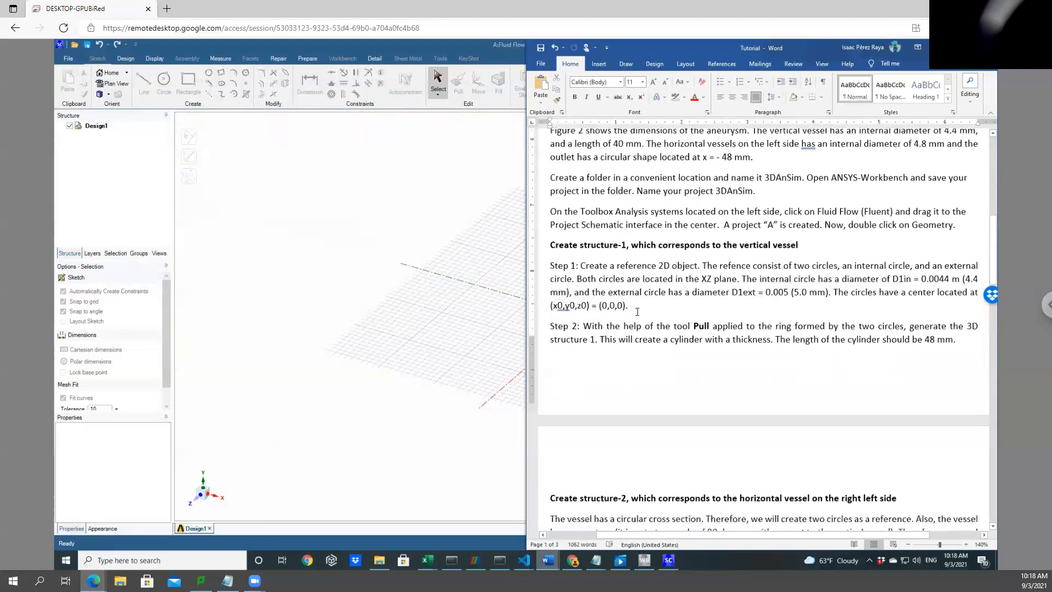
pyautogui.doubleClick(712, 316)
pyautogui.moveTo(719, 315); pyautogui.dragTo(755, 319)
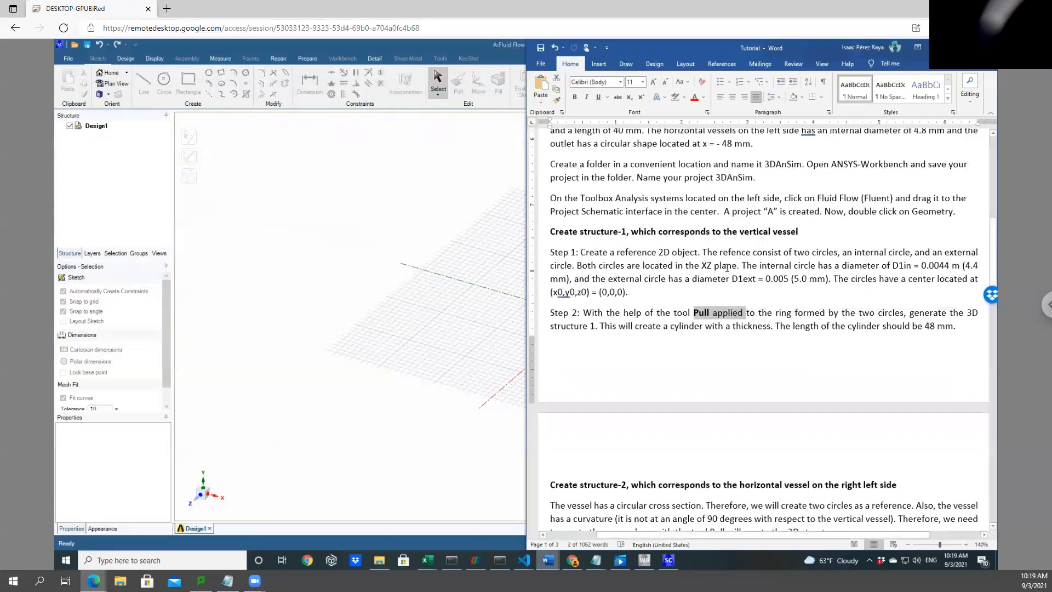
pyautogui.click(702, 267)
pyautogui.moveTo(702, 267); pyautogui.dragTo(731, 266)
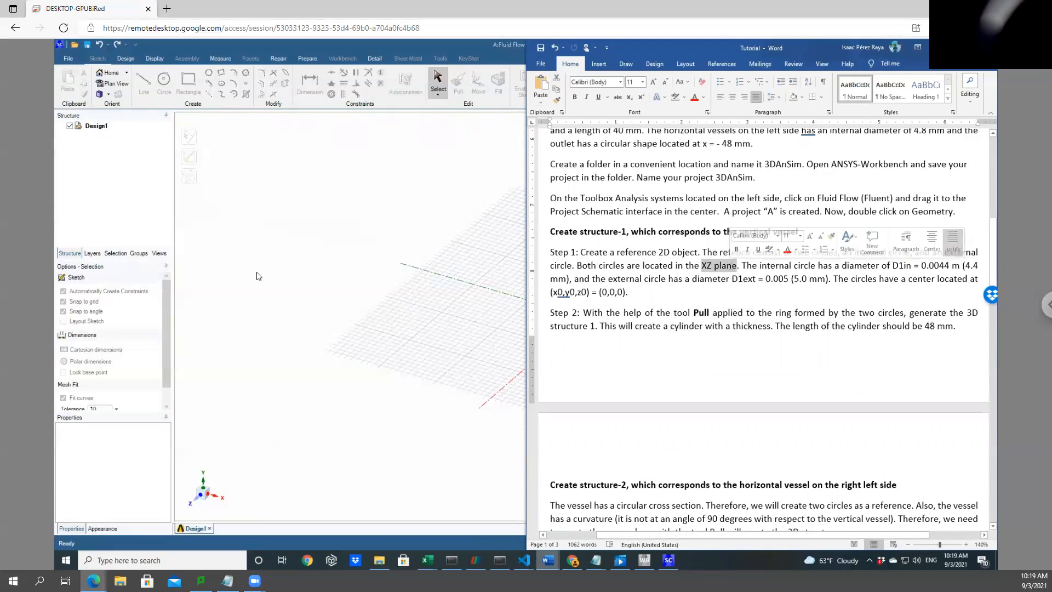
# Switch to SpaceClaim and sketch the vertical vessel's inner circle on the XZ plane, centred at the origin with a 4.4 mm diameter
pyautogui.click(668, 561)
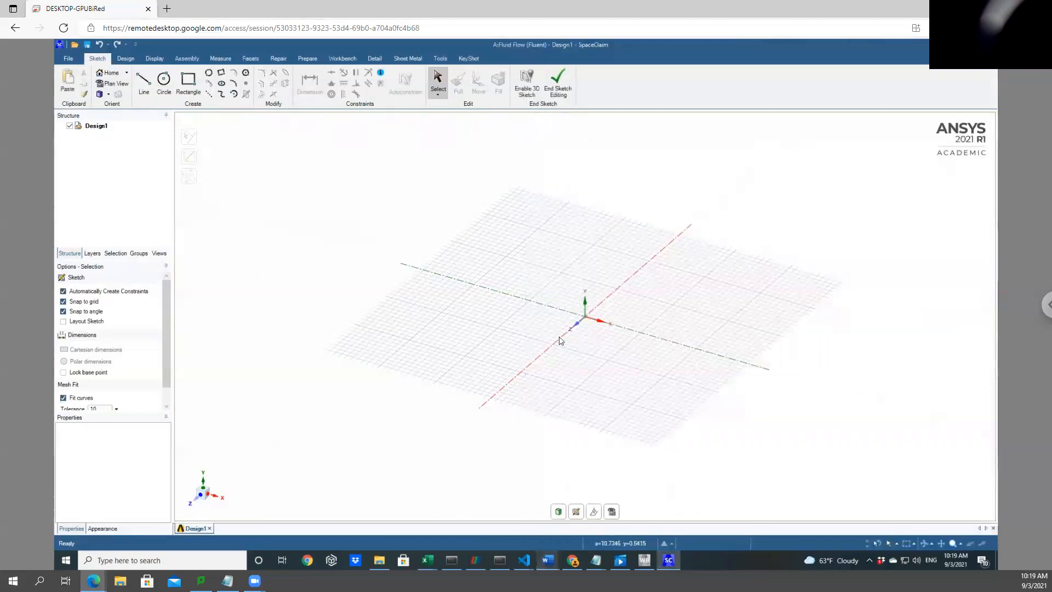
pyautogui.scroll(5, 577, 327)
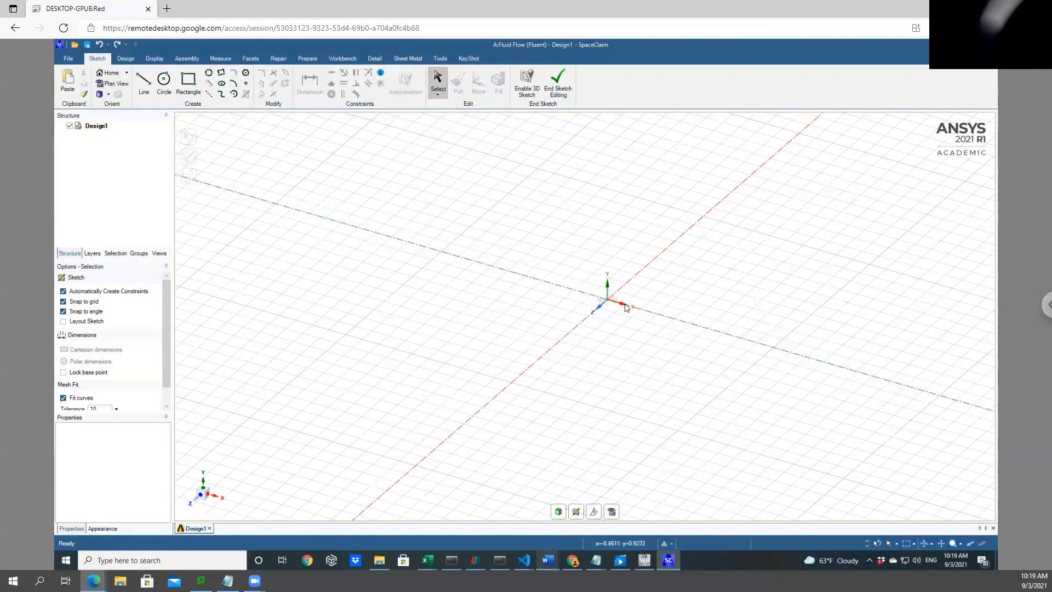
pyautogui.scroll(4, 526, 312)
pyautogui.scroll(-5, 525, 314)
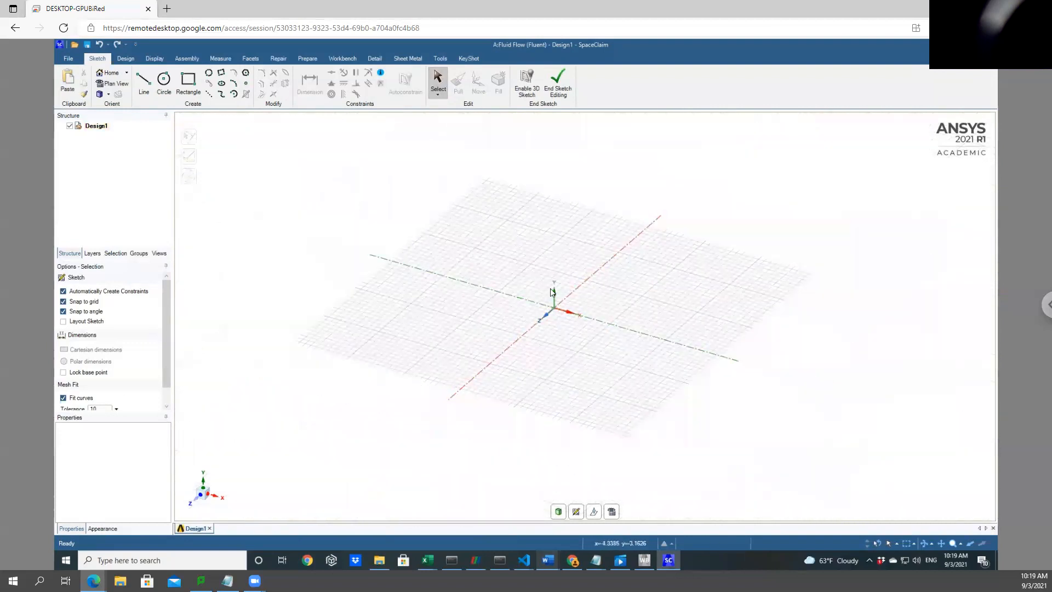
pyautogui.scroll(2, 552, 318)
pyautogui.scroll(2, 552, 319)
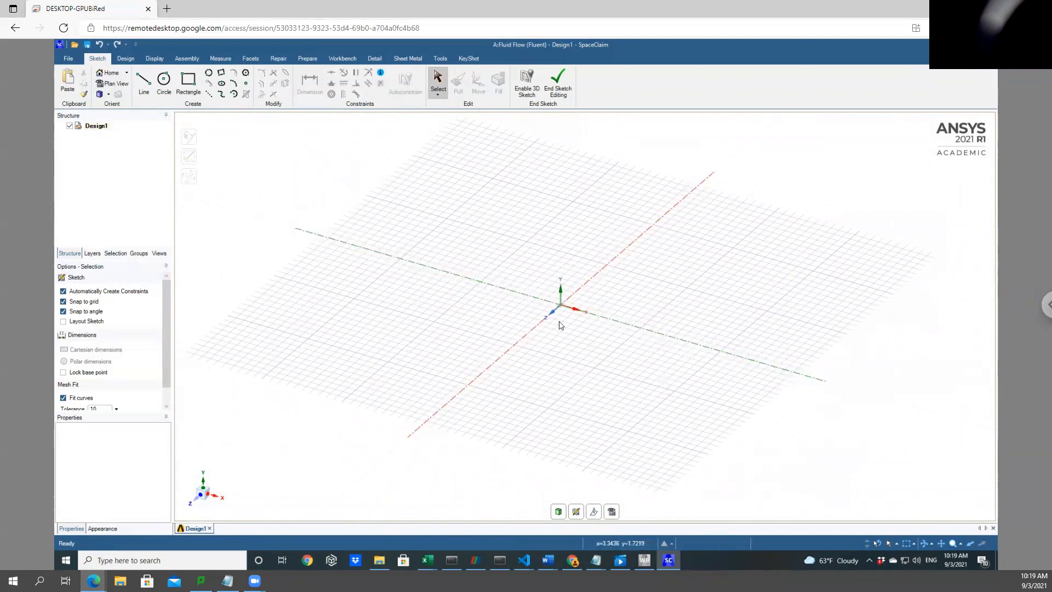
pyautogui.click(163, 82)
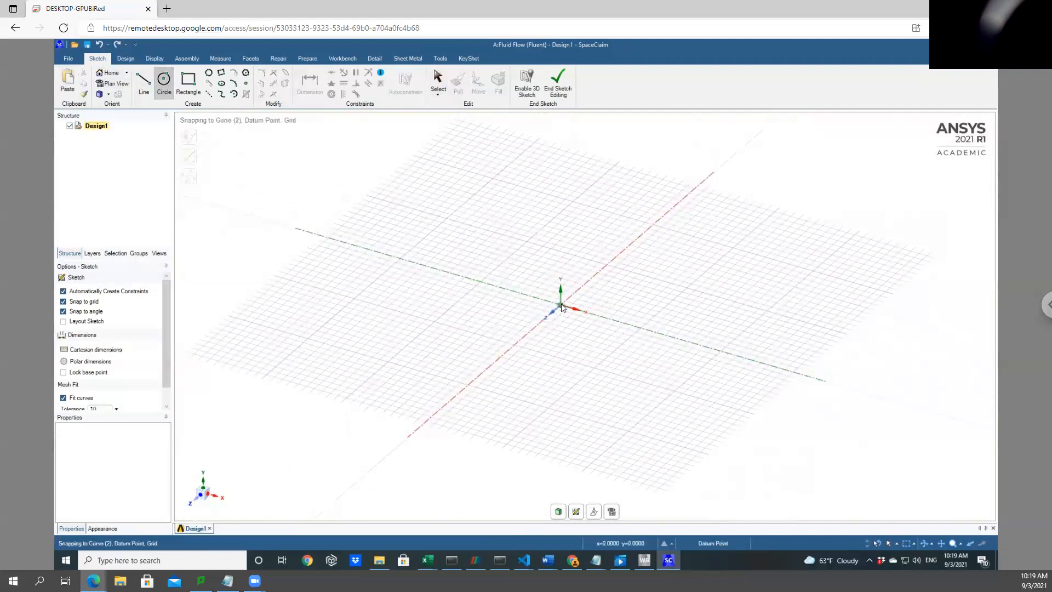
pyautogui.click(561, 306)
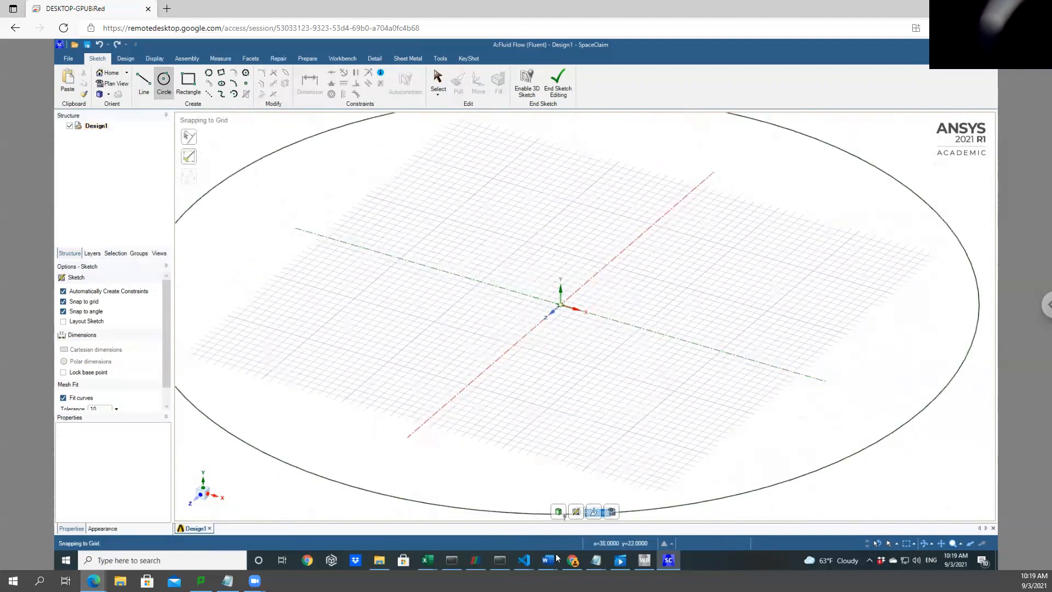
pyautogui.moveTo(548, 560)
pyautogui.moveTo(586, 529)
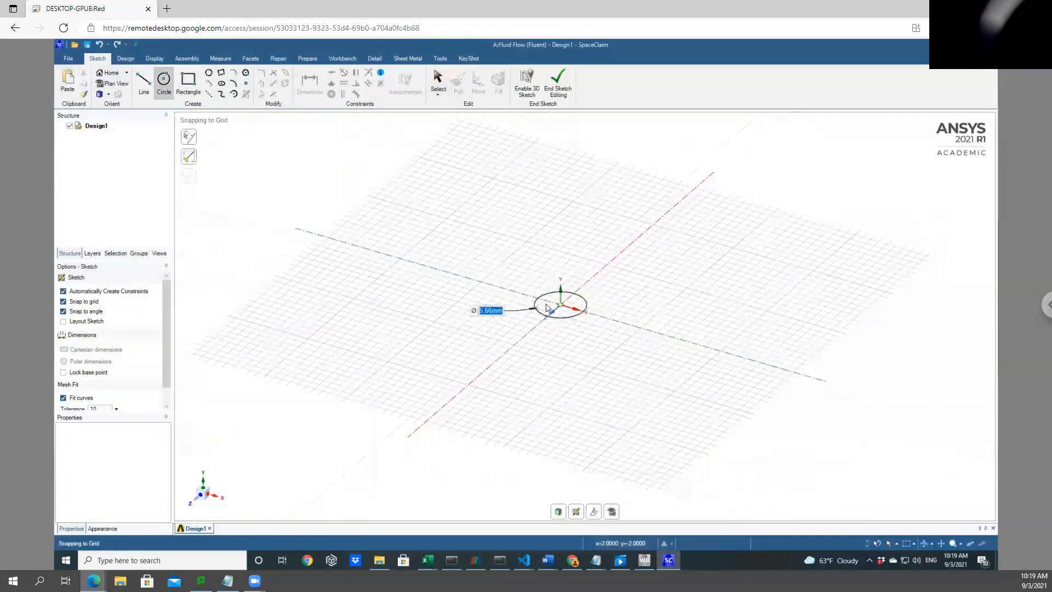
pyautogui.write('4.4')
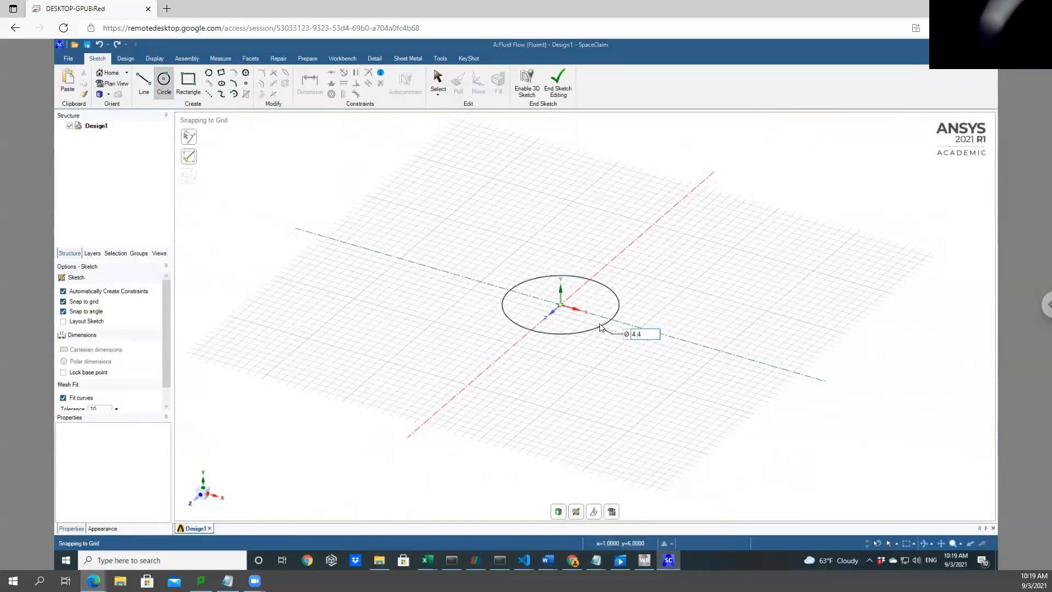
pyautogui.press('Return')
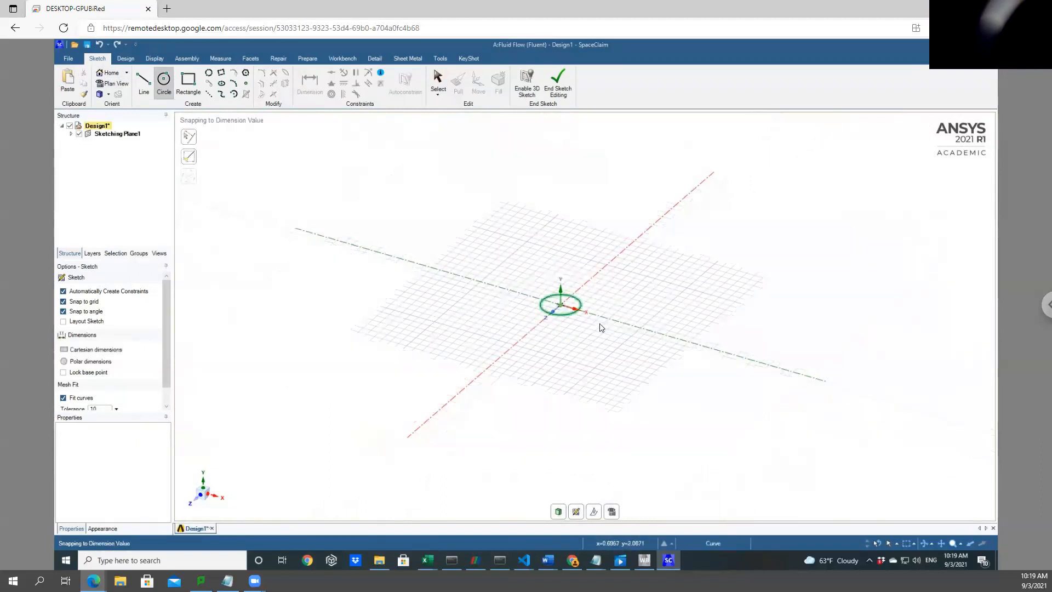
# Sketch the vessel's outer circle, also centred at the origin, with a 5.0 mm diameter
pyautogui.scroll(2, 597, 323)
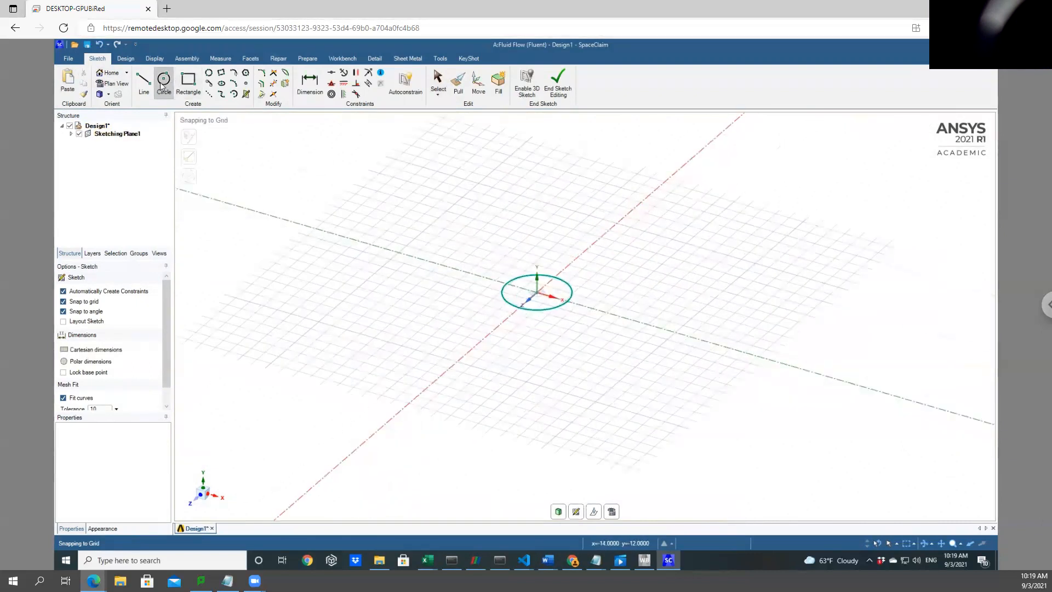
pyautogui.click(540, 293)
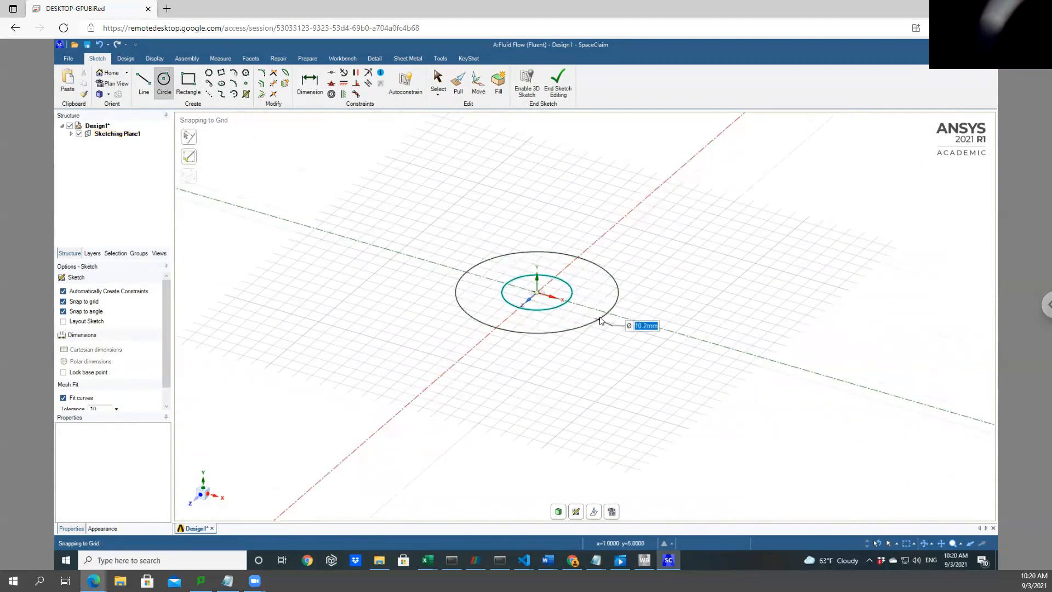
pyautogui.write('5.0')
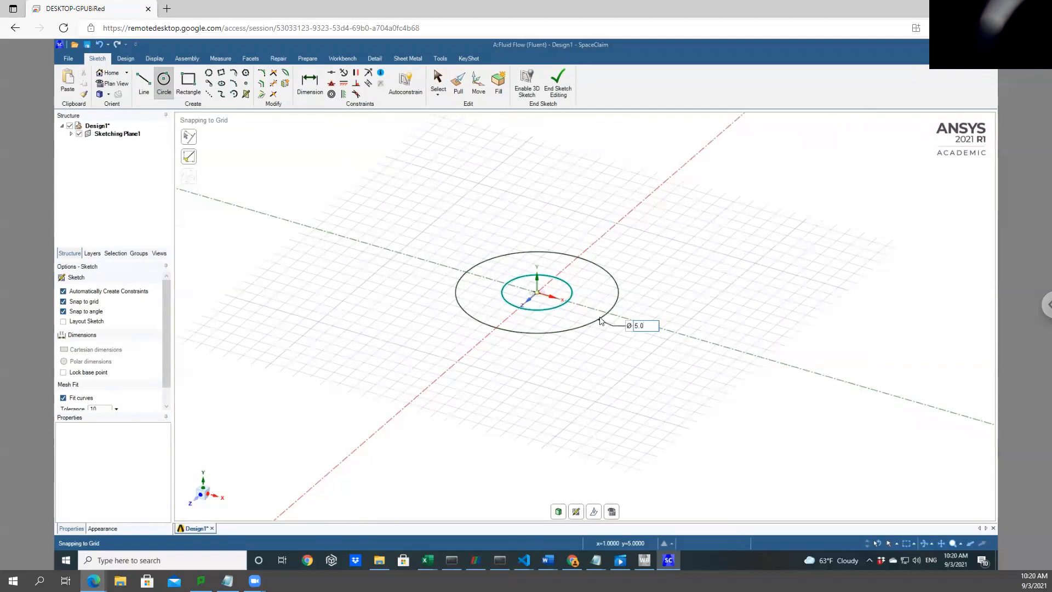
pyautogui.press('Return')
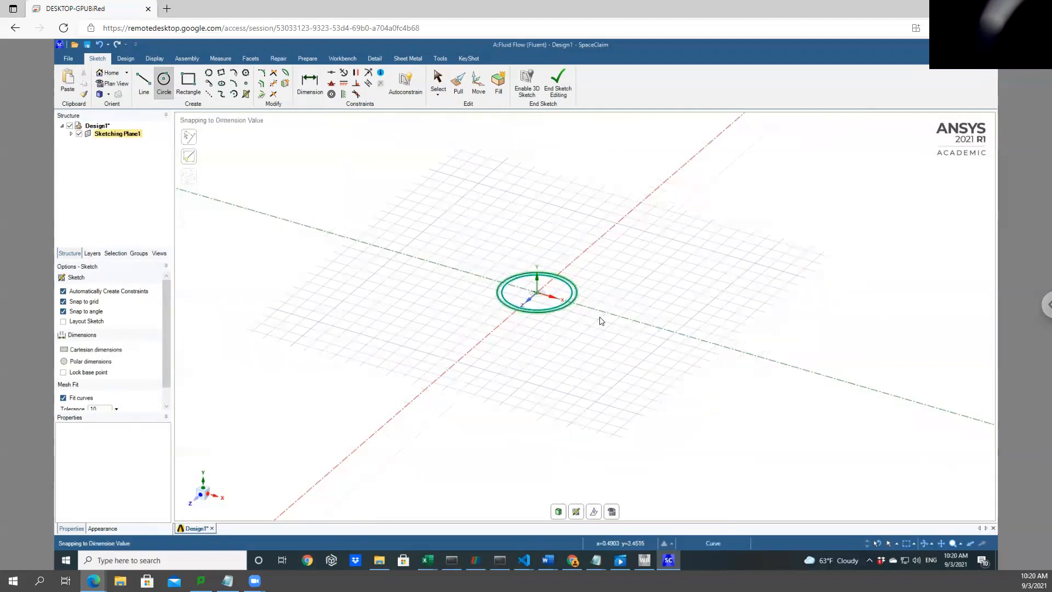
# End sketch editing and delete the inner disc face, leaving only the ring between the two circles
pyautogui.scroll(2, 627, 297)
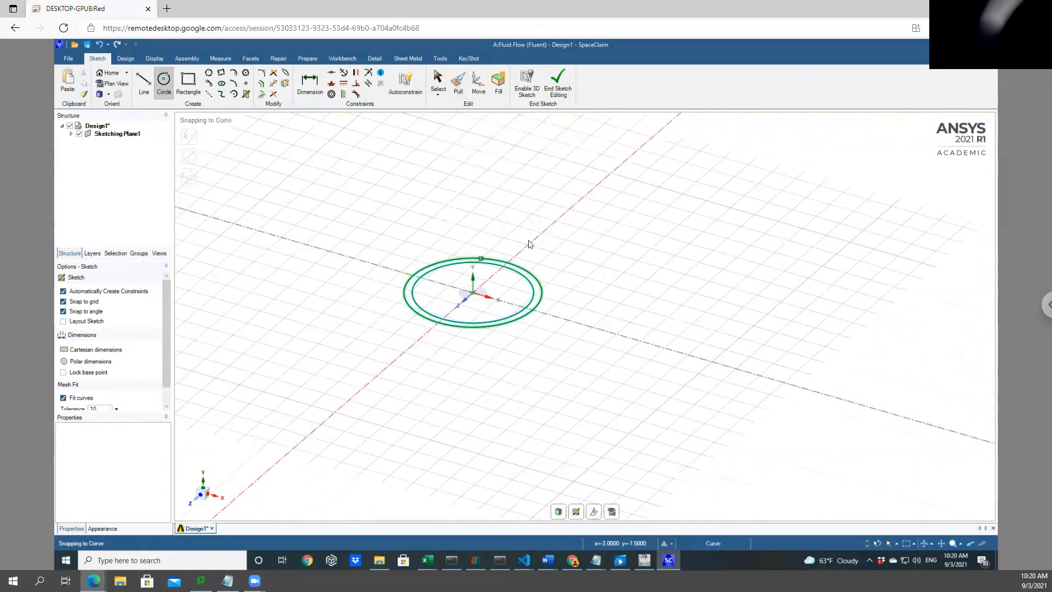
pyautogui.click(560, 85)
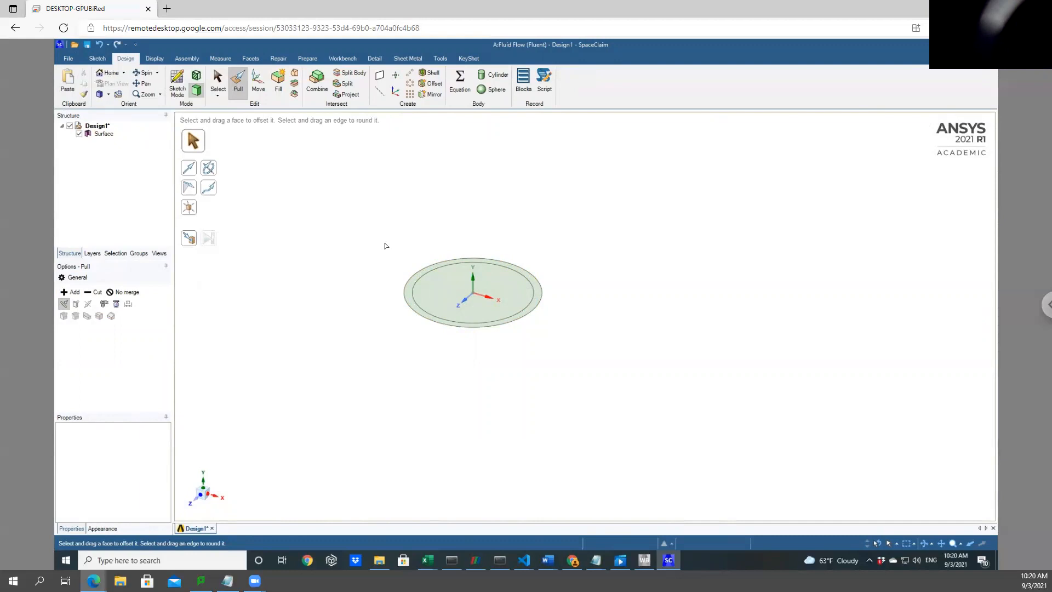
pyautogui.click(445, 287)
pyautogui.click(399, 218)
pyautogui.click(218, 79)
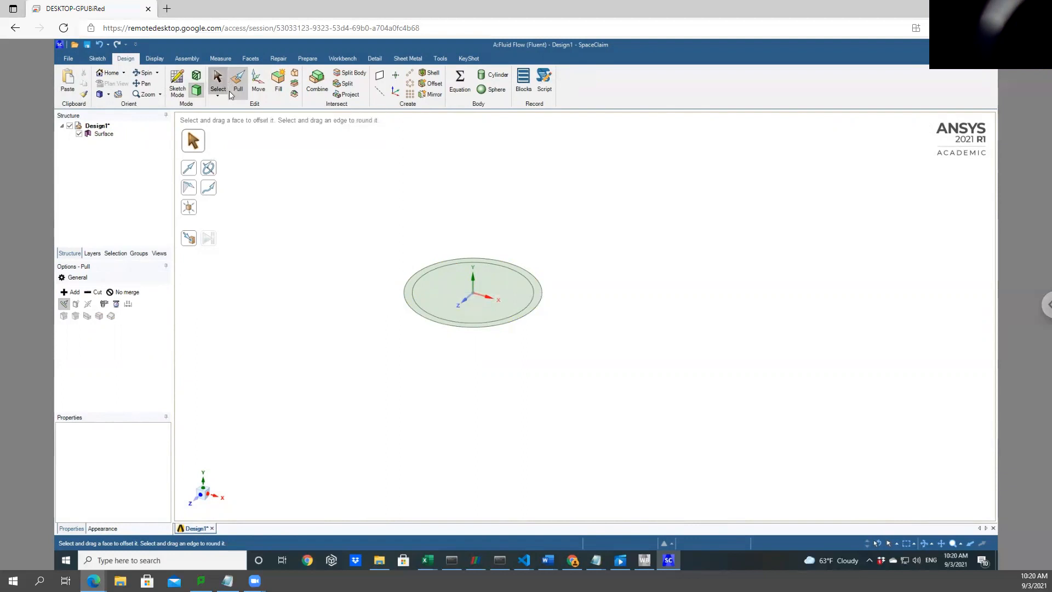
pyautogui.click(437, 287)
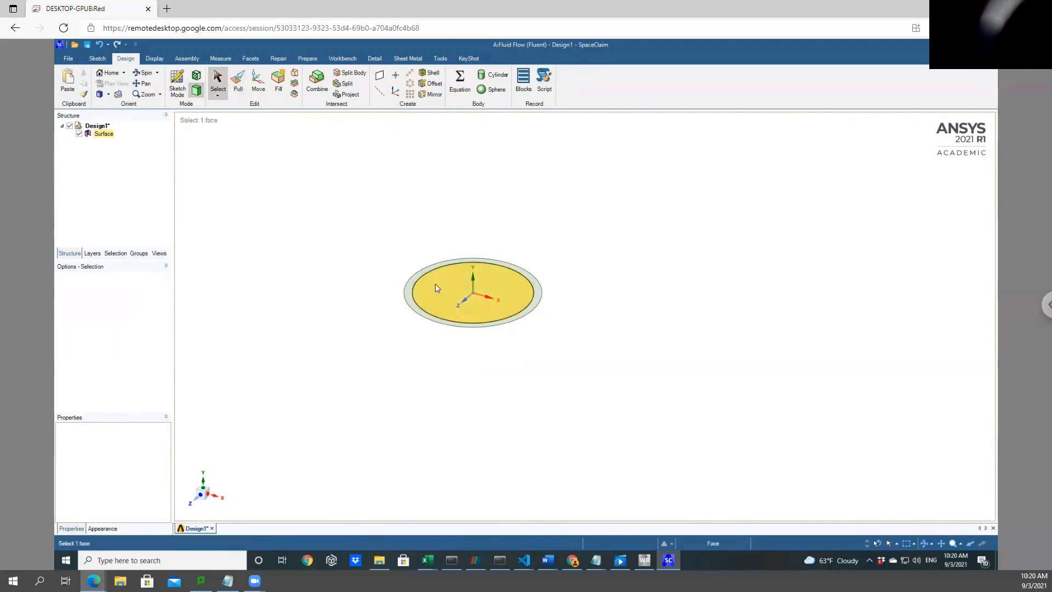
pyautogui.click(437, 288)
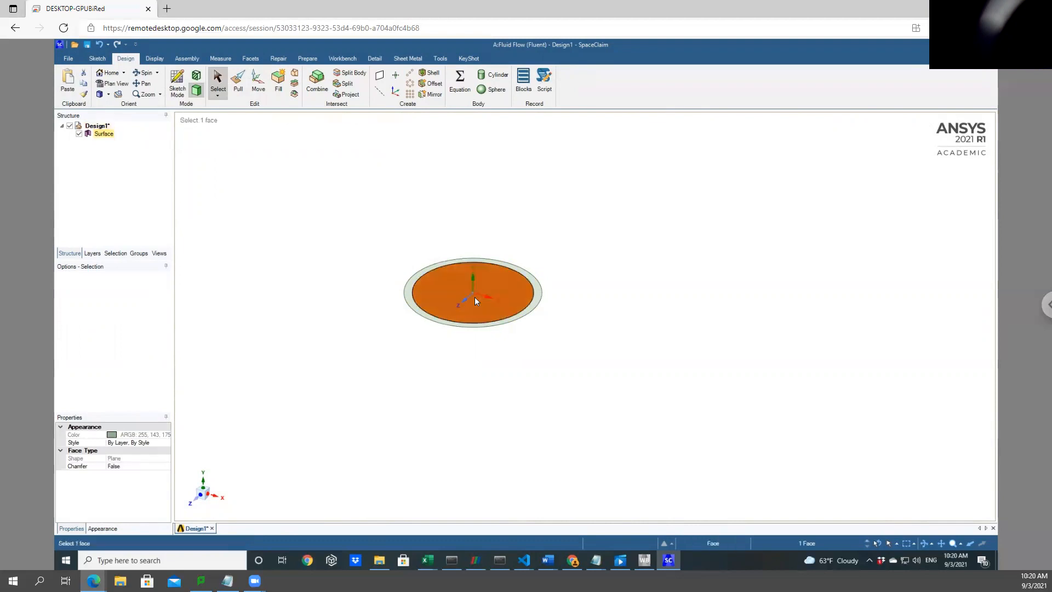
pyautogui.press('Delete')
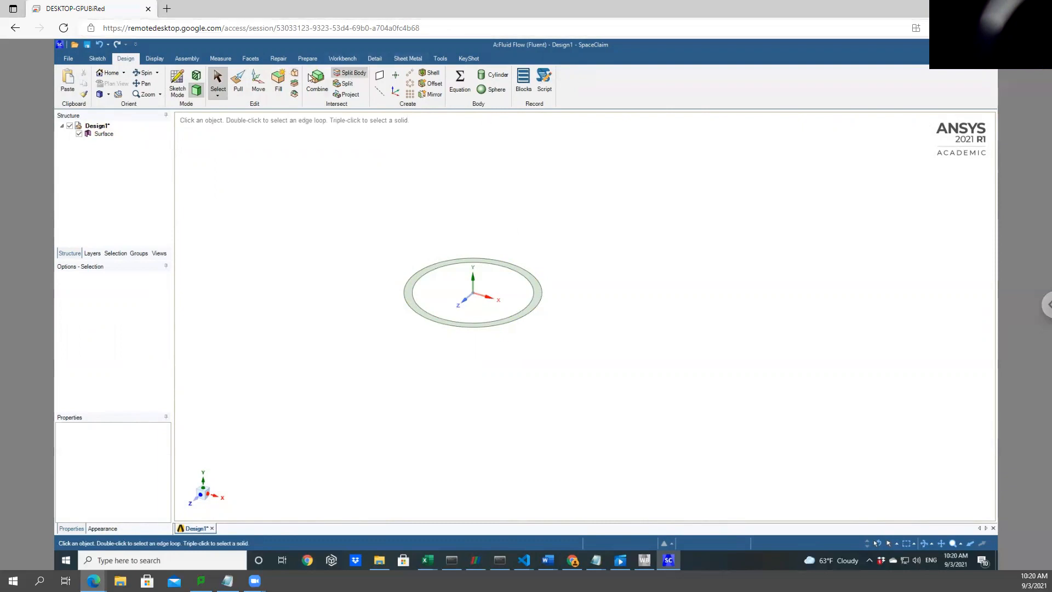
# Pull the ring face upward along the Y axis by about 5.5 mm
pyautogui.click(241, 74)
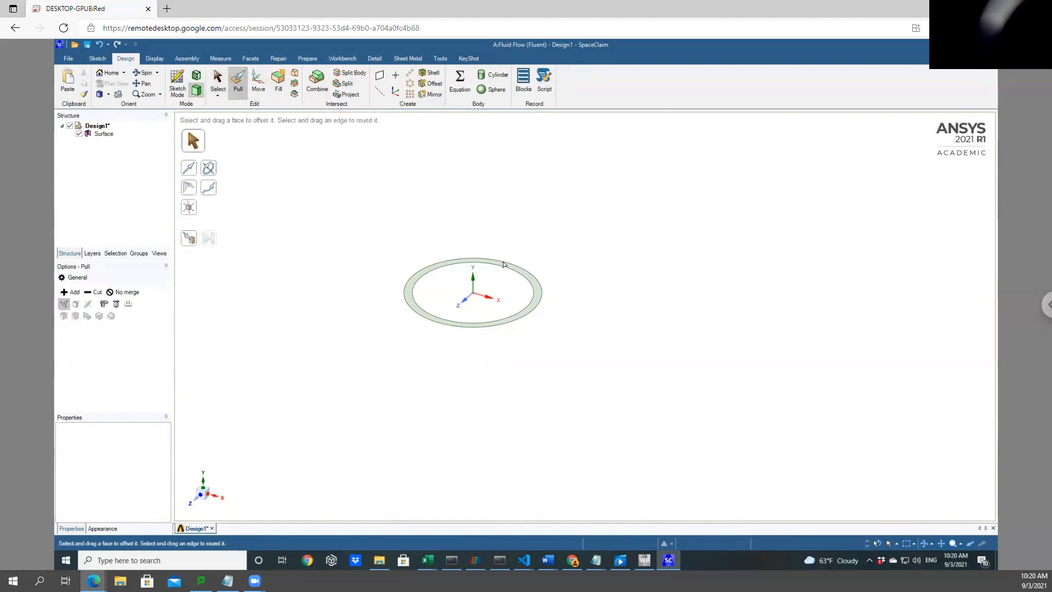
pyautogui.click(505, 264)
pyautogui.click(418, 228)
pyautogui.click(522, 274)
pyautogui.click(525, 274)
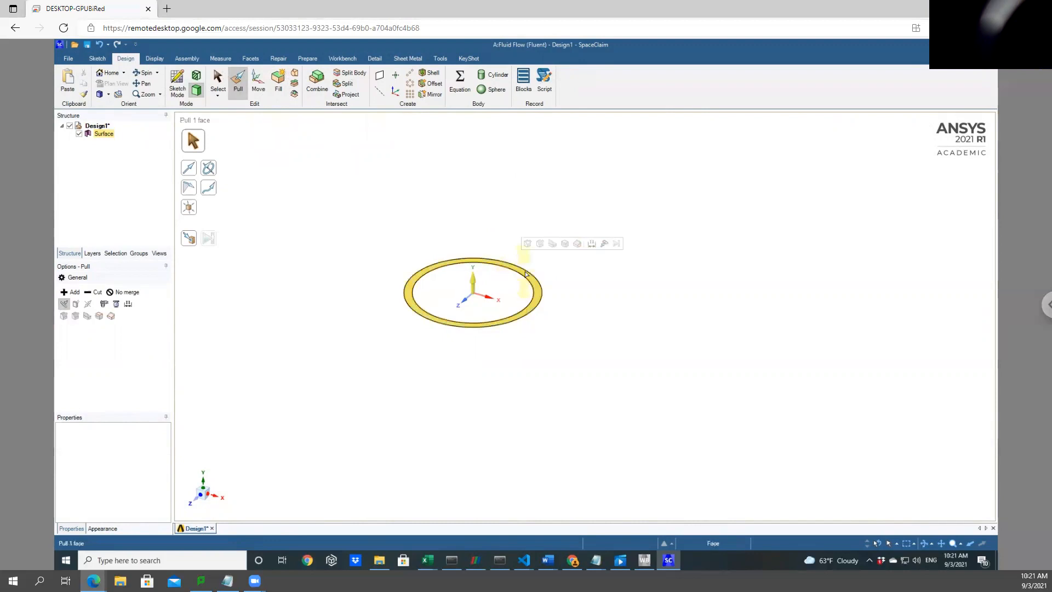
pyautogui.click(527, 273)
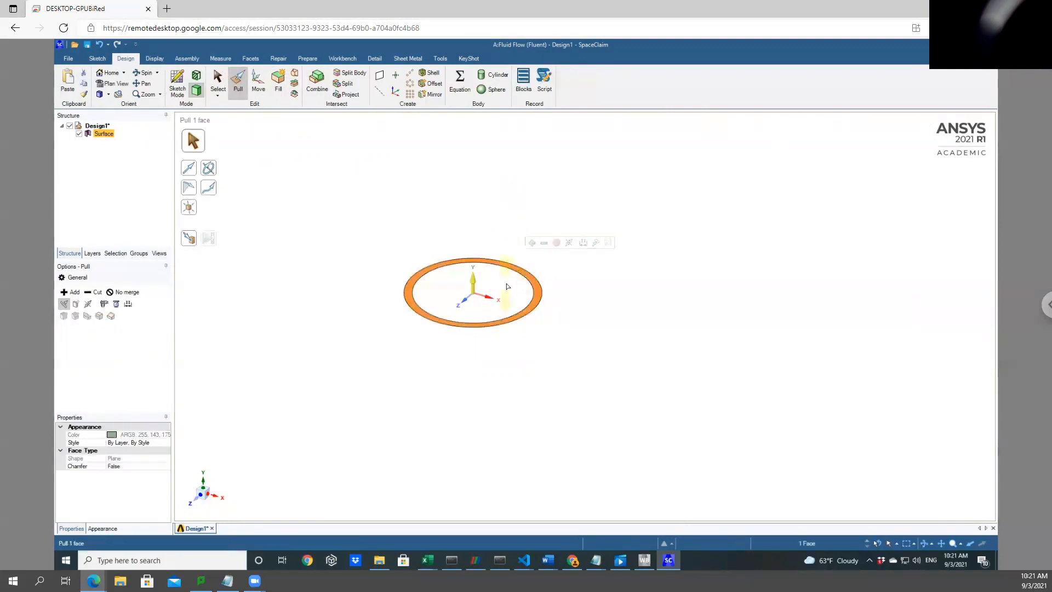
pyautogui.moveTo(509, 277); pyautogui.dragTo(509, 154)
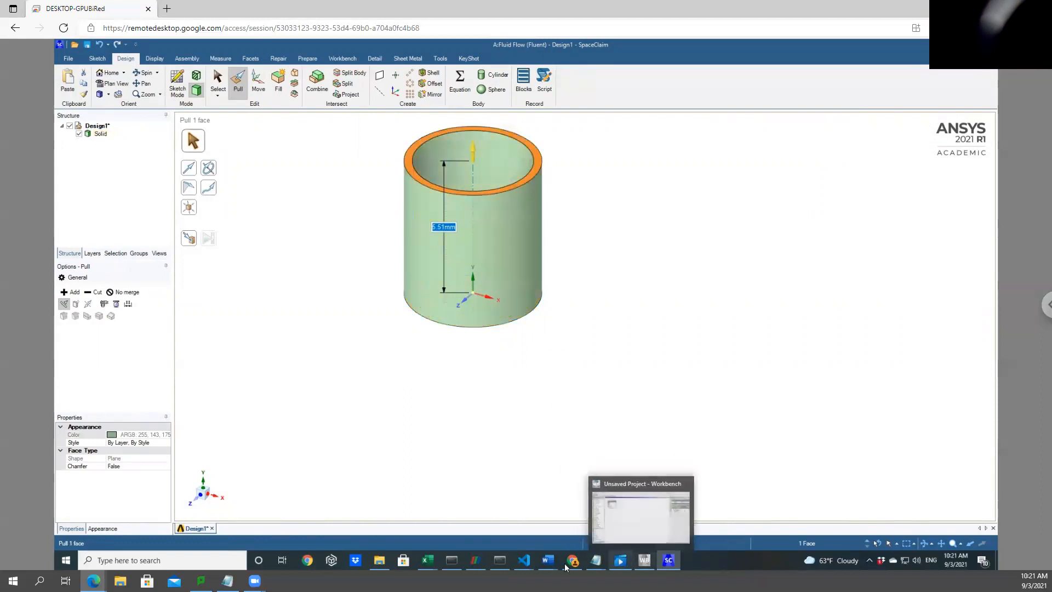
# Switch to the Tutorial document in Word and check the cylinder length required in structure-1, step 2
pyautogui.moveTo(548, 560)
pyautogui.moveTo(600, 521)
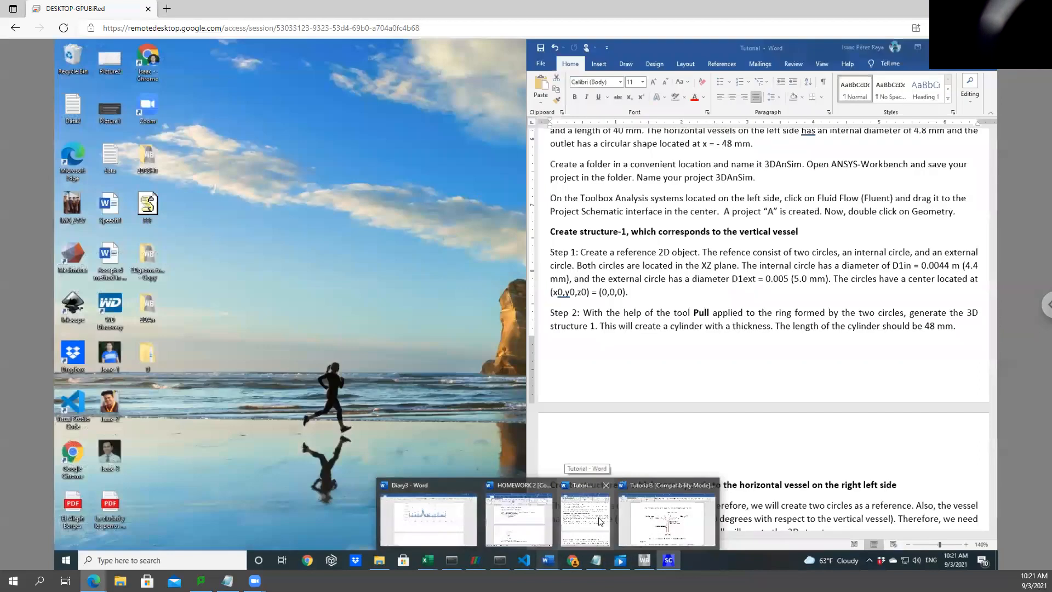
pyautogui.click(600, 520)
pyautogui.moveTo(914, 327); pyautogui.dragTo(954, 327)
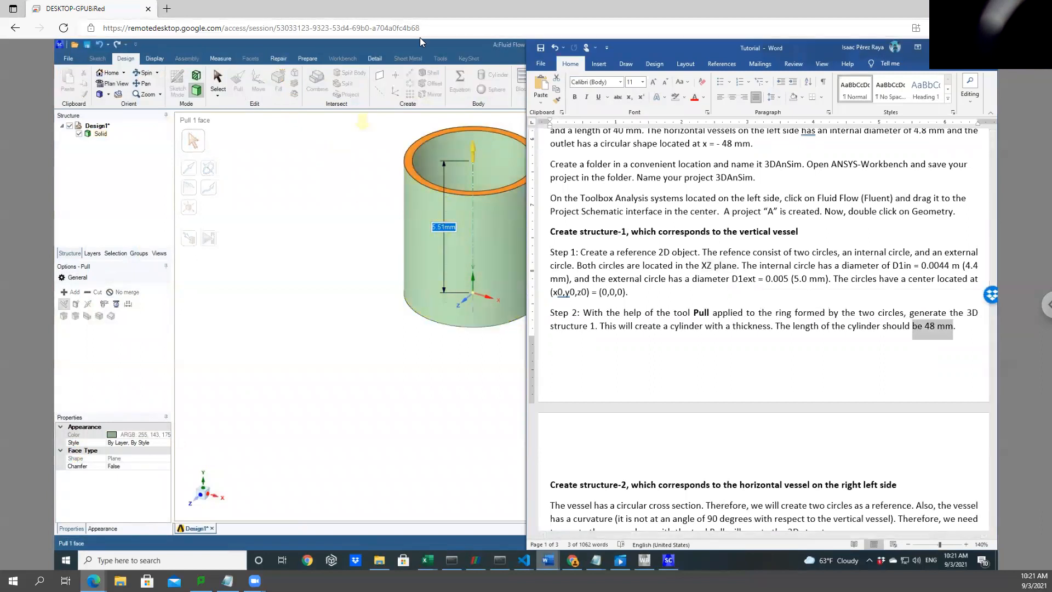
pyautogui.write('44')
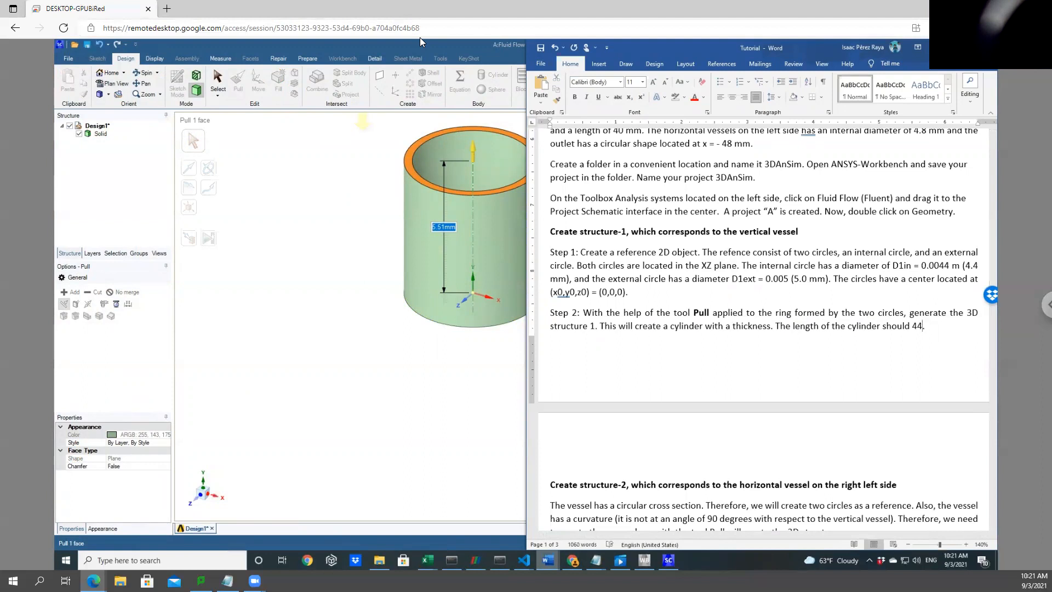
pyautogui.hotkey('ctrl', 'z')
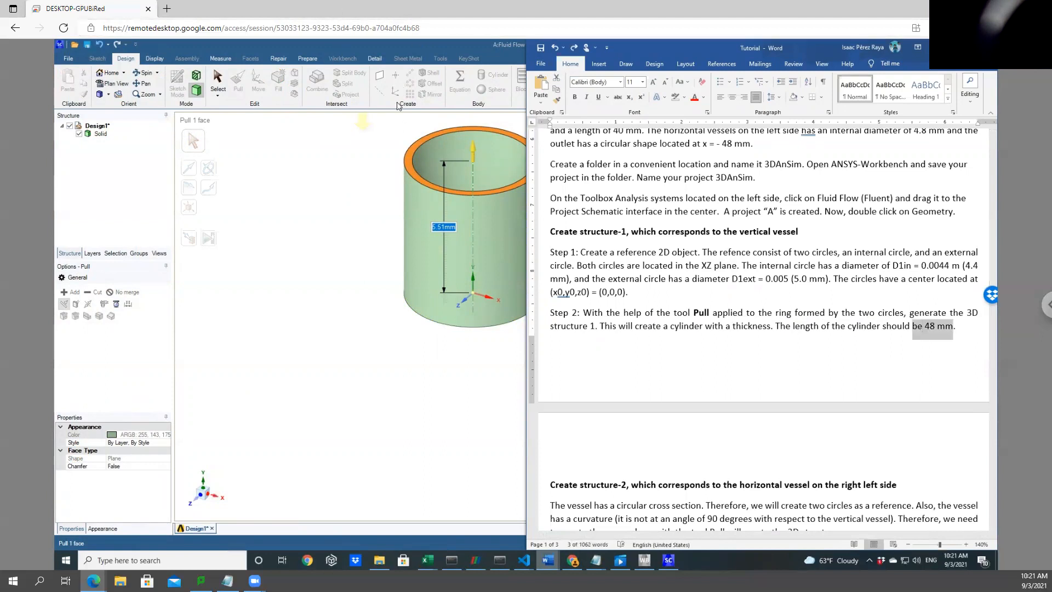
# Return to SpaceClaim and try to set the pulled cylinder's length by entering 48 on its outer face
pyautogui.click(454, 228)
pyautogui.press('Escape')
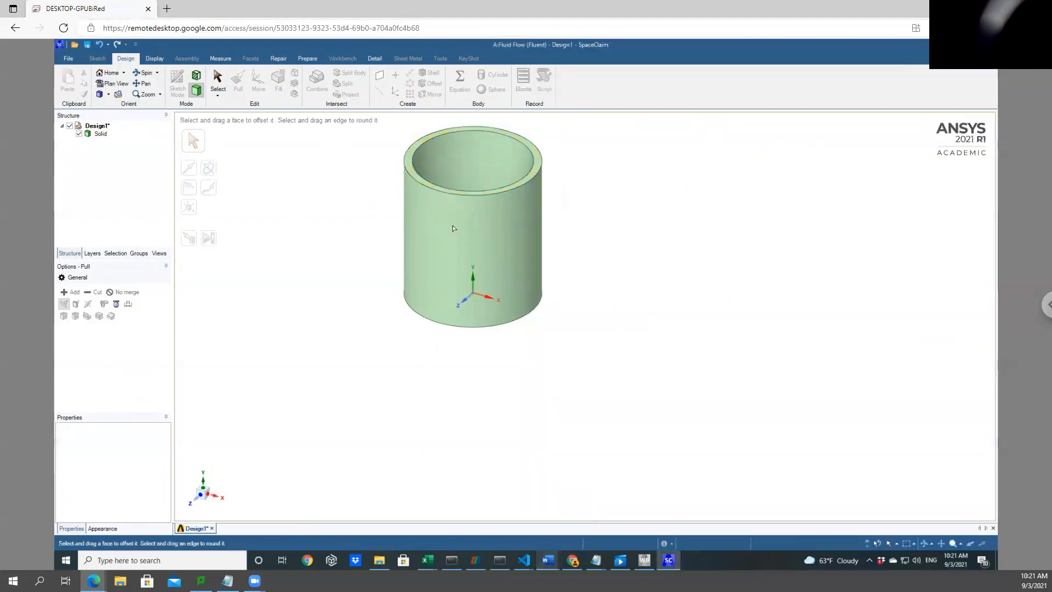
pyautogui.click(454, 228)
pyautogui.write('48')
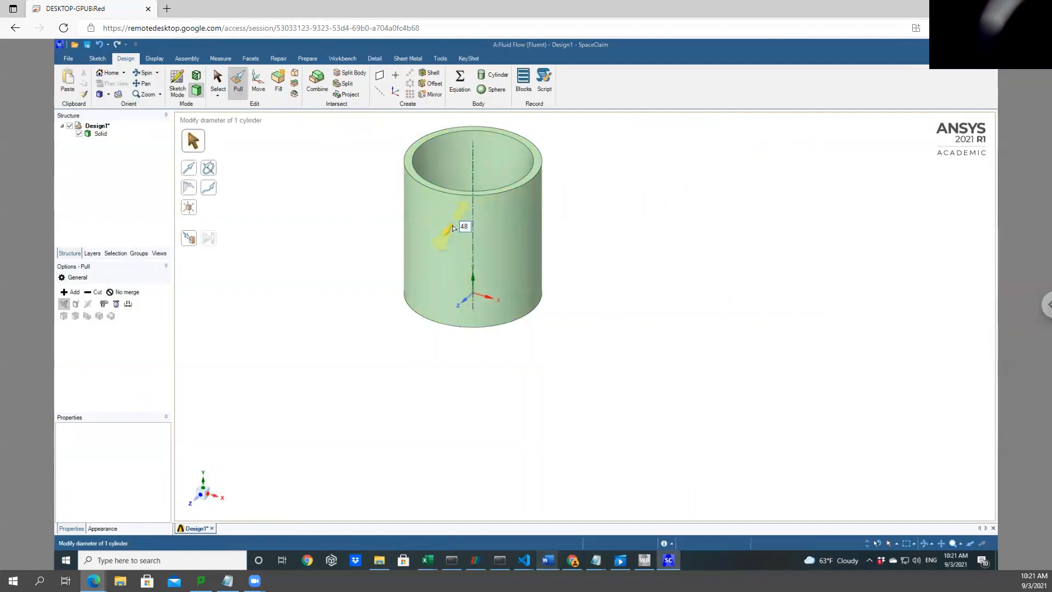
pyautogui.press('Return')
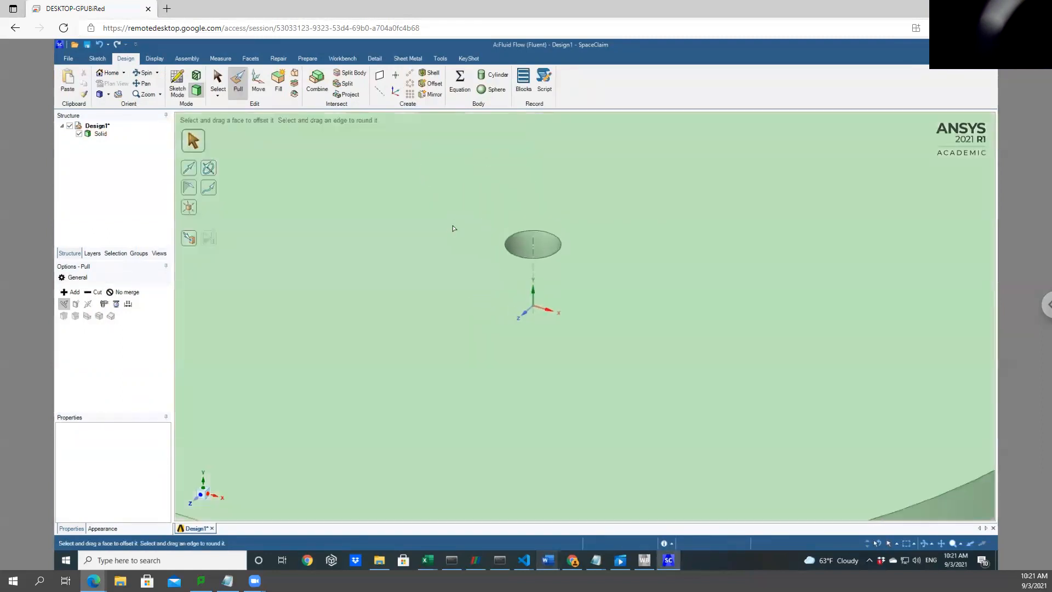
# Undo the cylinder's diameter change and the preceding pull to get back to the flat ring
pyautogui.click(447, 254)
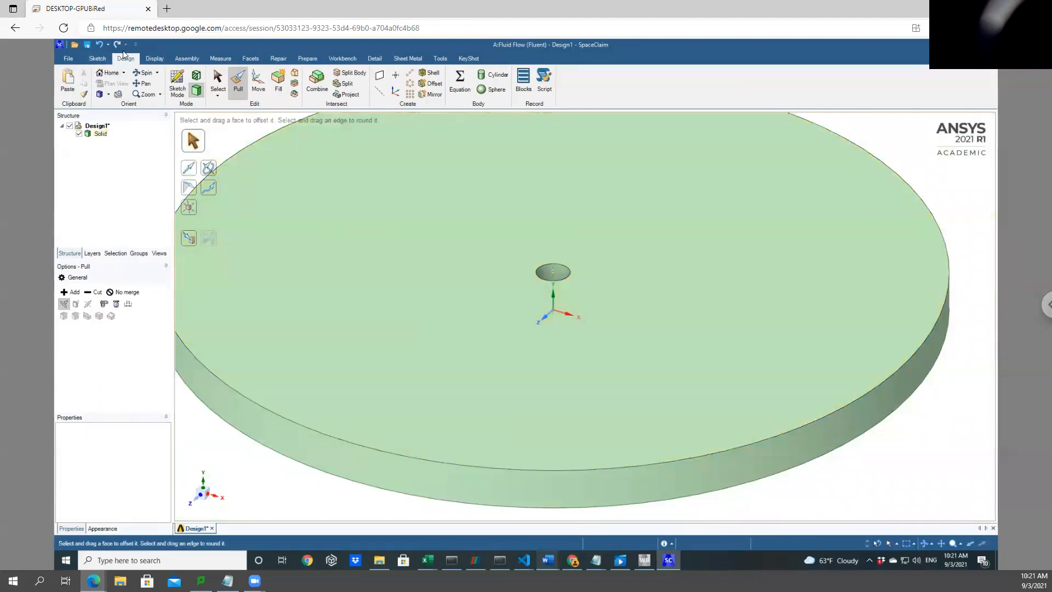
pyautogui.click(100, 45)
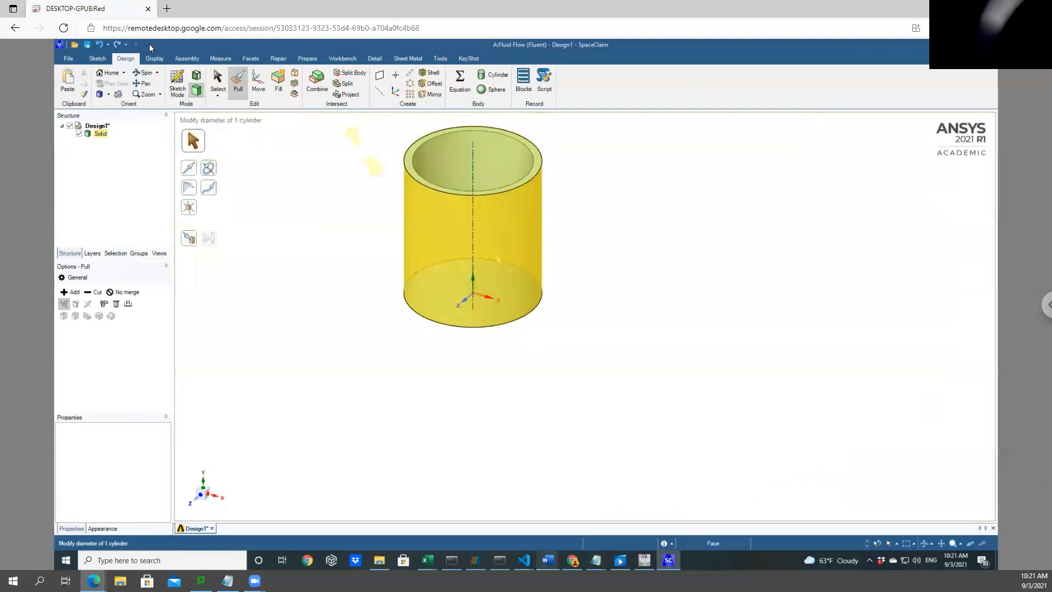
pyautogui.click(100, 45)
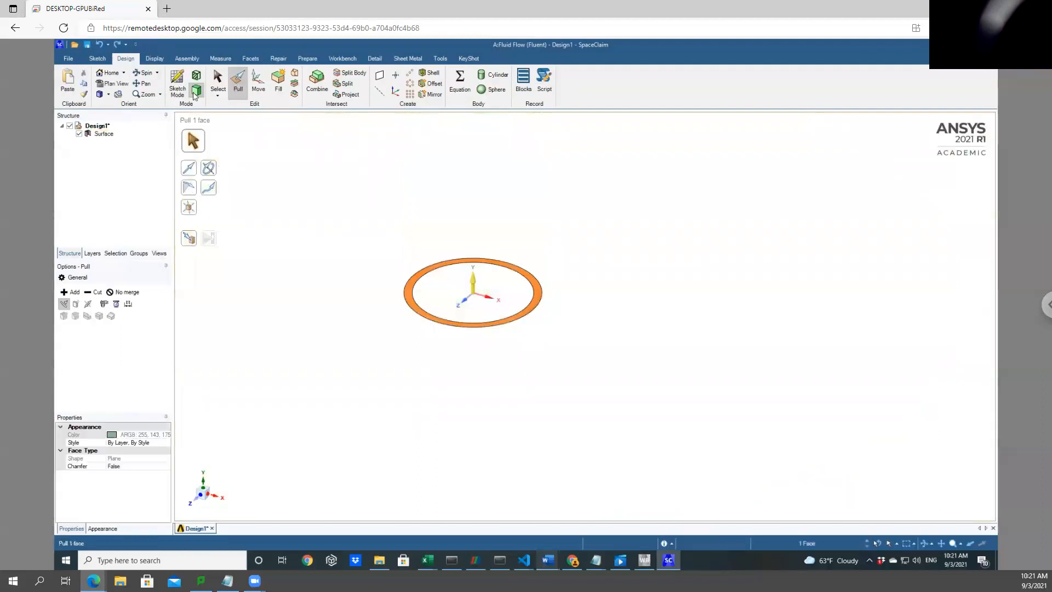
# Pull the flat ring face upward along the Y axis to form a hollow cylinder 48 mm long
pyautogui.click(238, 130)
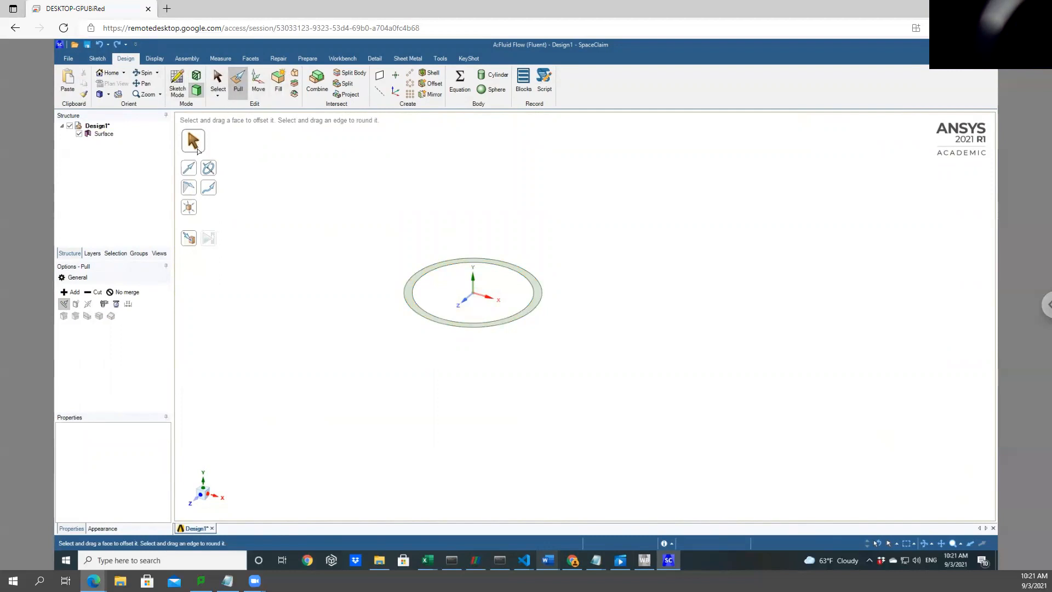
pyautogui.click(530, 280)
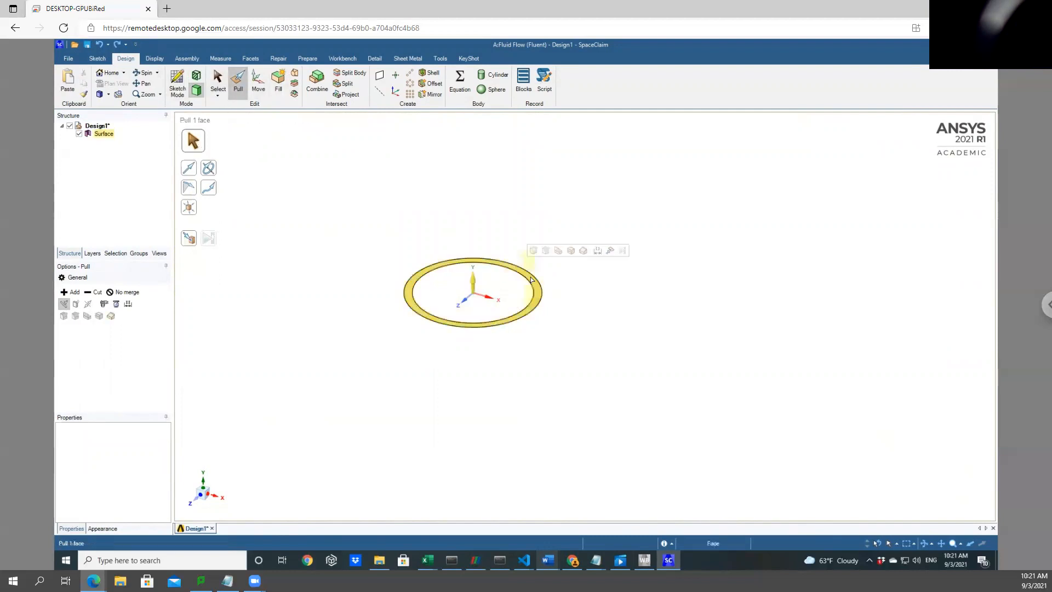
pyautogui.click(530, 280)
pyautogui.moveTo(531, 280); pyautogui.dragTo(529, 190)
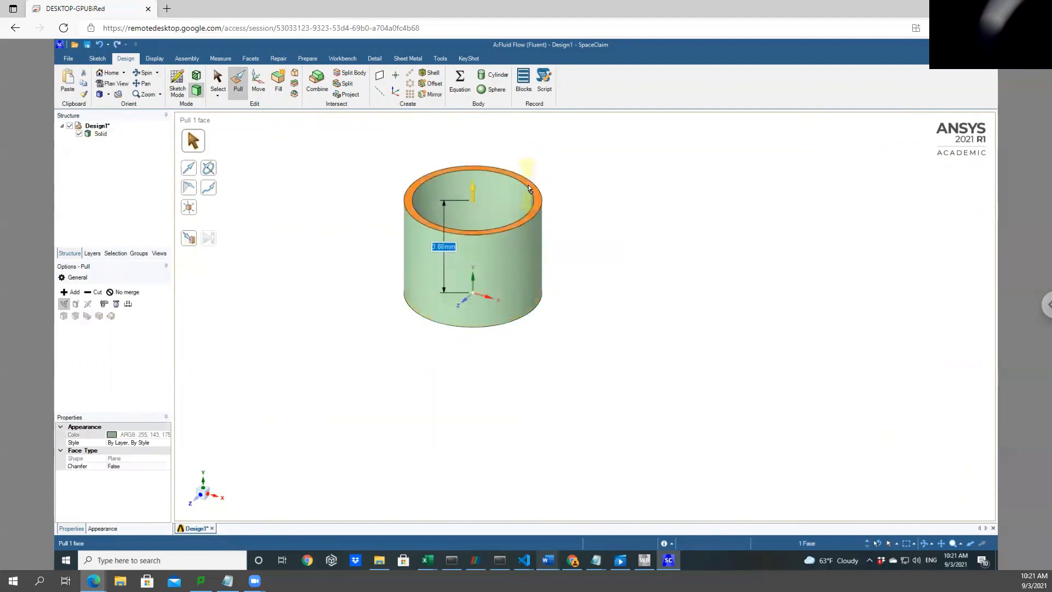
pyautogui.write('48')
pyautogui.press('Return')
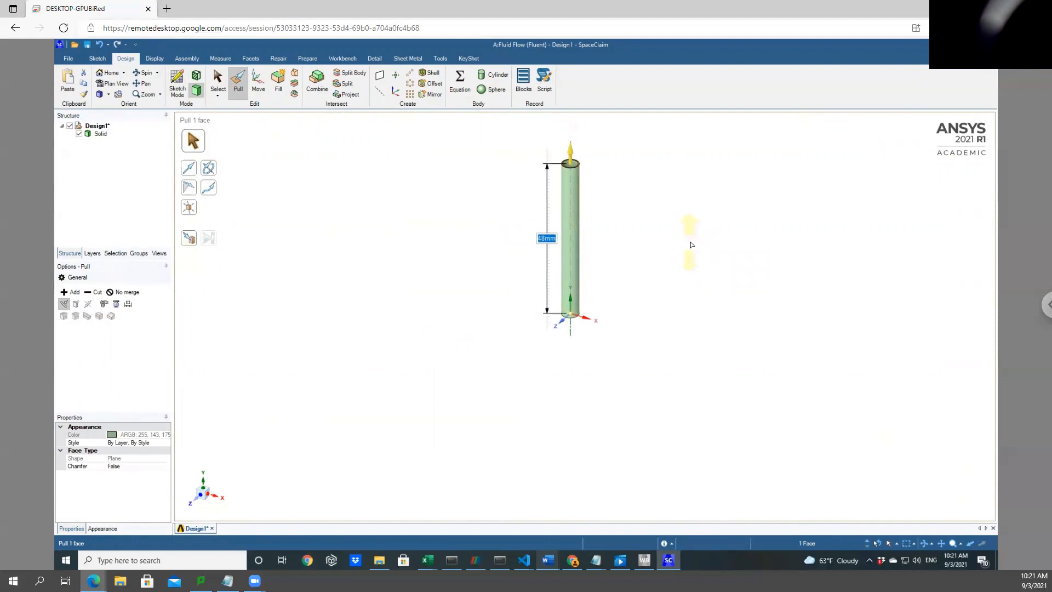
pyautogui.click(691, 244)
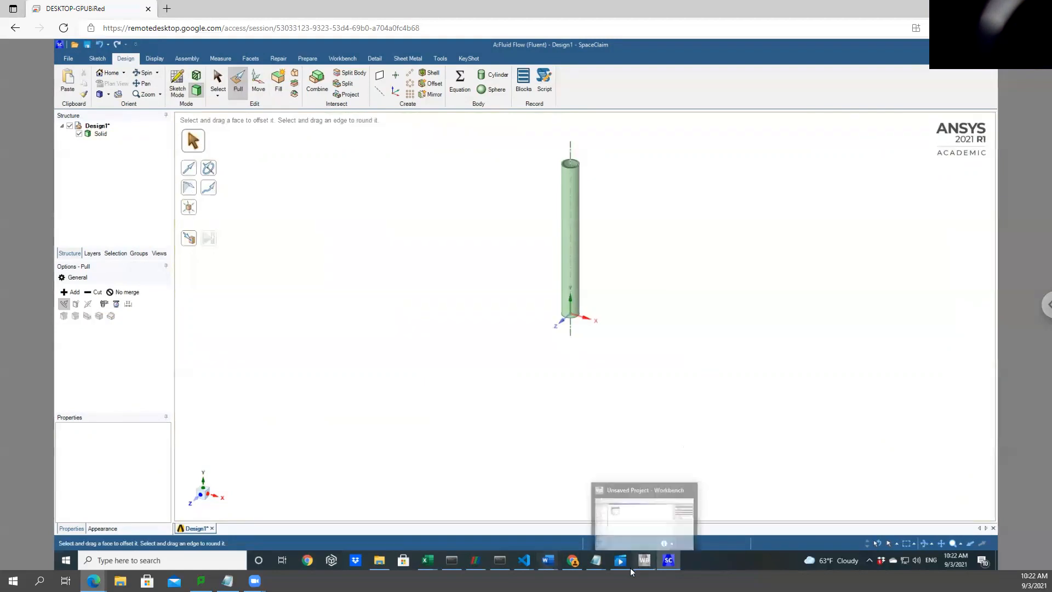
# Switch to the Tutorial document in Word and read the structure-2 section about the horizontal vessel
pyautogui.moveTo(597, 560)
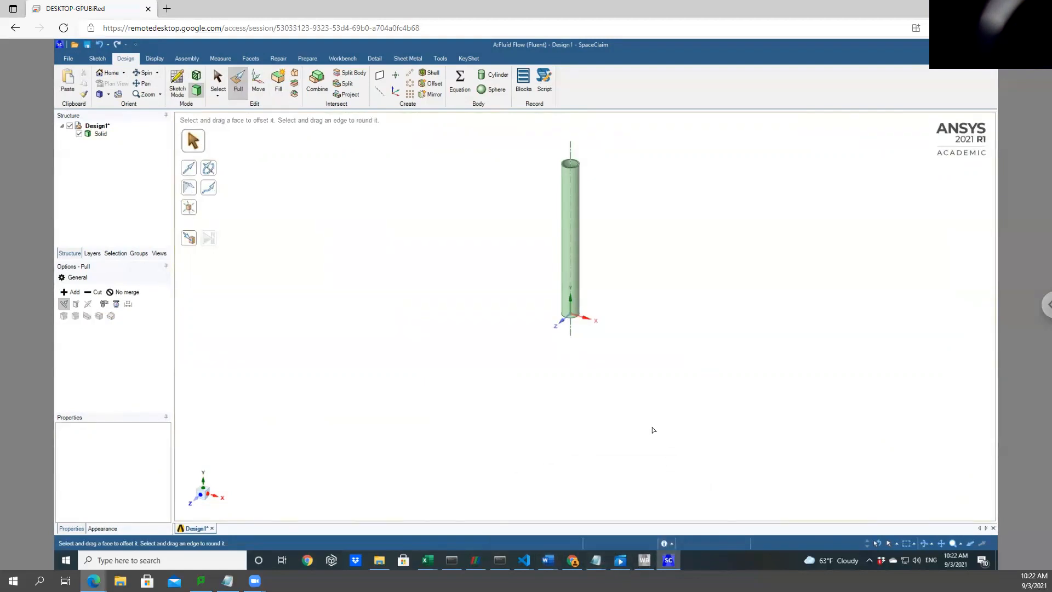
pyautogui.moveTo(548, 560)
pyautogui.click(575, 530)
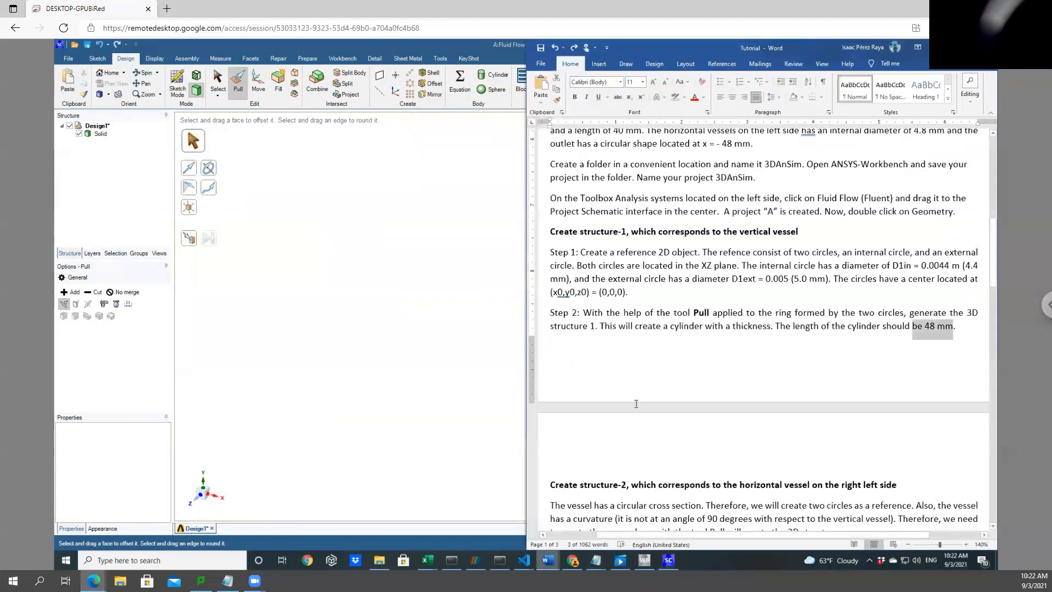
pyautogui.scroll(-1, 690, 407)
pyautogui.moveTo(550, 404); pyautogui.dragTo(901, 403)
pyautogui.click(752, 404)
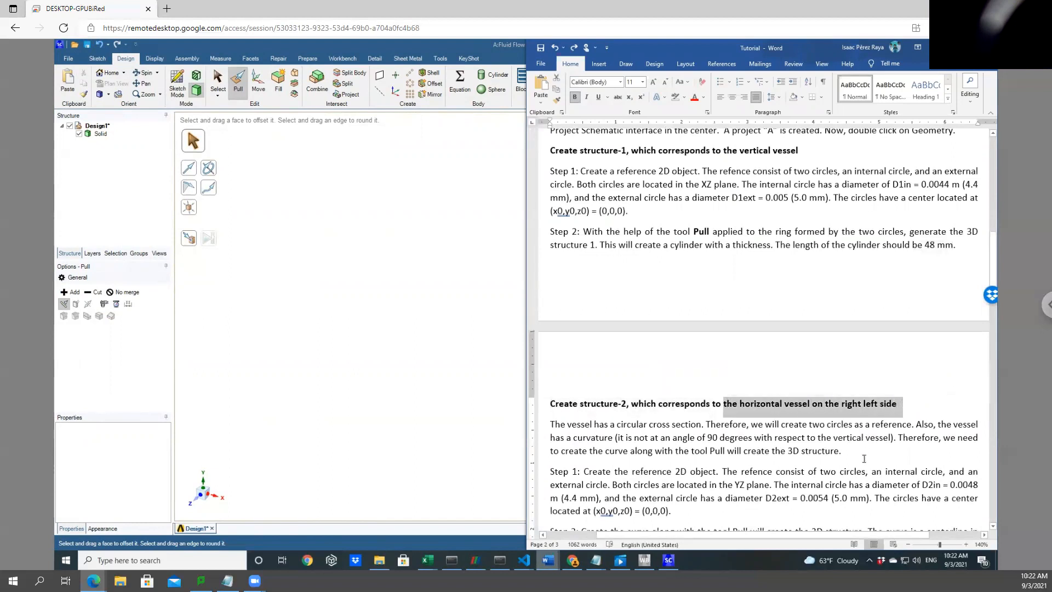
pyautogui.click(844, 450)
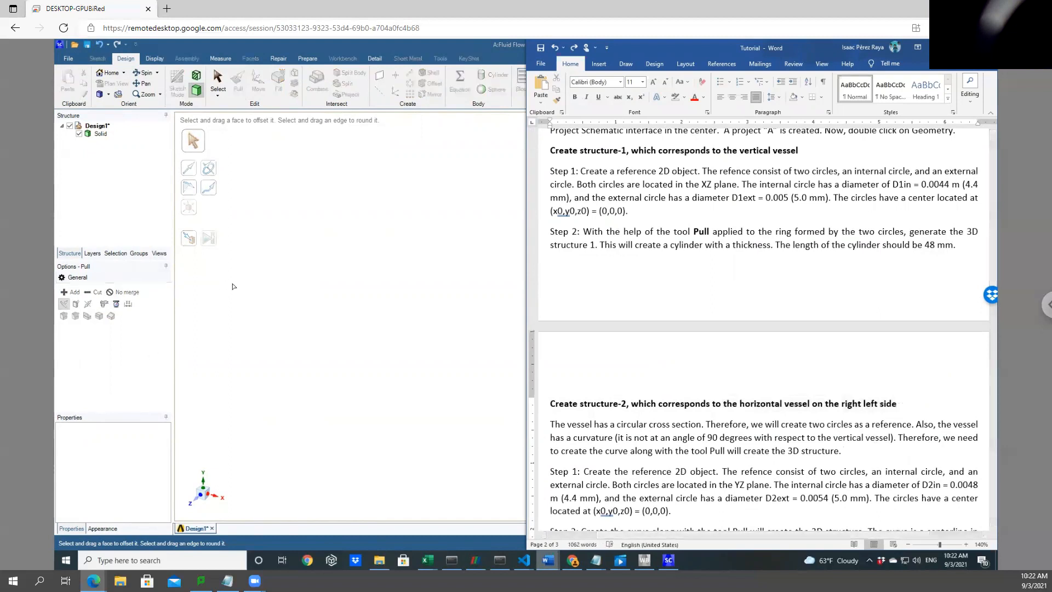
# Return to SpaceClaim and start a Volume Extract, selecting the ring faces at both ends of the cylinder as the enclosing faces
pyautogui.click(222, 281)
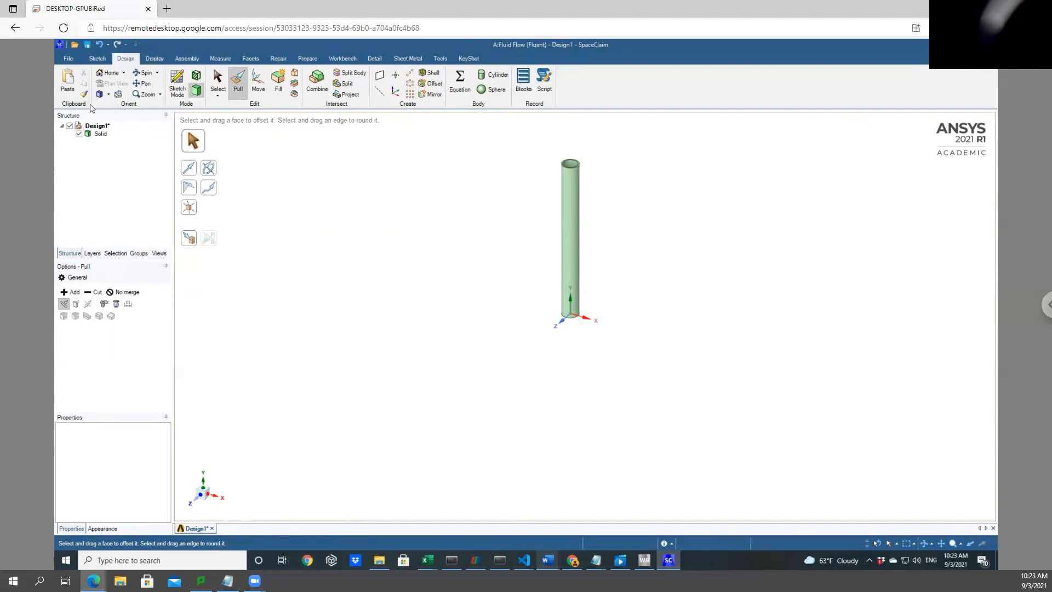
pyautogui.click(301, 59)
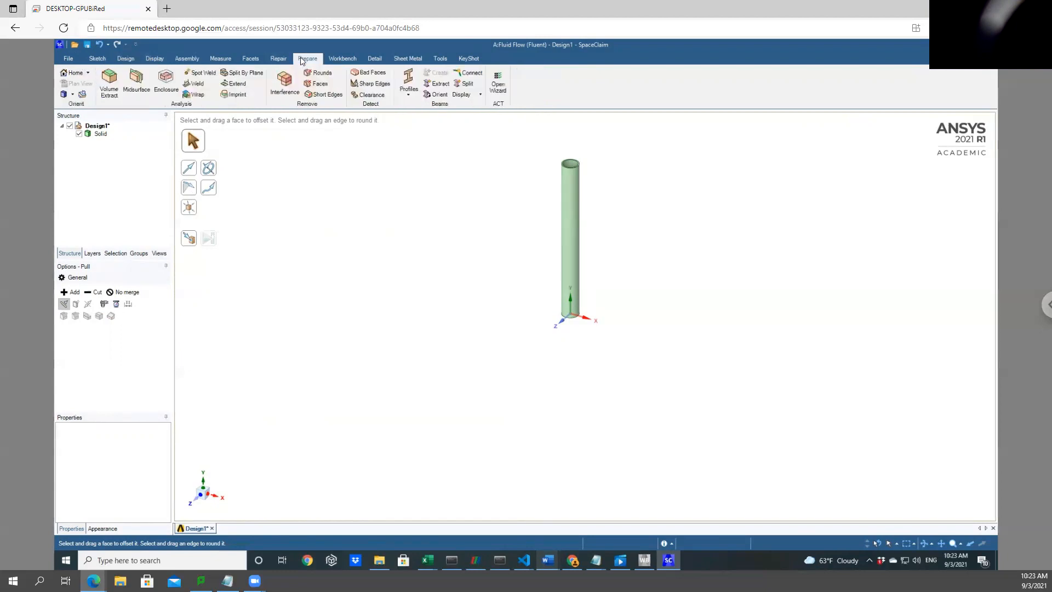
pyautogui.click(108, 86)
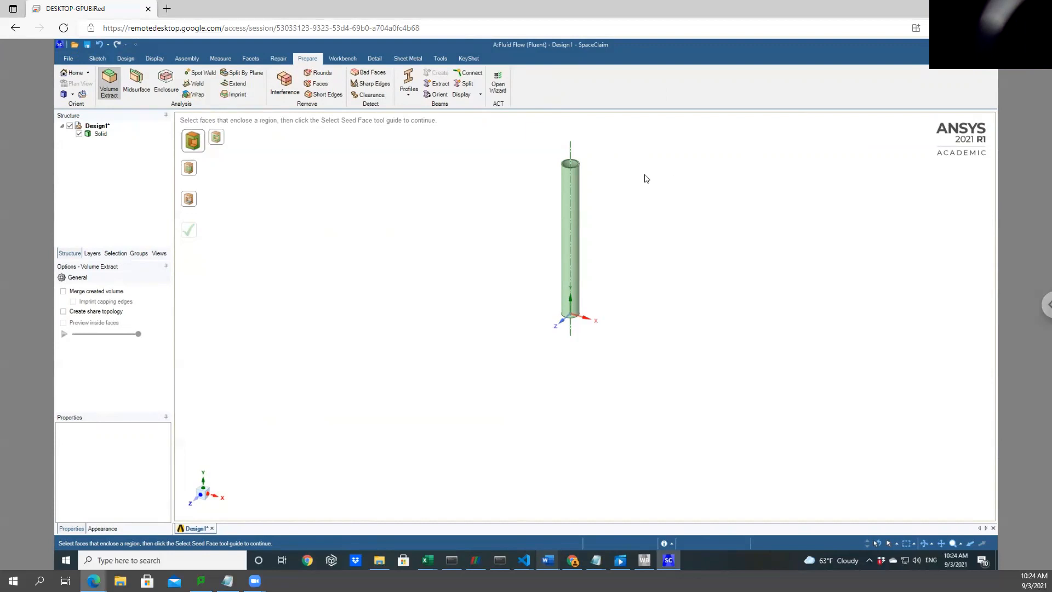
pyautogui.scroll(3, 627, 222)
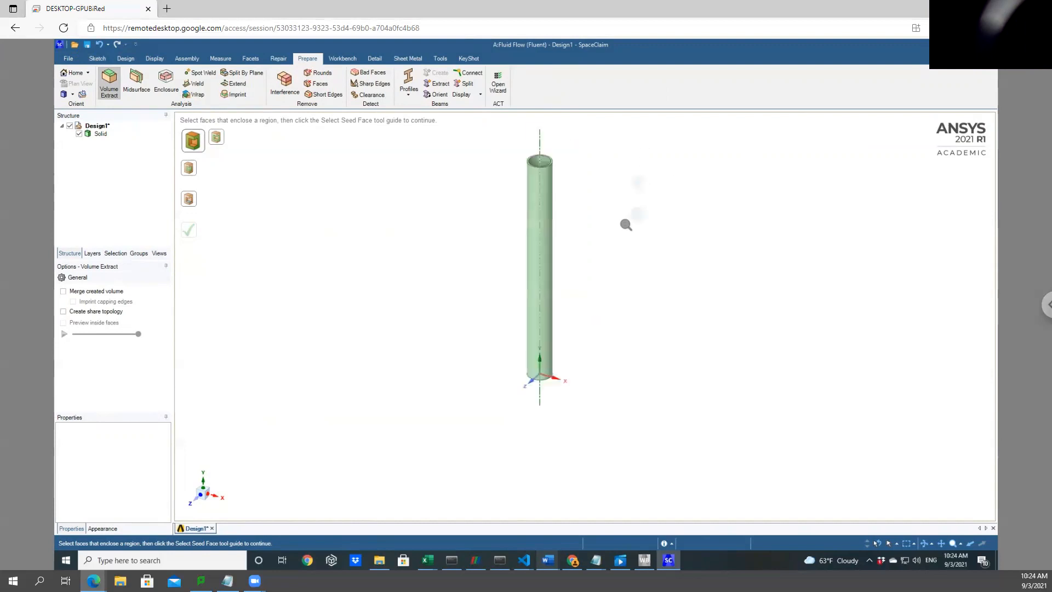
pyautogui.moveTo(597, 212); pyautogui.dragTo(625, 296, button='middle')
pyautogui.scroll(4, 617, 304)
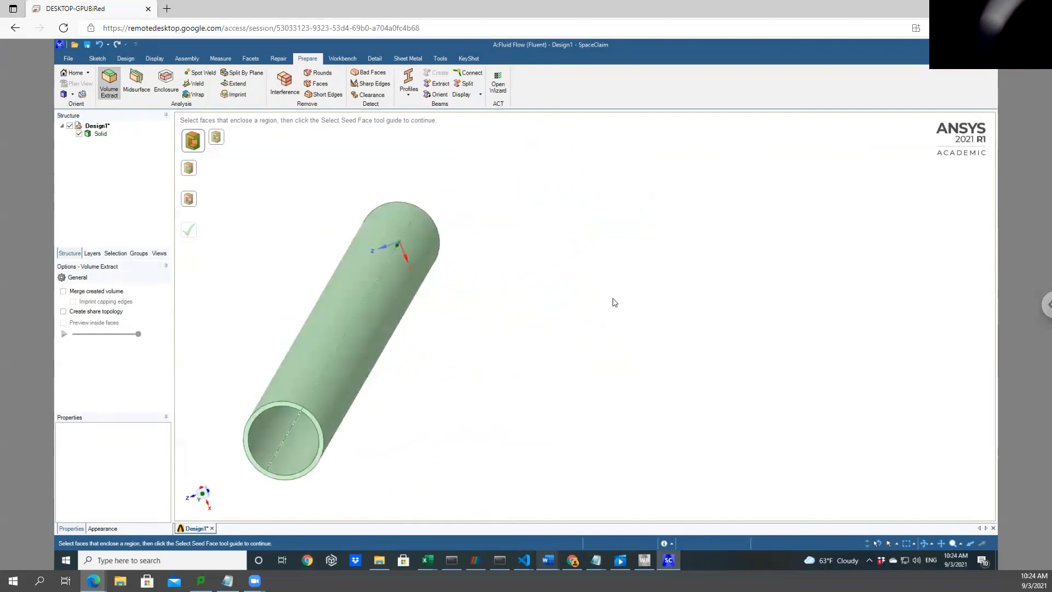
pyautogui.scroll(-4, 615, 299)
pyautogui.scroll(3, 615, 299)
pyautogui.scroll(-1, 617, 296)
pyautogui.scroll(2, 615, 293)
pyautogui.scroll(1, 516, 318)
pyautogui.scroll(-2, 518, 315)
pyautogui.scroll(2, 521, 310)
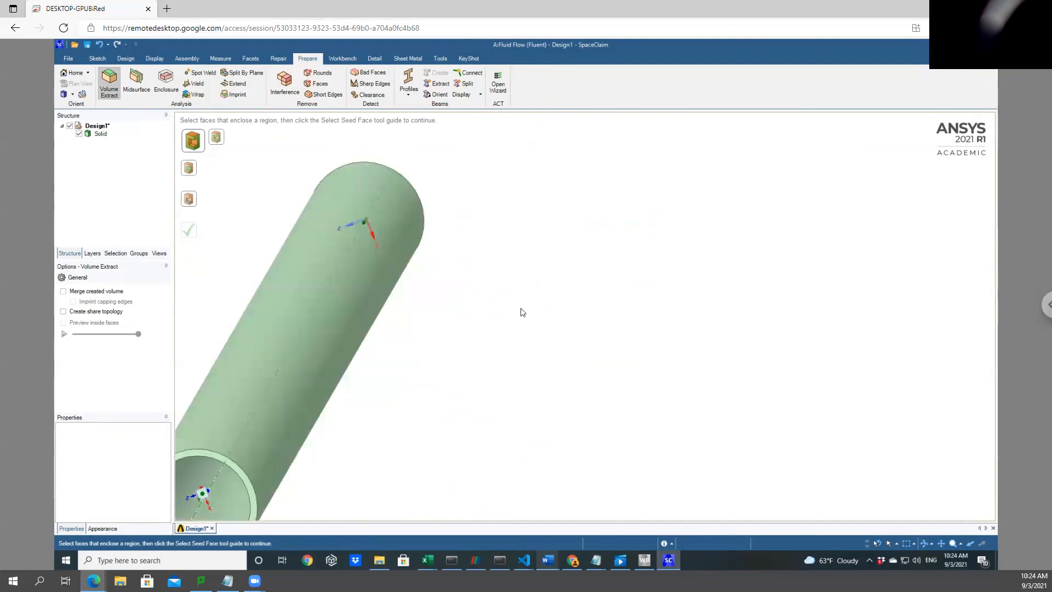
pyautogui.scroll(-2, 524, 307)
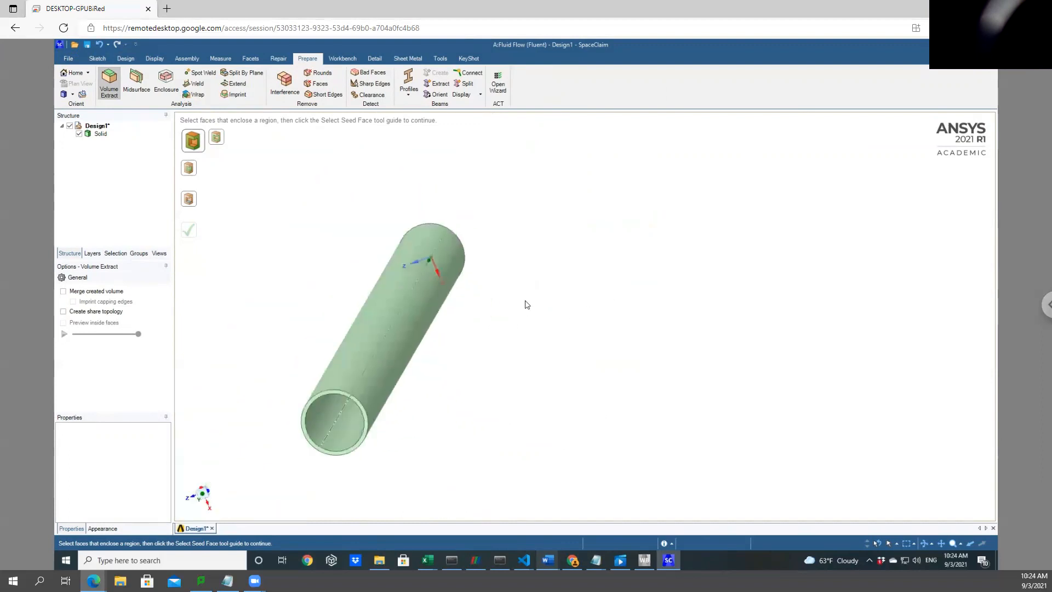
pyautogui.click(337, 392)
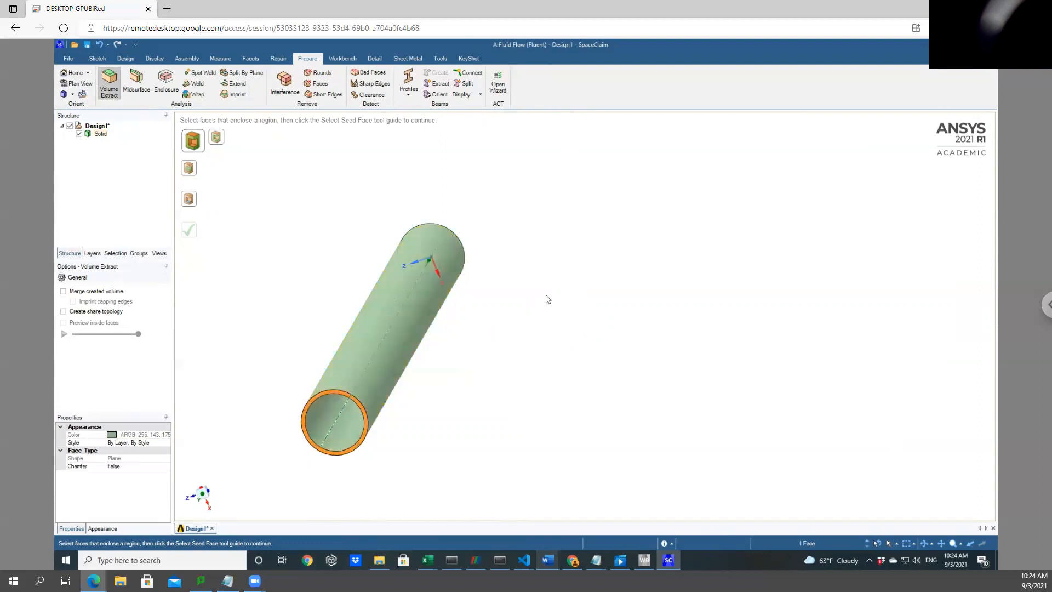
pyautogui.moveTo(547, 295); pyautogui.dragTo(481, 299, button='middle')
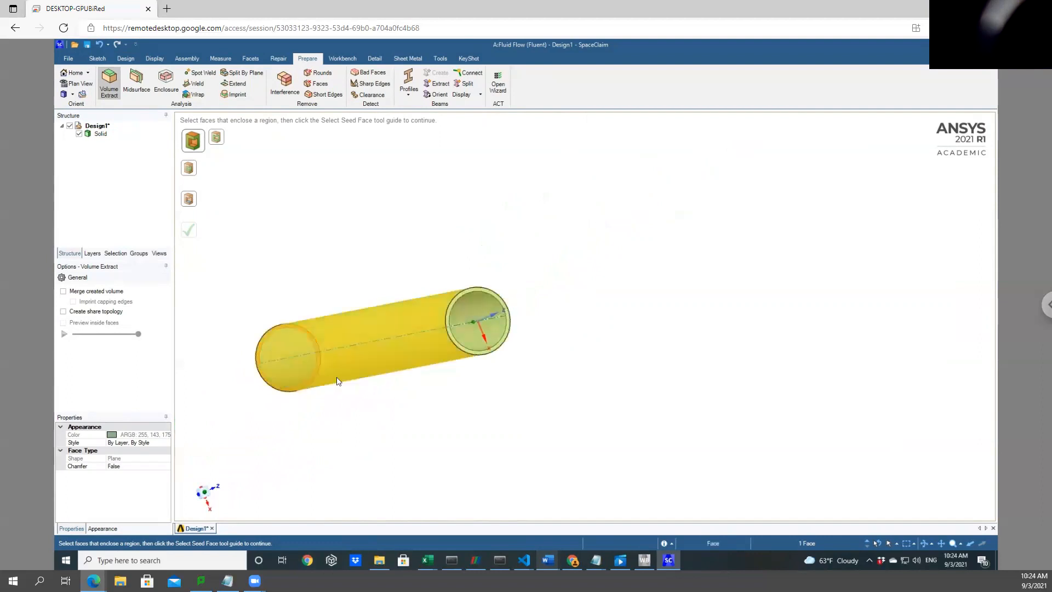
pyautogui.keyDown('ctrl'); pyautogui.click(472, 289); pyautogui.keyUp('ctrl')
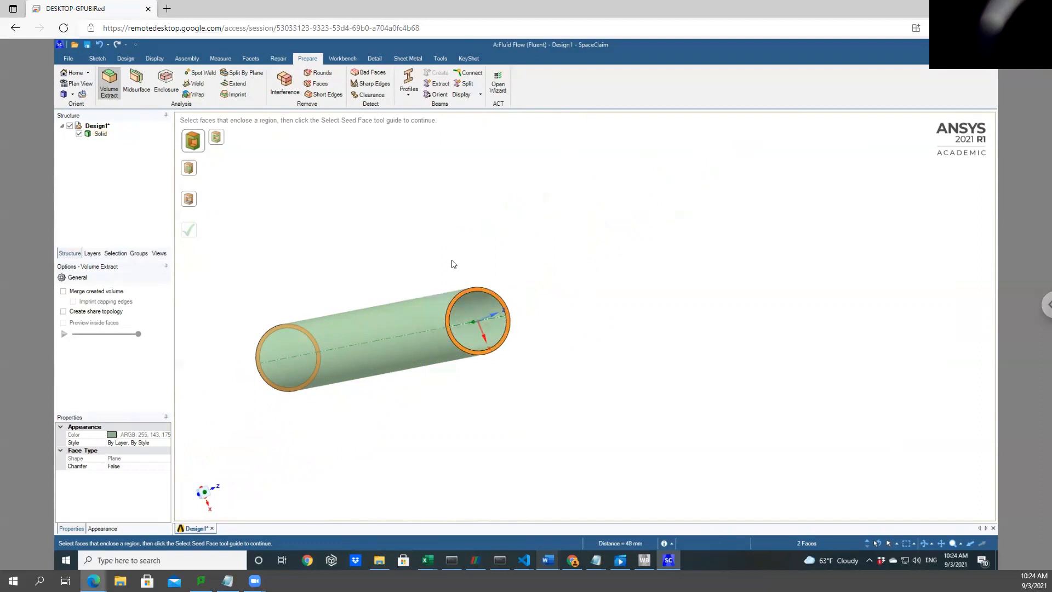
# Set the cylinder's inner wall as the seed face and create the enclosed fluid volume
pyautogui.click(190, 200)
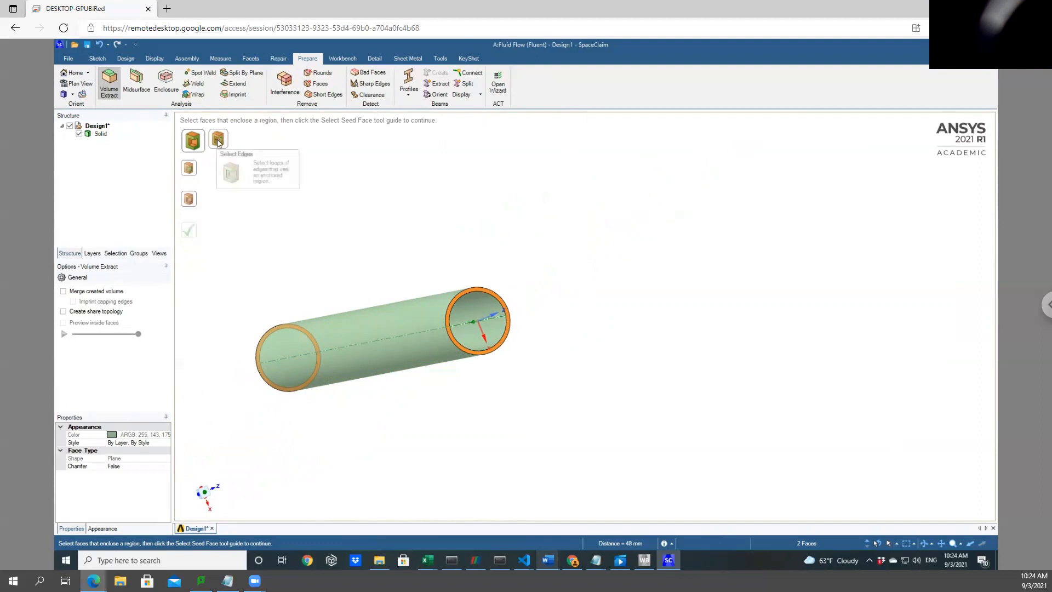
pyautogui.click(190, 208)
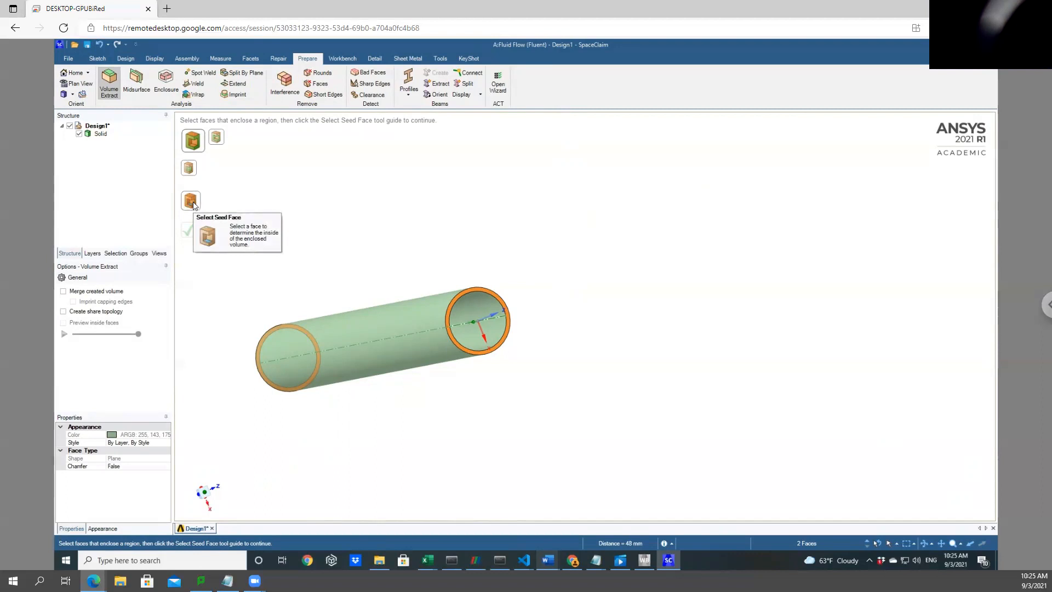
pyautogui.click(193, 202)
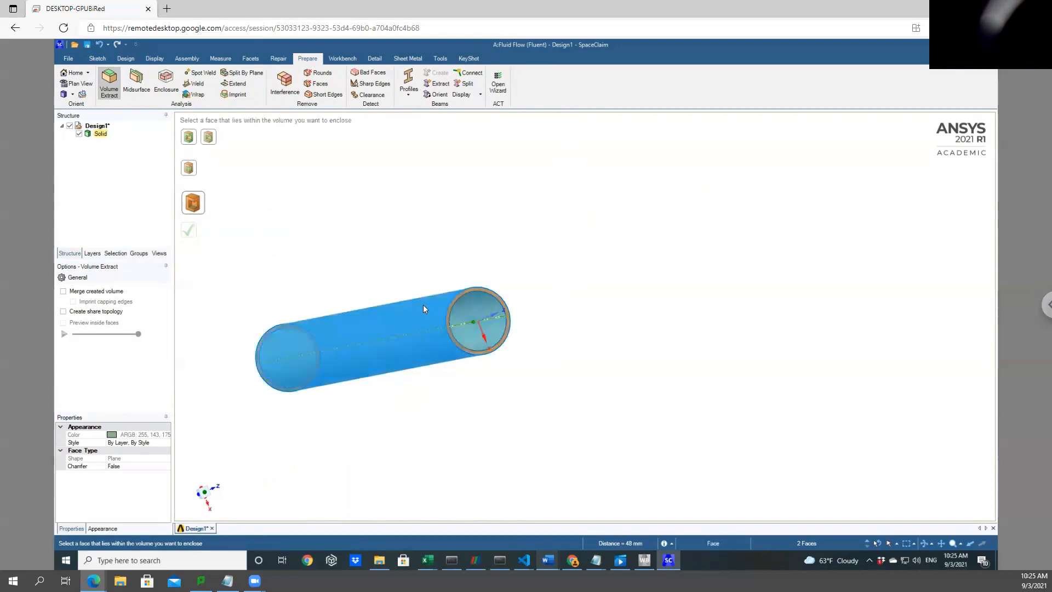
pyautogui.click(479, 303)
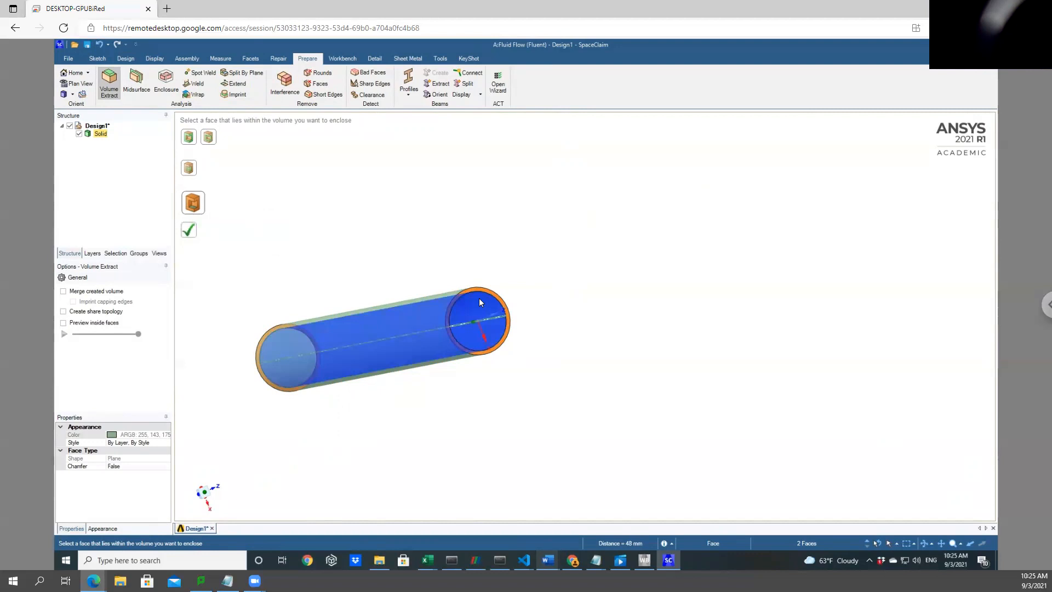
pyautogui.click(191, 232)
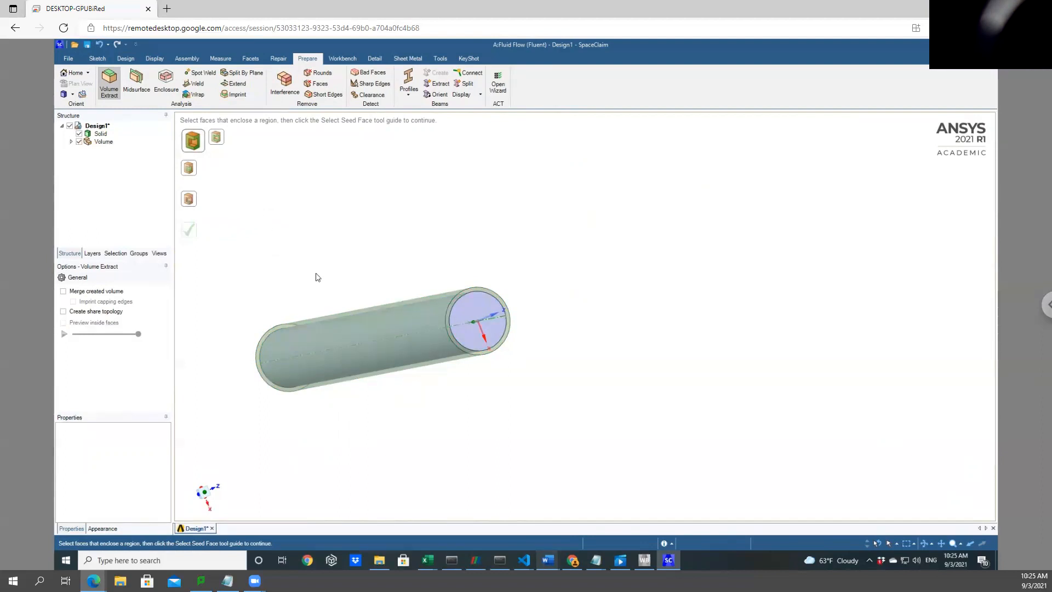
pyautogui.moveTo(315, 275)
pyautogui.mouseDown(button='middle')
pyautogui.moveTo(587, 273)
pyautogui.moveTo(559, 261)
pyautogui.mouseUp(button='middle')
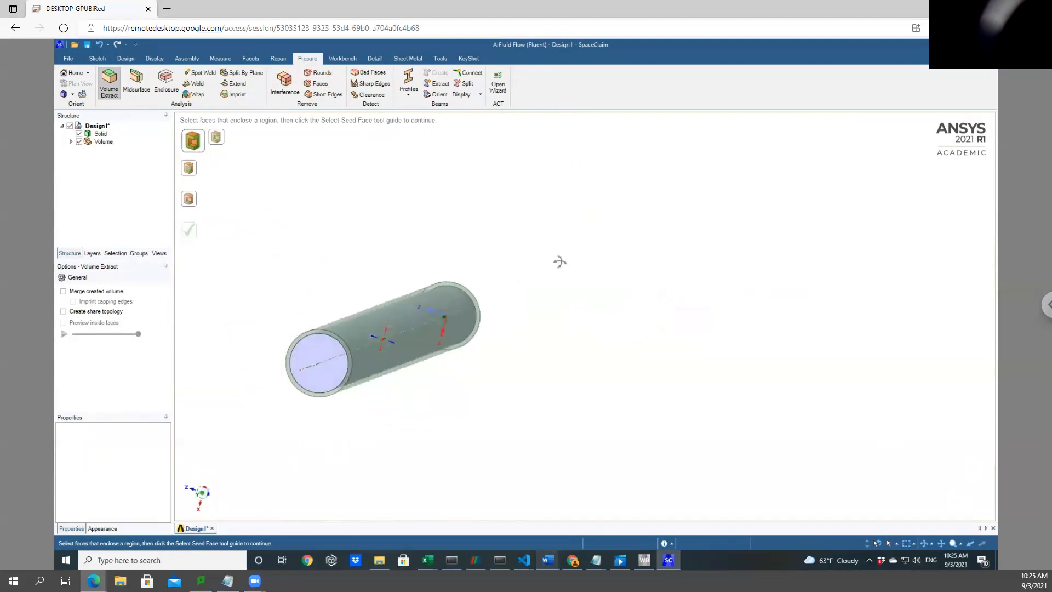
pyautogui.click(297, 356)
# Save the geometry as the SpaceClaim file Design1 in the DM folder, replacing the existing file
pyautogui.click(68, 59)
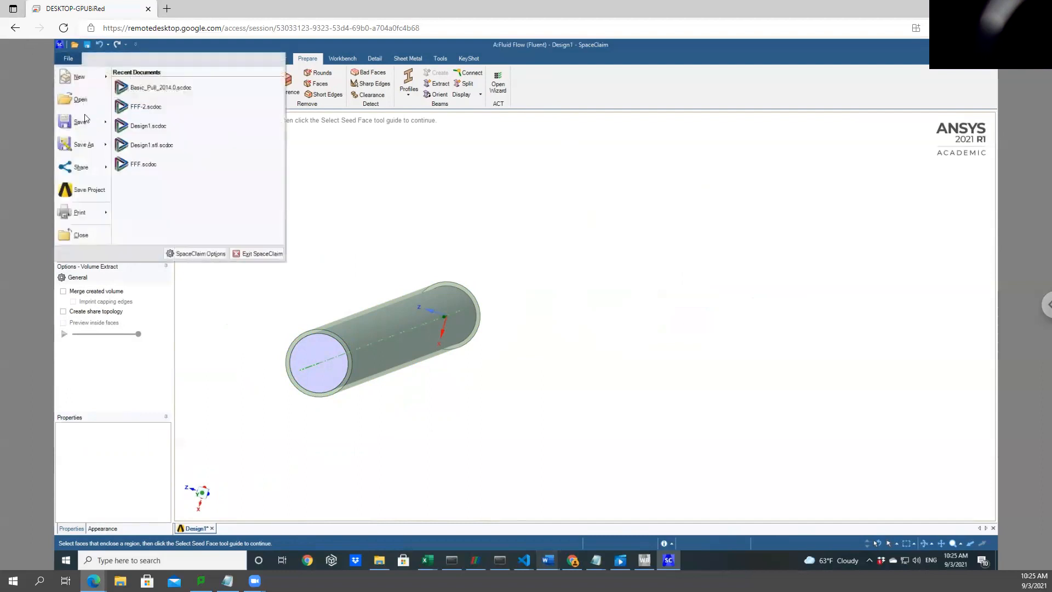
pyautogui.click(83, 119)
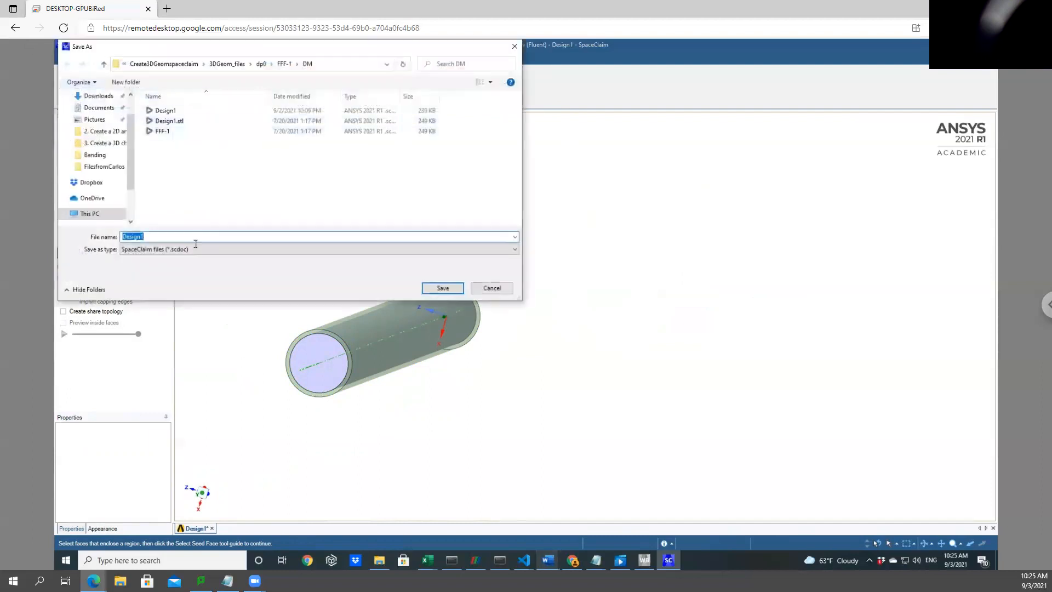
pyautogui.click(443, 288)
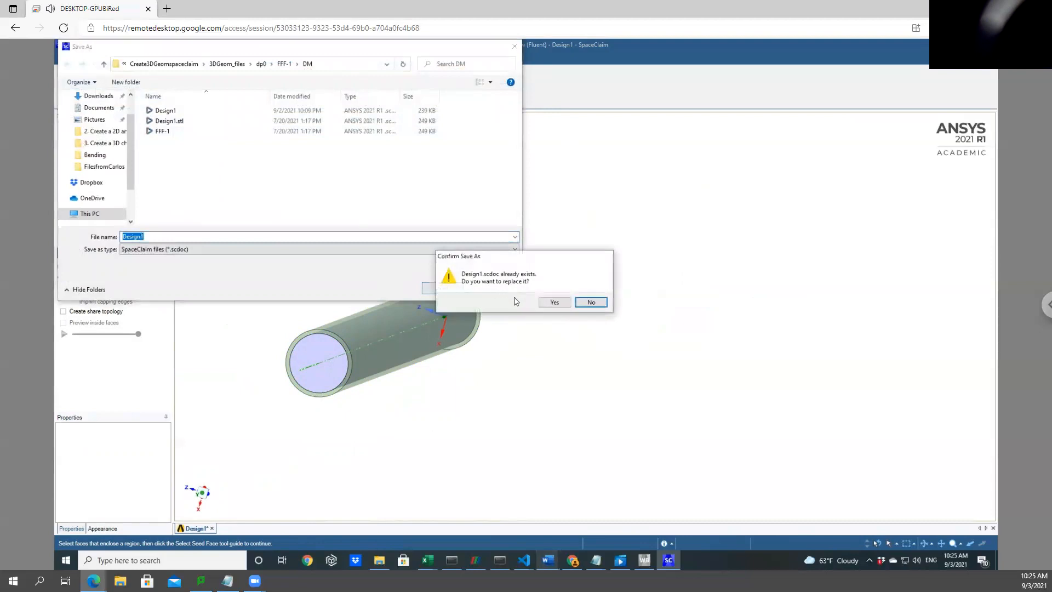
pyautogui.click(553, 302)
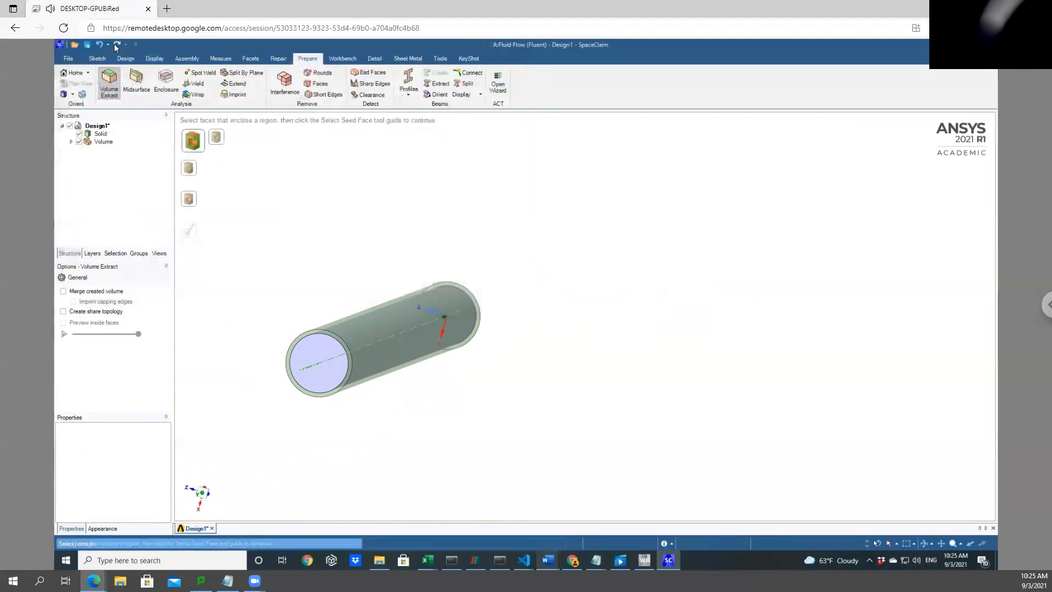
# Exit SpaceClaim and duplicate the Fluid Flow (Fluent) system A in the Workbench project schematic
pyautogui.click(64, 59)
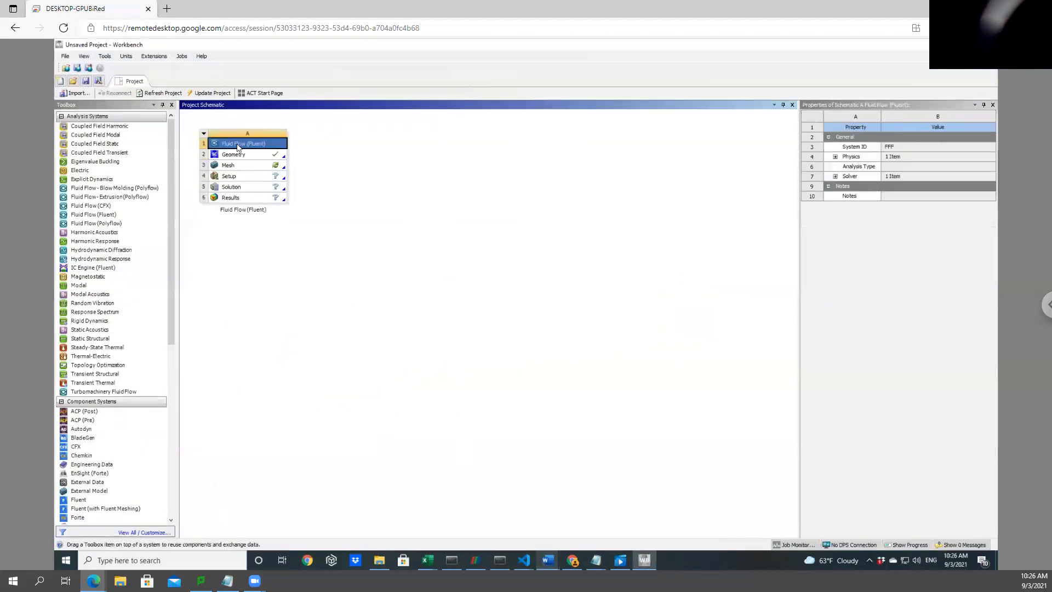
pyautogui.rightClick(239, 146)
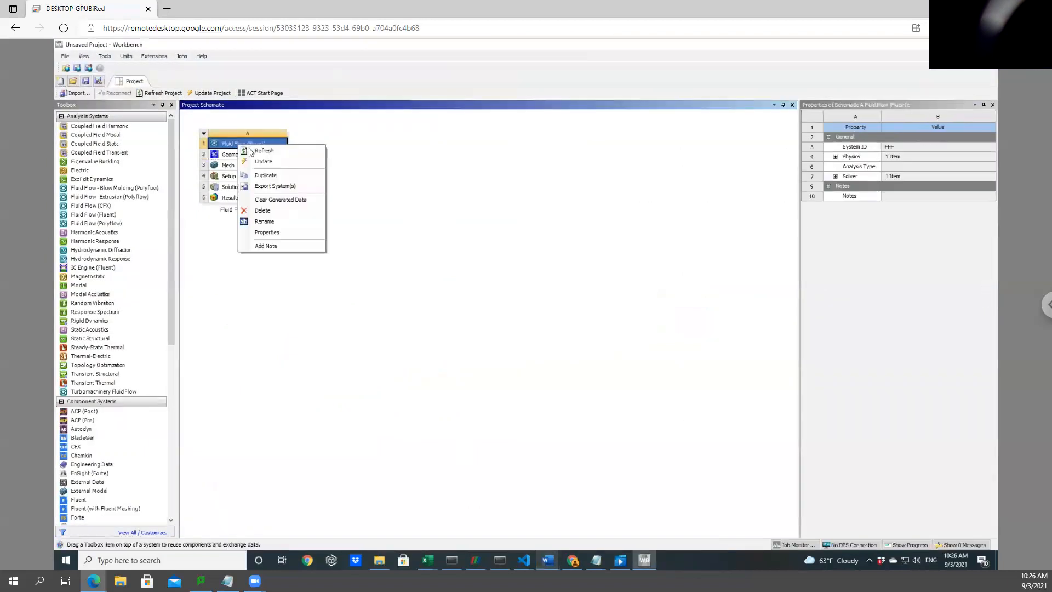
pyautogui.click(268, 177)
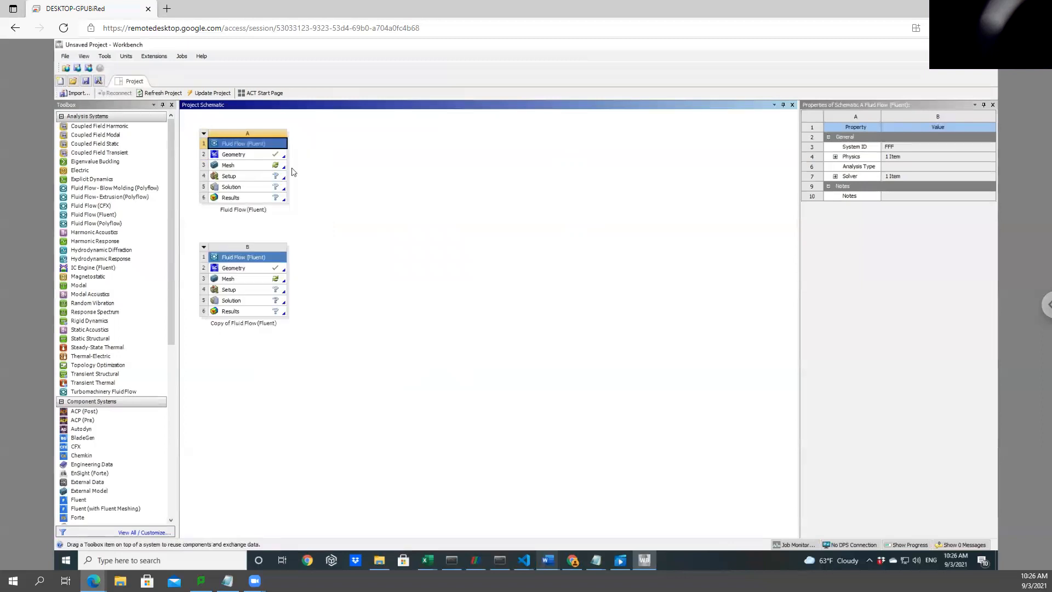
pyautogui.click(362, 399)
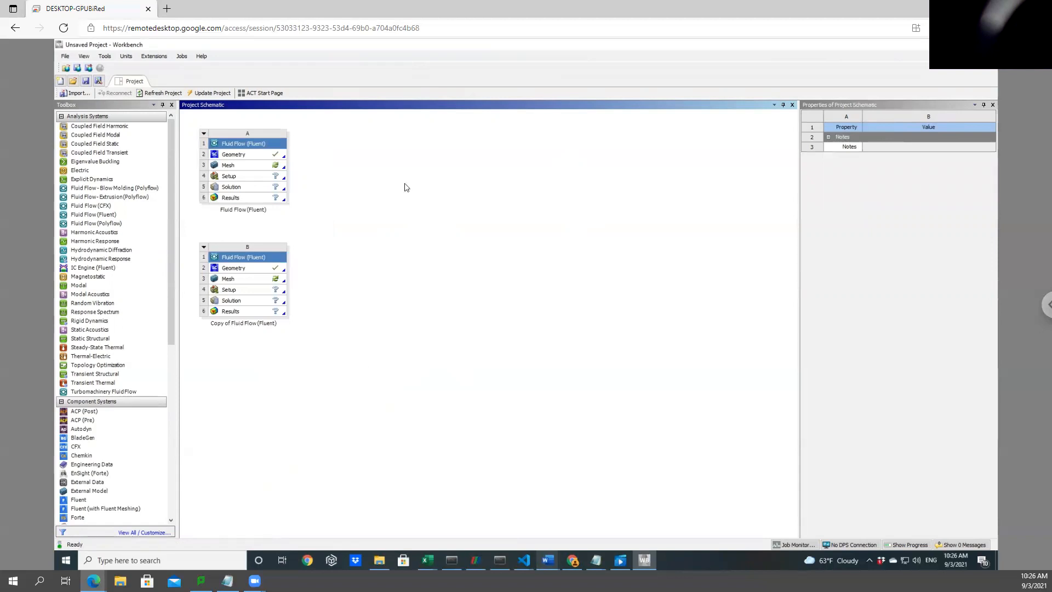
# Open the geometry of the copied Fluid Flow (Fluent) system B in SpaceClaim
pyautogui.click(219, 272)
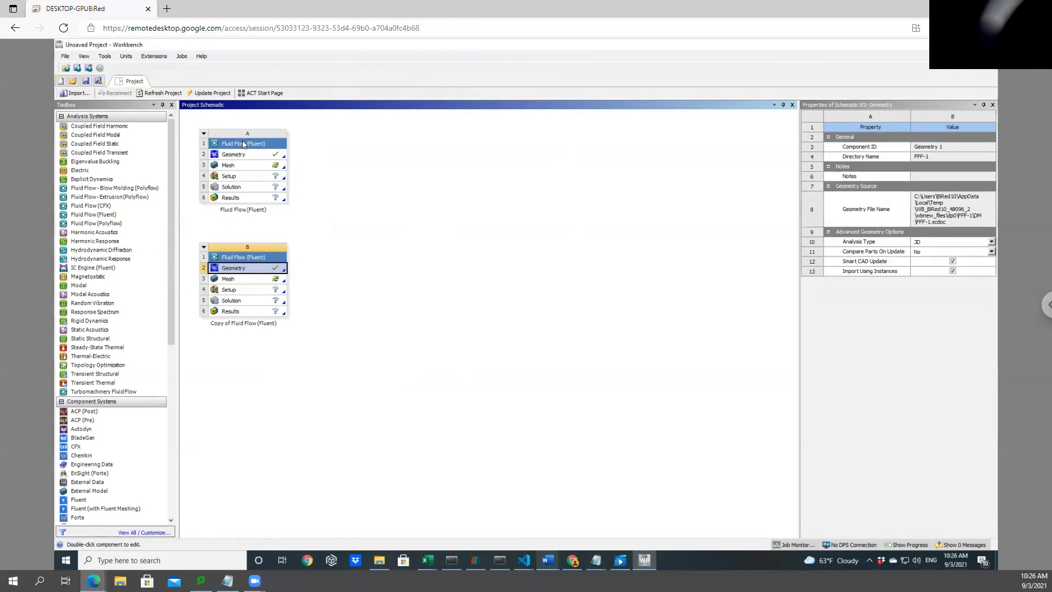
pyautogui.click(244, 144)
pyautogui.rightClick(244, 144)
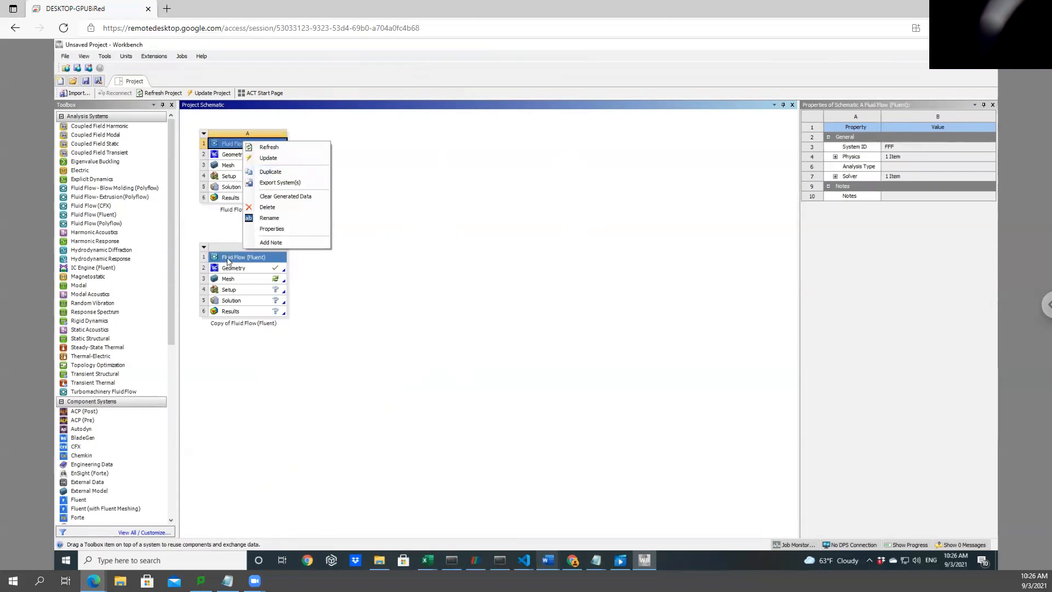
pyautogui.click(270, 172)
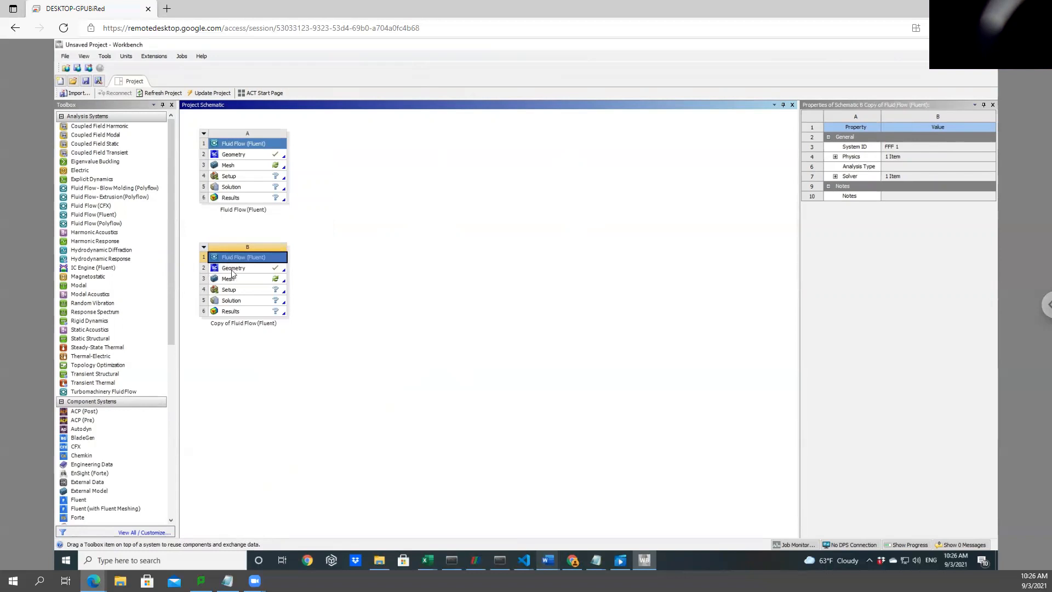
pyautogui.click(233, 272)
pyautogui.doubleClick(233, 272)
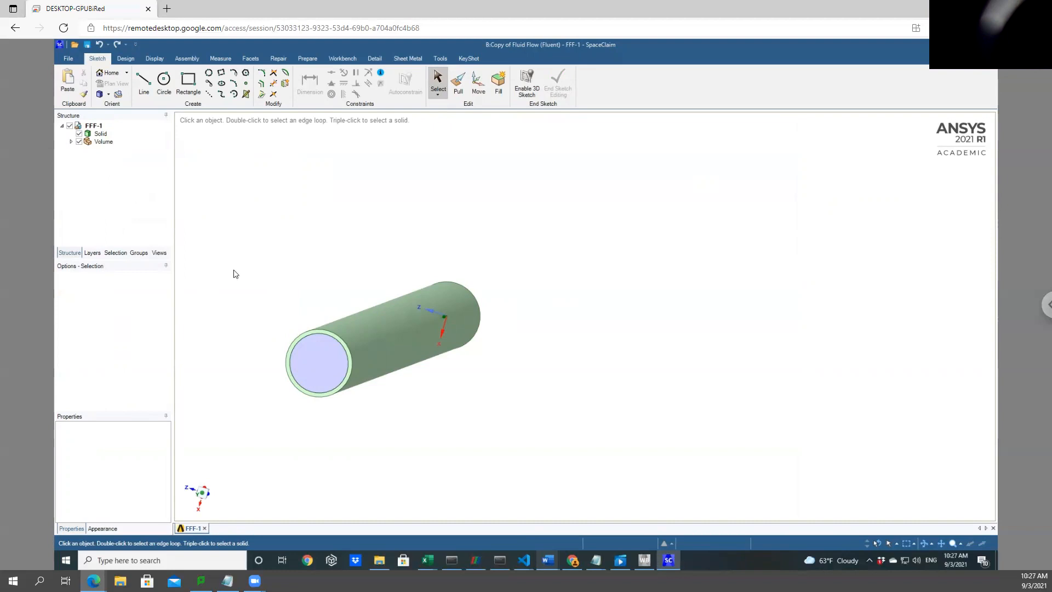
# Delete the Volume component from the copied geometry, keeping only the hollow cylinder solid
pyautogui.moveTo(356, 286); pyautogui.dragTo(356, 313, button='middle')
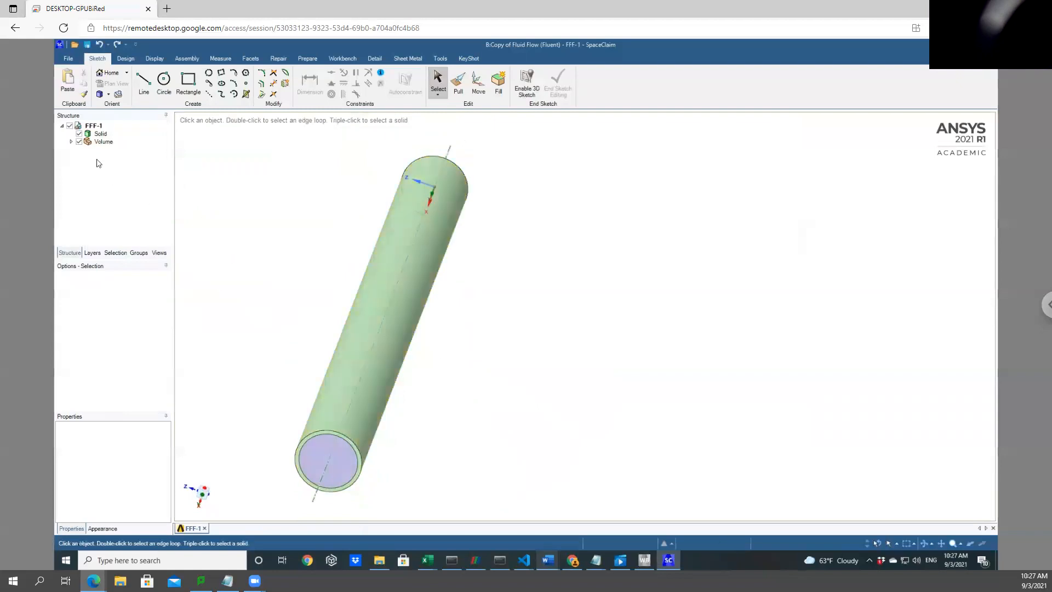
pyautogui.click(102, 142)
pyautogui.rightClick(106, 144)
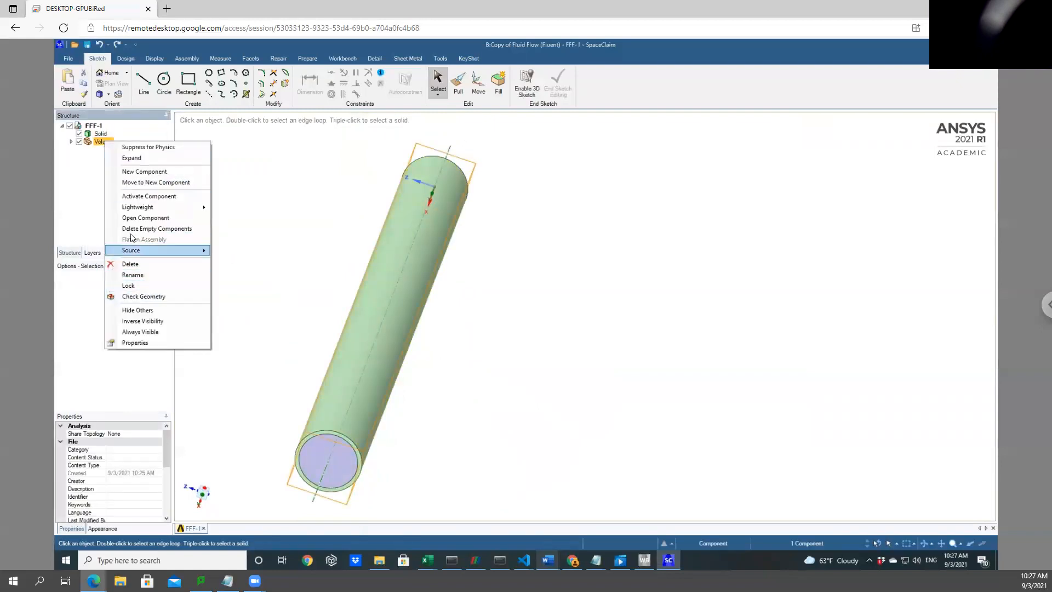
pyautogui.click(136, 265)
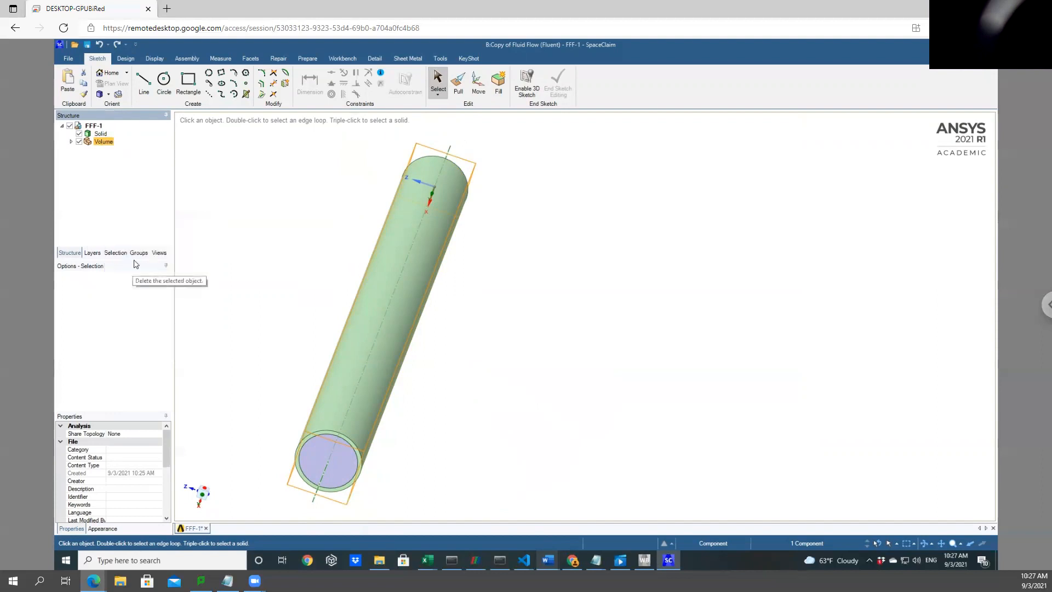
pyautogui.moveTo(658, 310)
pyautogui.mouseDown(button='middle')
pyautogui.moveTo(665, 322)
pyautogui.moveTo(503, 395)
pyautogui.moveTo(599, 228)
pyautogui.moveTo(630, 253)
pyautogui.moveTo(589, 326)
pyautogui.mouseUp(button='middle')
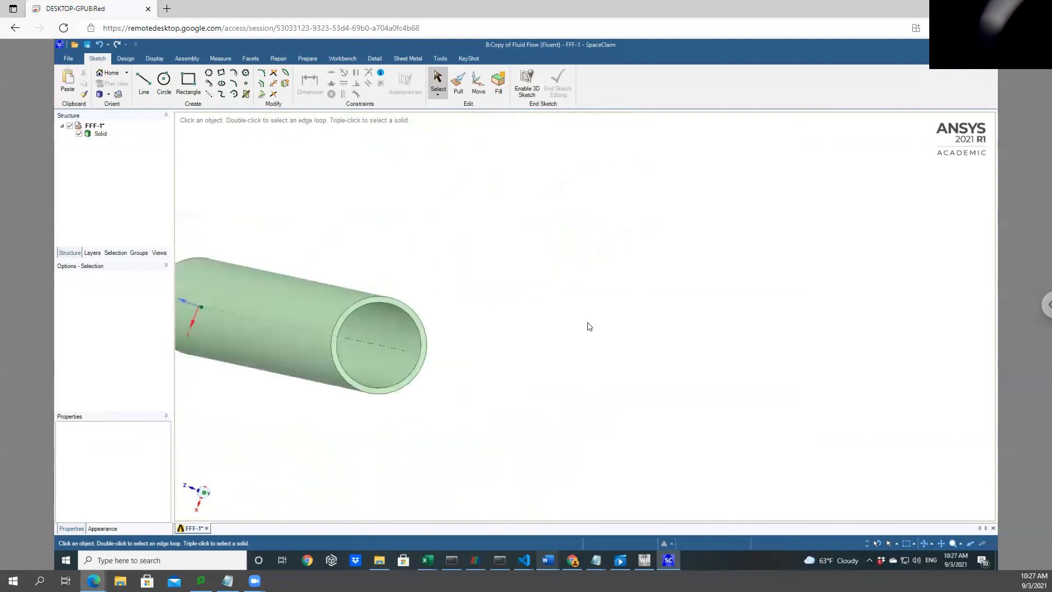
pyautogui.scroll(-5, 589, 327)
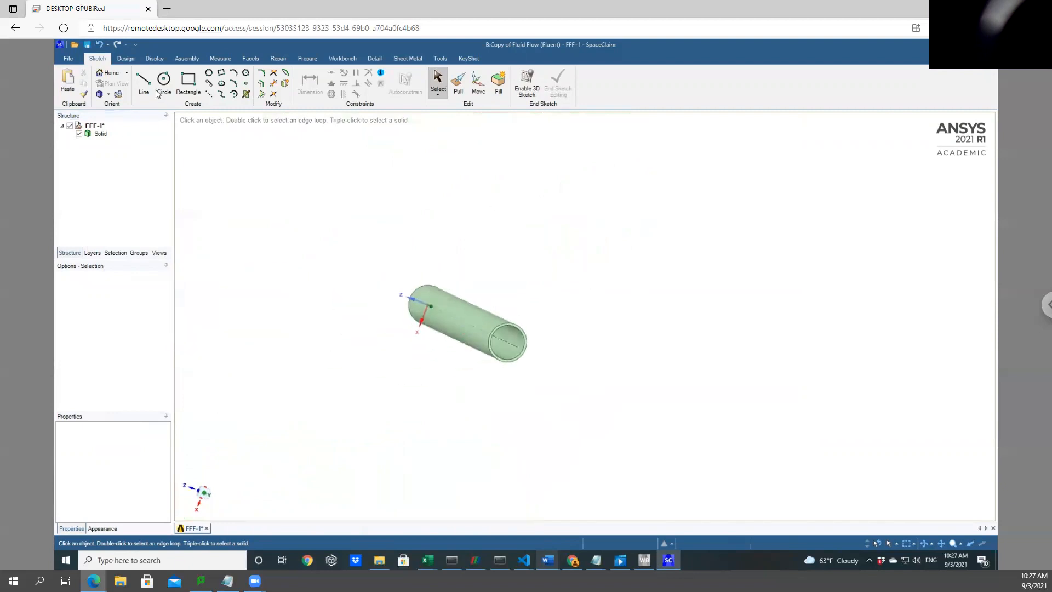
pyautogui.click(99, 94)
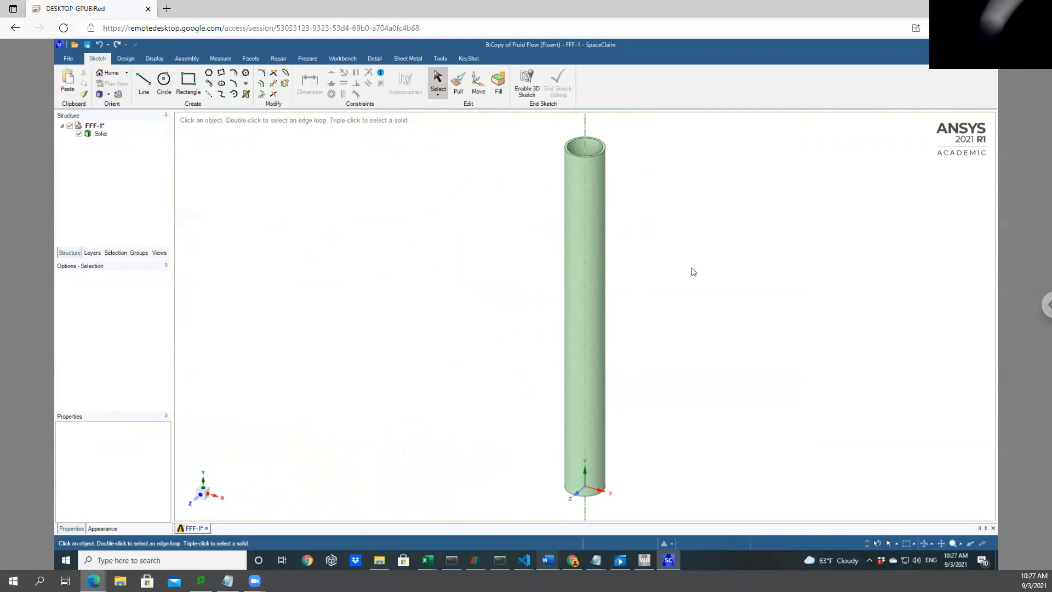
# Switch to the Tutorial document in Word and examine the structure-2 instructions for the circles' plane, diameters, centre and the curve's points
pyautogui.moveTo(548, 562)
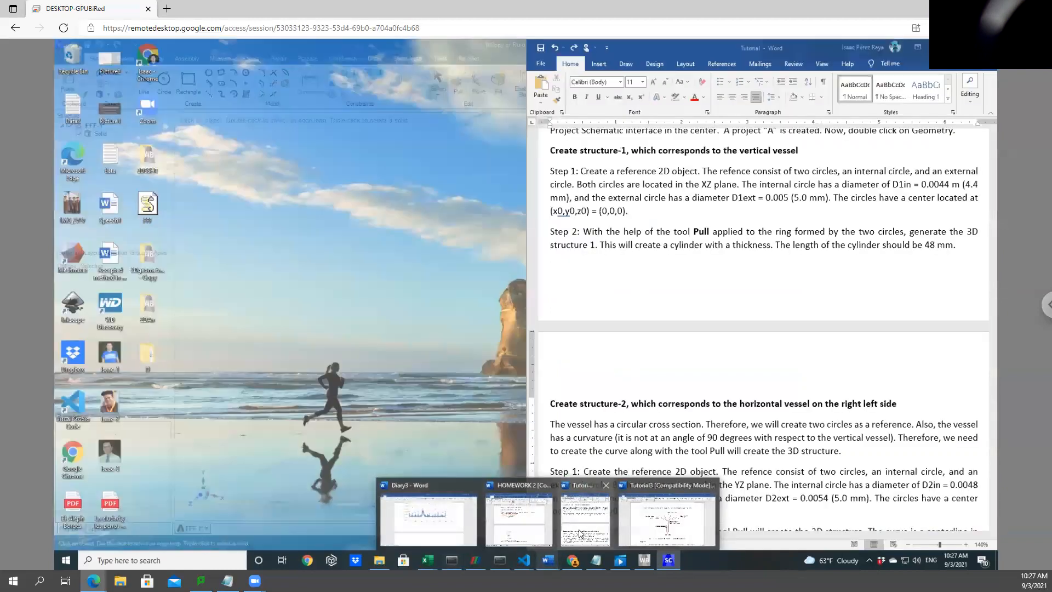
pyautogui.click(585, 518)
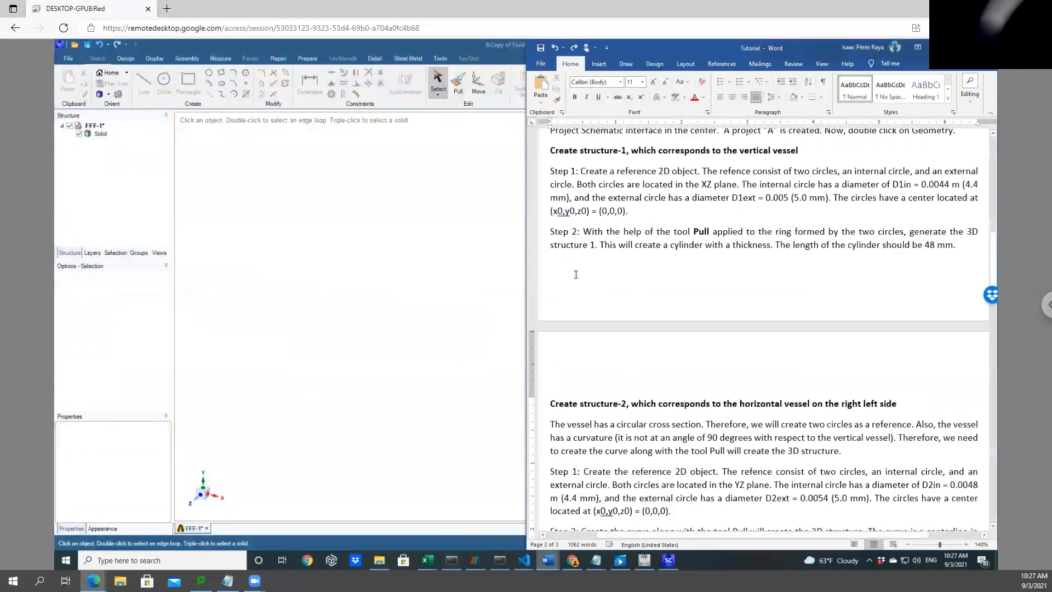
pyautogui.scroll(-3, 570, 305)
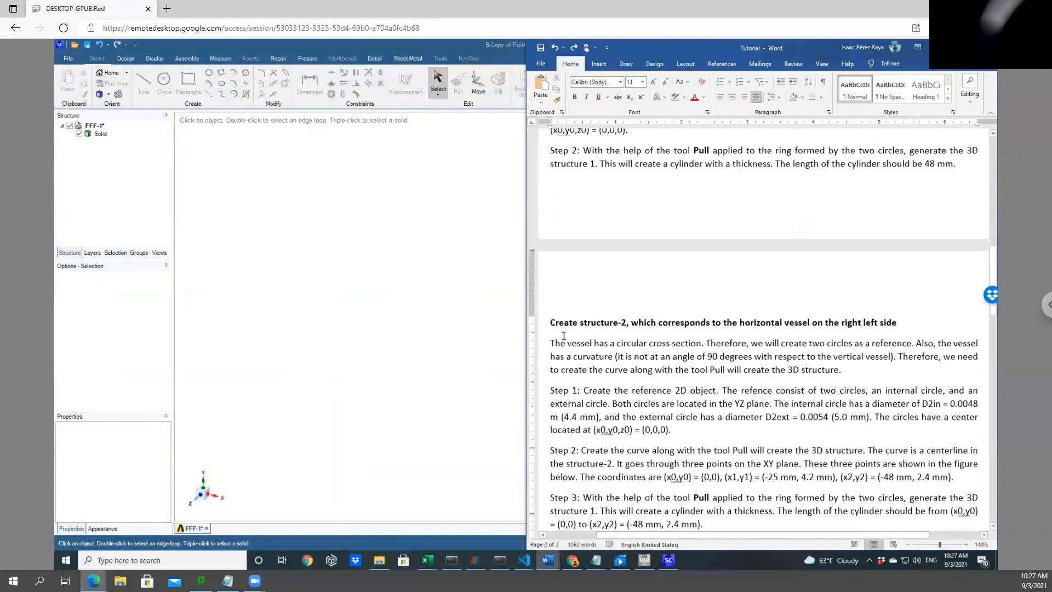
pyautogui.moveTo(546, 346); pyautogui.dragTo(716, 344)
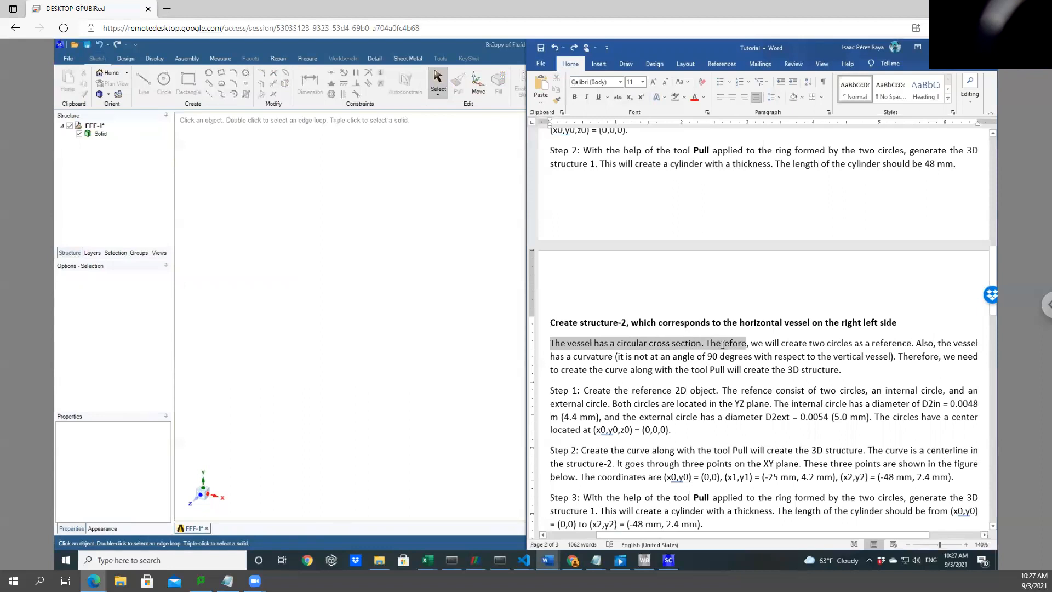
pyautogui.moveTo(723, 344); pyautogui.dragTo(723, 344)
pyautogui.scroll(-2, 605, 356)
pyautogui.moveTo(584, 336); pyautogui.dragTo(864, 344)
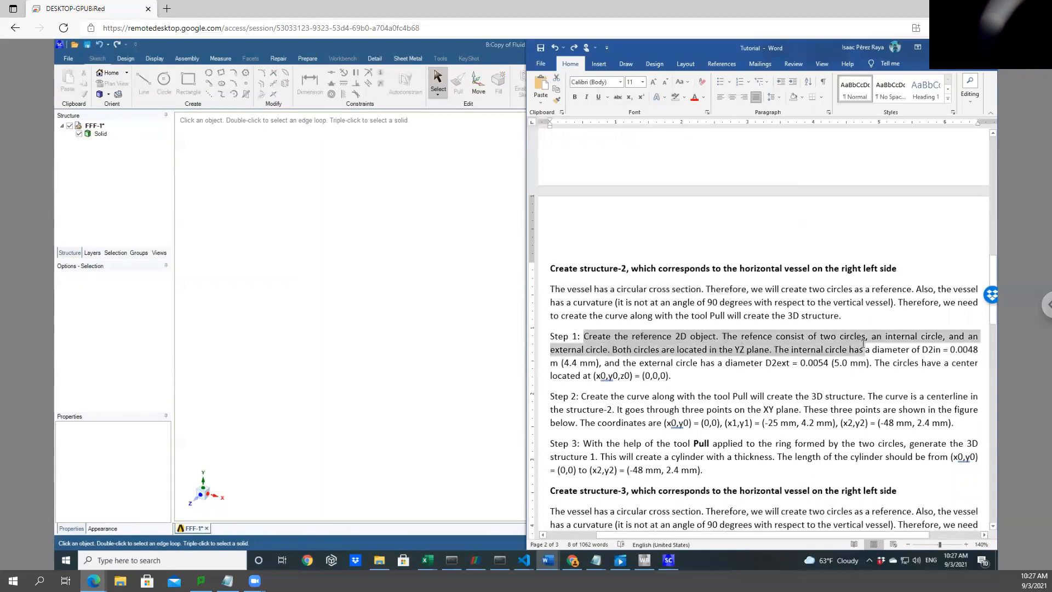
pyautogui.click(754, 363)
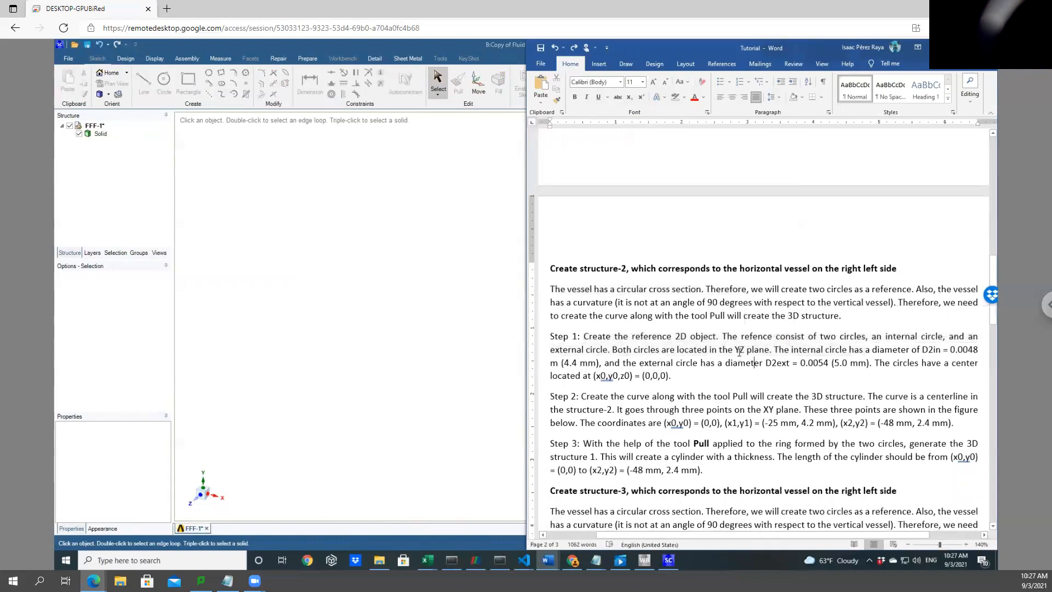
pyautogui.moveTo(737, 350); pyautogui.dragTo(774, 350)
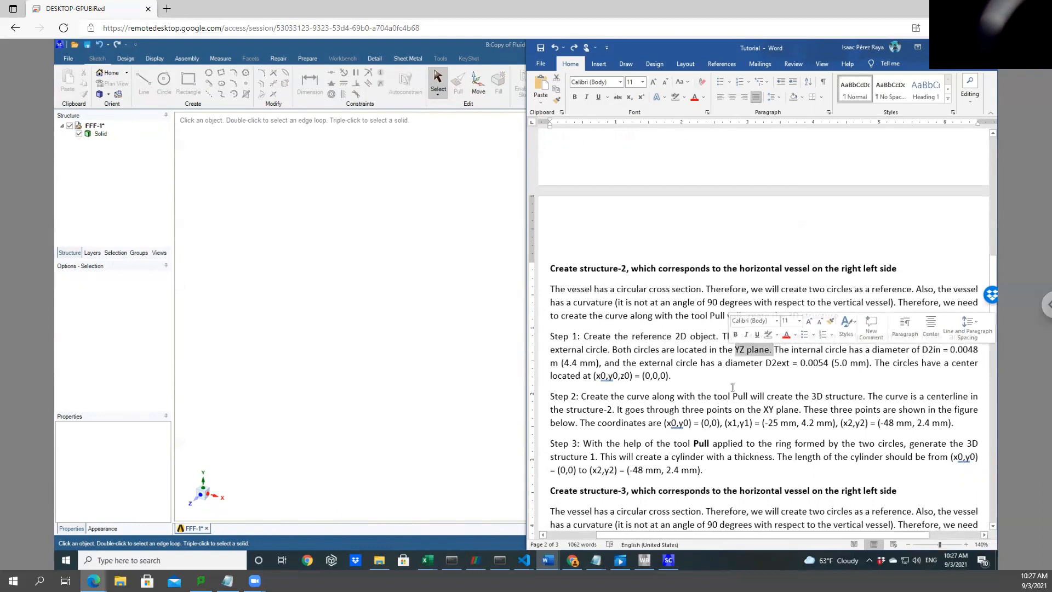
pyautogui.scroll(-1, 715, 405)
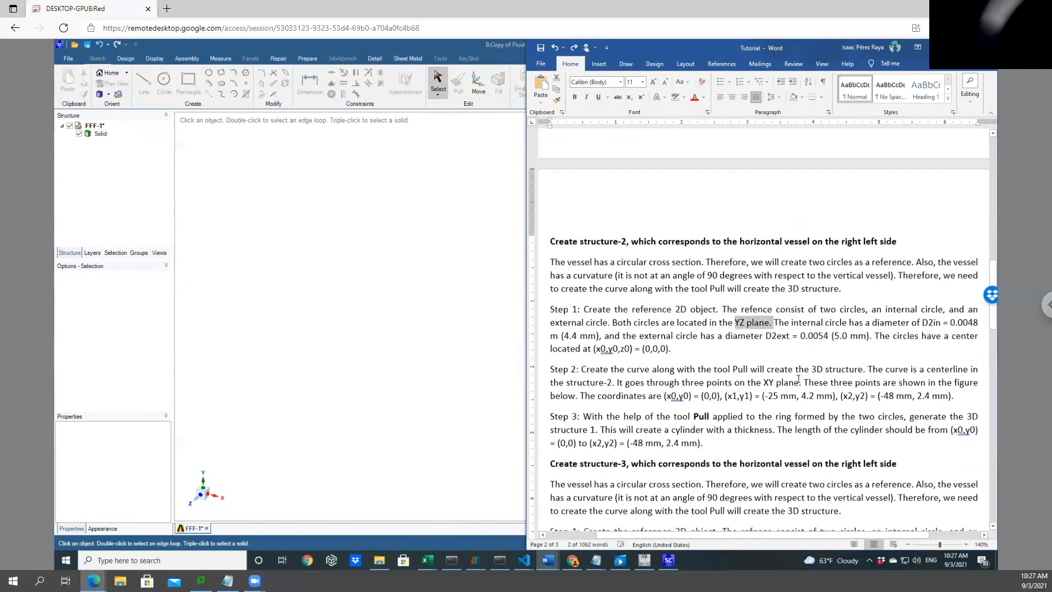
pyautogui.click(742, 323)
pyautogui.moveTo(725, 324); pyautogui.dragTo(776, 385)
pyautogui.scroll(-1, 777, 385)
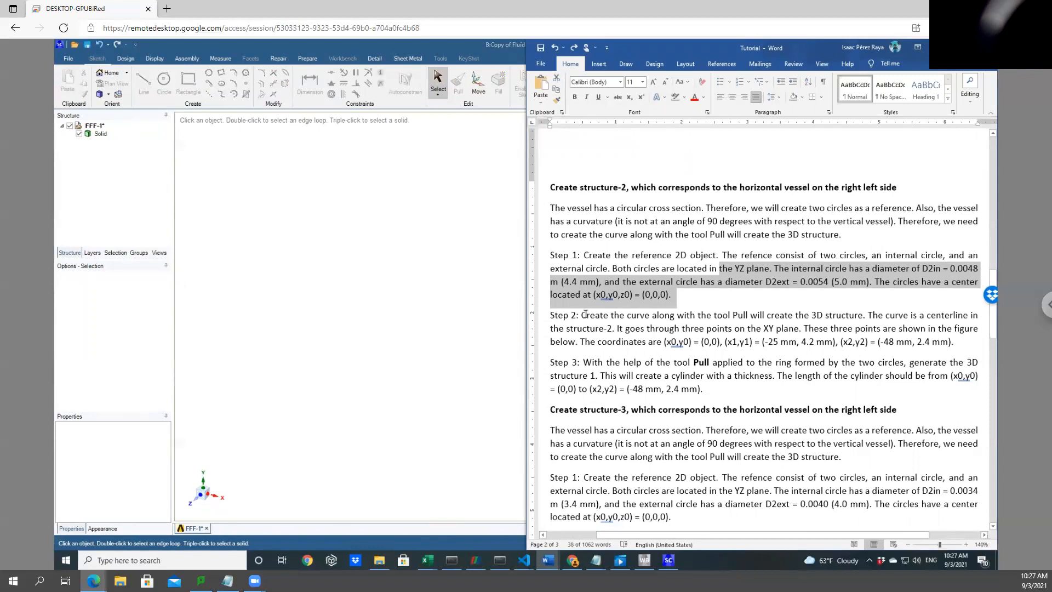
pyautogui.moveTo(581, 315); pyautogui.dragTo(807, 318)
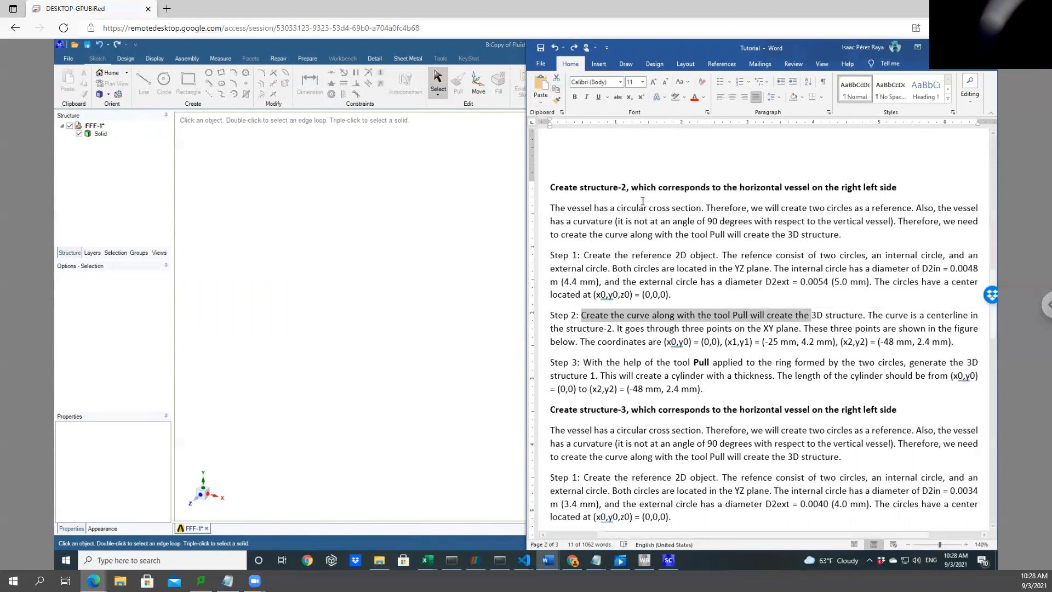
pyautogui.click(710, 280)
# Open the HOMEWORK 2 document in Word, highlight the second YouTube tutorial link and minimize the document
pyautogui.moveTo(548, 560)
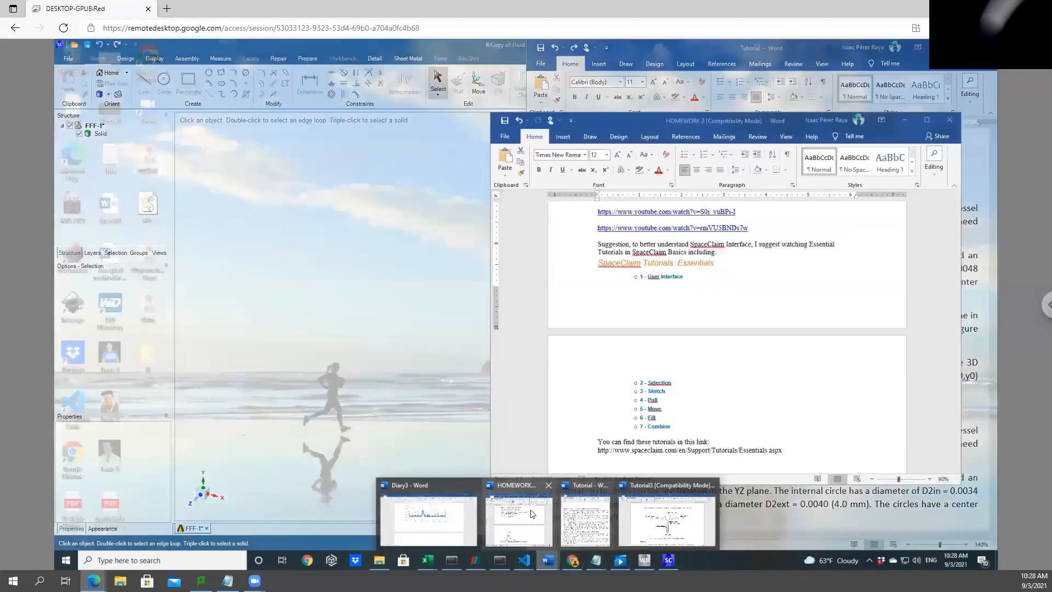
pyautogui.click(519, 519)
pyautogui.scroll(3, 683, 408)
pyautogui.moveTo(763, 388); pyautogui.dragTo(579, 382)
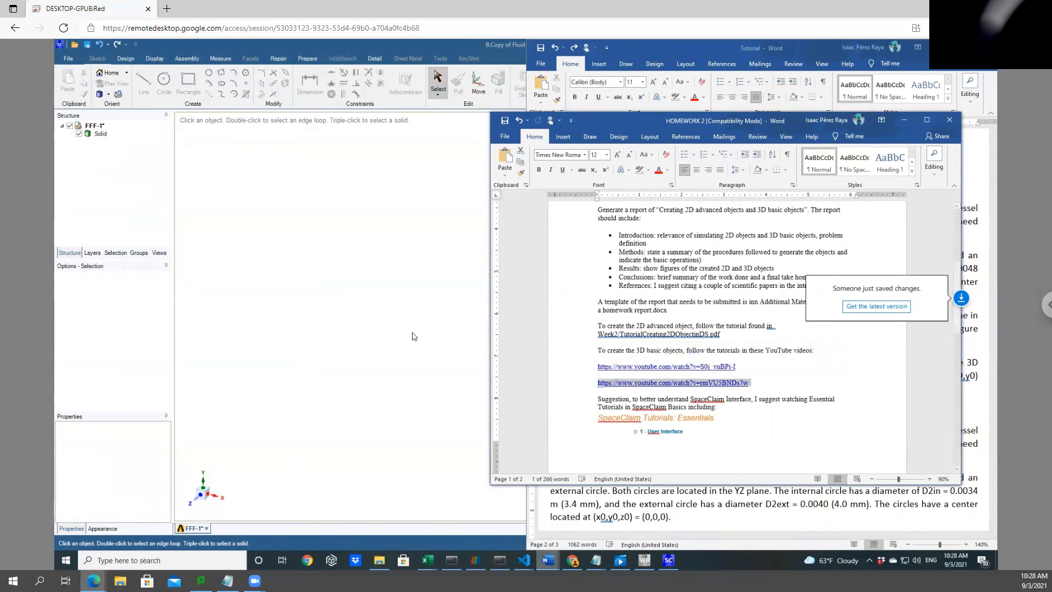
pyautogui.click(904, 120)
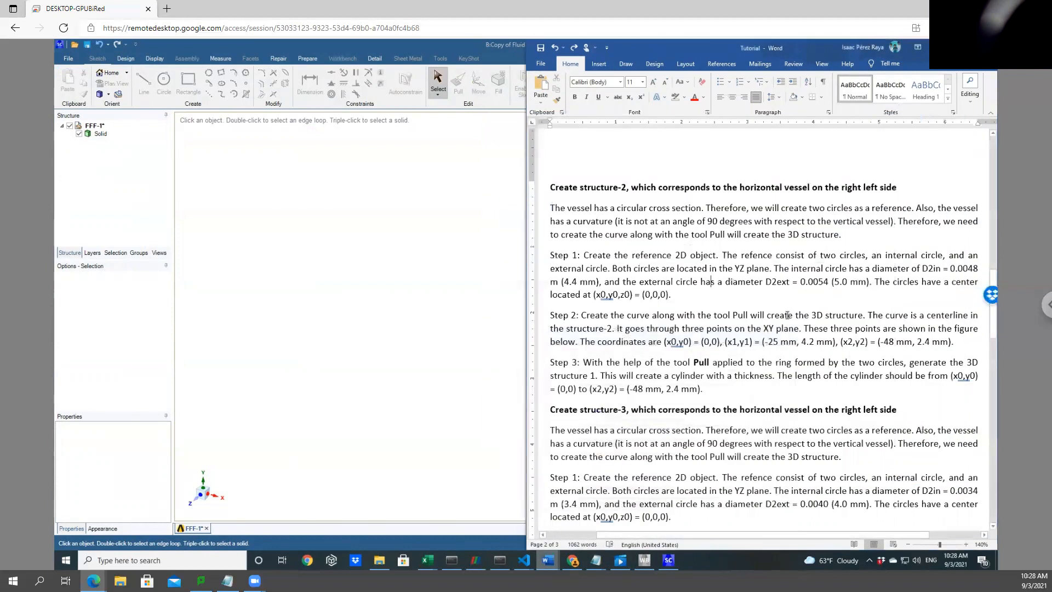
# Recheck the structure-2 circle specifications in the Tutorial document and return to SpaceClaim
pyautogui.click(277, 288)
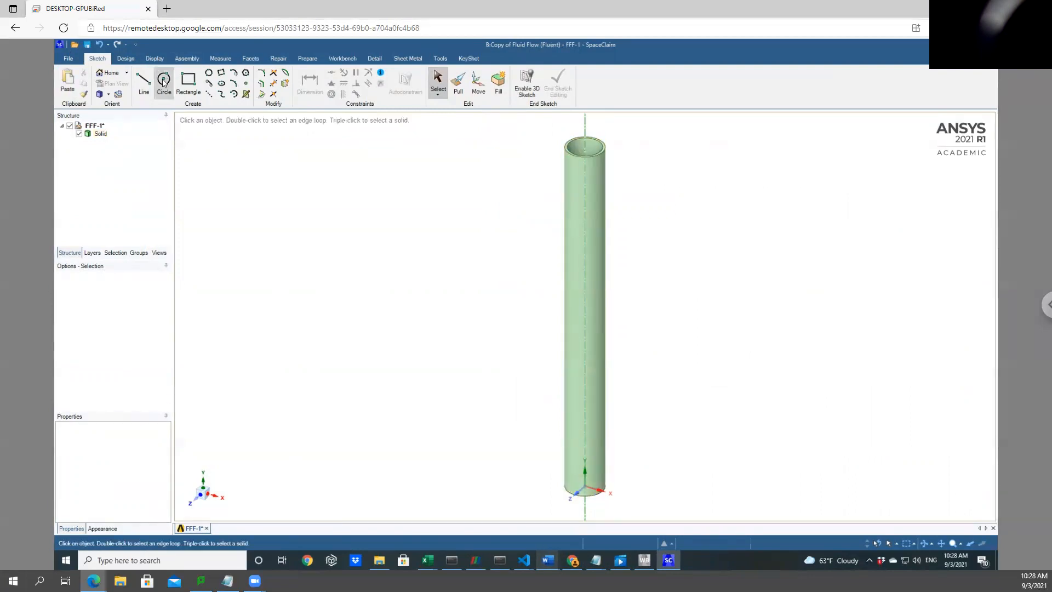
pyautogui.moveTo(548, 560)
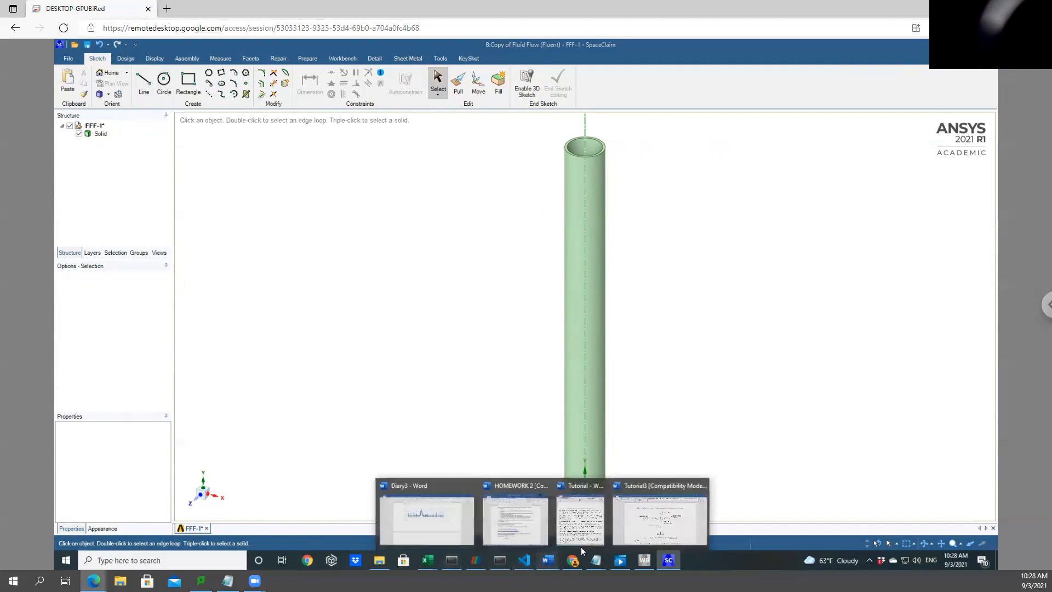
pyautogui.click(581, 543)
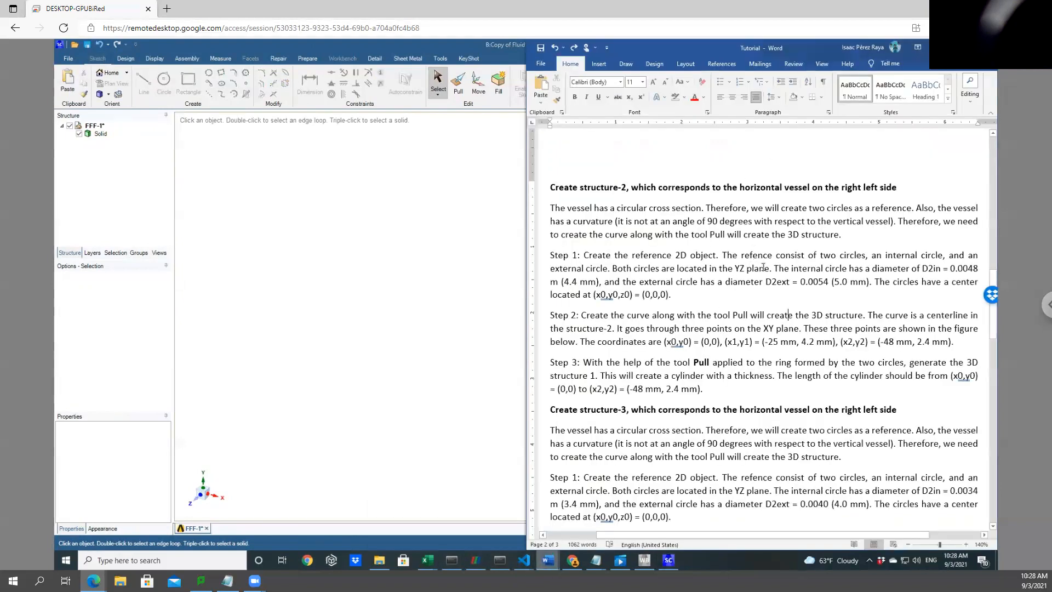
pyautogui.click(382, 249)
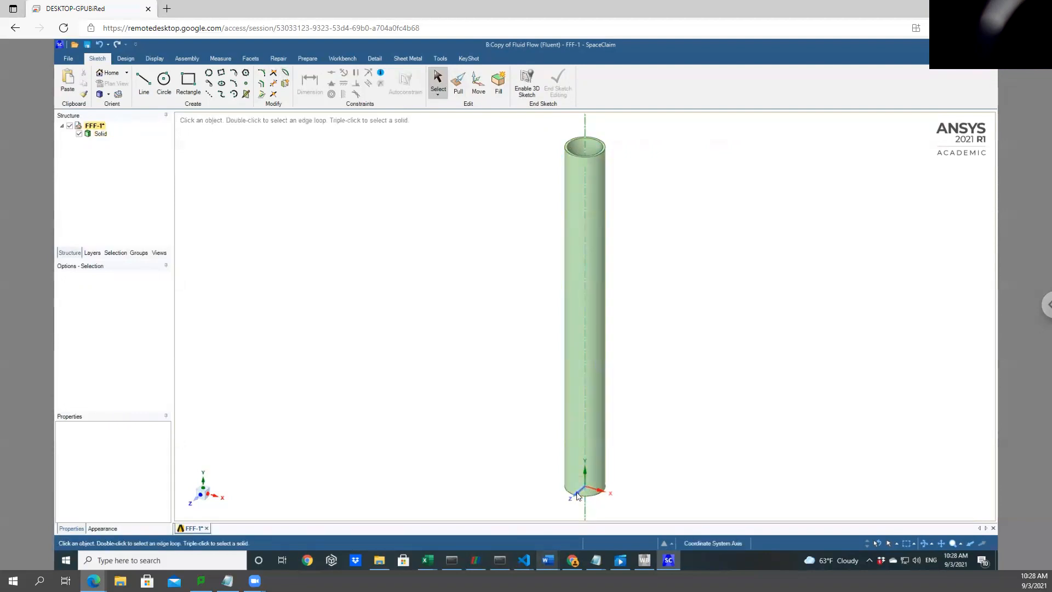
# Select the Z and Y coordinate axes at the origin, orient to plan view and start a sketch on the YZ plane
pyautogui.click(578, 496)
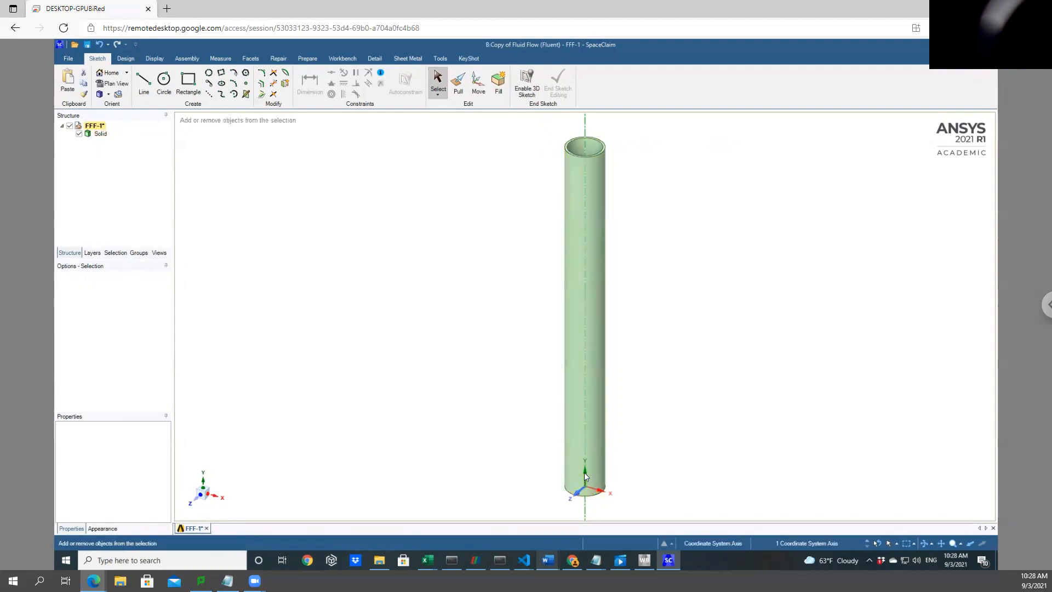
pyautogui.keyDown('ctrl'); pyautogui.click(586, 472); pyautogui.keyUp('ctrl')
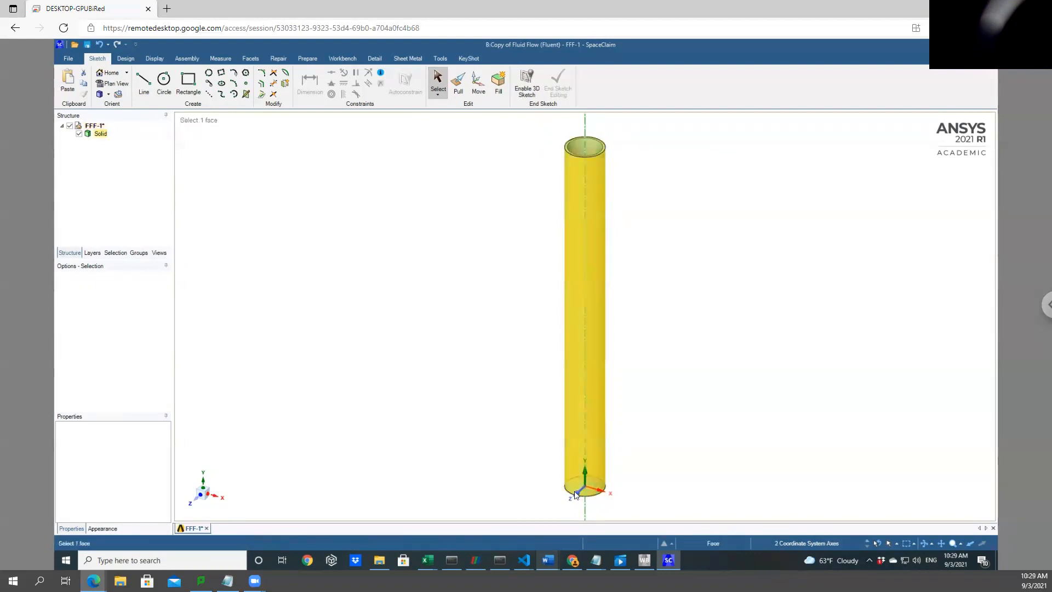
pyautogui.click(108, 87)
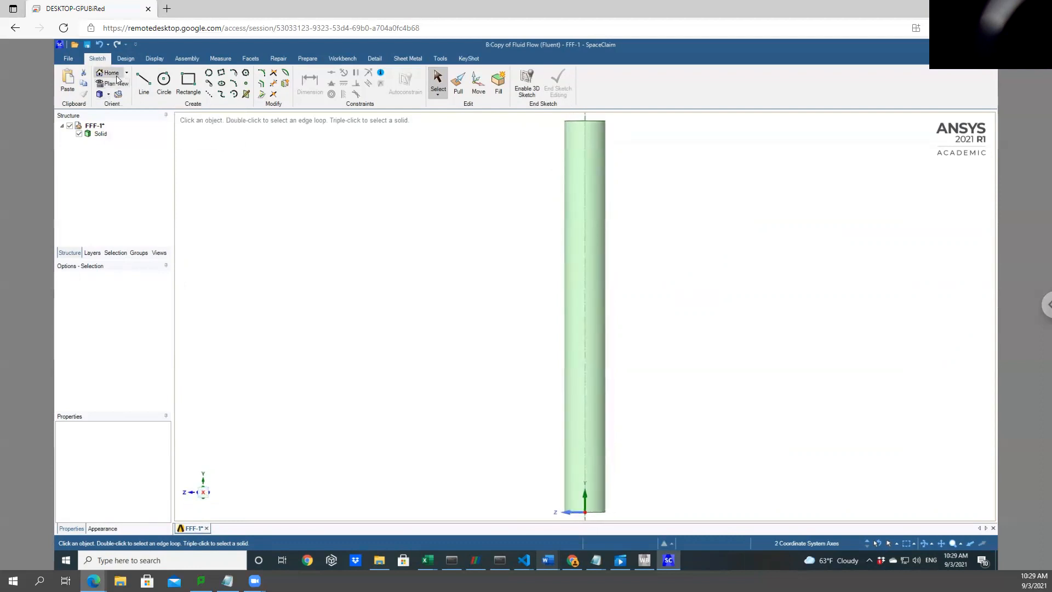
pyautogui.click(136, 60)
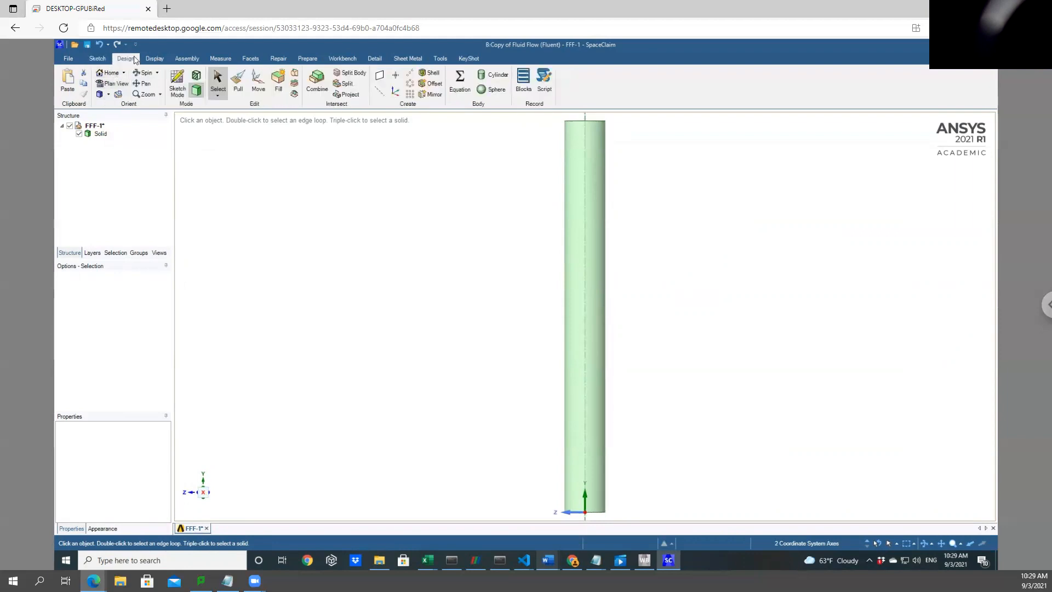
pyautogui.click(178, 83)
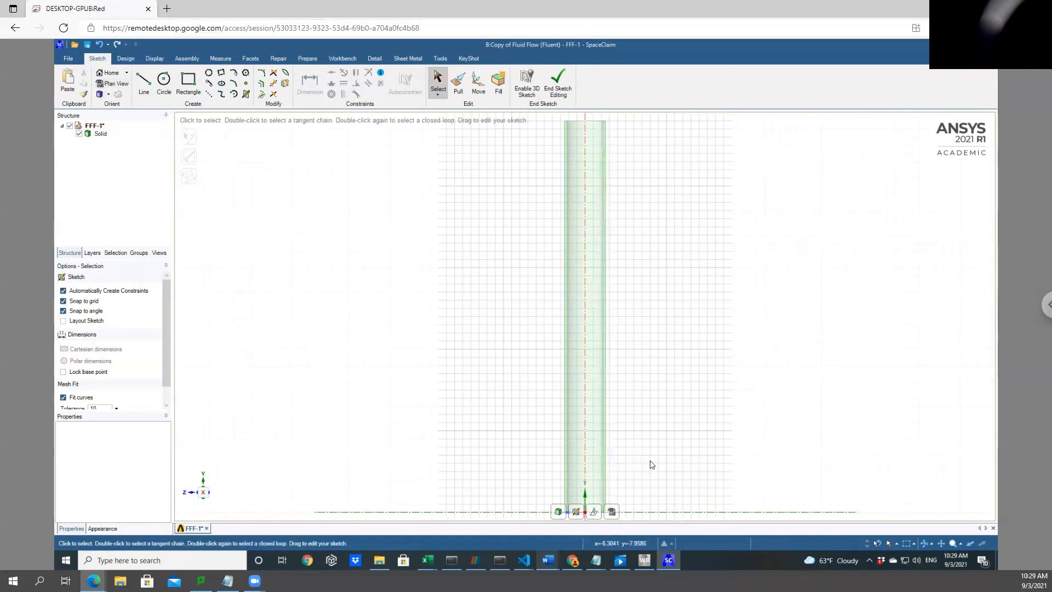
pyautogui.scroll(-3, 649, 468)
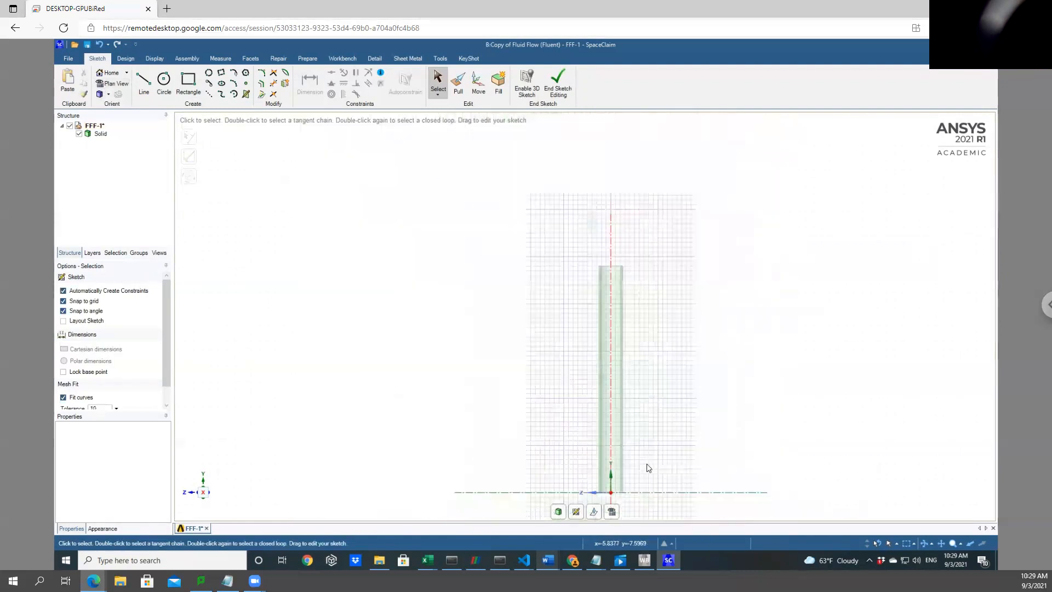
pyautogui.scroll(-1, 622, 472)
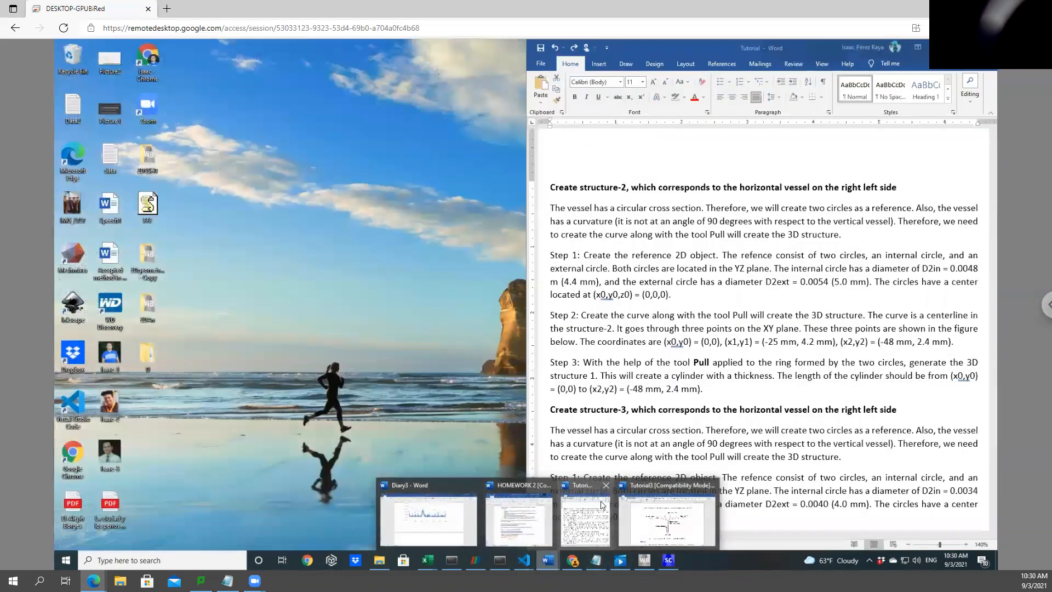
# Consult the Tutorial document for the circles' sketch plane and diameters and return to the SpaceClaim sketch
pyautogui.moveTo(602, 505)
pyautogui.click(602, 505)
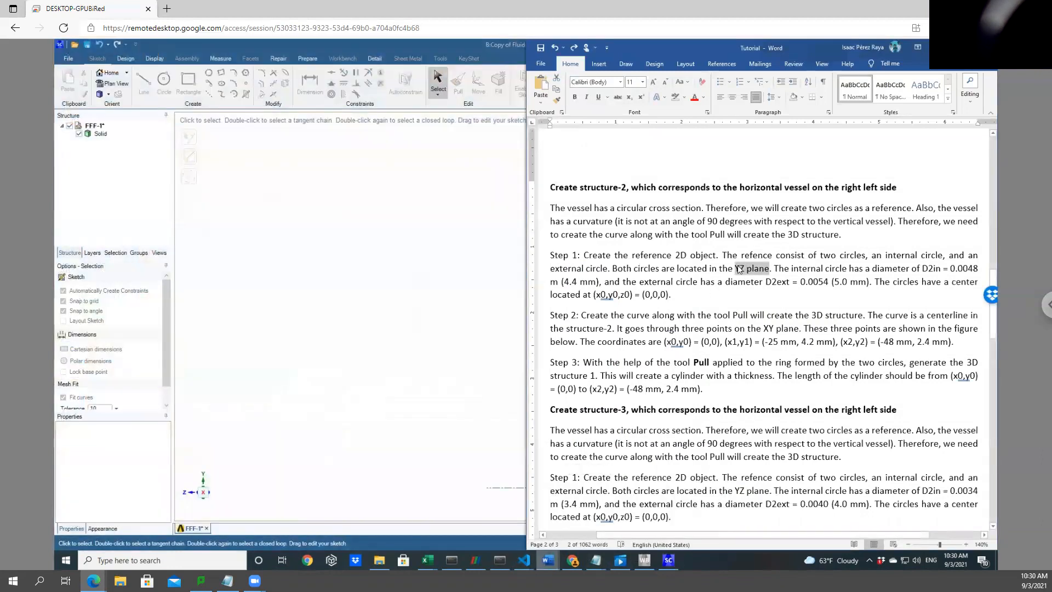
pyautogui.click(435, 301)
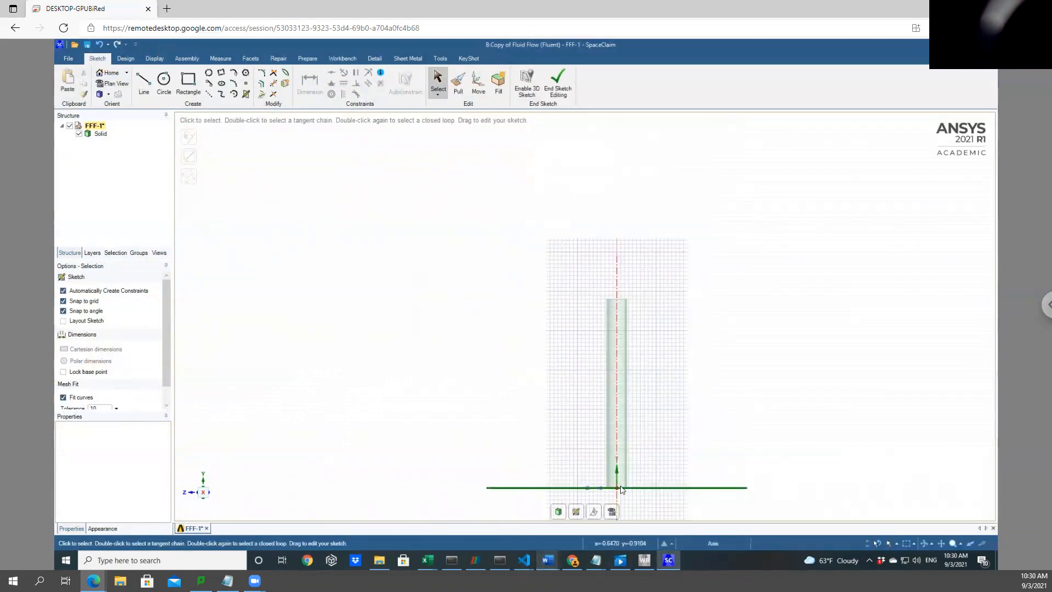
# Sketch two concentric circles centred at the origin on the YZ plane, with diameters of 4.4 mm and 5.0 mm
pyautogui.click(164, 82)
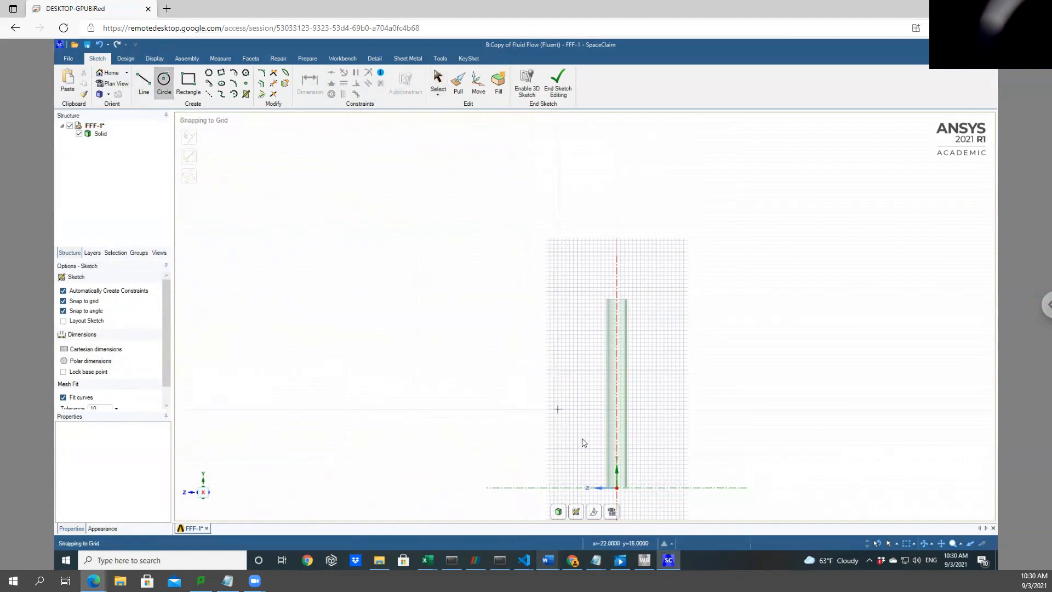
pyautogui.click(617, 487)
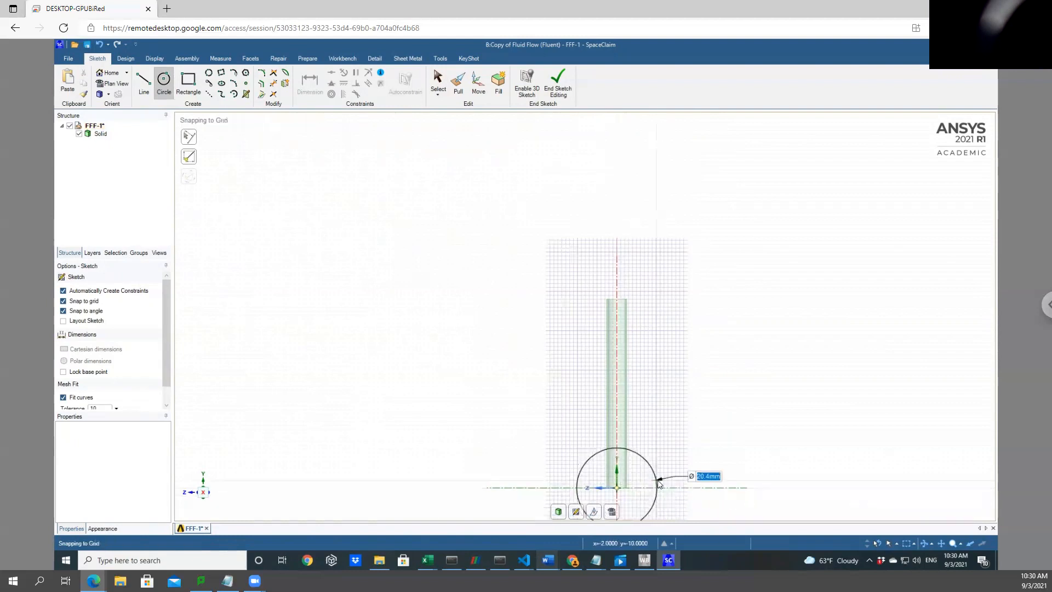
pyautogui.write('4.4')
pyautogui.press('Return')
pyautogui.scroll(5, 603, 493)
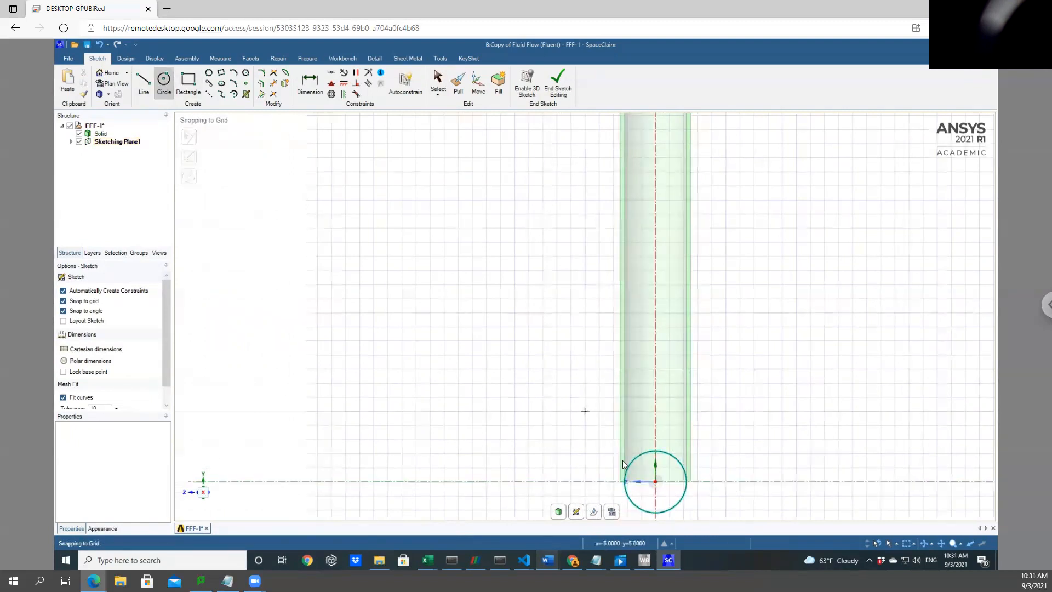
pyautogui.click(656, 482)
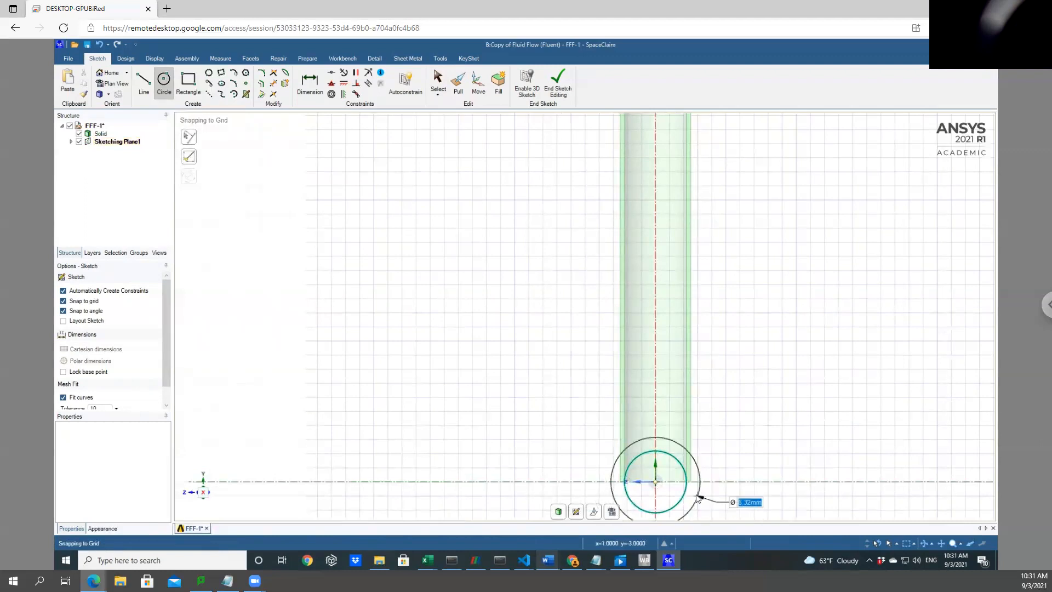
pyautogui.write('5.0')
pyautogui.press('Return')
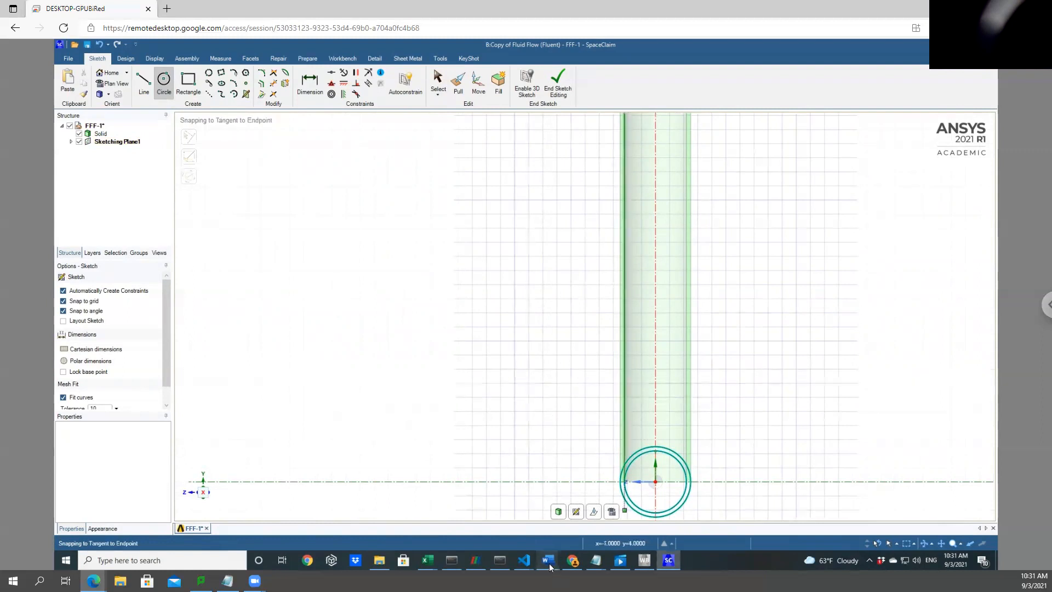
# Review Steps 1 to 3 for structure-2 in the Tutorial document, highlighting the centerline curve instructions, and return to SpaceClaim
pyautogui.moveTo(551, 567)
pyautogui.click(658, 515)
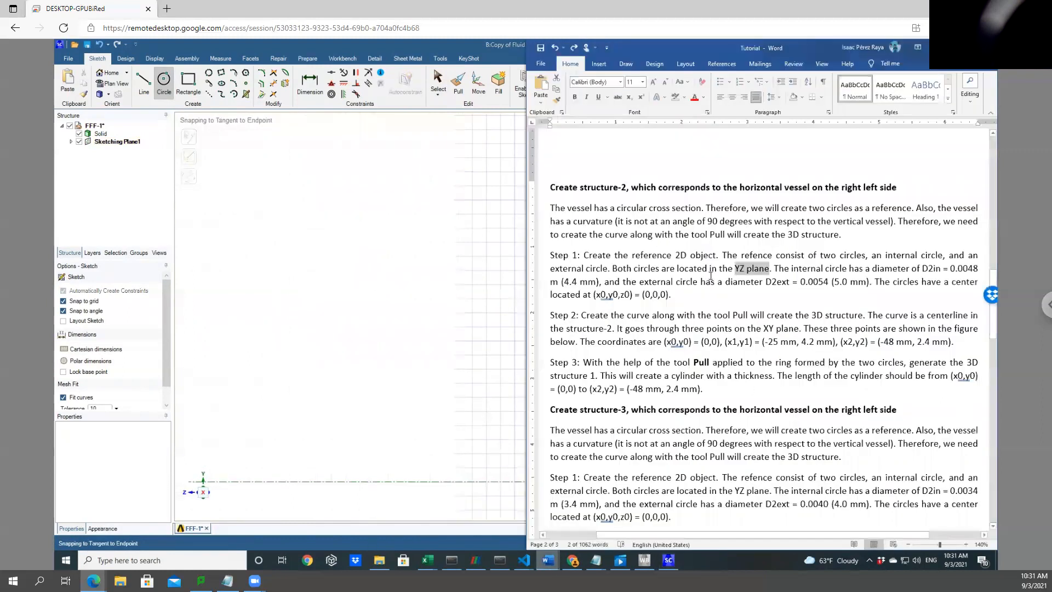
pyautogui.tripleClick(618, 268)
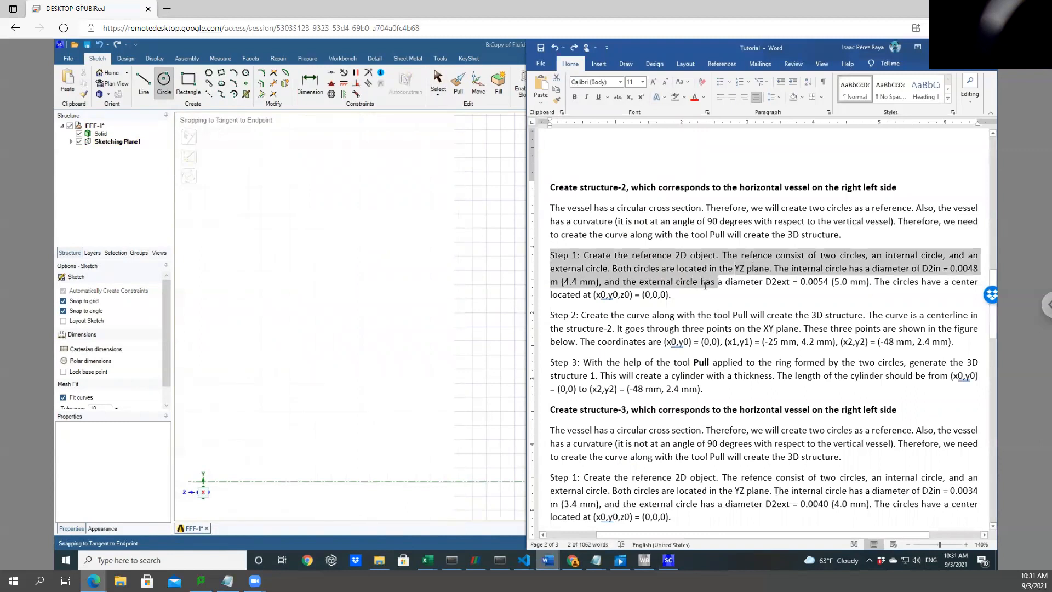
pyautogui.moveTo(711, 397); pyautogui.dragTo(538, 361)
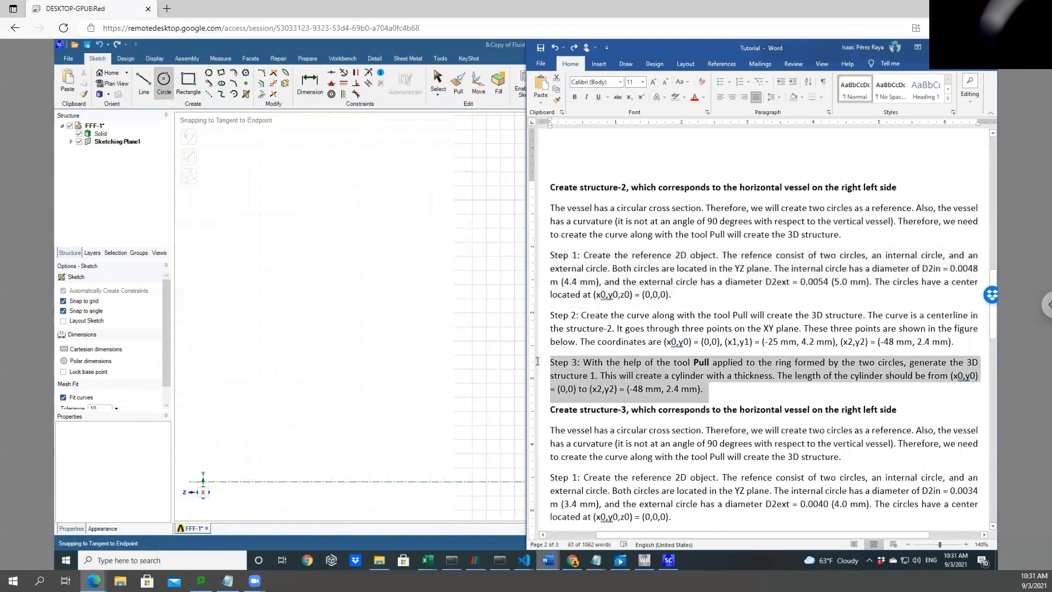
pyautogui.click(743, 319)
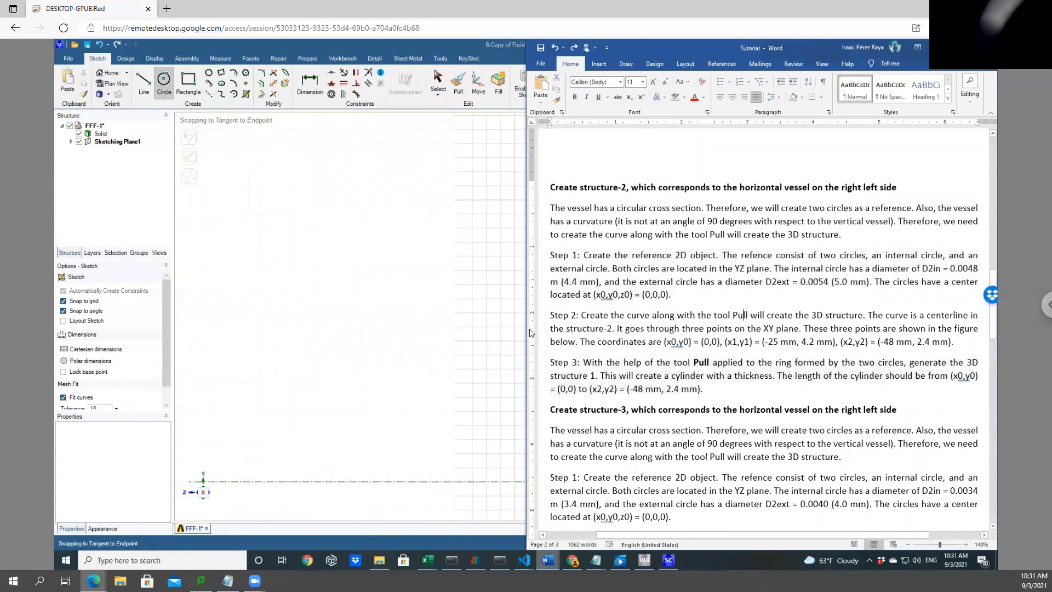
pyautogui.moveTo(554, 318); pyautogui.dragTo(1006, 351)
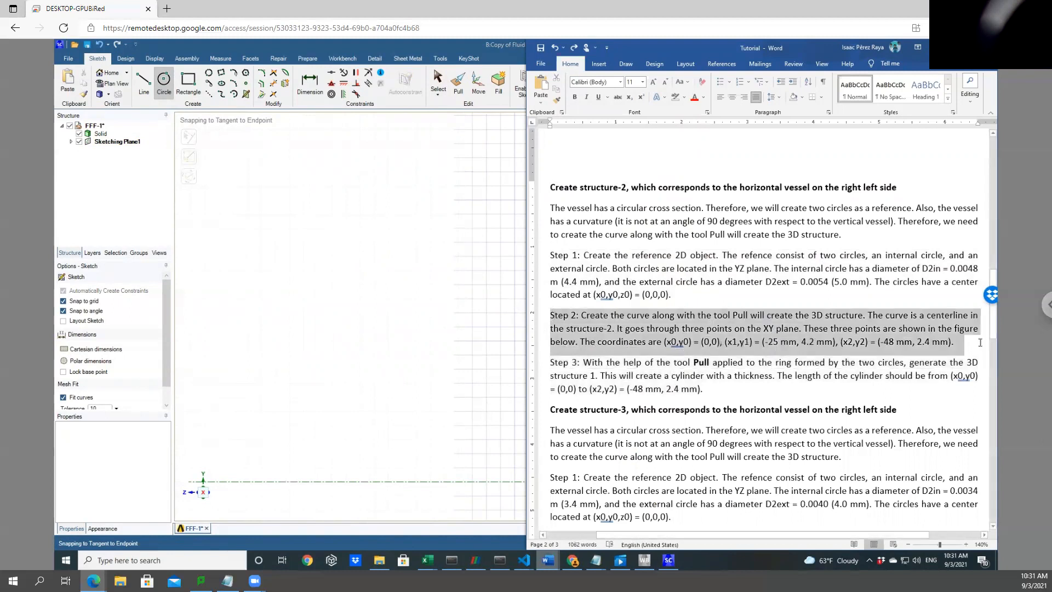
pyautogui.click(330, 361)
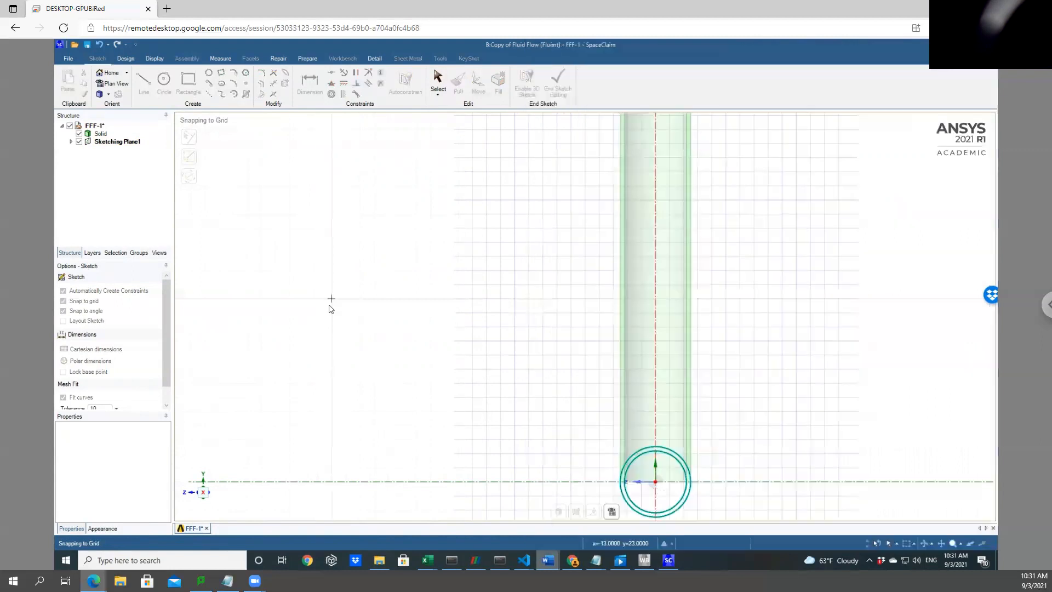
# End the YZ-plane sketch, abandoning the stray third circle
pyautogui.press('c')
pyautogui.click(331, 298)
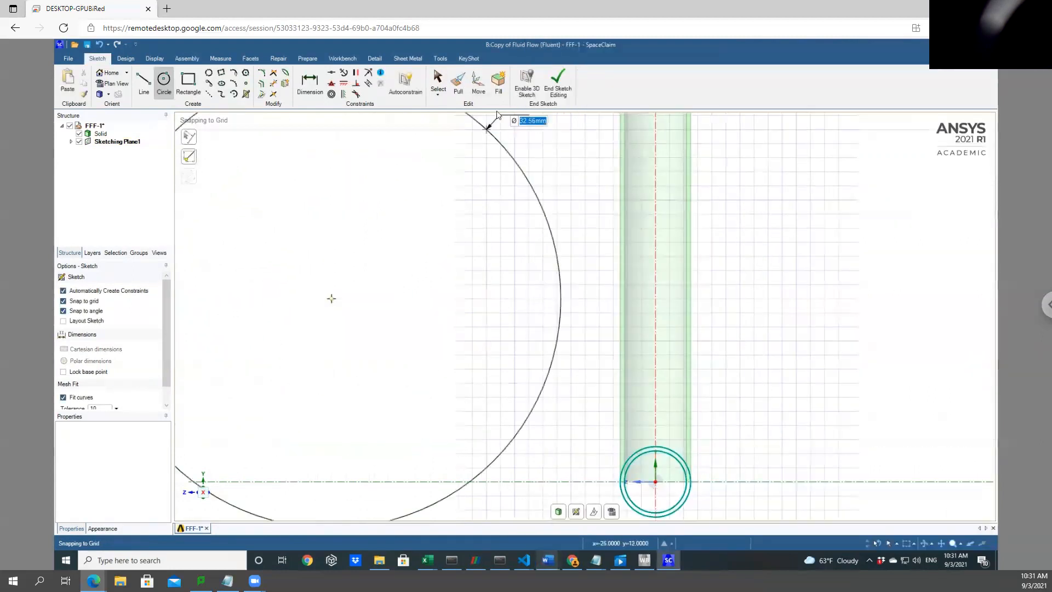
pyautogui.click(555, 88)
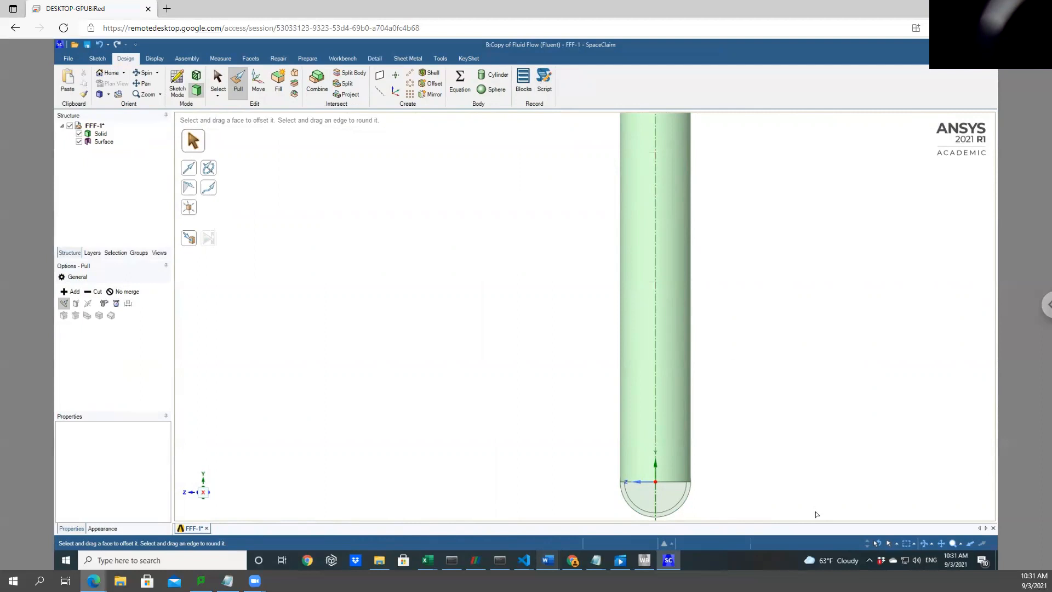
# Delete the inner 4.4 mm circular face so that only the ring between the two circles is left
pyautogui.click(219, 80)
pyautogui.click(644, 496)
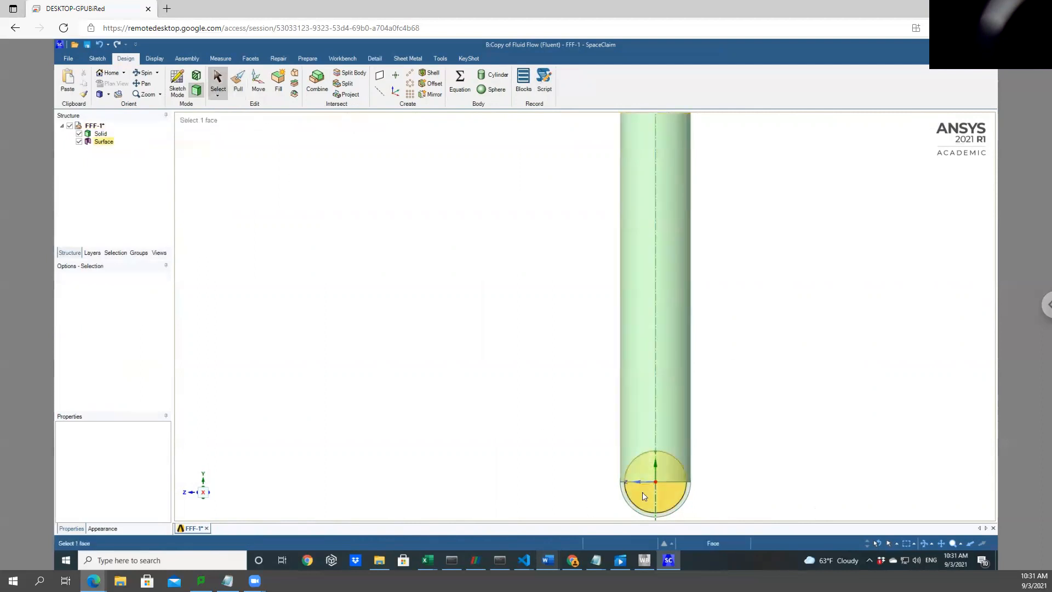
pyautogui.click(220, 139)
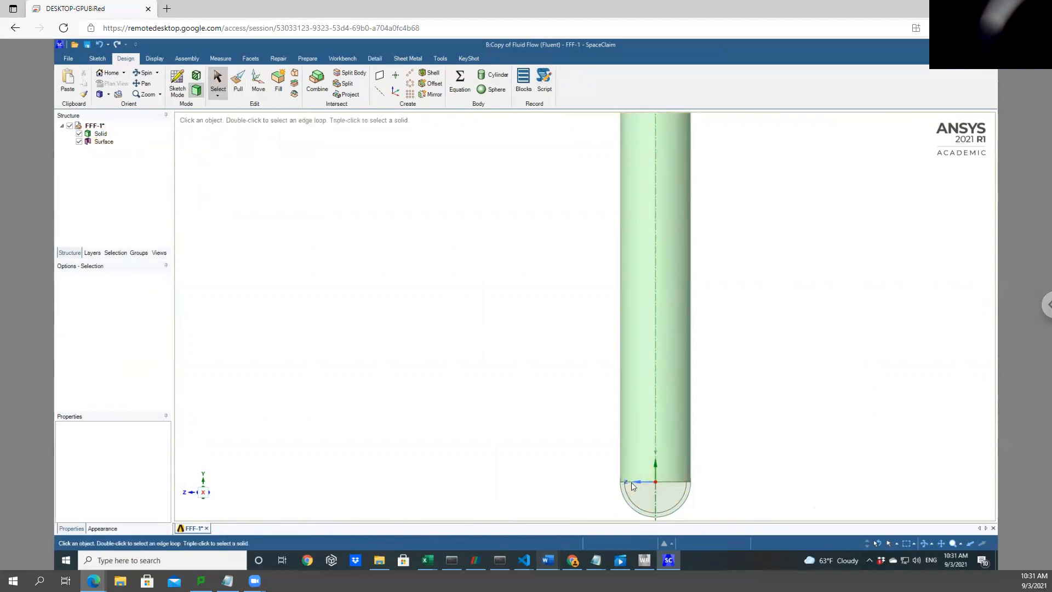
pyautogui.click(644, 495)
pyautogui.click(642, 492)
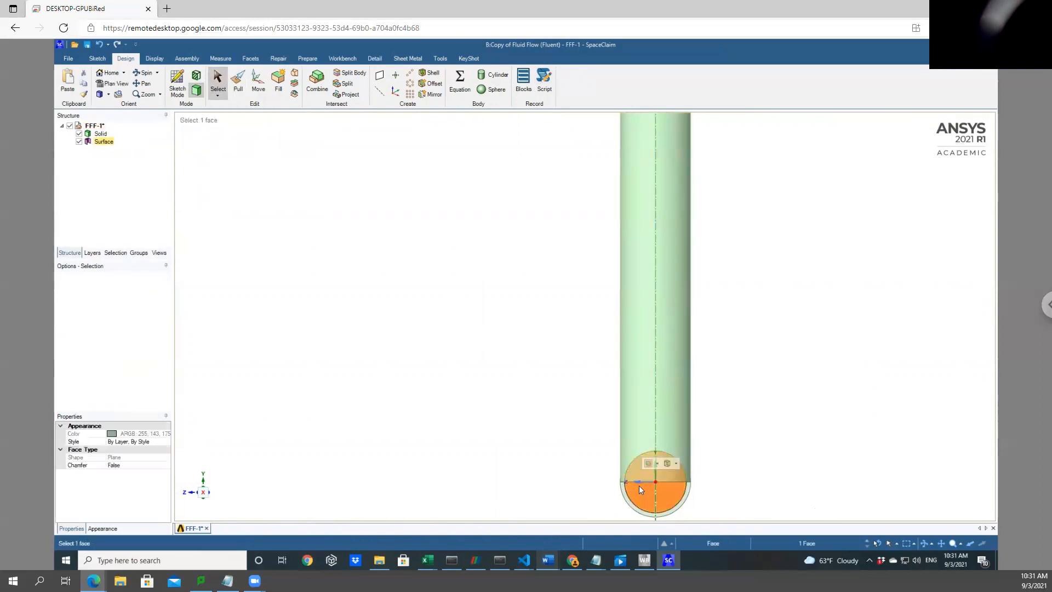
pyautogui.press('Delete')
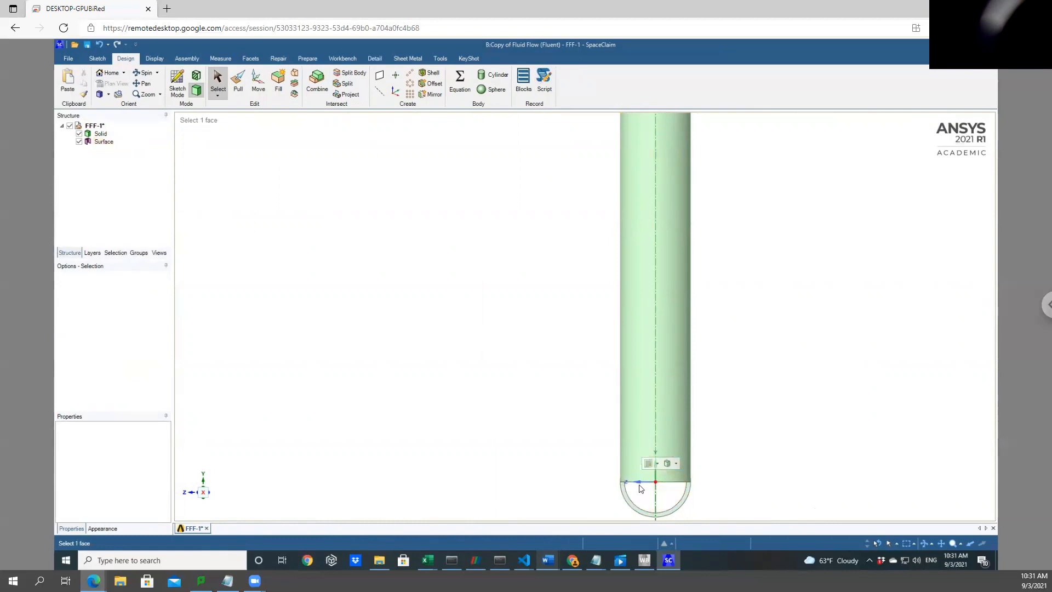
# Select the ring face at the origin for the Pull tool, with Pull Both Sides and No merge enabled
pyautogui.scroll(-3, 530, 431)
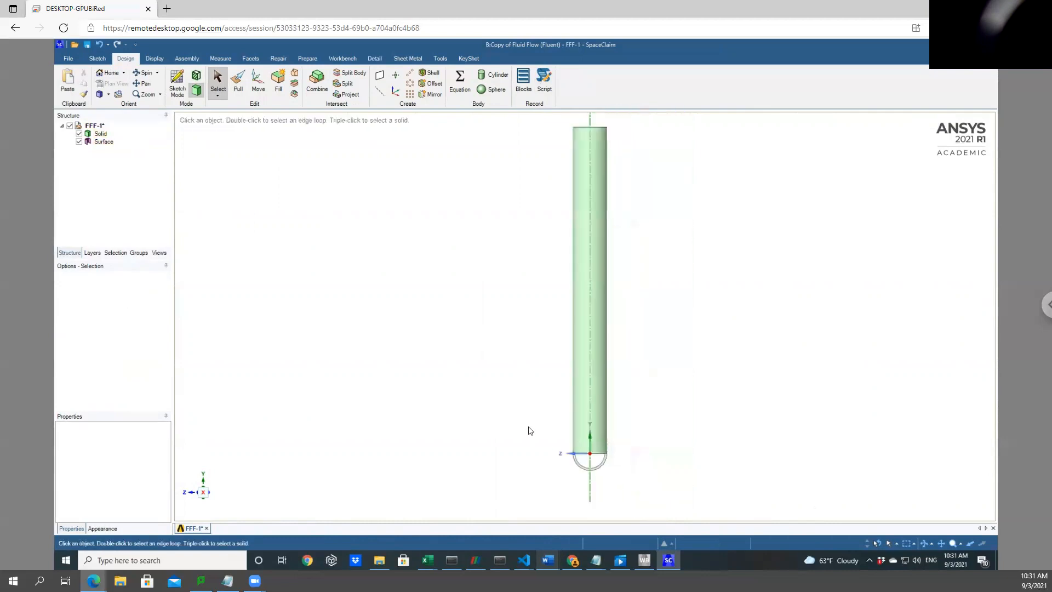
pyautogui.scroll(2, 530, 430)
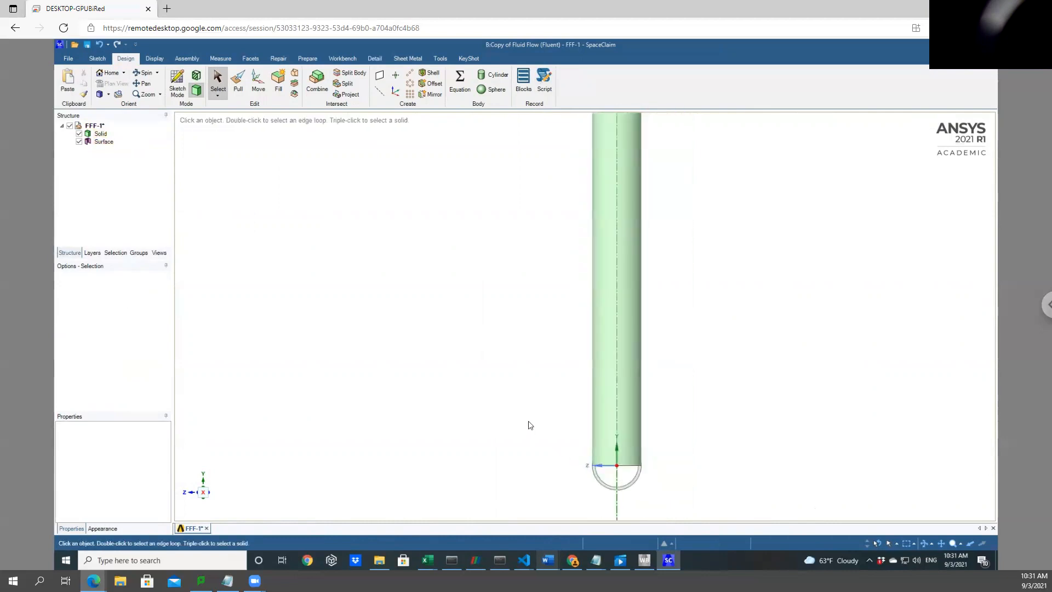
pyautogui.click(141, 74)
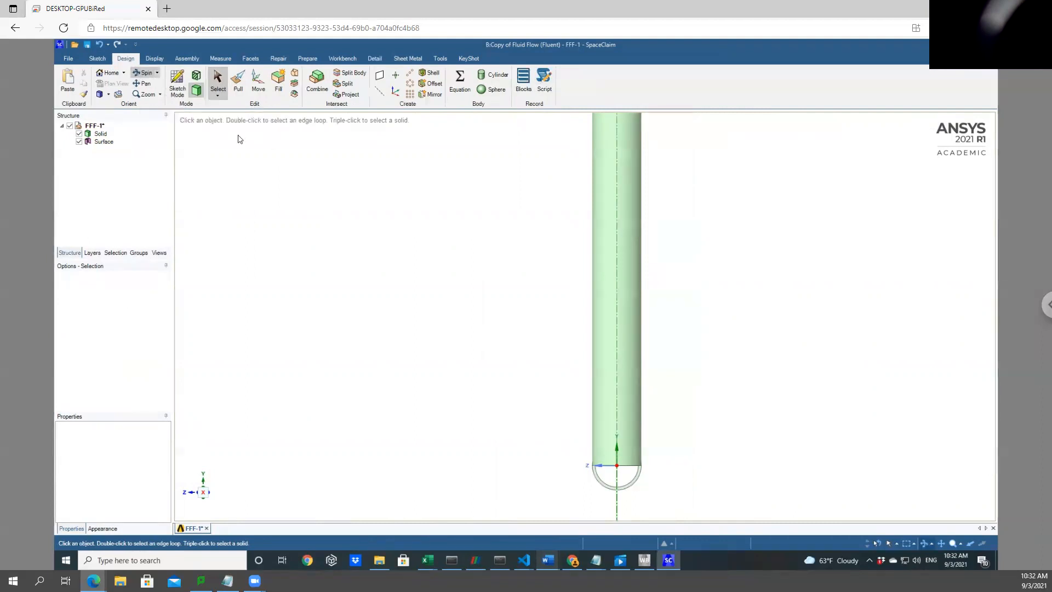
pyautogui.moveTo(459, 304); pyautogui.dragTo(535, 215)
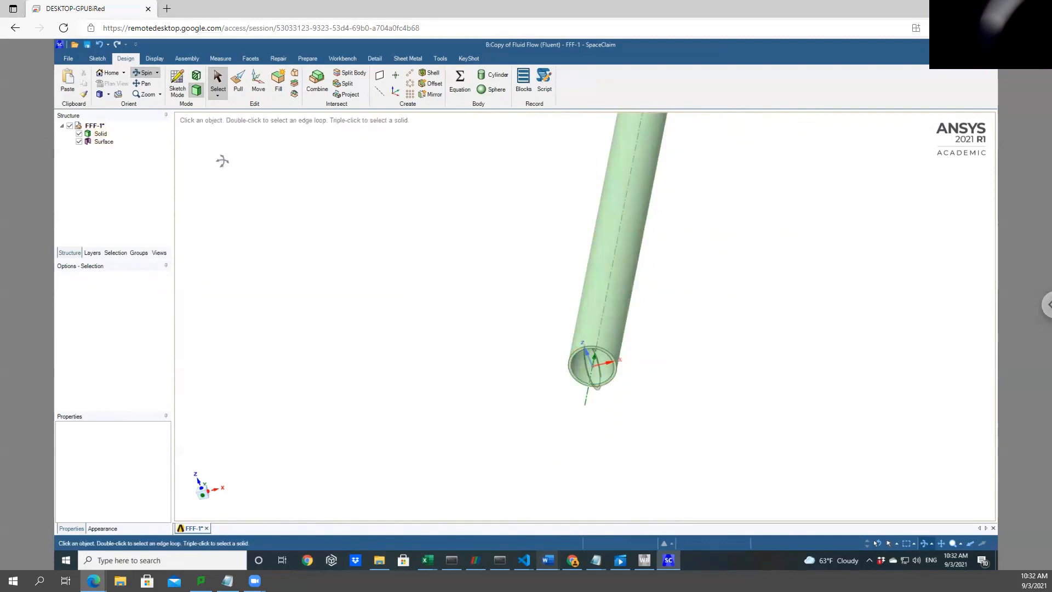
pyautogui.click(236, 82)
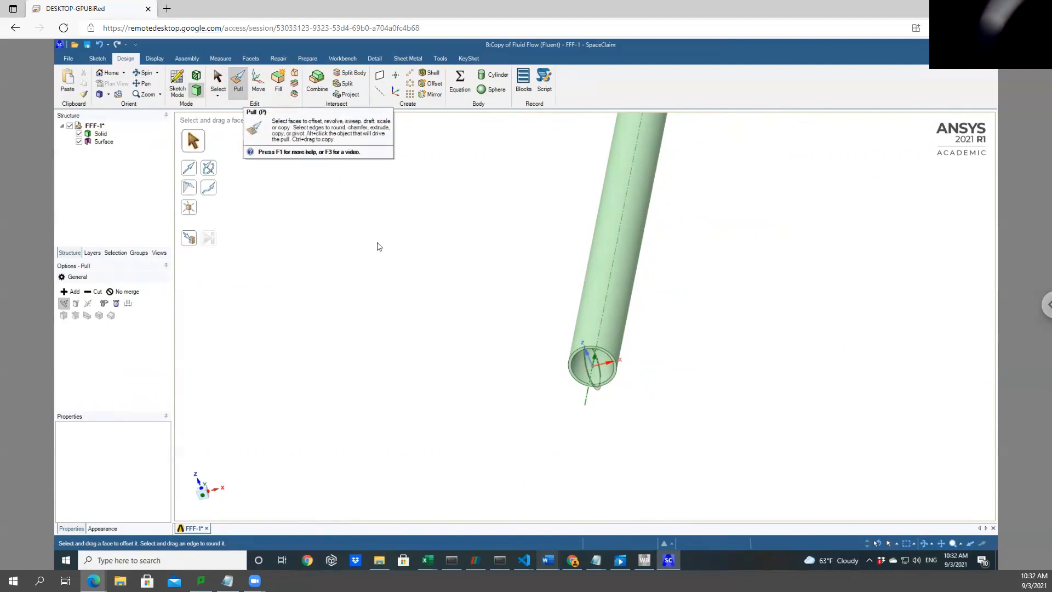
pyautogui.scroll(4, 599, 458)
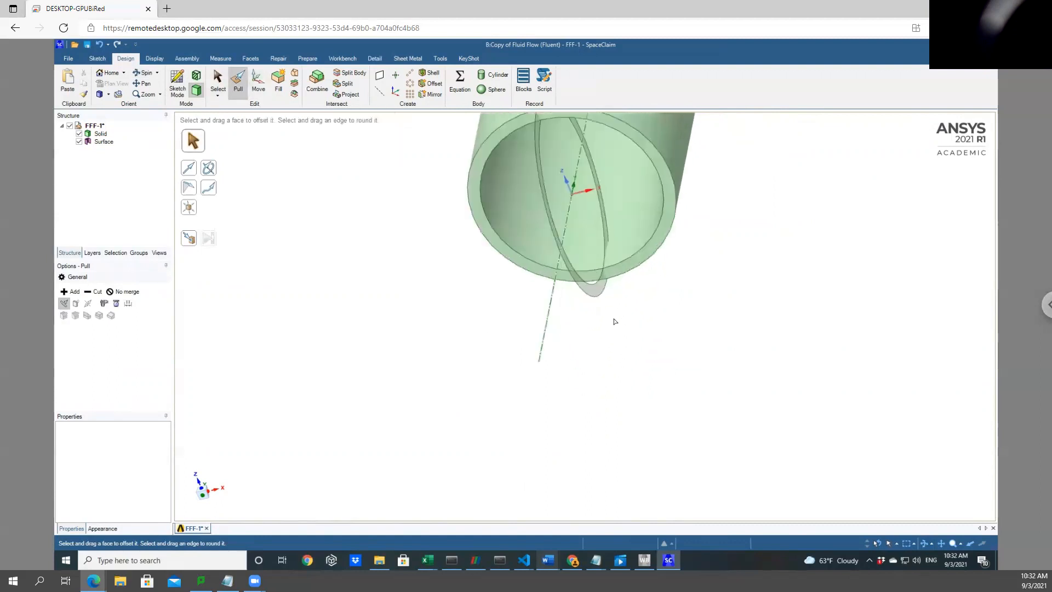
pyautogui.click(574, 270)
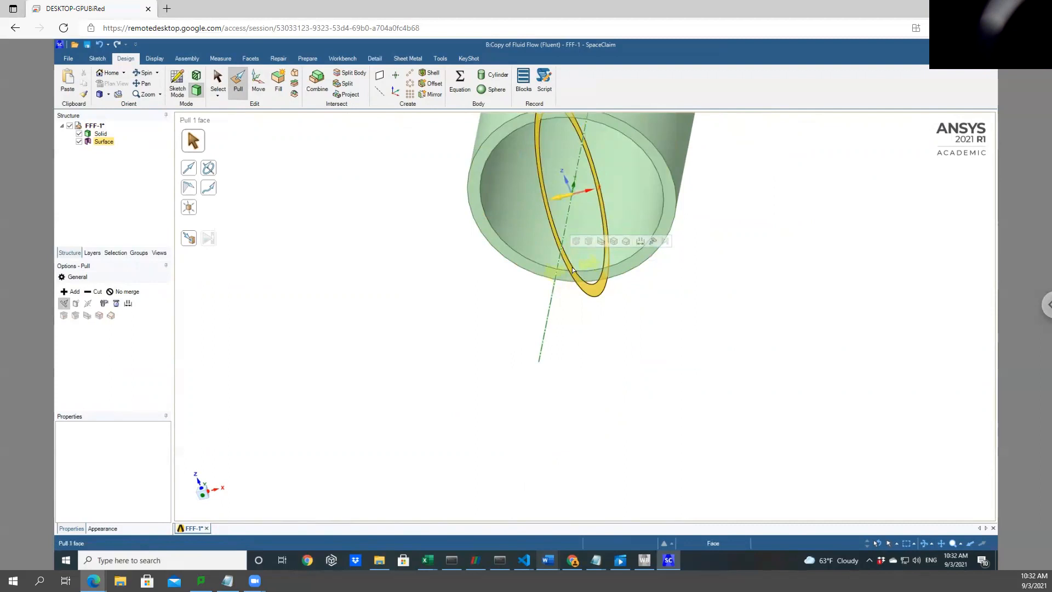
pyautogui.click(568, 271)
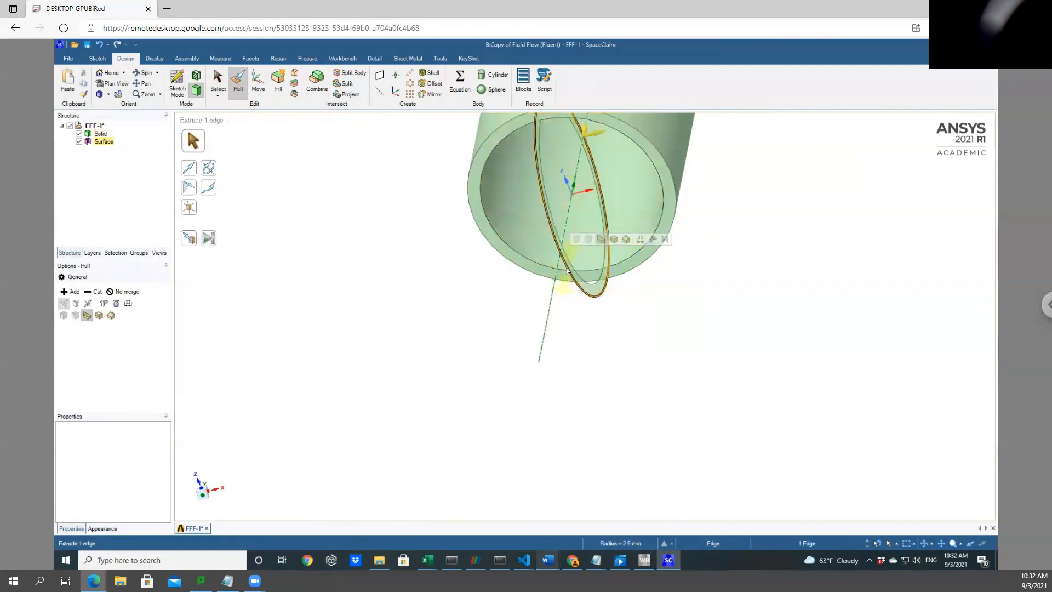
pyautogui.click(599, 294)
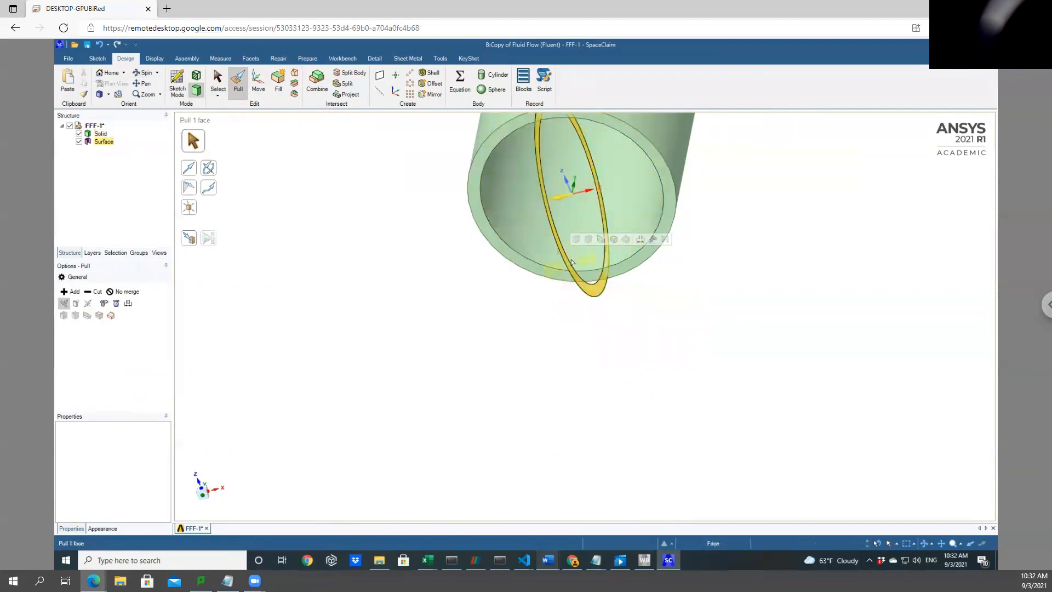
pyautogui.click(598, 293)
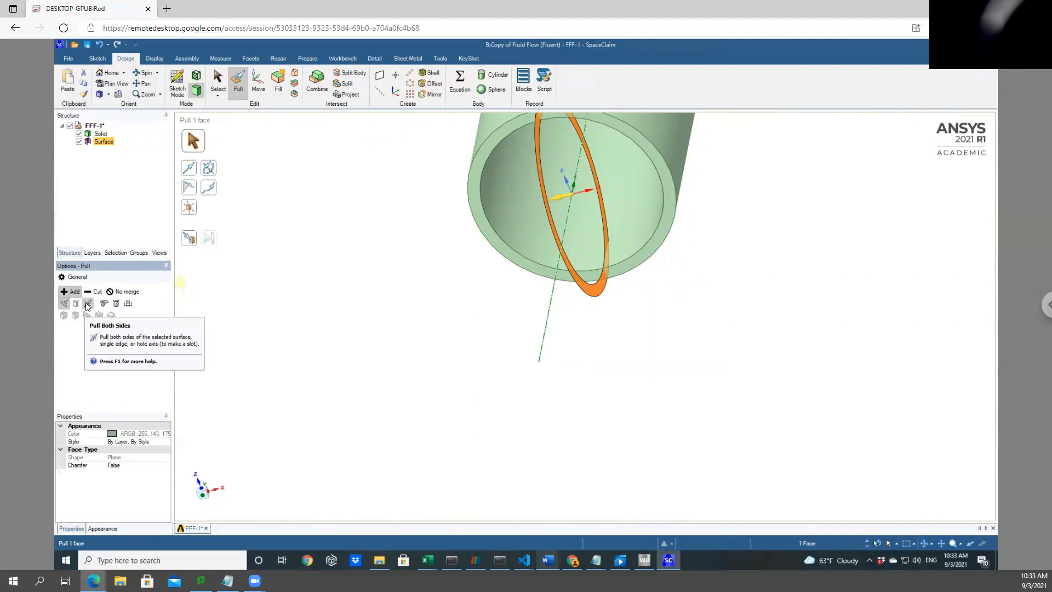
pyautogui.click(87, 304)
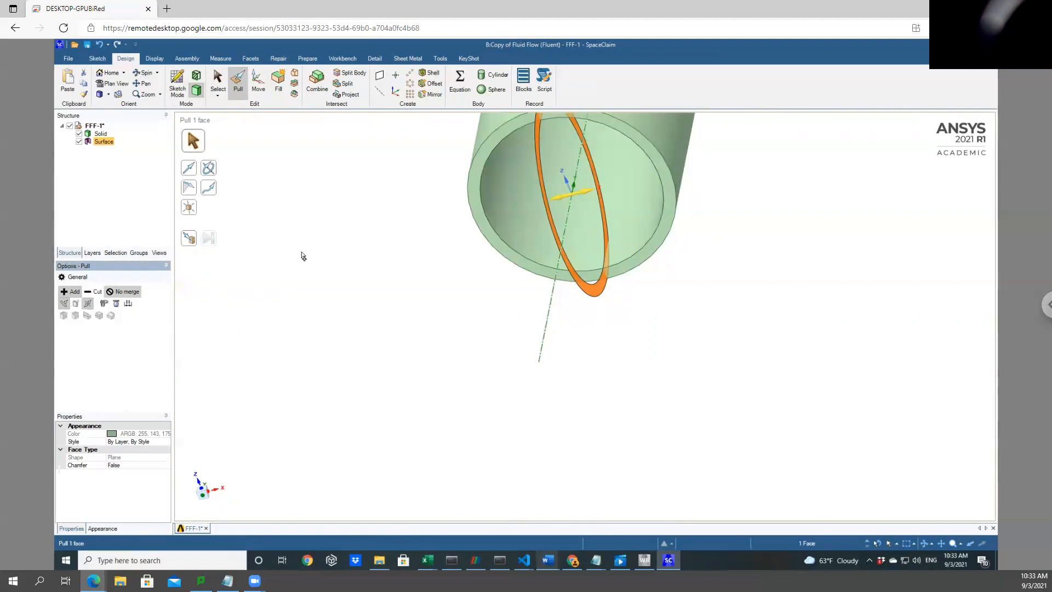
pyautogui.click(119, 294)
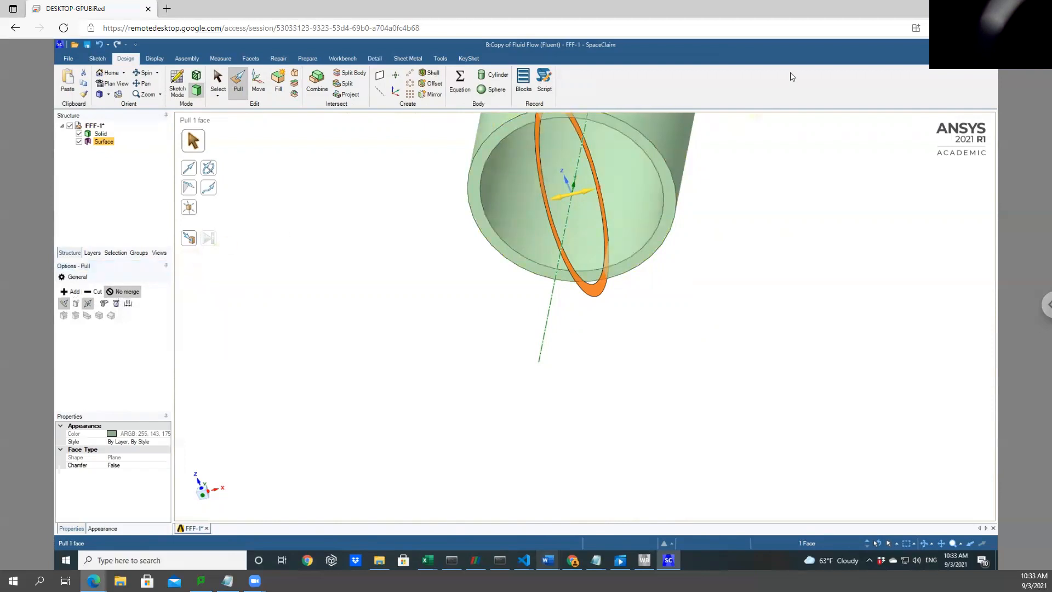
# Pull the ring face to both sides of the YZ plane, making the horizontal vessel 40 mm long
pyautogui.moveTo(574, 195); pyautogui.dragTo(935, 167)
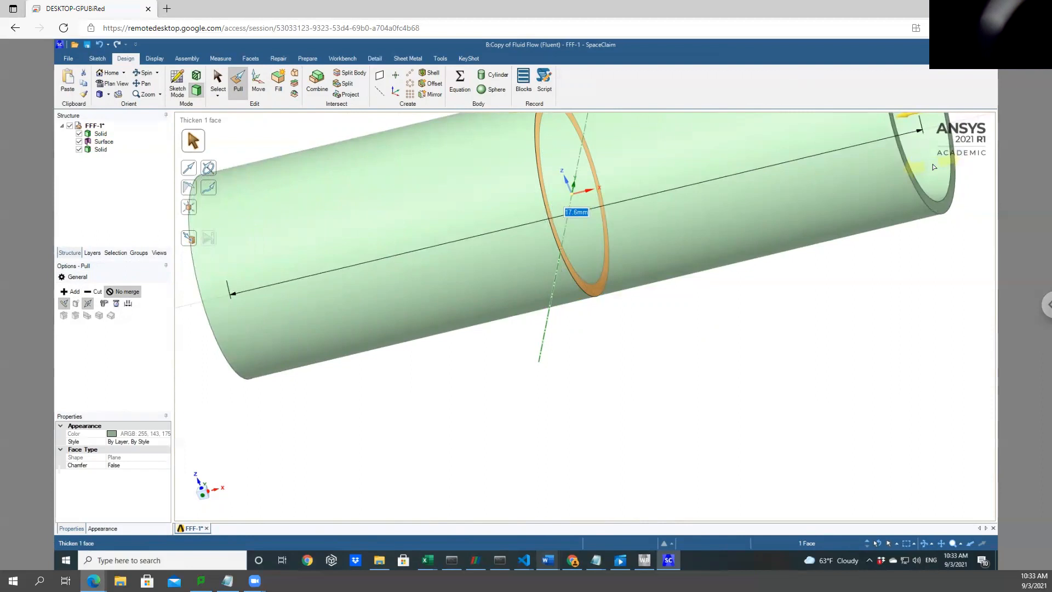
pyautogui.moveTo(934, 167); pyautogui.dragTo(935, 167)
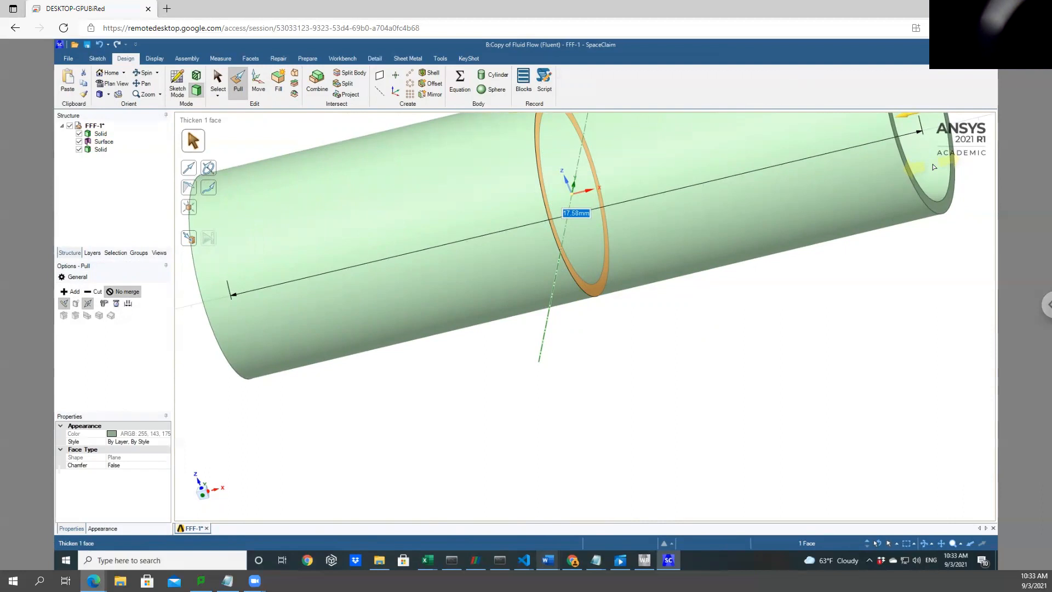
pyautogui.press('Return')
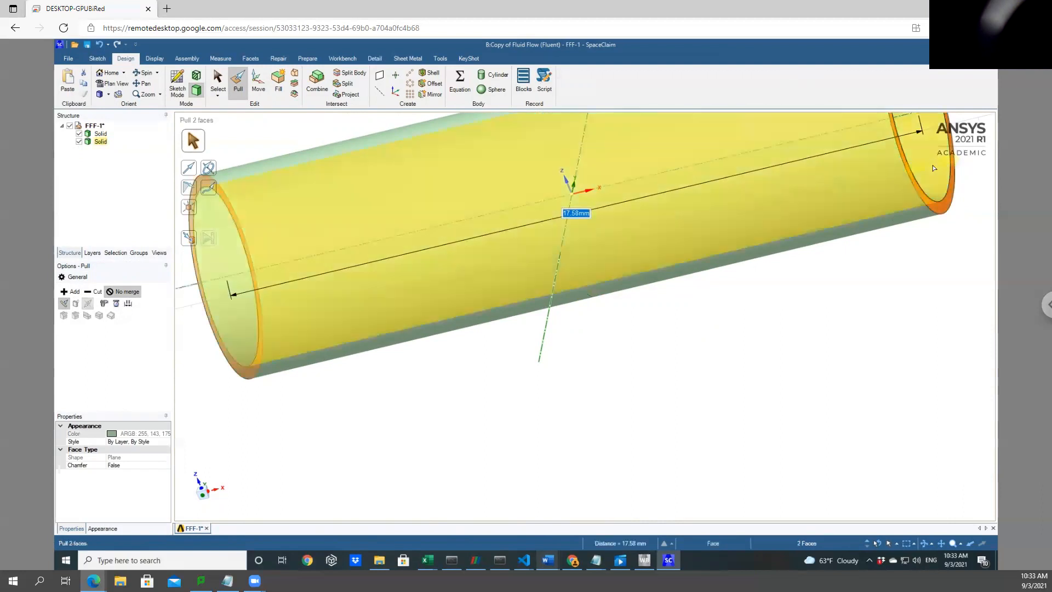
pyautogui.write('40')
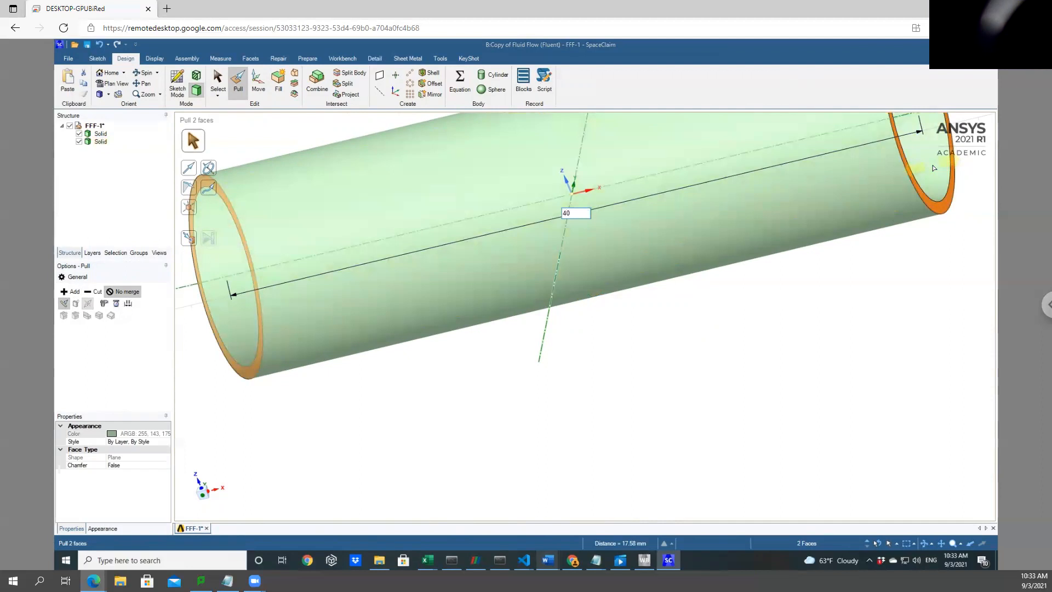
pyautogui.press('Return')
pyautogui.scroll(-5, 935, 168)
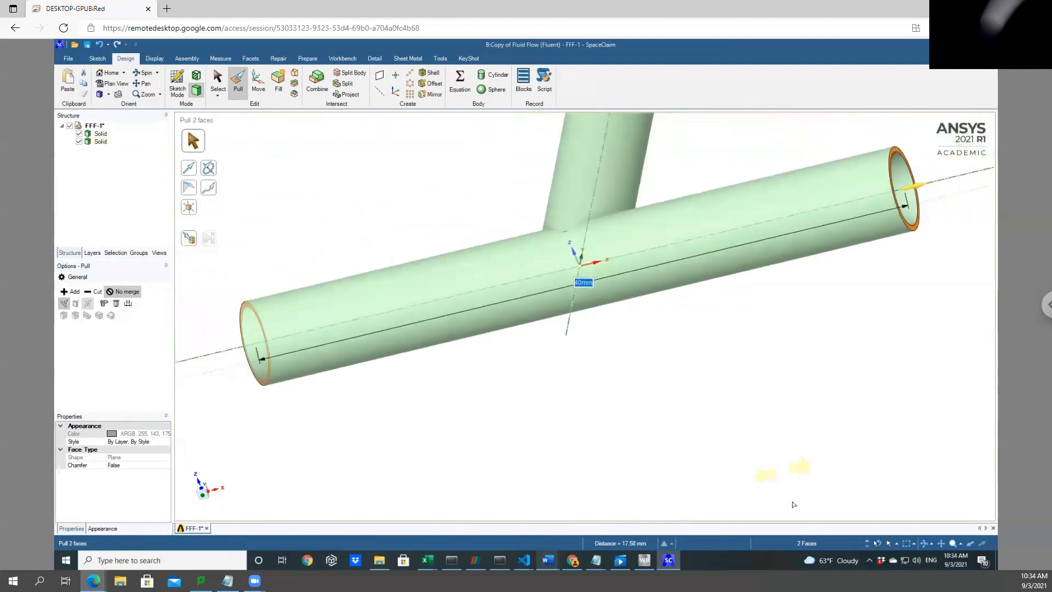
# Examine the junction of the two vessels through the open end of the horizontal tube, leaving the Pull tool
pyautogui.click(98, 59)
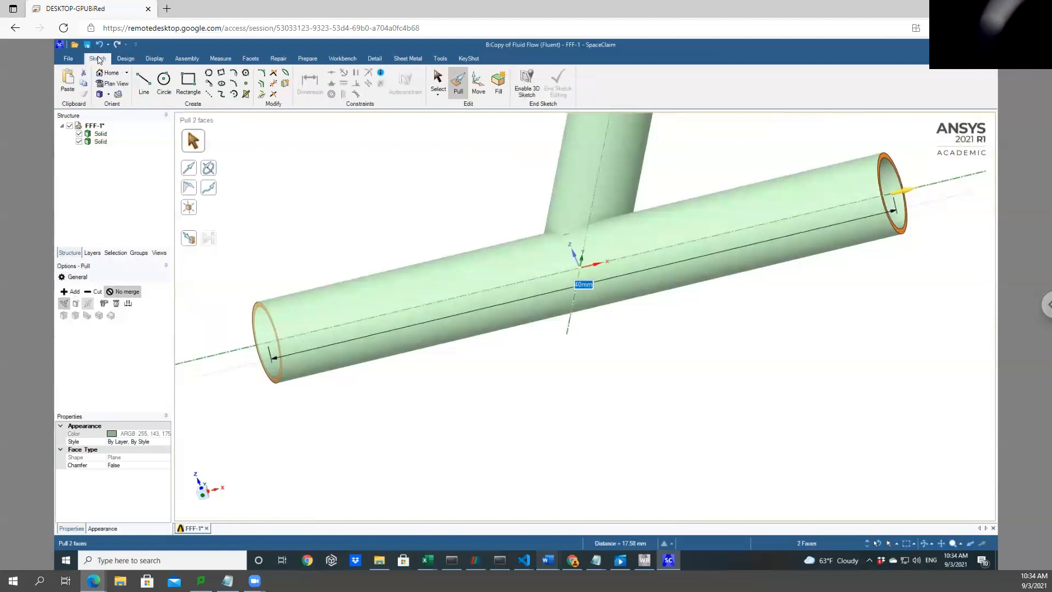
pyautogui.click(126, 59)
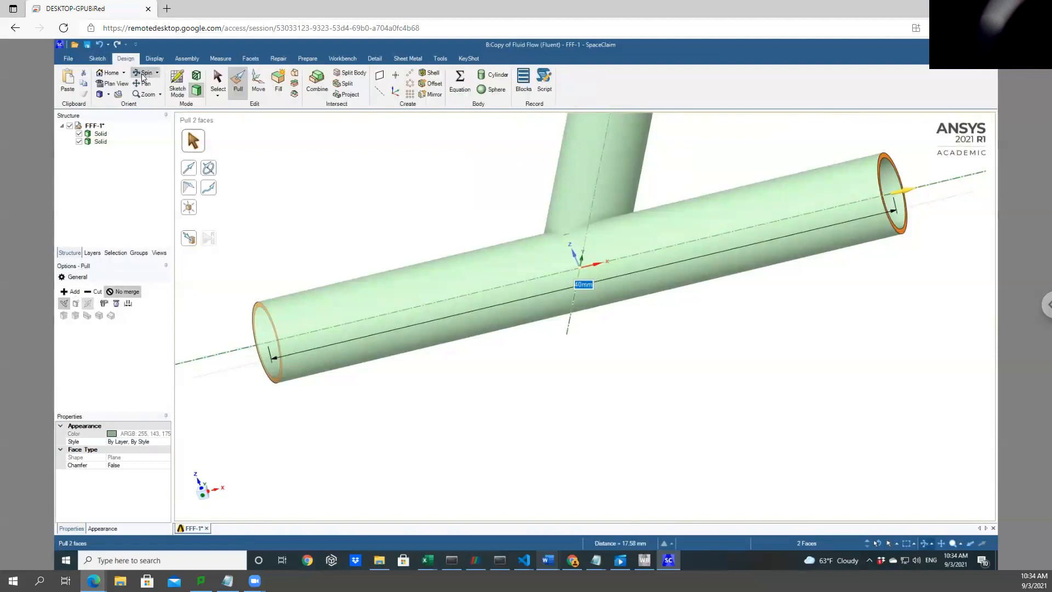
pyautogui.click(142, 76)
pyautogui.moveTo(731, 367); pyautogui.dragTo(900, 228)
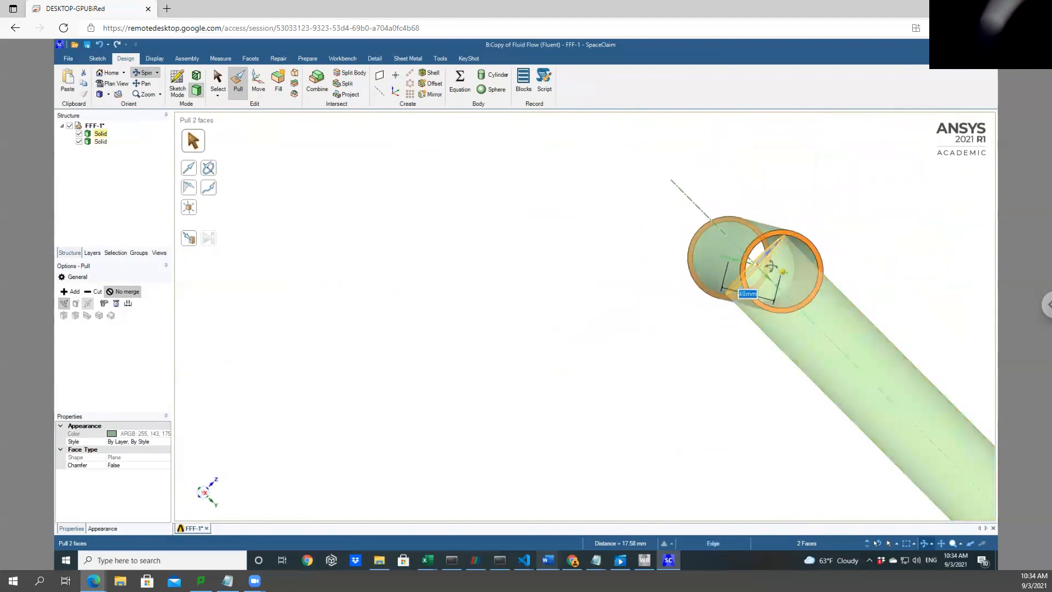
pyautogui.moveTo(926, 251); pyautogui.dragTo(907, 254)
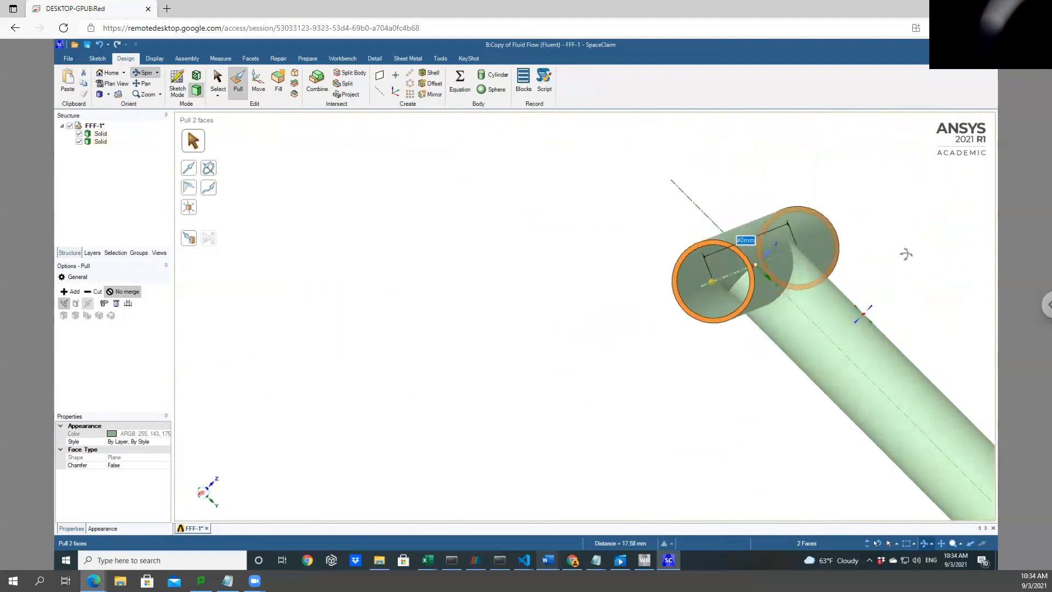
pyautogui.press('Escape')
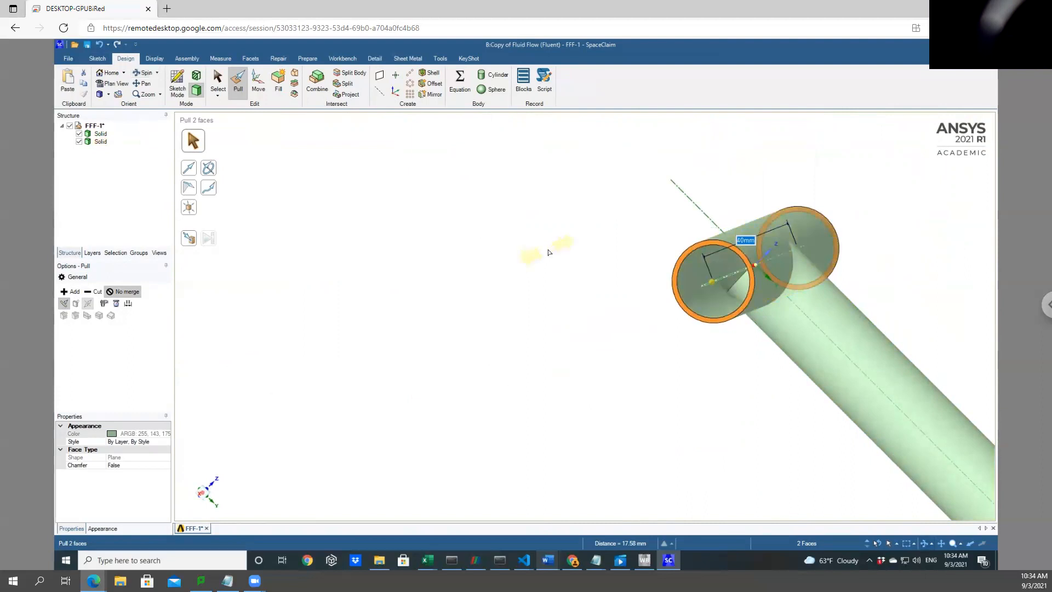
pyautogui.press('Escape')
pyautogui.moveTo(575, 256)
pyautogui.mouseDown(button='middle')
pyautogui.moveTo(564, 247)
pyautogui.moveTo(567, 262)
pyautogui.mouseUp(button='middle')
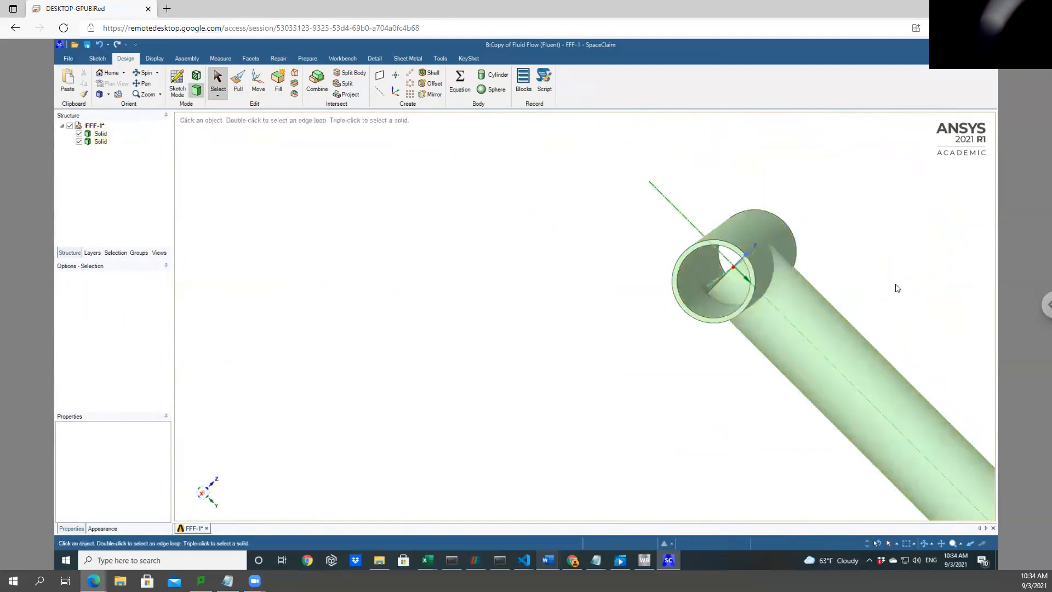
pyautogui.moveTo(896, 283)
pyautogui.mouseDown(button='middle')
pyautogui.moveTo(909, 291)
pyautogui.moveTo(902, 282)
pyautogui.mouseUp(button='middle')
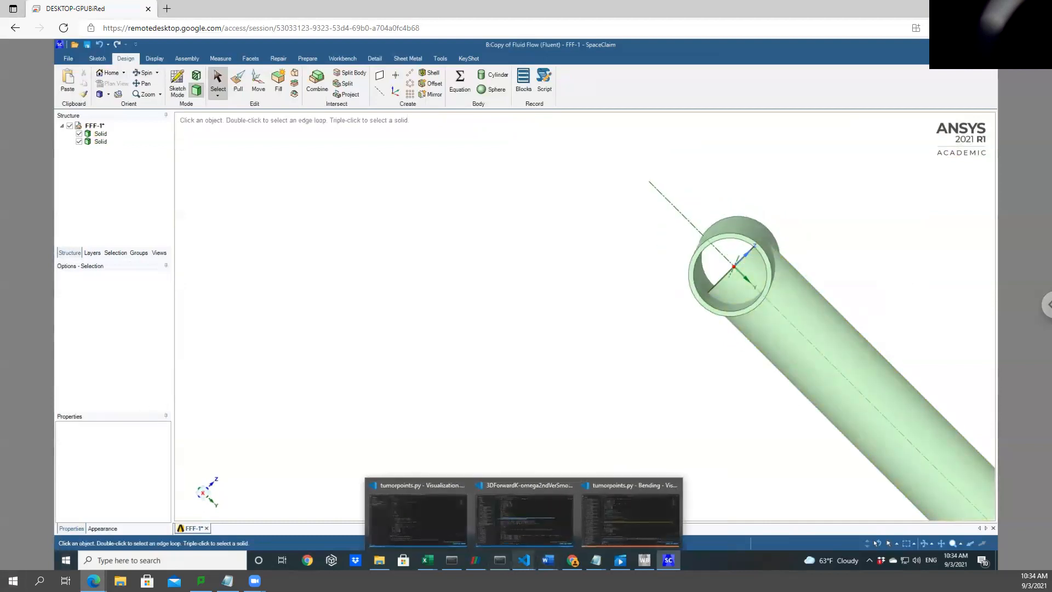
# Review the suggested SpaceClaim Essentials tutorials in the HOMEWORK 2 Word document, highlighting items from Selection to Combine, and return to SpaceClaim
pyautogui.moveTo(548, 568)
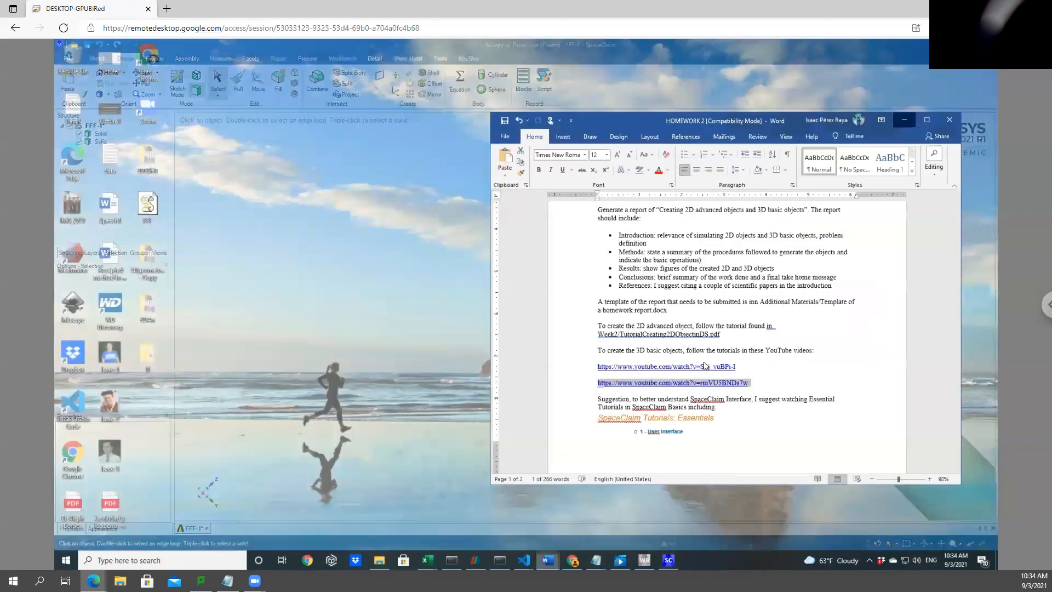
pyautogui.click(531, 522)
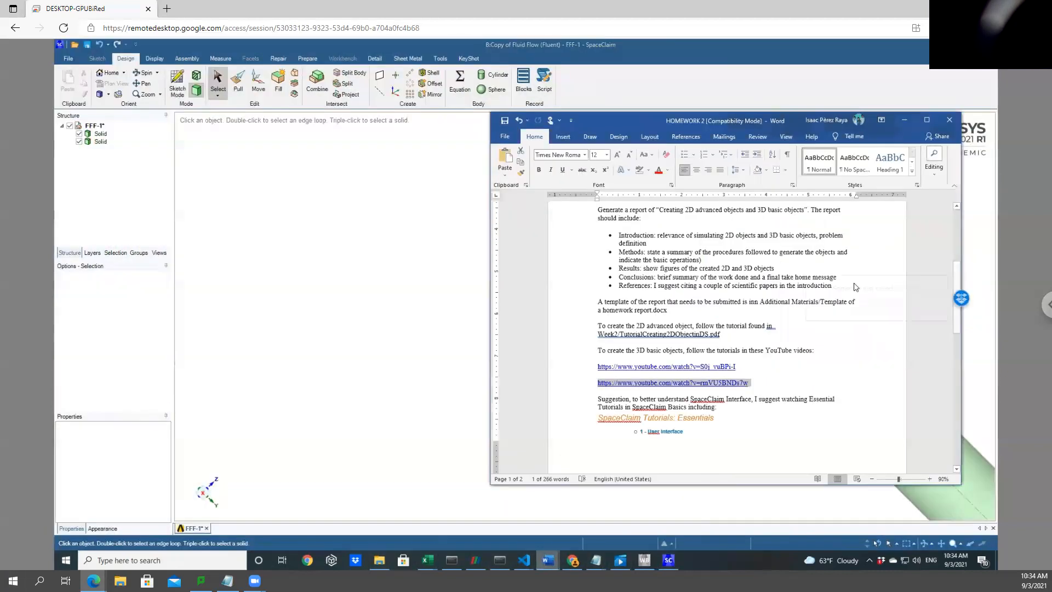
pyautogui.scroll(-3, 660, 384)
pyautogui.moveTo(684, 265); pyautogui.dragTo(687, 411)
pyautogui.click(695, 411)
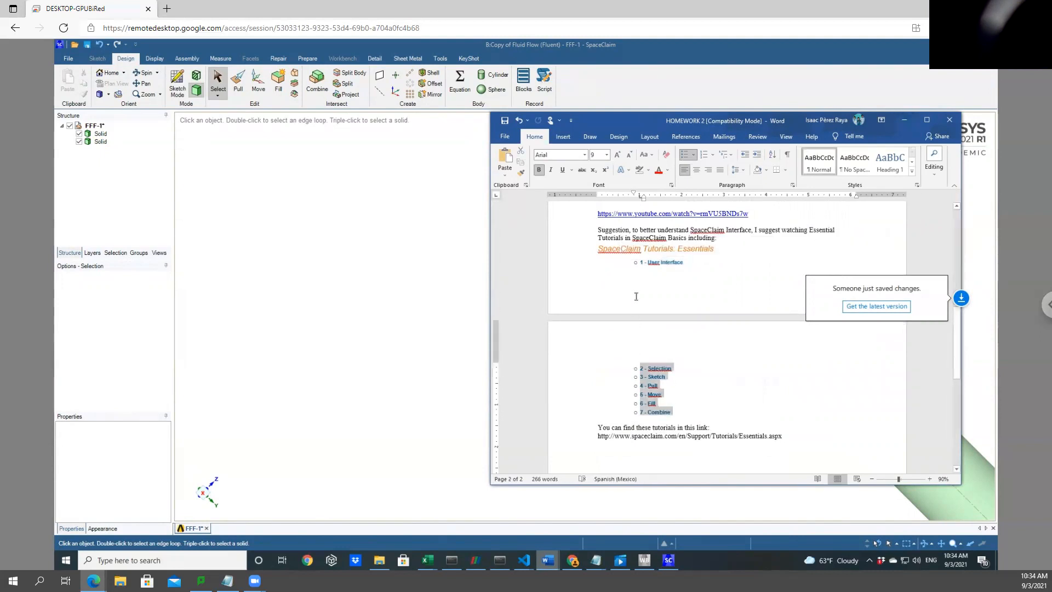
pyautogui.click(905, 120)
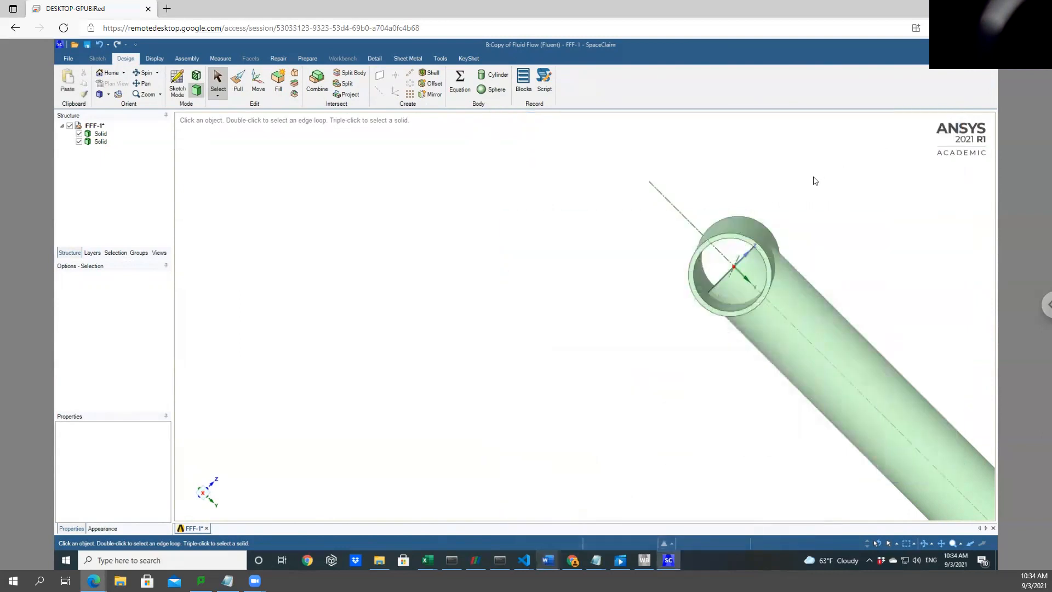
# Hide and show the two vessel solids in turn to examine how their walls intersect at the junction
pyautogui.moveTo(853, 209)
pyautogui.mouseDown(button='middle')
pyautogui.moveTo(864, 223)
pyautogui.moveTo(862, 202)
pyautogui.mouseUp(button='middle')
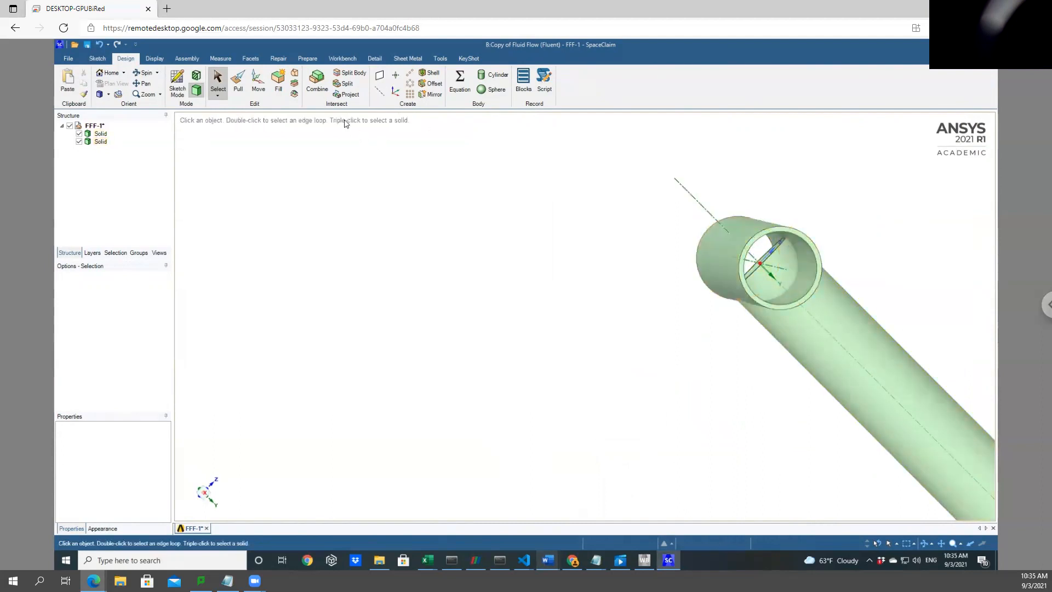
pyautogui.click(317, 83)
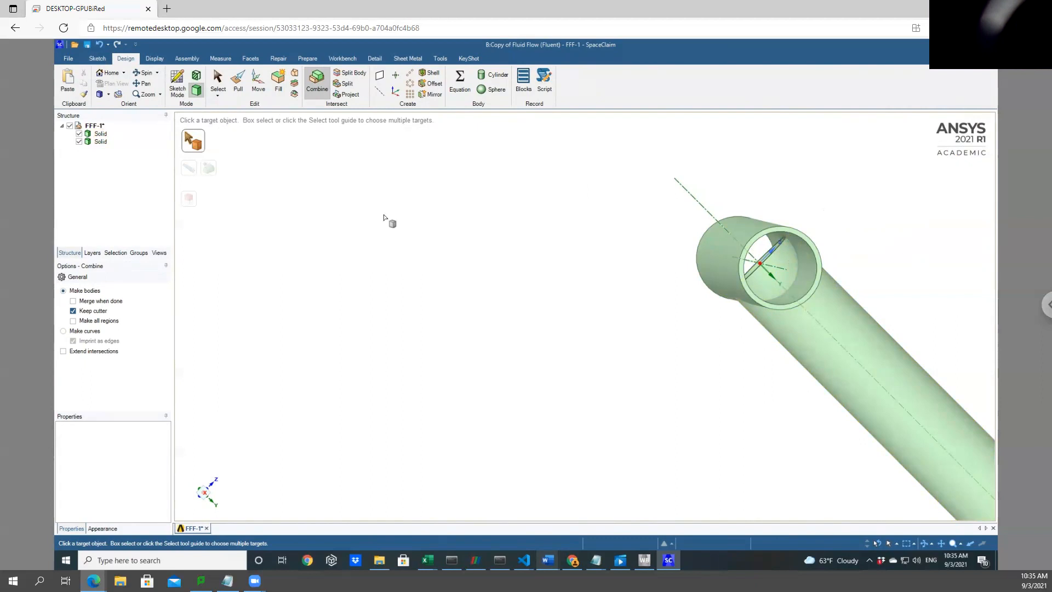
pyautogui.click(79, 141)
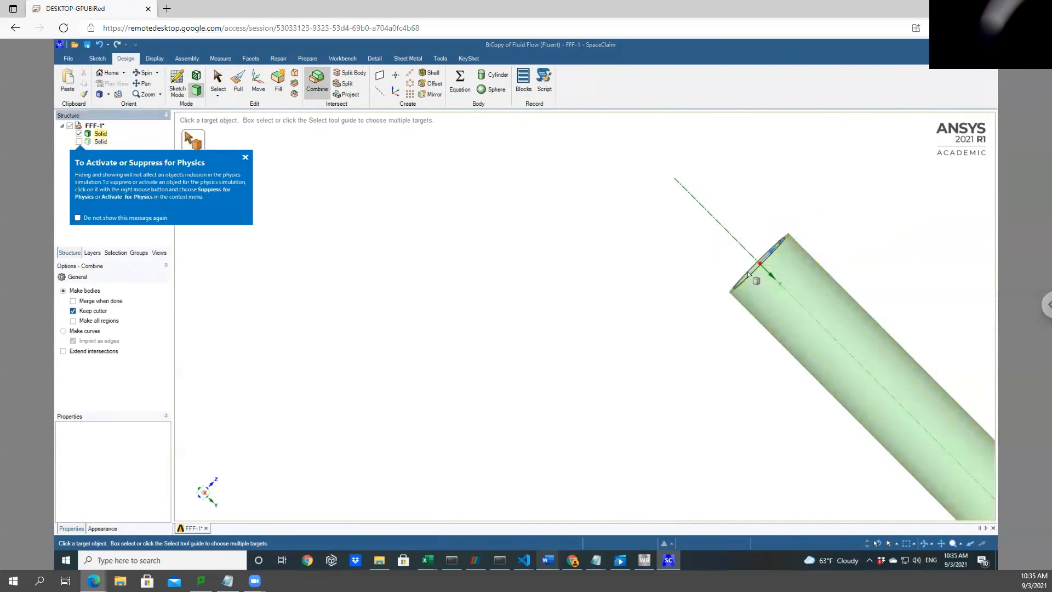
pyautogui.click(79, 142)
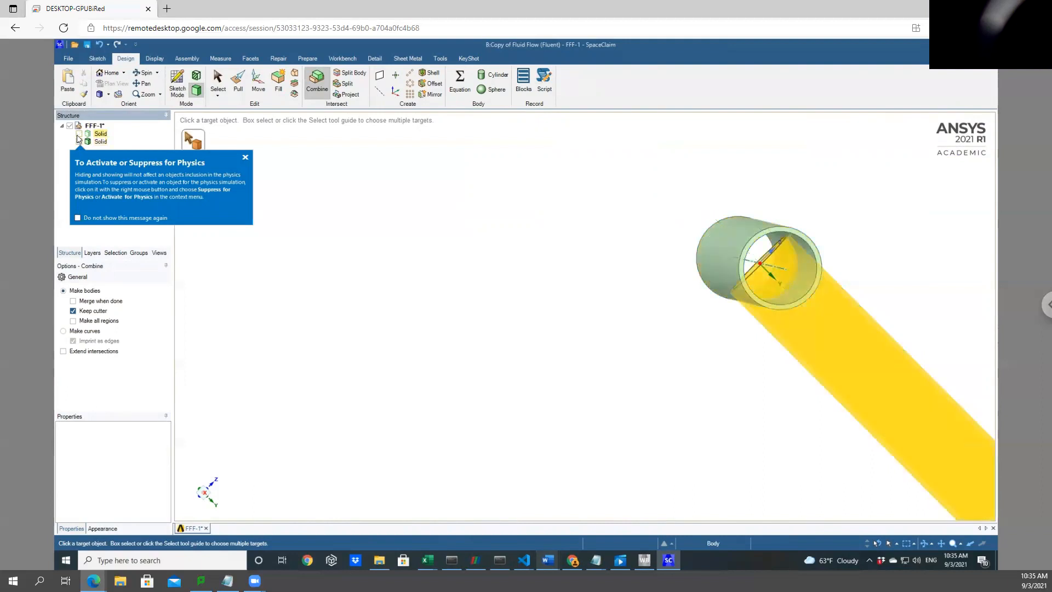
pyautogui.click(79, 134)
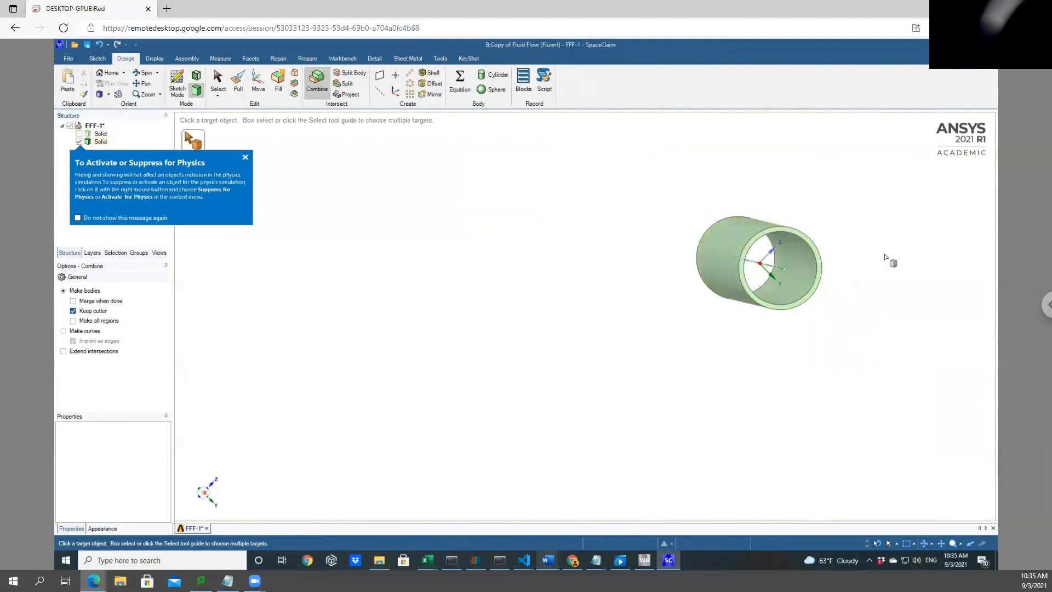
pyautogui.press('Escape')
pyautogui.moveTo(879, 254); pyautogui.dragTo(791, 230, button='middle')
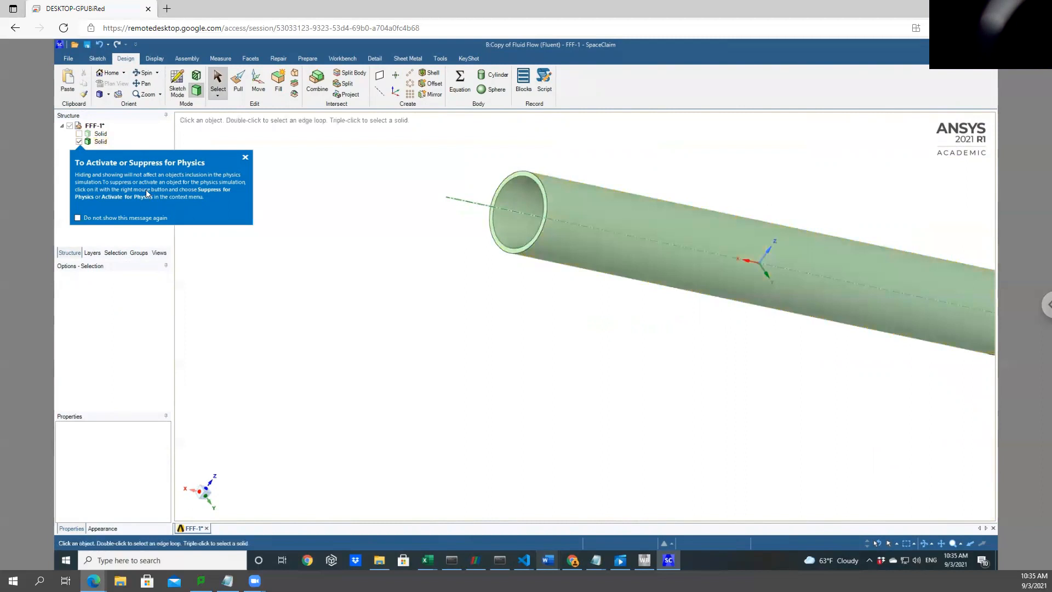
pyautogui.click(79, 134)
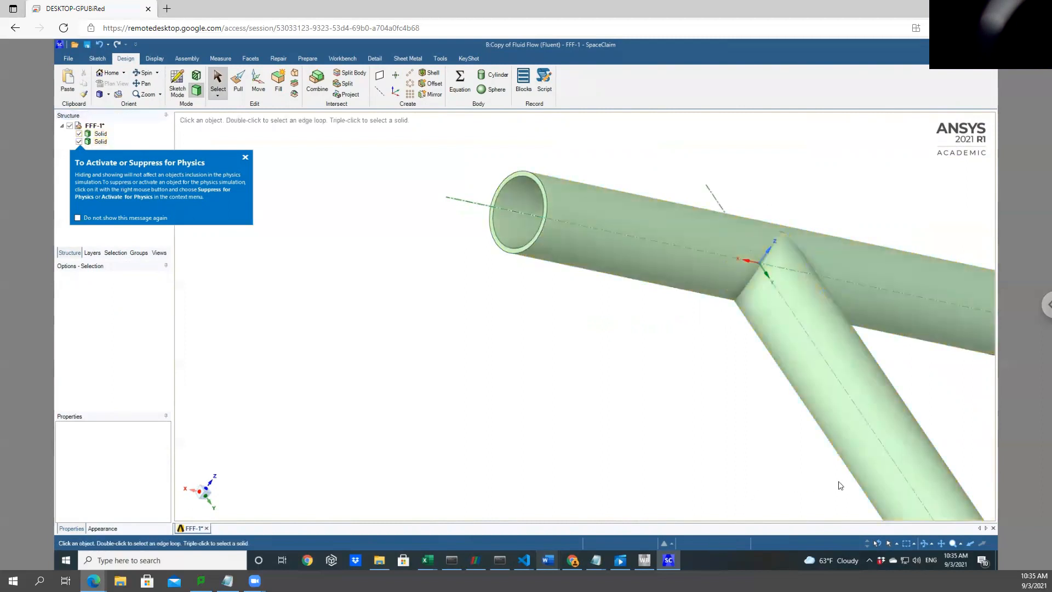
pyautogui.click(78, 135)
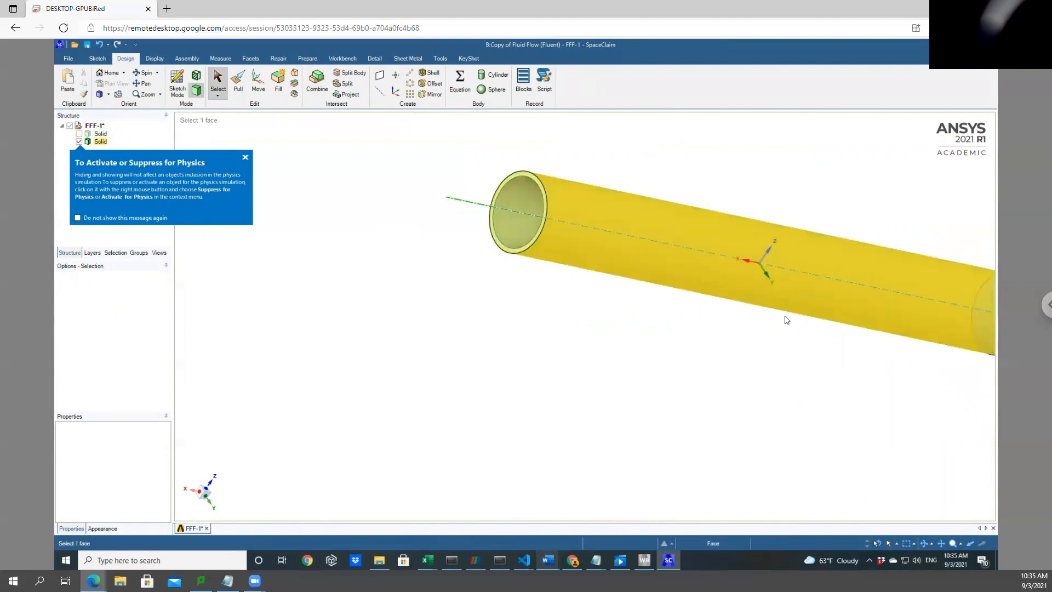
pyautogui.click(79, 134)
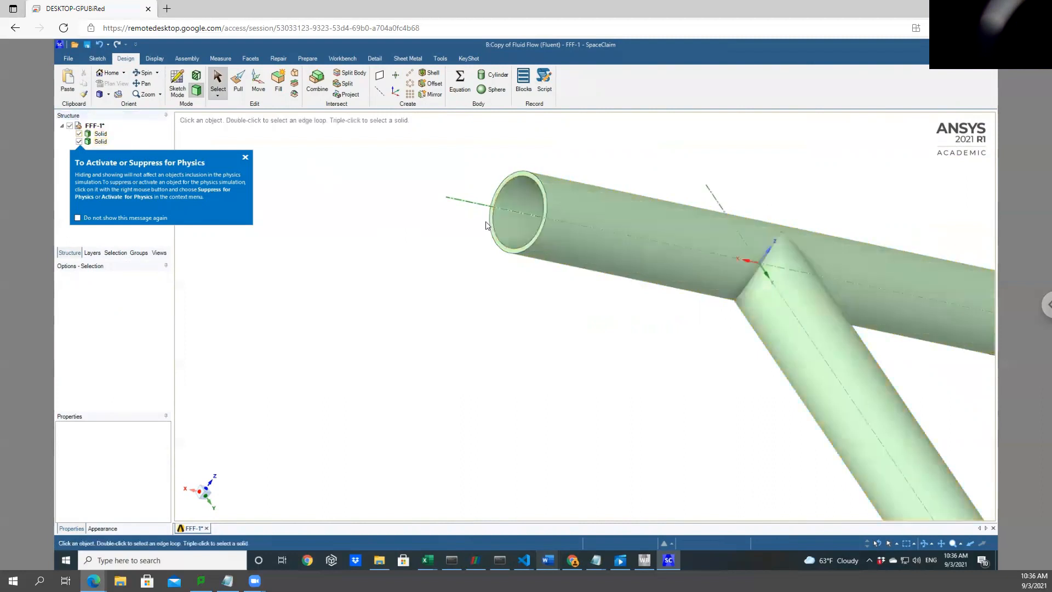
pyautogui.moveTo(447, 228)
pyautogui.mouseDown(button='middle')
pyautogui.moveTo(462, 247)
pyautogui.moveTo(442, 236)
pyautogui.mouseUp(button='middle')
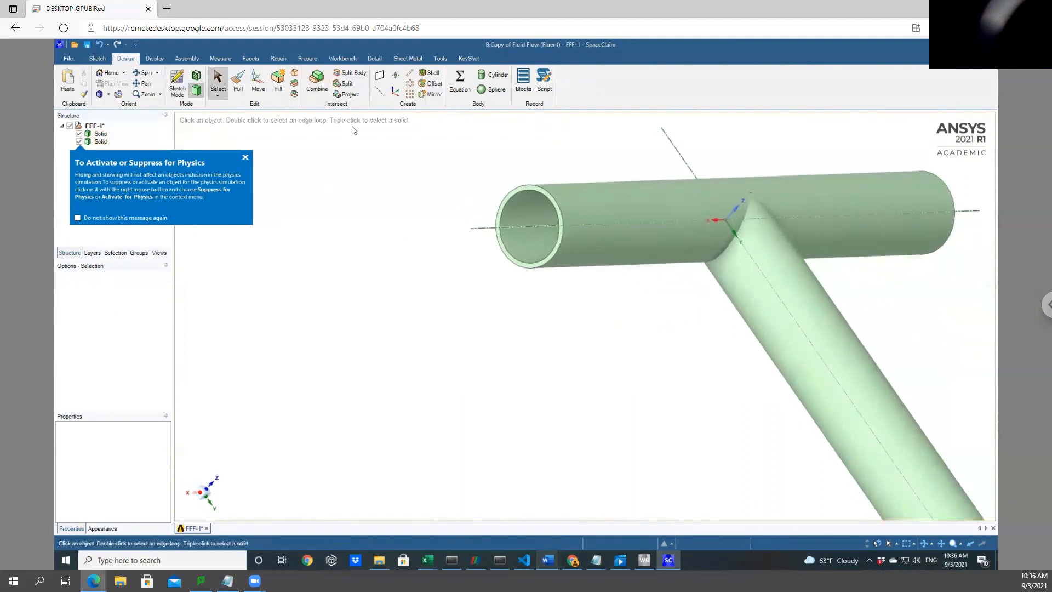
# Use Combine to split the horizontal vessel, as the target, with the joining vessel as the cutter that is kept
pyautogui.click(323, 82)
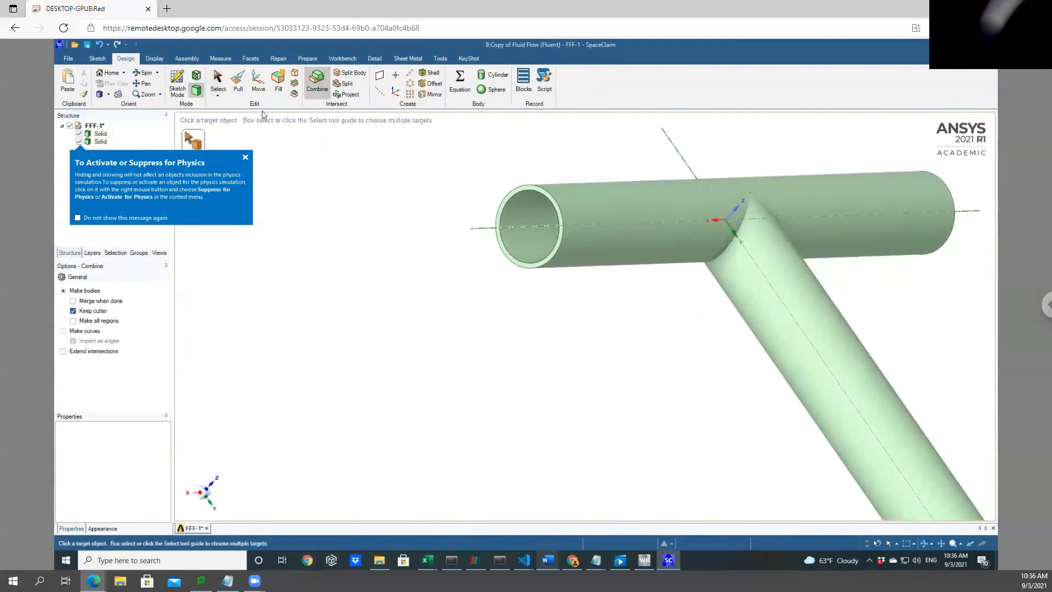
pyautogui.click(246, 156)
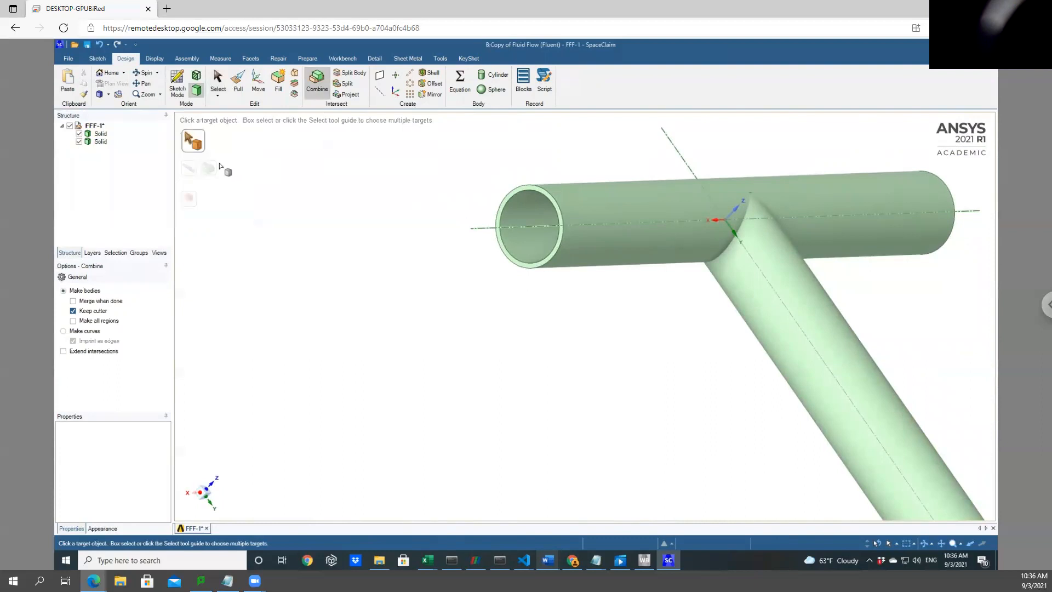
pyautogui.click(595, 199)
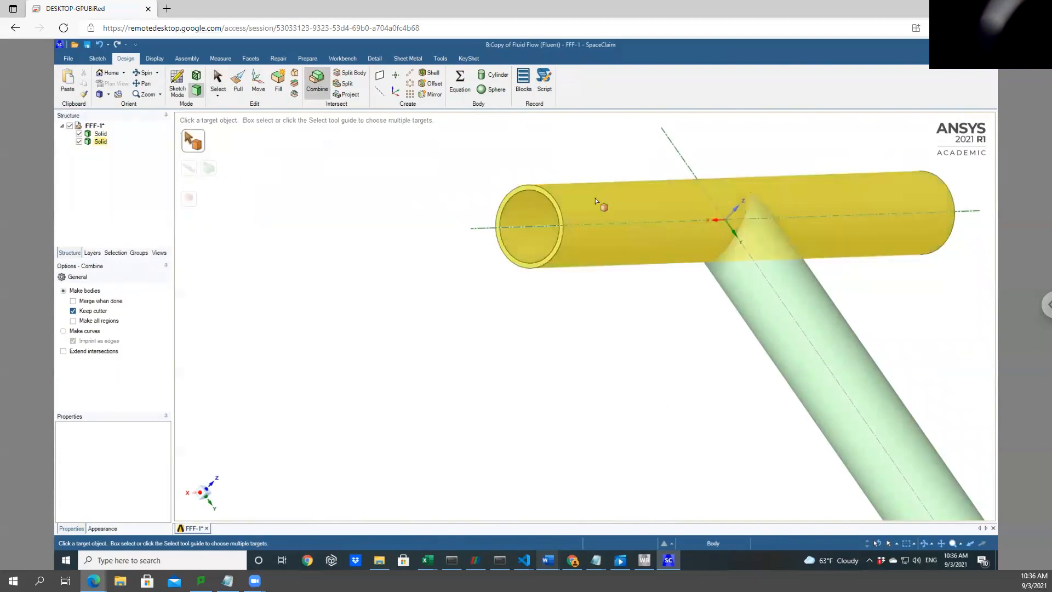
pyautogui.click(595, 199)
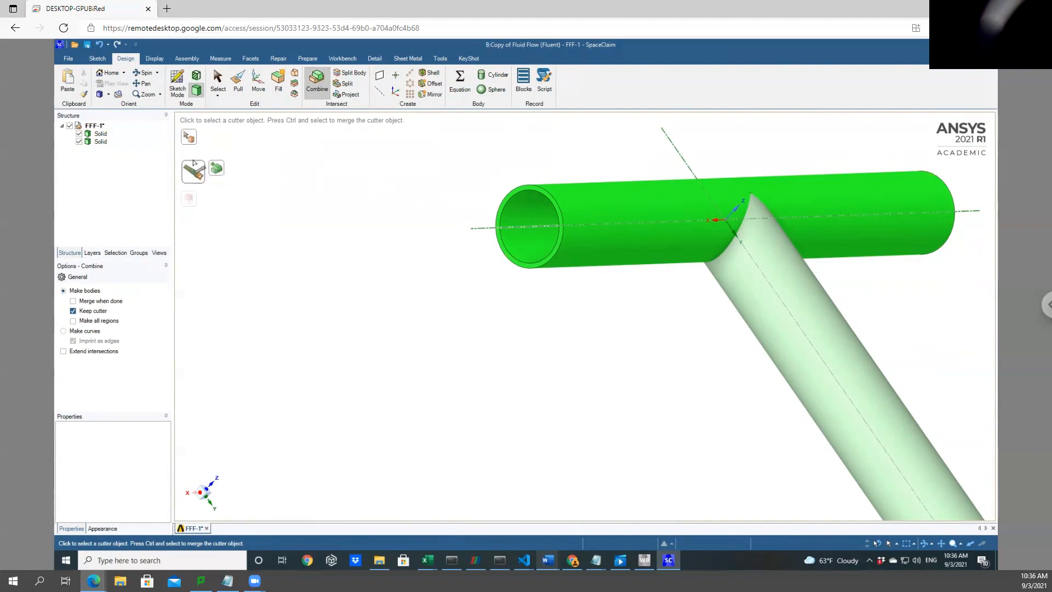
pyautogui.click(809, 306)
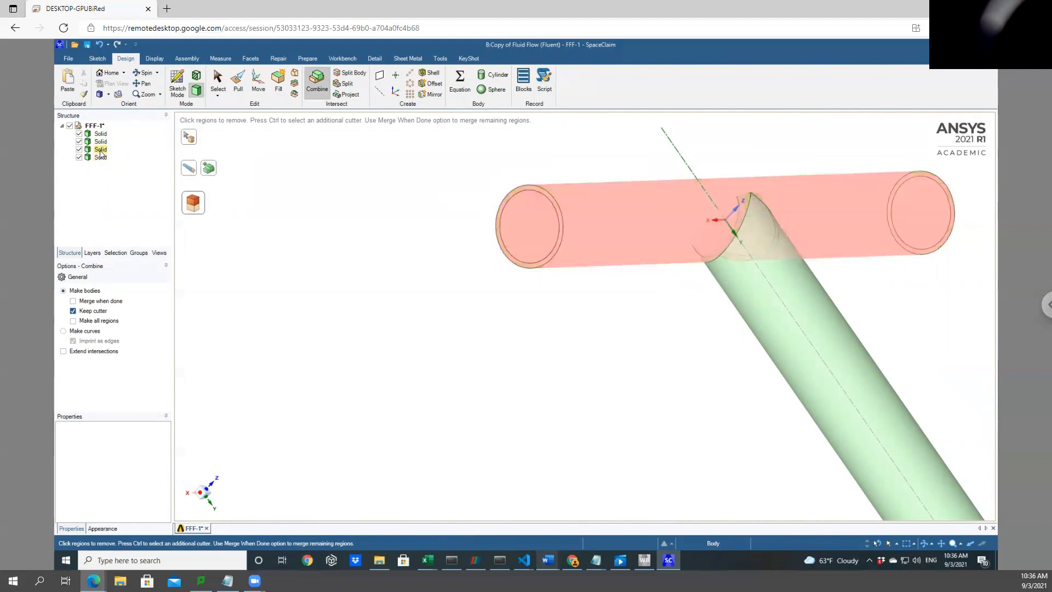
# Hide the joining vessel's solid to expose the cut regions on the horizontal vessel at the junction
pyautogui.click(101, 151)
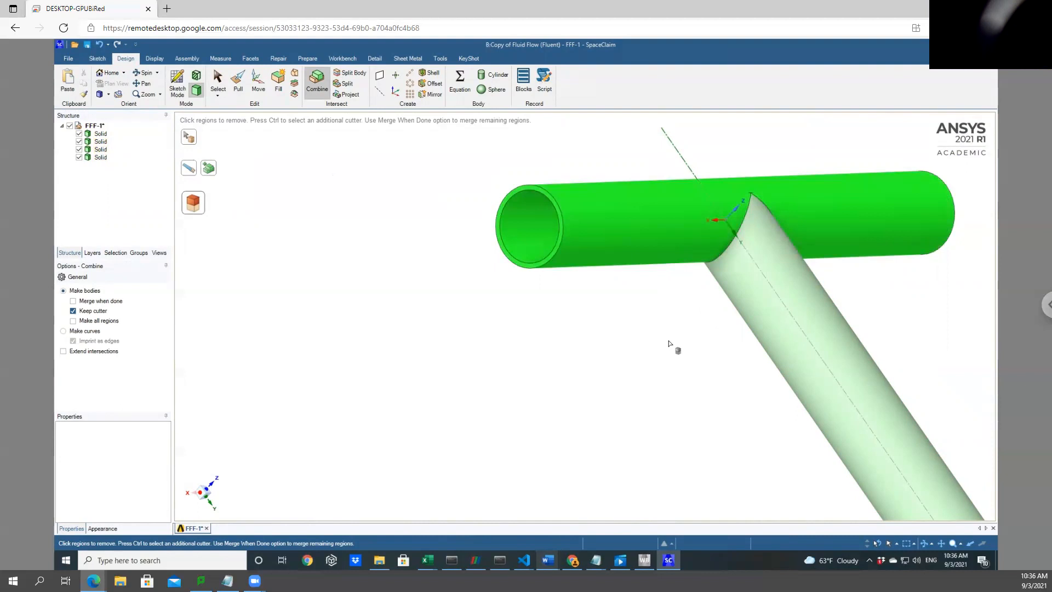
pyautogui.moveTo(669, 344)
pyautogui.mouseDown(button='middle')
pyautogui.moveTo(735, 344)
pyautogui.moveTo(686, 348)
pyautogui.mouseUp(button='middle')
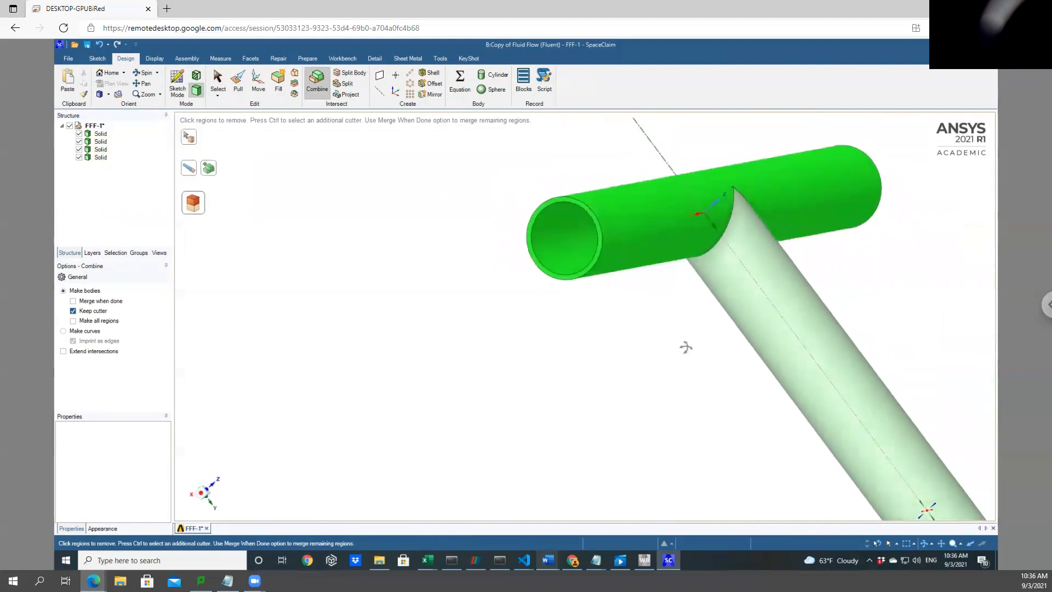
pyautogui.click(79, 158)
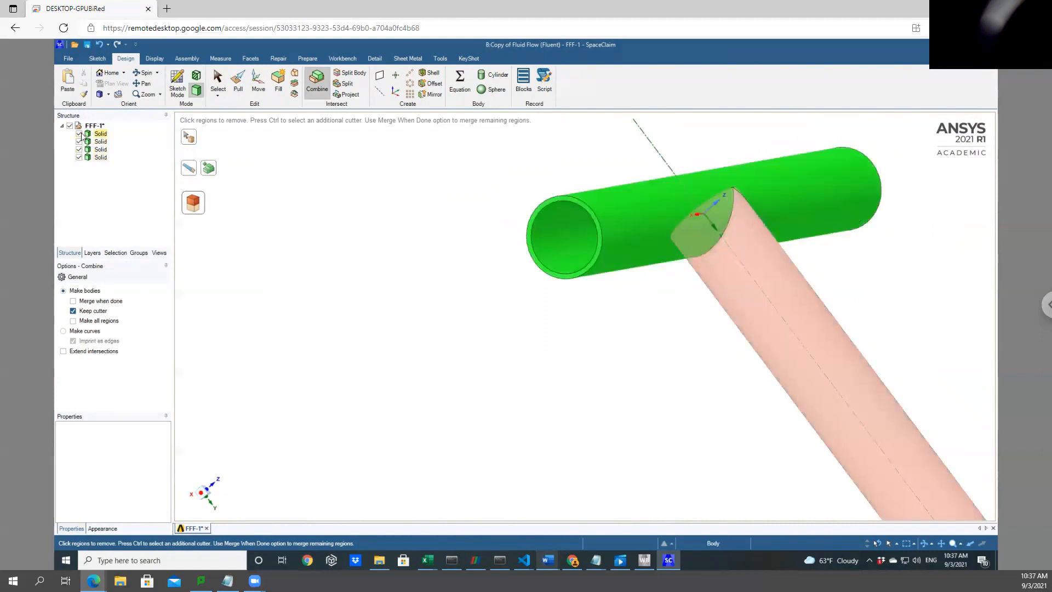
pyautogui.click(79, 135)
pyautogui.moveTo(835, 282); pyautogui.dragTo(748, 225, button='middle')
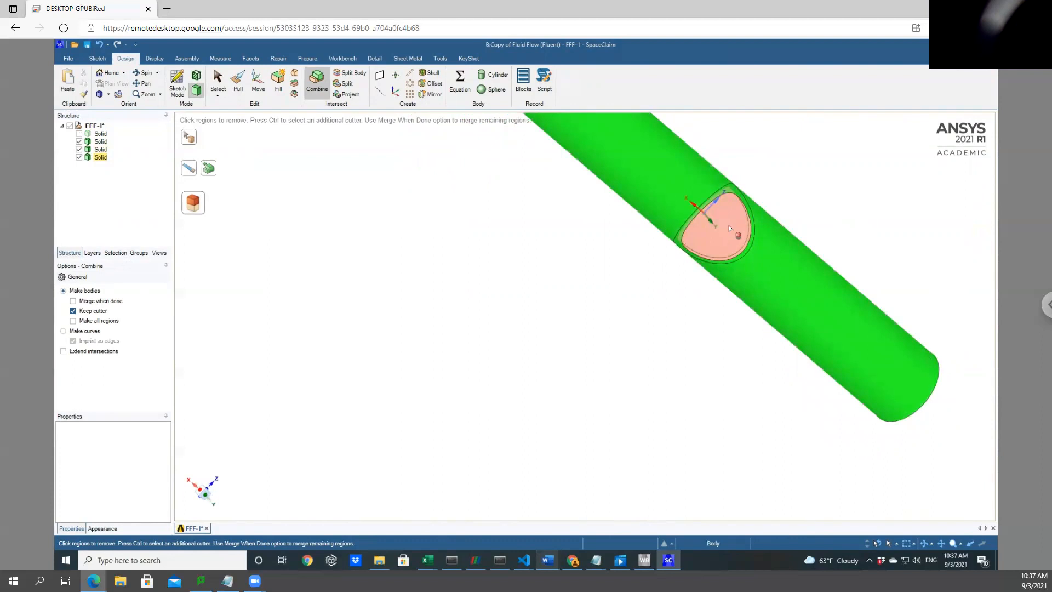
# Remove the inner cut region from the horizontal vessel at the junction and show the joining vessel's solid again
pyautogui.click(729, 225)
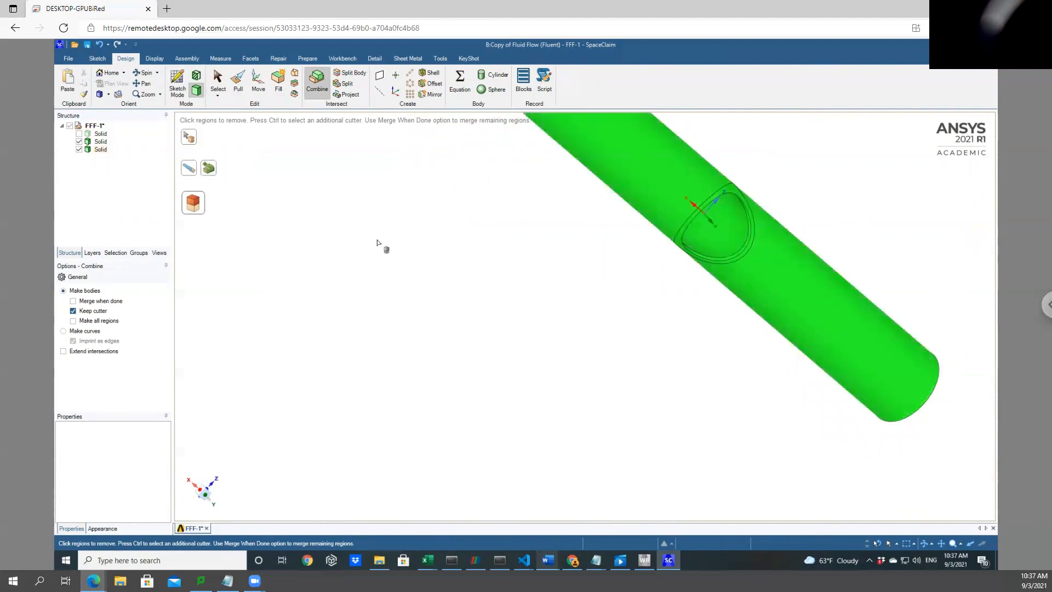
pyautogui.moveTo(562, 303); pyautogui.dragTo(594, 355, button='middle')
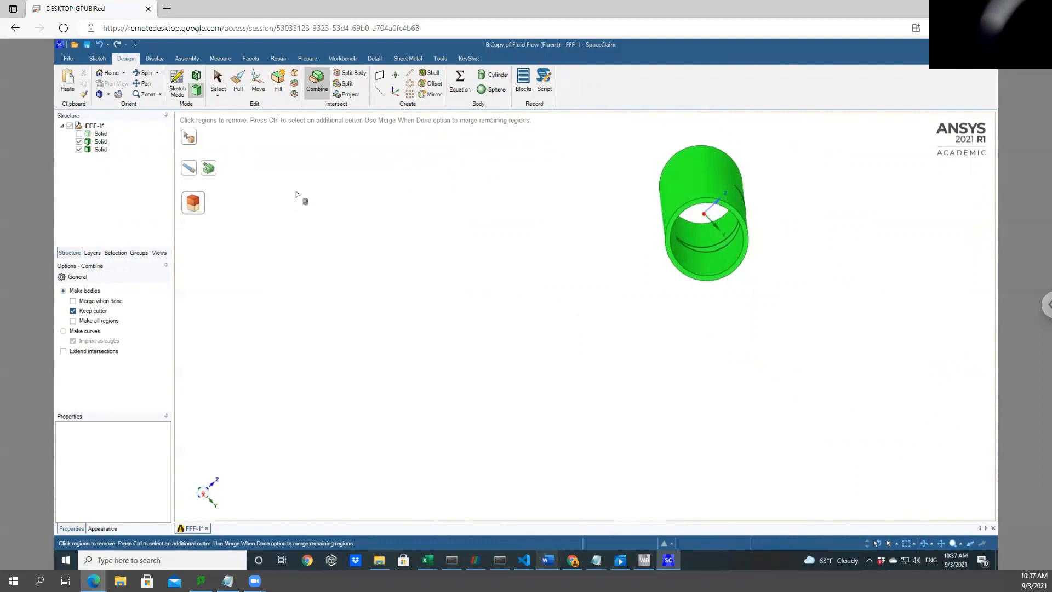
pyautogui.press('Escape')
pyautogui.click(78, 133)
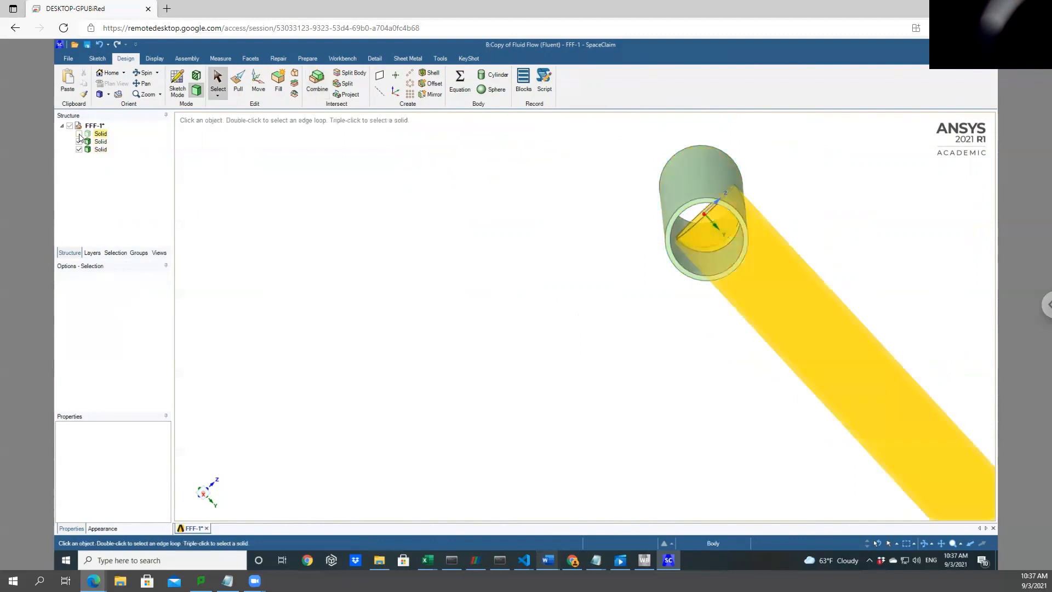
pyautogui.moveTo(510, 258)
pyautogui.mouseDown(button='middle')
pyautogui.moveTo(527, 249)
pyautogui.moveTo(498, 244)
pyautogui.moveTo(479, 258)
pyautogui.moveTo(511, 253)
pyautogui.moveTo(499, 252)
pyautogui.mouseUp(button='middle')
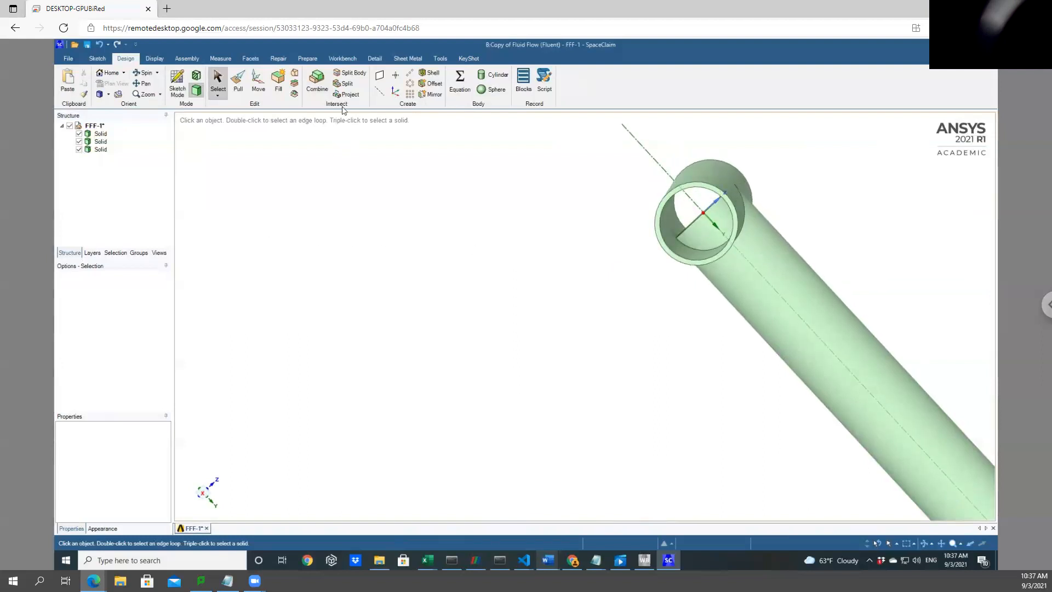
# Try to split the joining vessel with Combine, using the horizontal vessel as the cutter
pyautogui.click(310, 87)
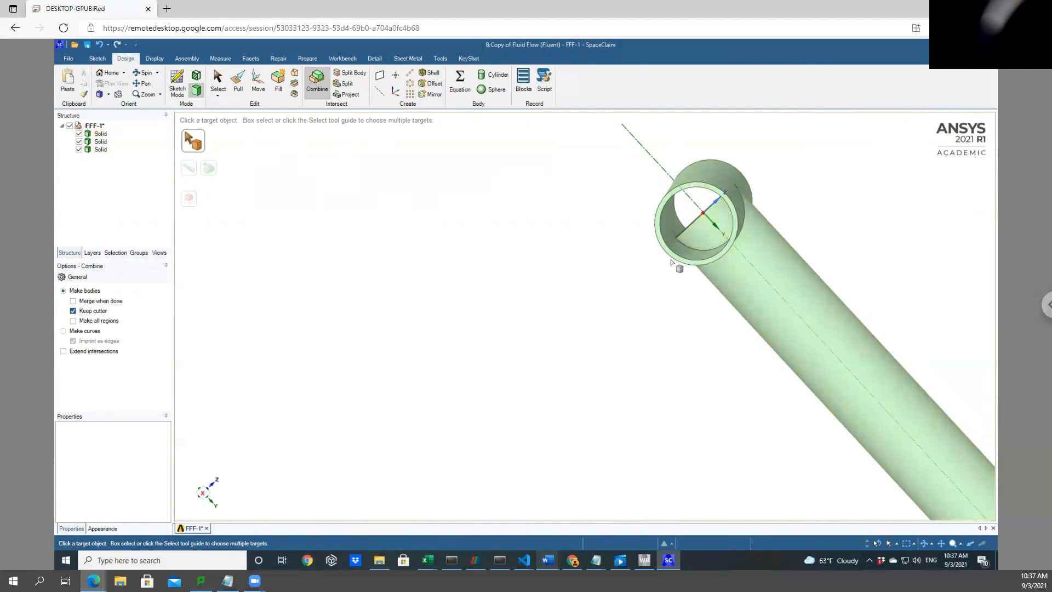
pyautogui.click(779, 281)
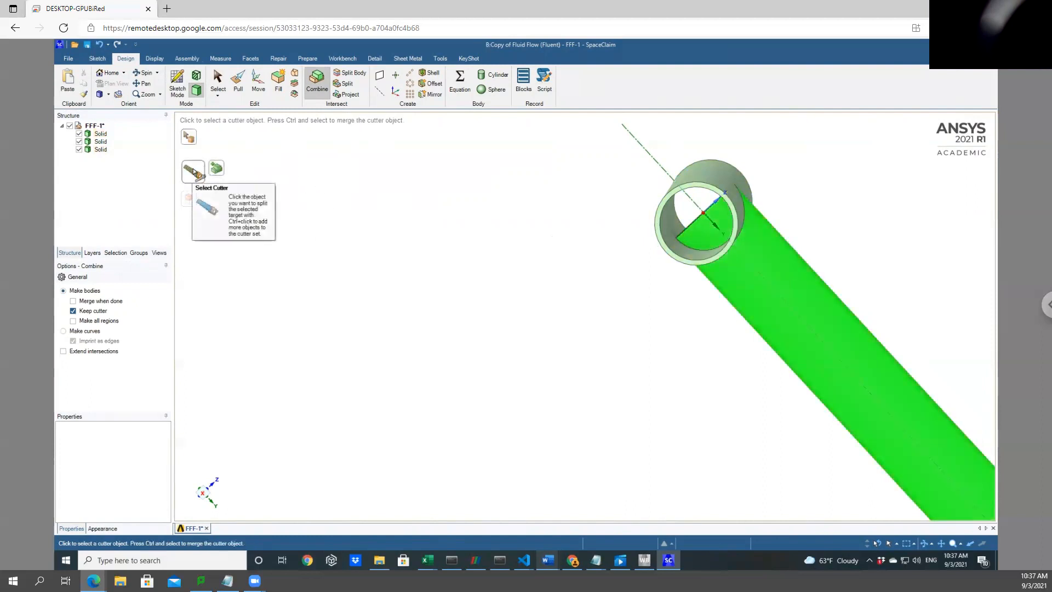
pyautogui.click(708, 167)
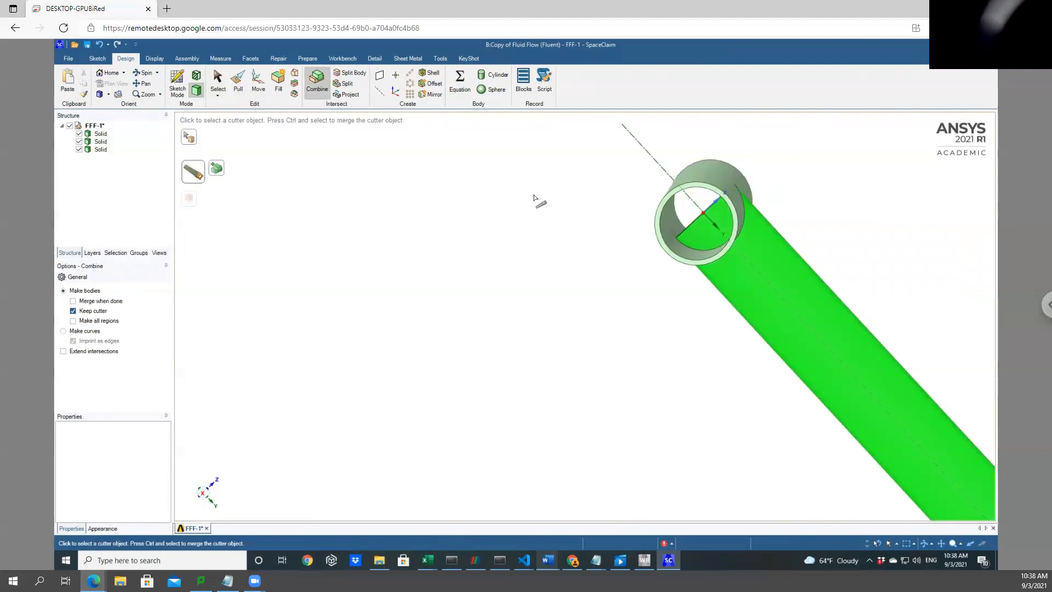
pyautogui.press('Escape')
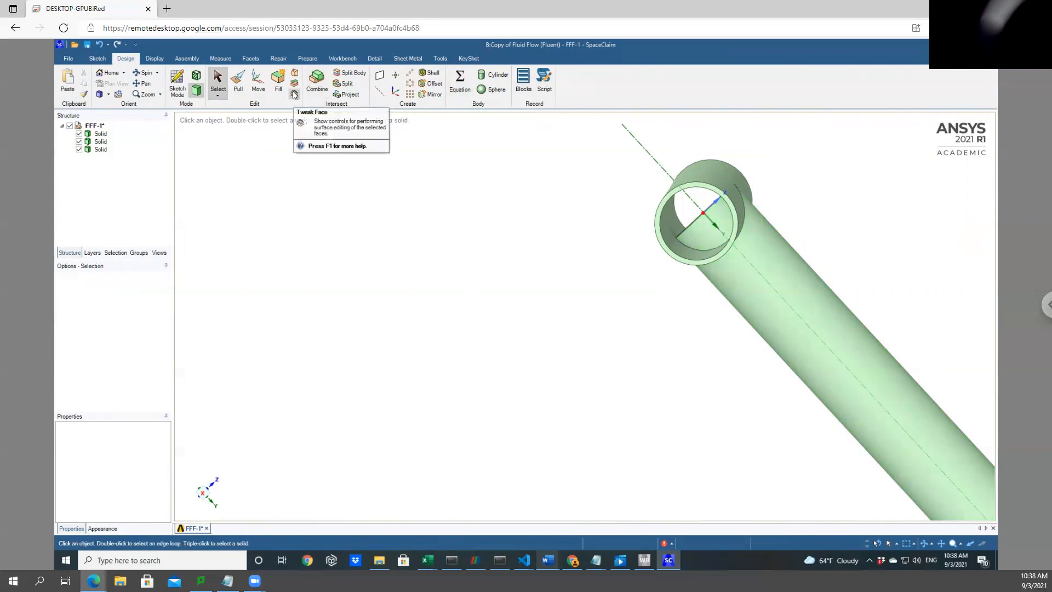
# Split the joining vessel's body with the horizontal vessel's inner wall face and remove the two pieces protruding into the horizontal vessel
pyautogui.click(351, 75)
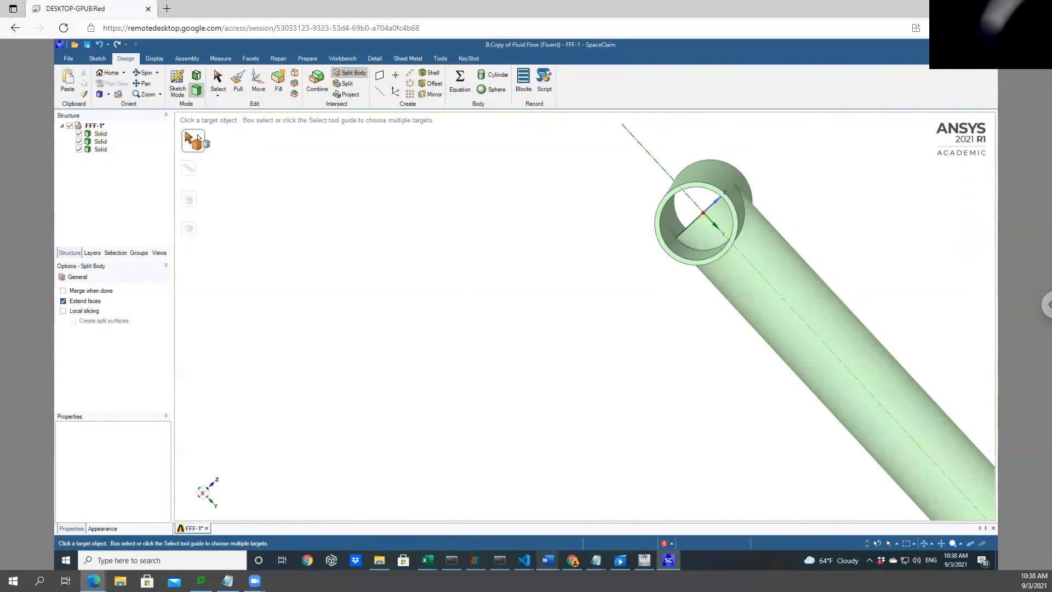
pyautogui.click(769, 261)
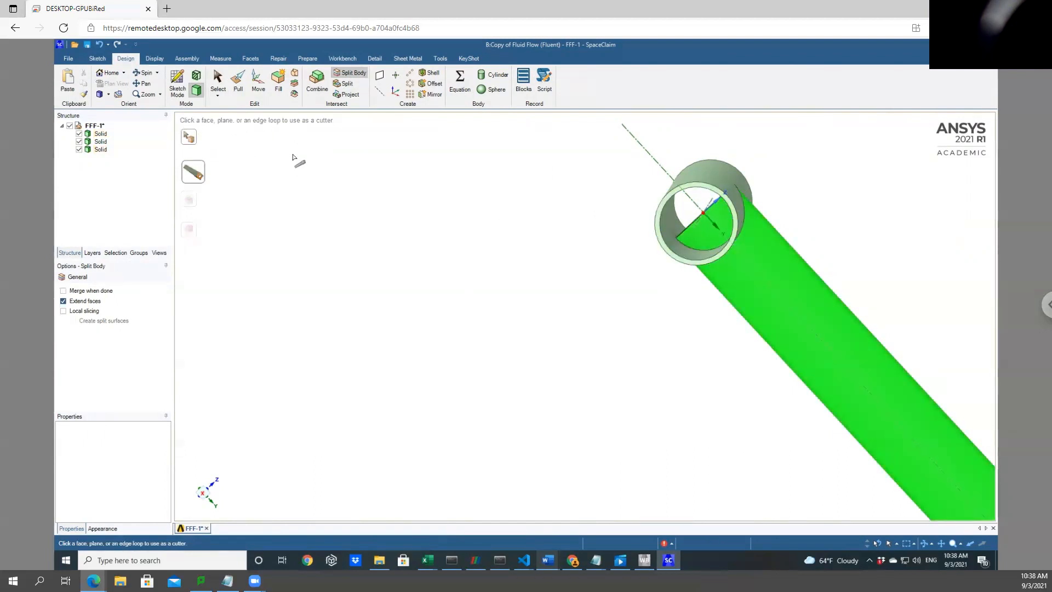
pyautogui.click(702, 256)
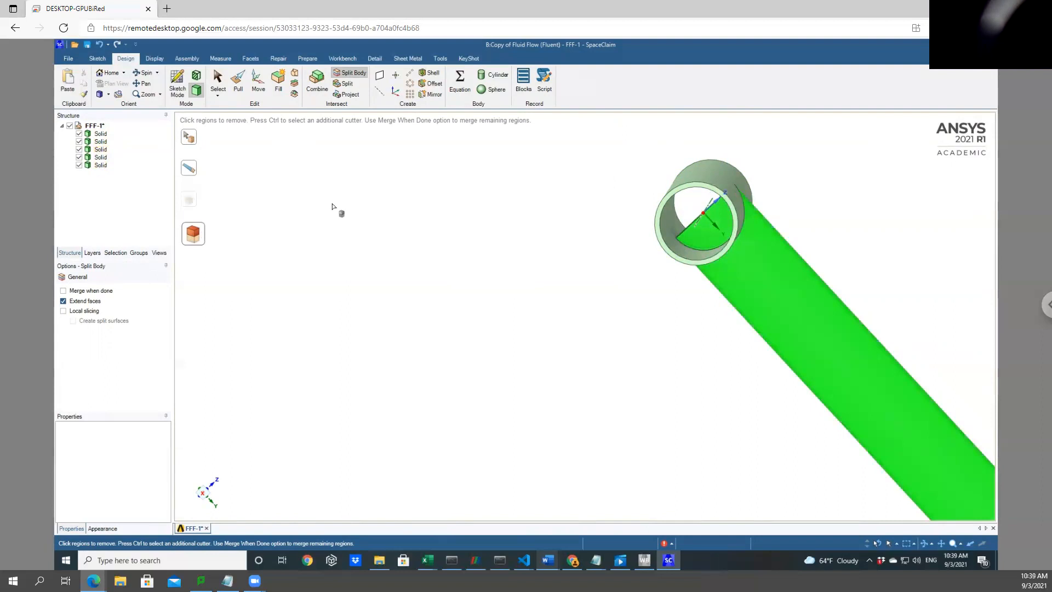
pyautogui.click(707, 228)
pyautogui.moveTo(451, 216); pyautogui.dragTo(412, 227, button='middle')
pyautogui.click(704, 224)
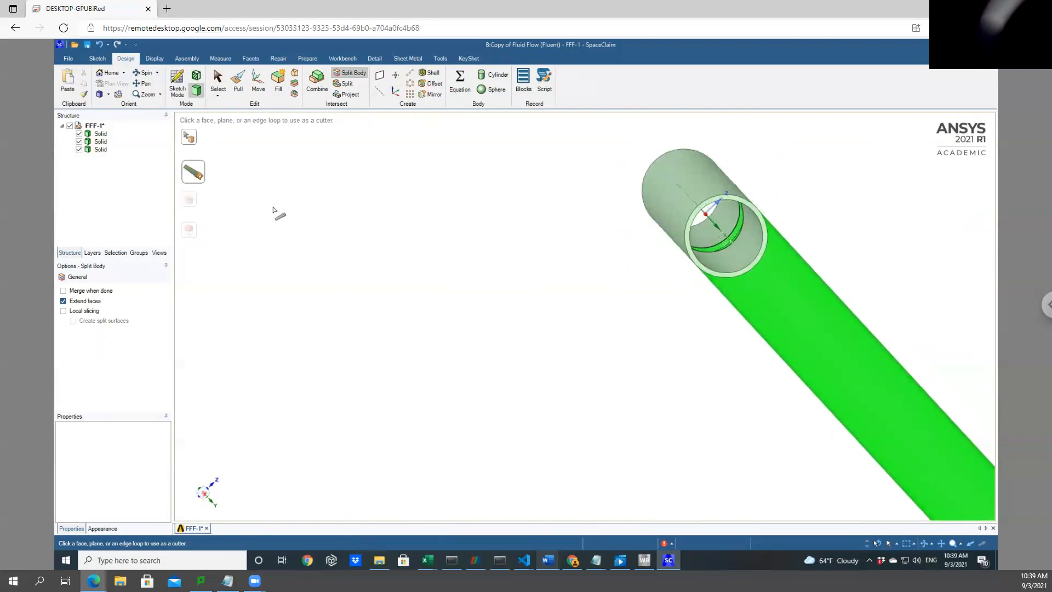
pyautogui.press('Escape')
# Hide the thin crescent-shaped solid where the two vessel walls meet to examine the junction without it
pyautogui.moveTo(529, 244); pyautogui.dragTo(617, 230, button='middle')
pyautogui.moveTo(879, 177); pyautogui.dragTo(730, 206, button='middle')
pyautogui.moveTo(680, 324); pyautogui.dragTo(839, 384, button='middle')
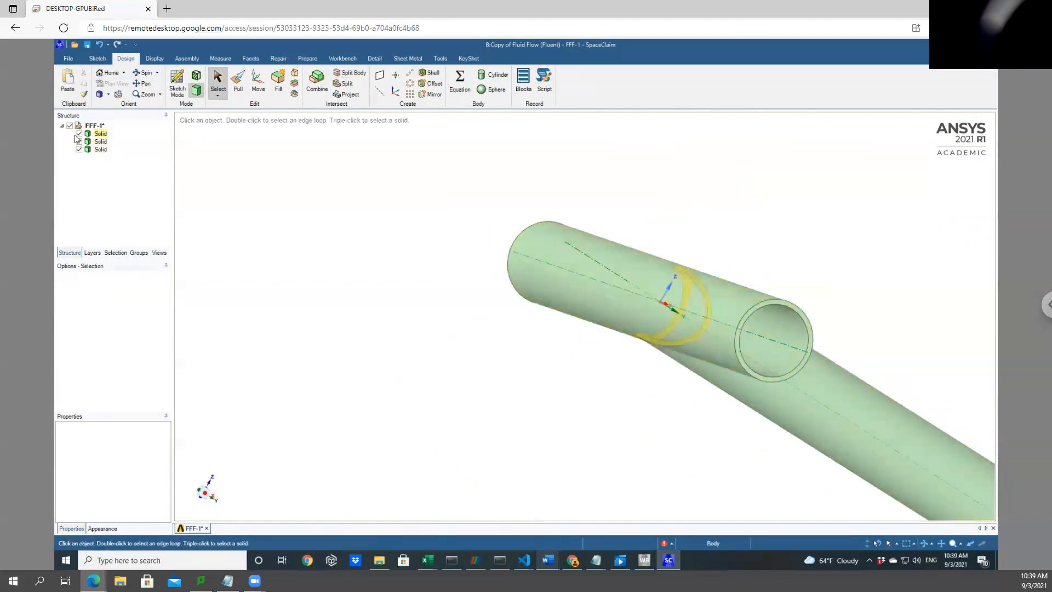
pyautogui.click(79, 134)
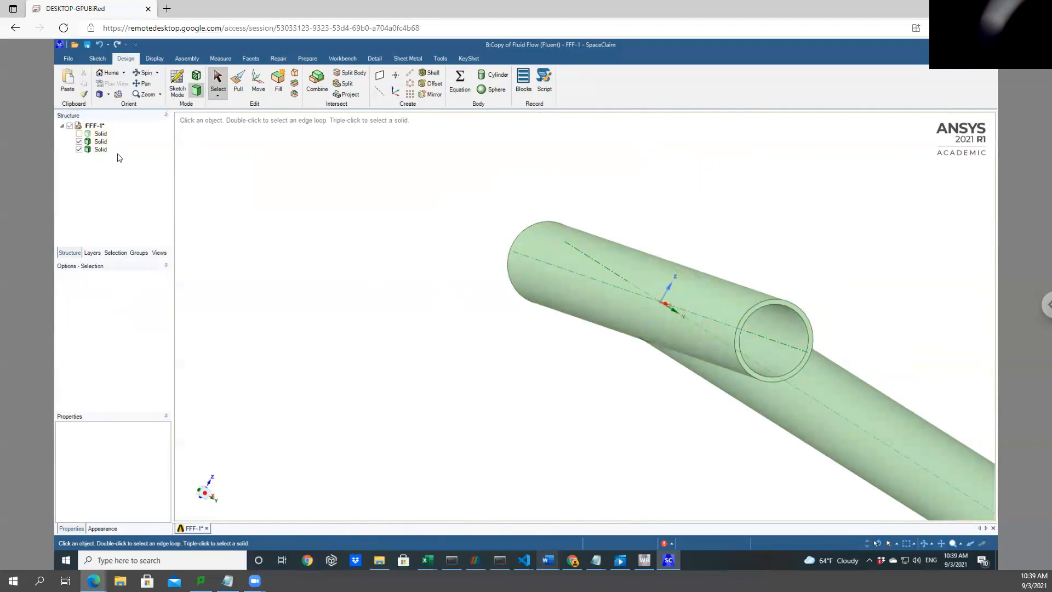
# Show the first solid and hide the straight crossing pipe to examine the branch pipe's end at the junction, then restore the crossing pipe
pyautogui.click(79, 133)
pyautogui.click(79, 141)
pyautogui.moveTo(348, 224)
pyautogui.mouseDown(button='middle')
pyautogui.moveTo(378, 261)
pyautogui.moveTo(364, 291)
pyautogui.moveTo(247, 228)
pyautogui.moveTo(388, 277)
pyautogui.moveTo(376, 245)
pyautogui.moveTo(354, 239)
pyautogui.mouseUp(button='middle')
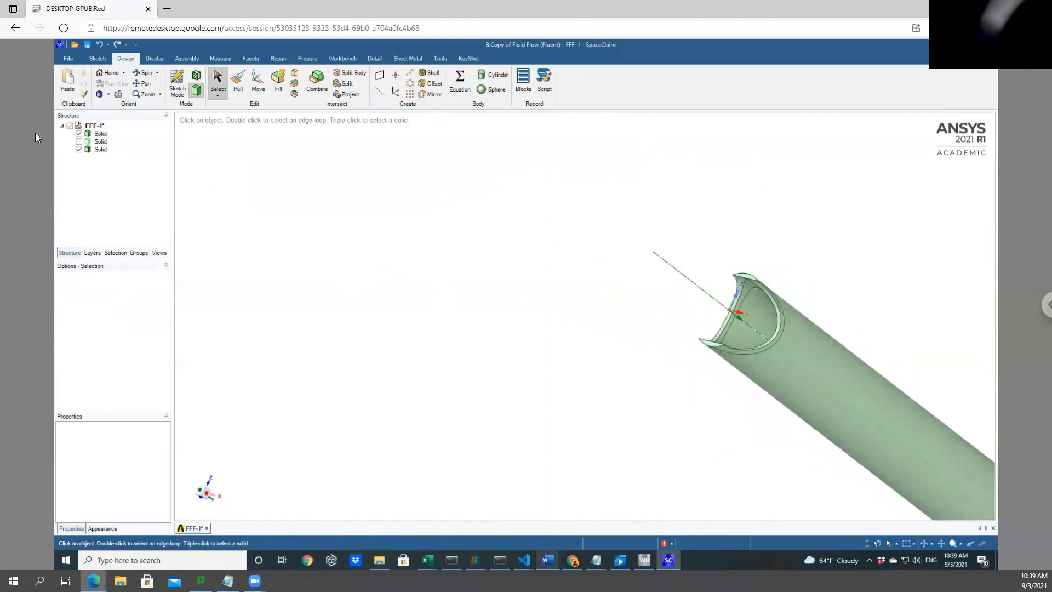
pyautogui.click(77, 141)
pyautogui.click(77, 142)
pyautogui.click(78, 142)
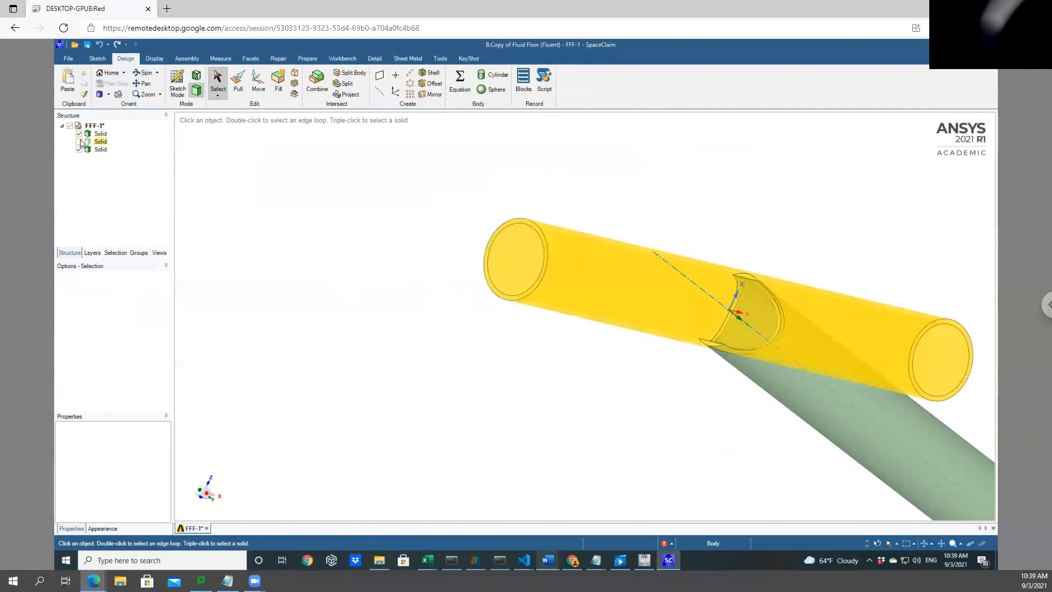
# Hide the long branch pipe to examine the opening in the crossing pipe, then show all three solids together
pyautogui.click(79, 149)
pyautogui.moveTo(418, 296); pyautogui.dragTo(319, 281, button='middle')
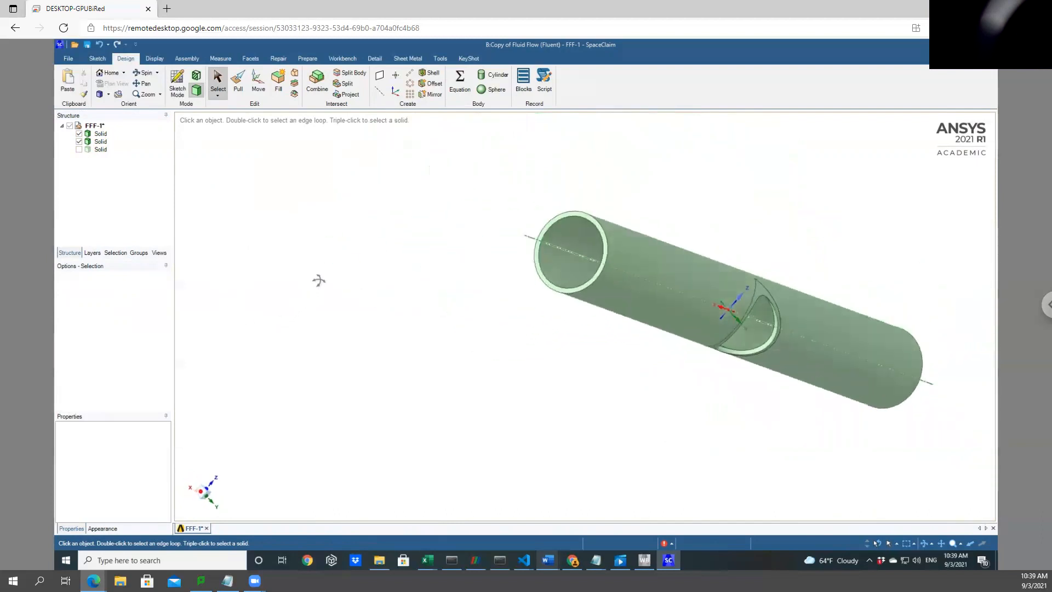
pyautogui.click(80, 150)
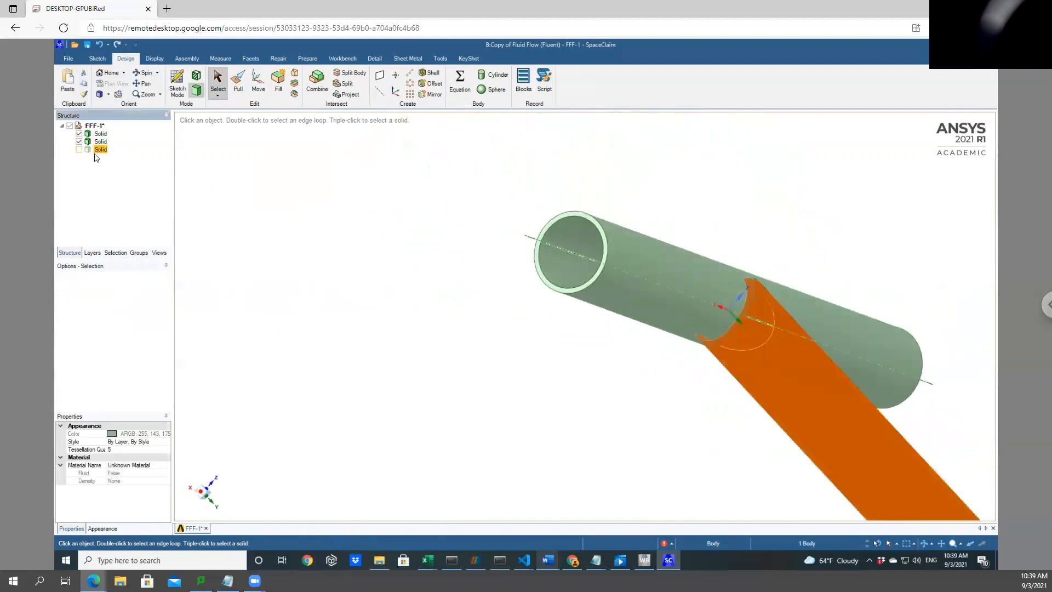
pyautogui.moveTo(405, 226); pyautogui.dragTo(463, 264, button='middle')
pyautogui.click(390, 270)
pyautogui.moveTo(384, 284); pyautogui.dragTo(361, 261, button='middle')
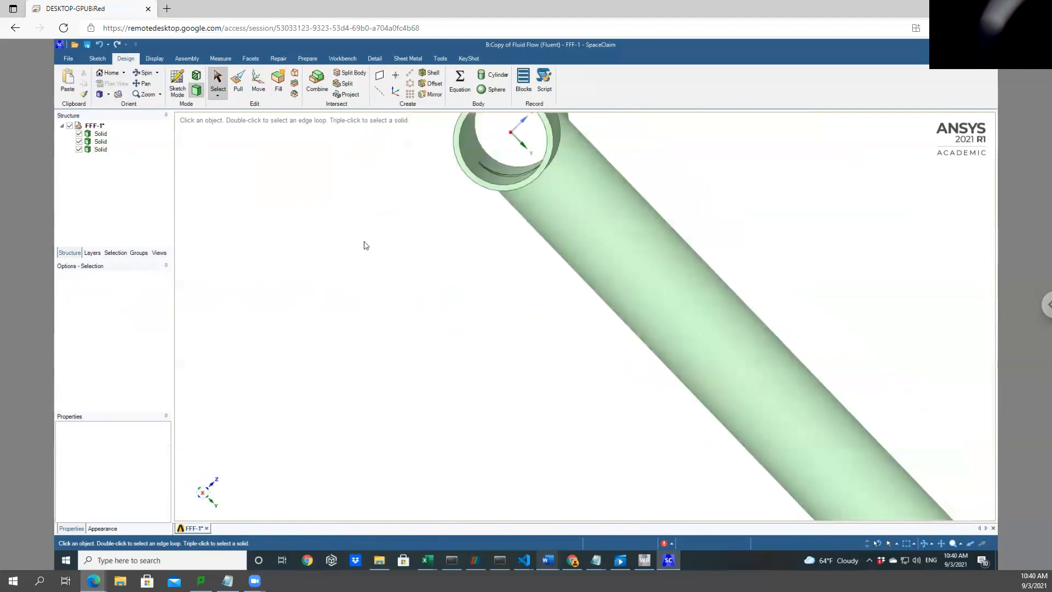
pyautogui.scroll(-4, 366, 245)
pyautogui.moveTo(788, 316); pyautogui.dragTo(790, 318, button='middle')
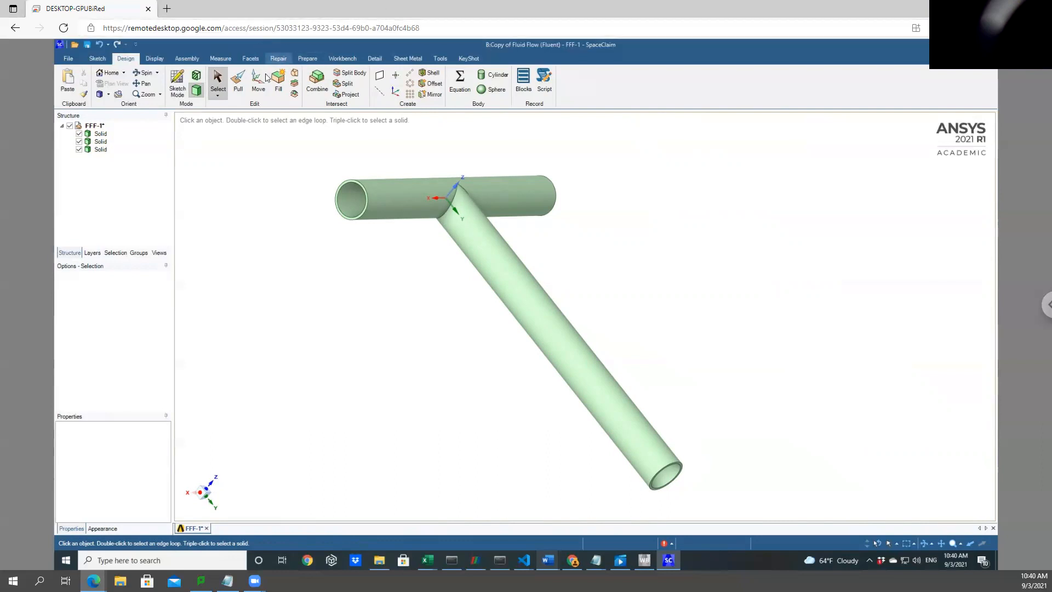
# Start Volume Extract and select the ring-shaped end faces at the three open ends of the pipe junction
pyautogui.click(311, 60)
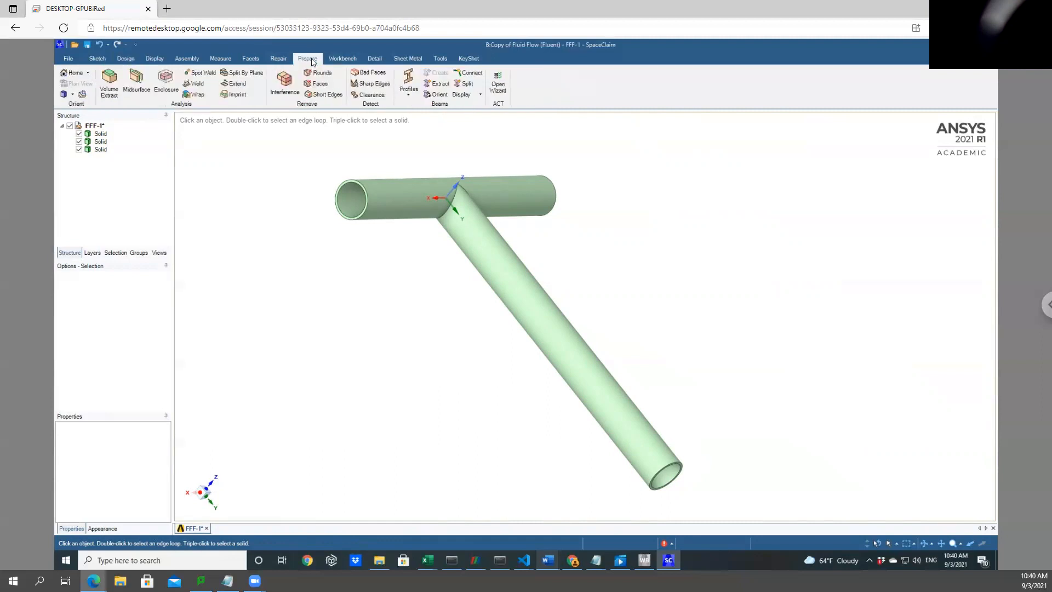
pyautogui.click(109, 82)
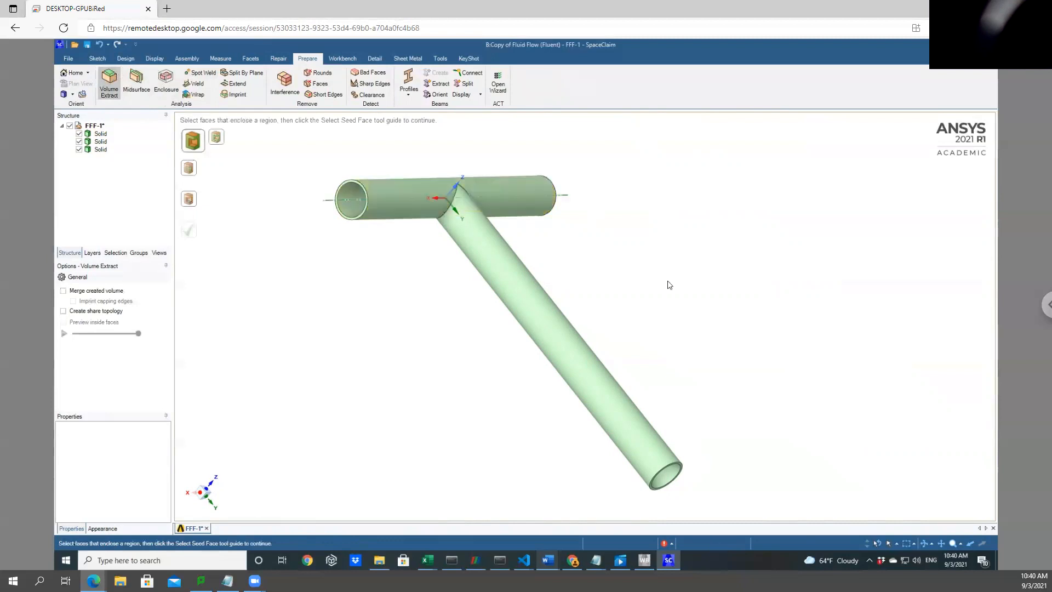
pyautogui.moveTo(801, 286); pyautogui.dragTo(782, 256, button='middle')
pyautogui.moveTo(742, 366); pyautogui.dragTo(692, 308, button='middle')
pyautogui.scroll(5, 493, 366)
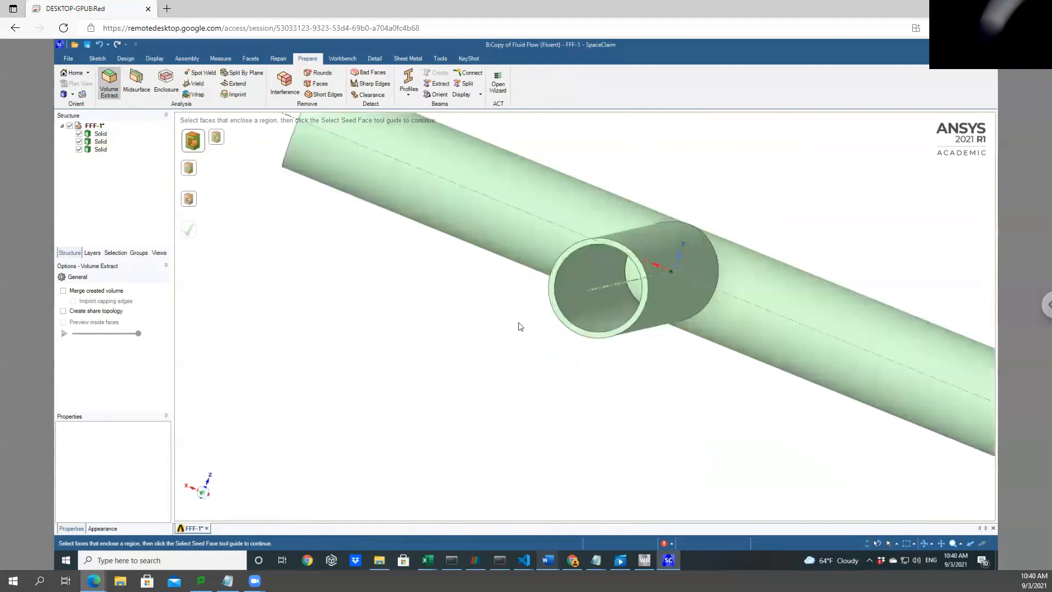
pyautogui.click(553, 298)
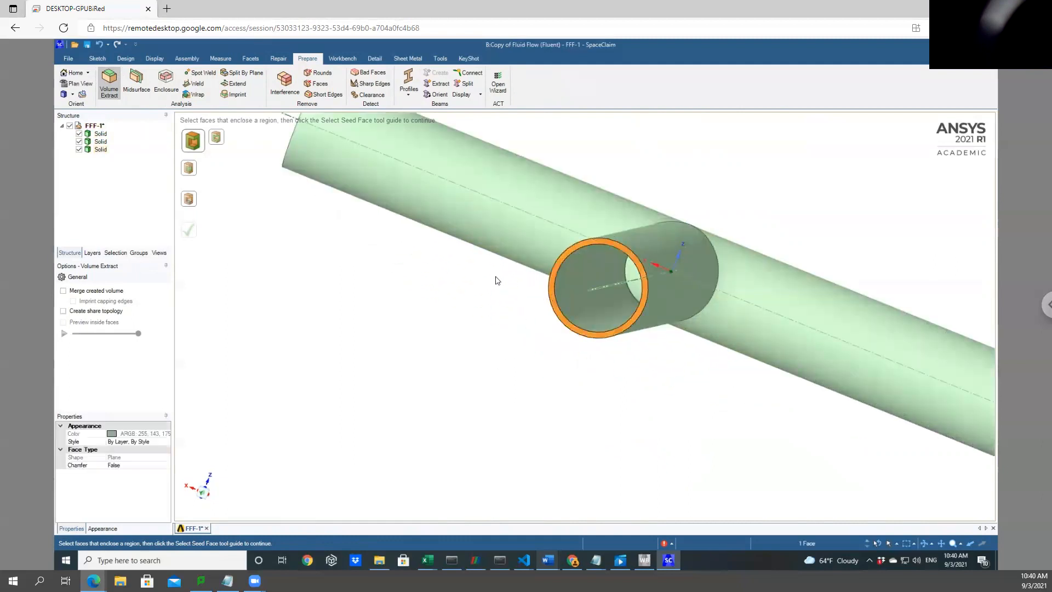
pyautogui.moveTo(382, 232)
pyautogui.mouseDown(button='middle')
pyautogui.moveTo(446, 282)
pyautogui.moveTo(514, 303)
pyautogui.mouseUp(button='middle')
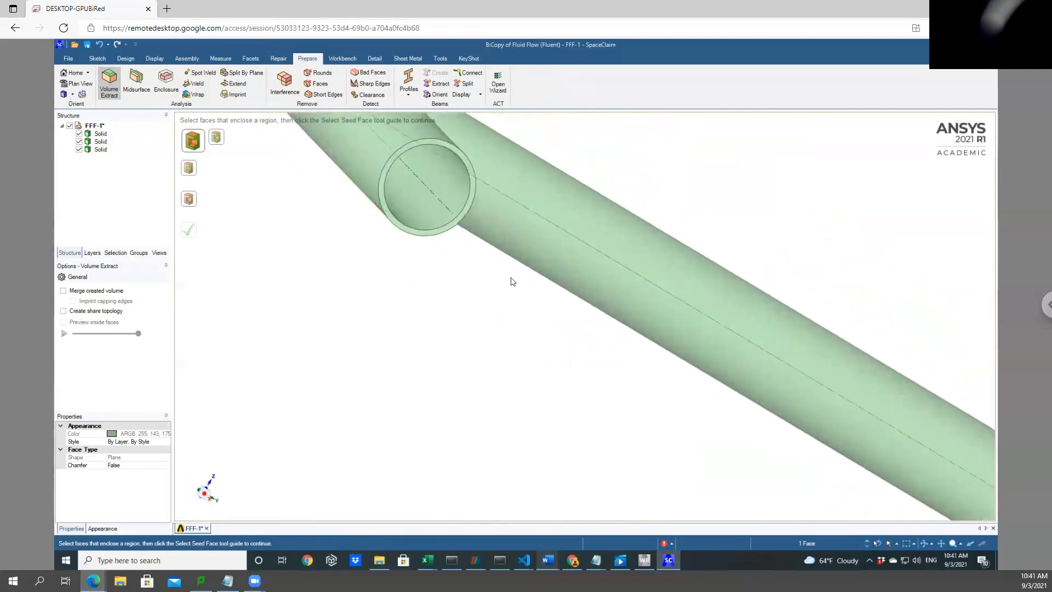
pyautogui.click(469, 198)
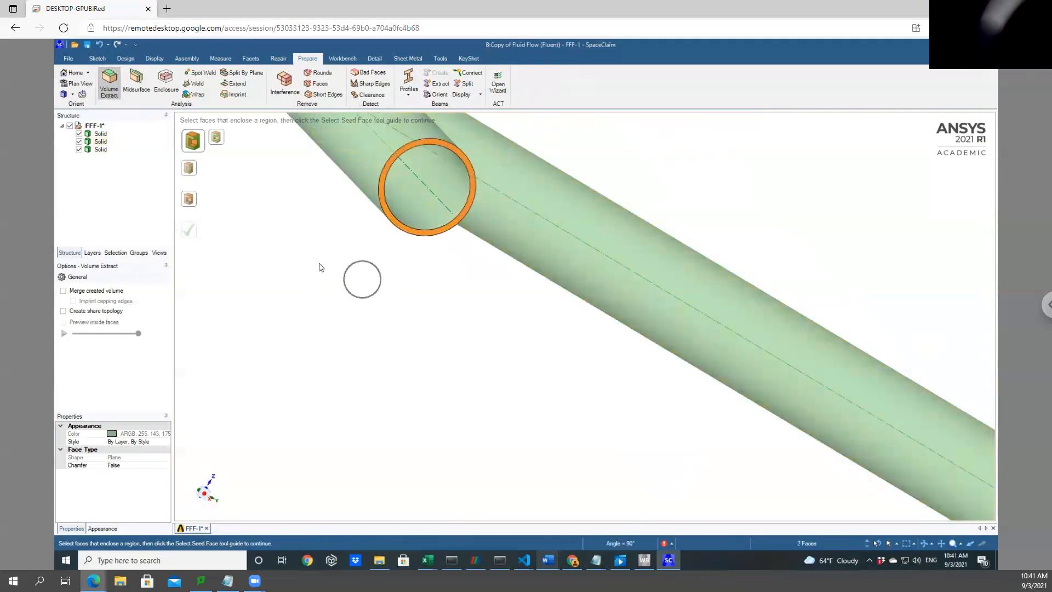
pyautogui.moveTo(310, 254)
pyautogui.mouseDown(button='middle')
pyautogui.moveTo(429, 300)
pyautogui.moveTo(479, 343)
pyautogui.mouseUp(button='middle')
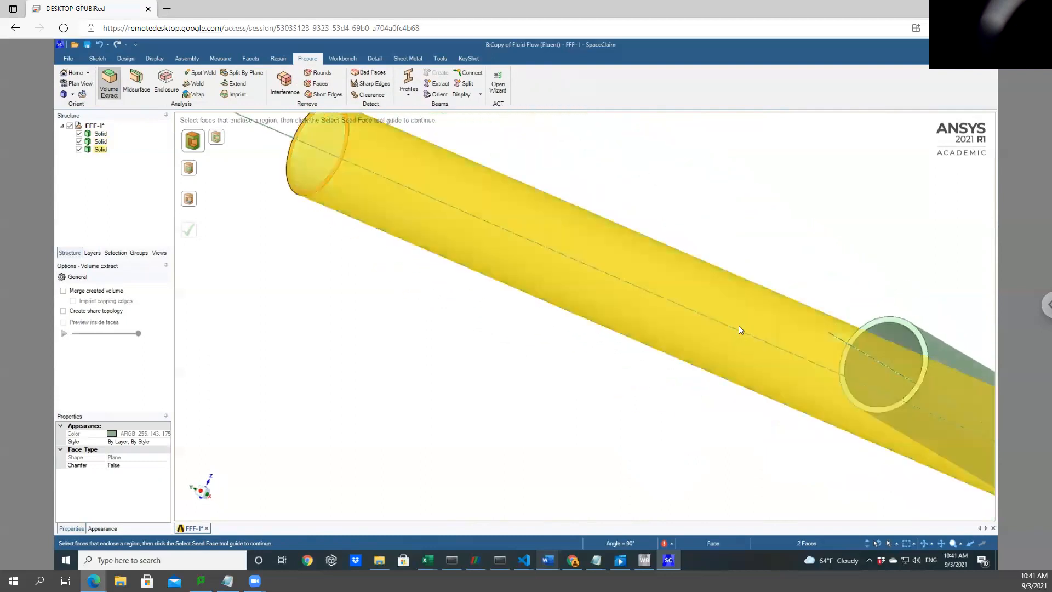
pyautogui.click(888, 325)
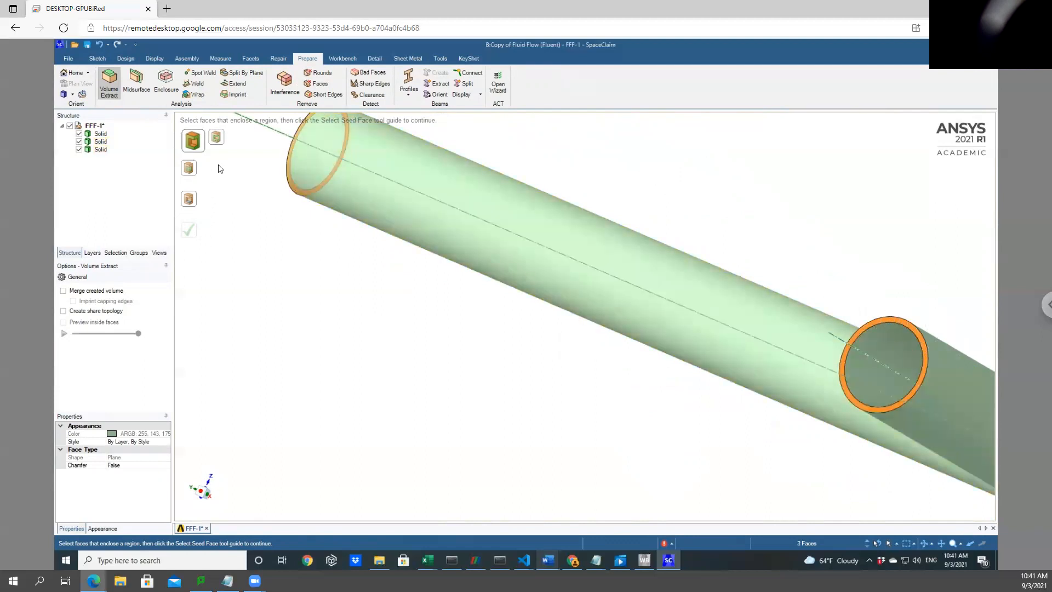
# Pick the pipe's inner wall as the seed face and create the enclosed fluid volume
pyautogui.moveTo(238, 172)
pyautogui.mouseDown(button='middle')
pyautogui.moveTo(298, 229)
pyautogui.moveTo(316, 283)
pyautogui.mouseUp(button='middle')
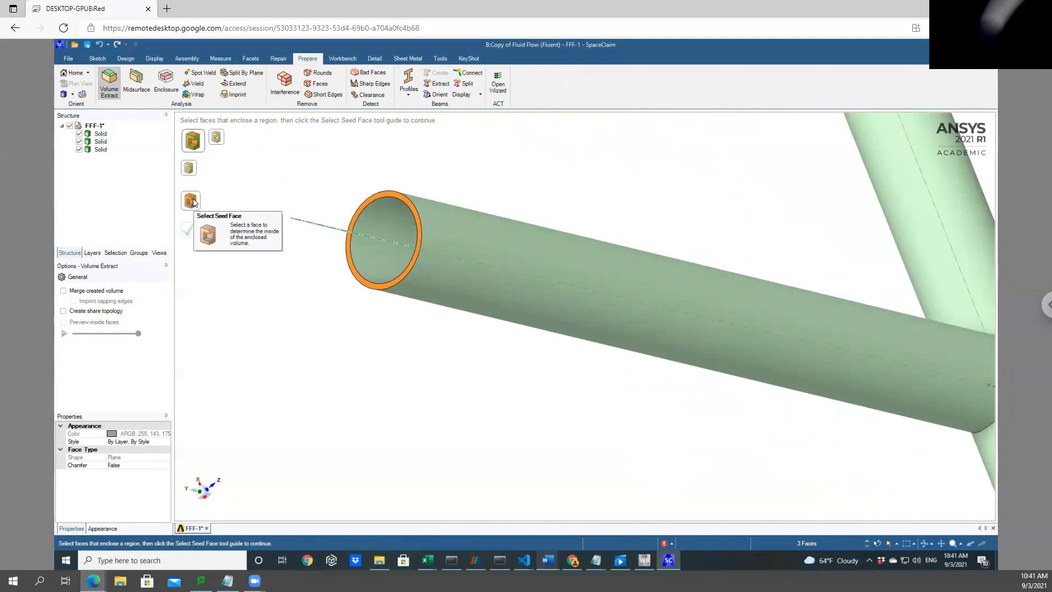
pyautogui.click(193, 203)
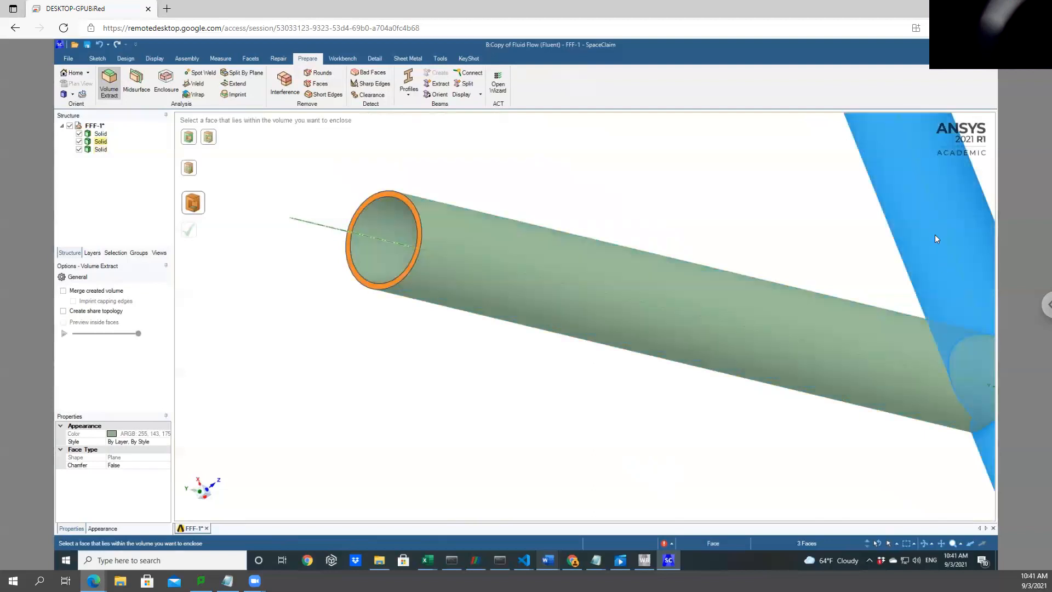
pyautogui.click(378, 250)
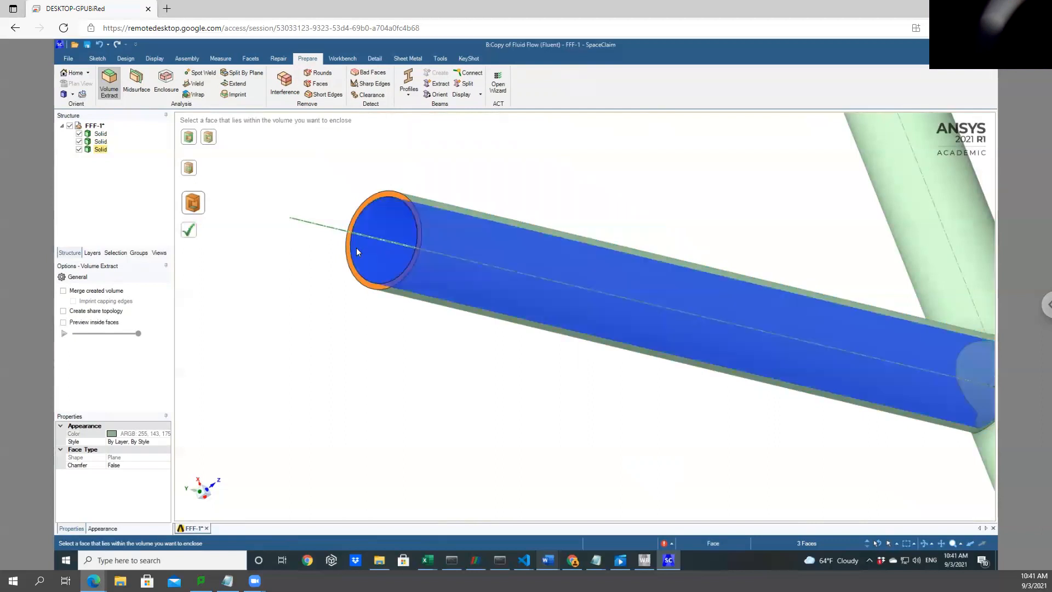
pyautogui.click(192, 234)
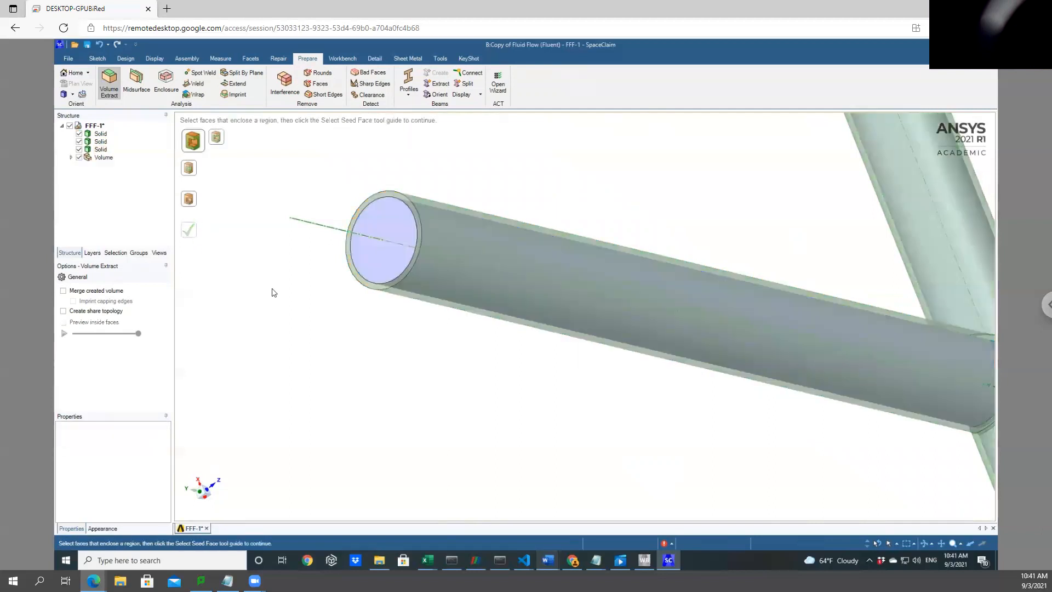
# Hide the three pipe wall solids so that only the extracted volume is displayed
pyautogui.scroll(-5, 272, 293)
pyautogui.moveTo(704, 344); pyautogui.dragTo(698, 261, button='middle')
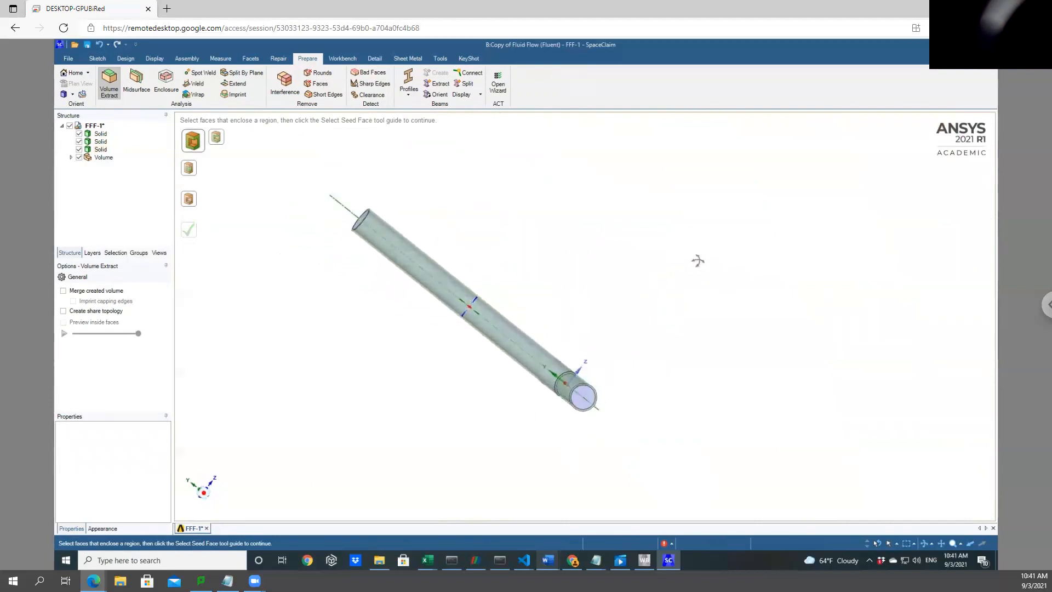
pyautogui.click(79, 150)
pyautogui.click(79, 142)
pyautogui.click(79, 134)
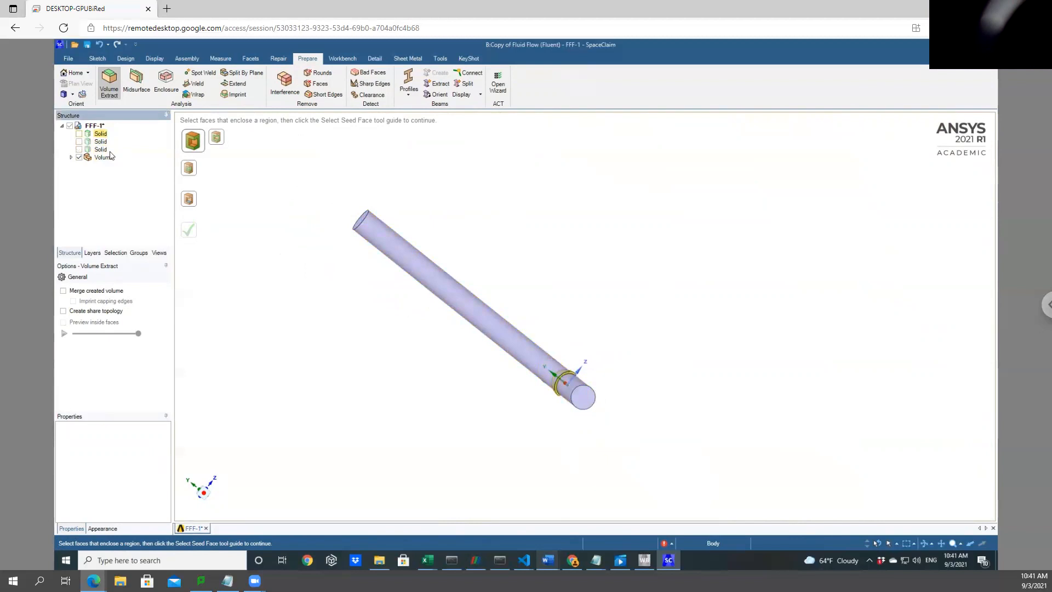
pyautogui.moveTo(303, 251); pyautogui.dragTo(471, 429, button='middle')
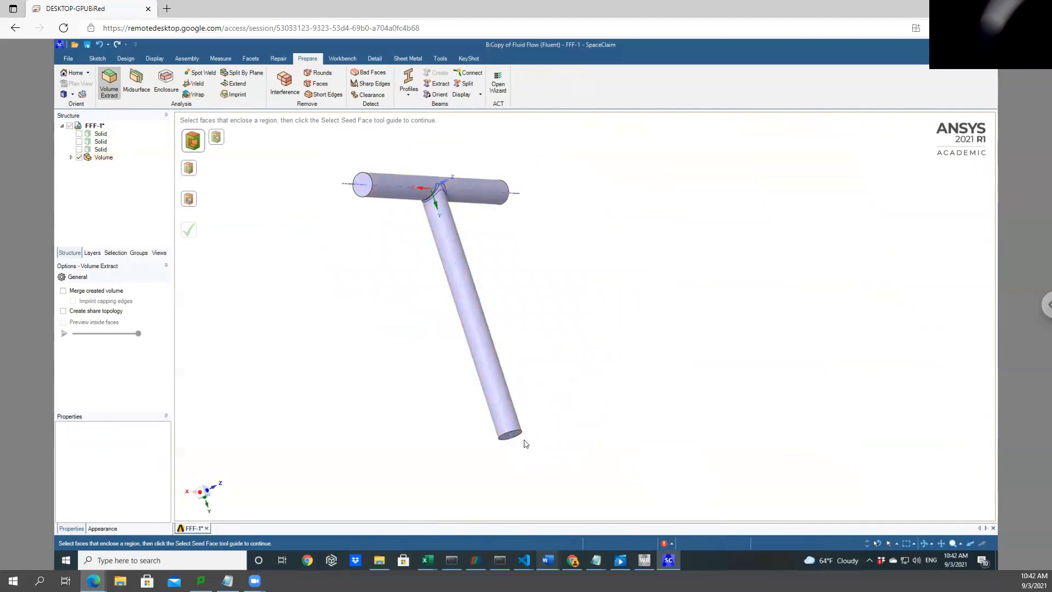
pyautogui.moveTo(553, 268); pyautogui.dragTo(522, 277, button='middle')
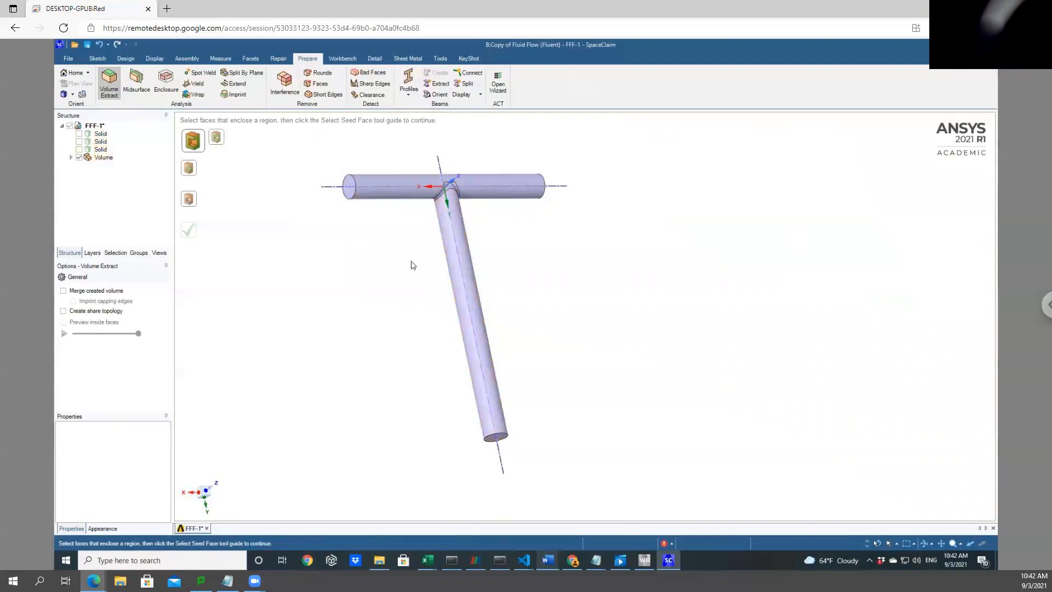
# Save the FFF-1 geometry and exit SpaceClaim to return to Workbench
pyautogui.click(63, 57)
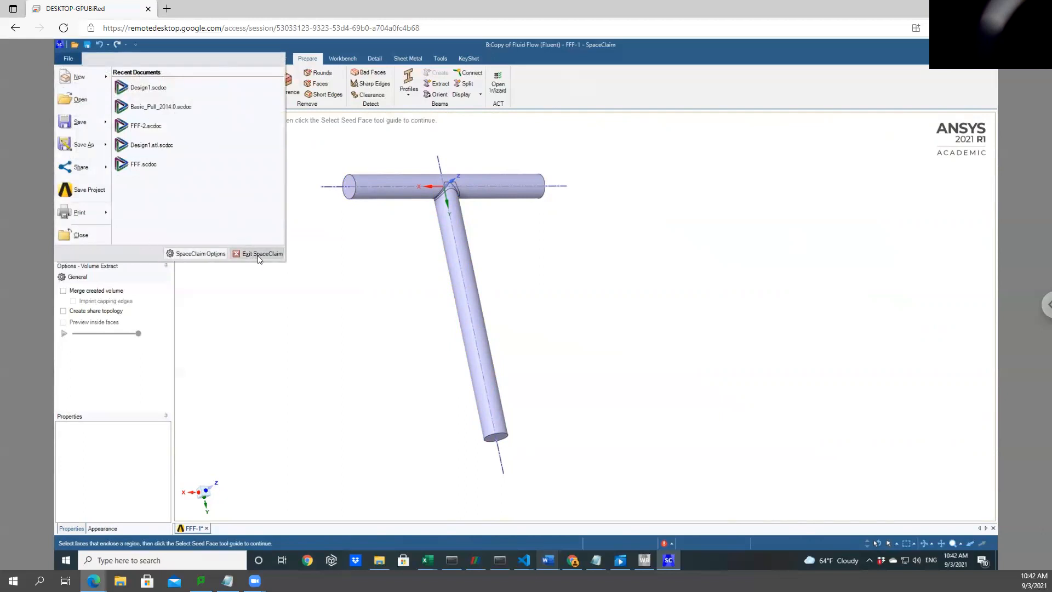
pyautogui.click(80, 121)
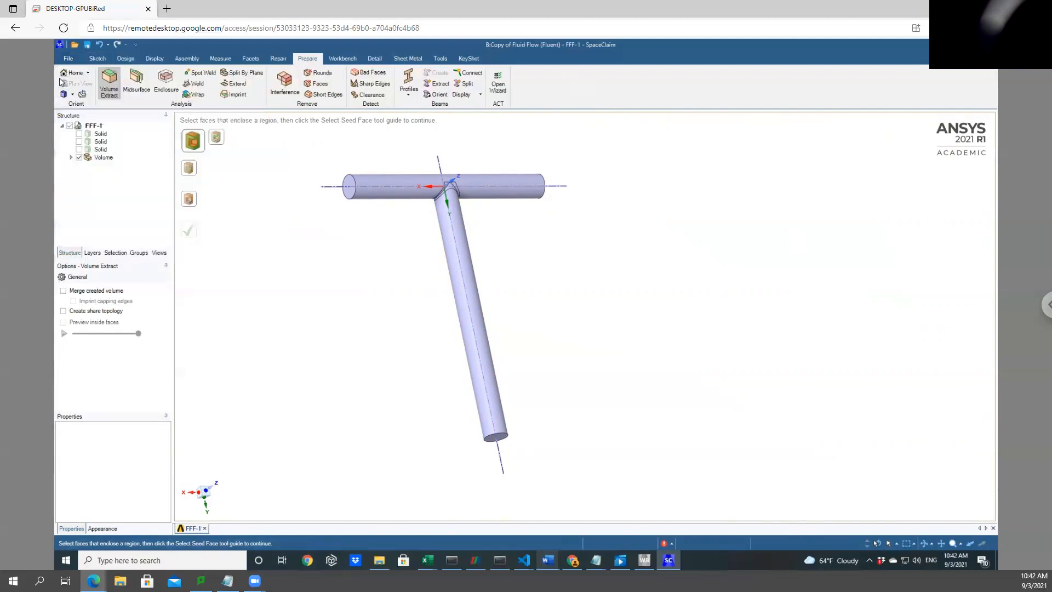
pyautogui.click(253, 261)
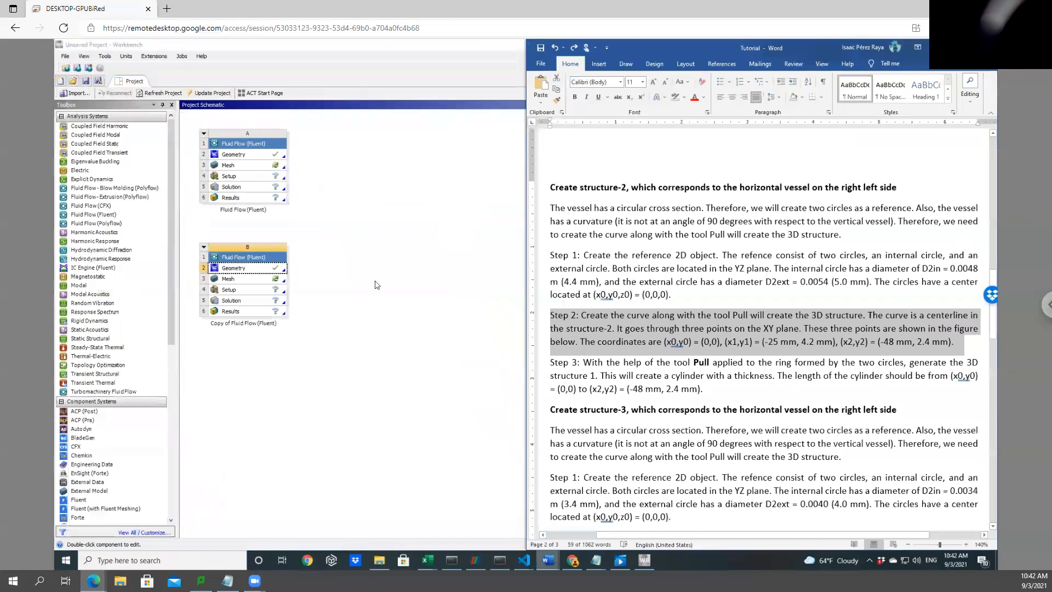
# Duplicate the Copy of Fluid Flow (Fluent) system in the project schematic
pyautogui.click(387, 274)
pyautogui.rightClick(256, 262)
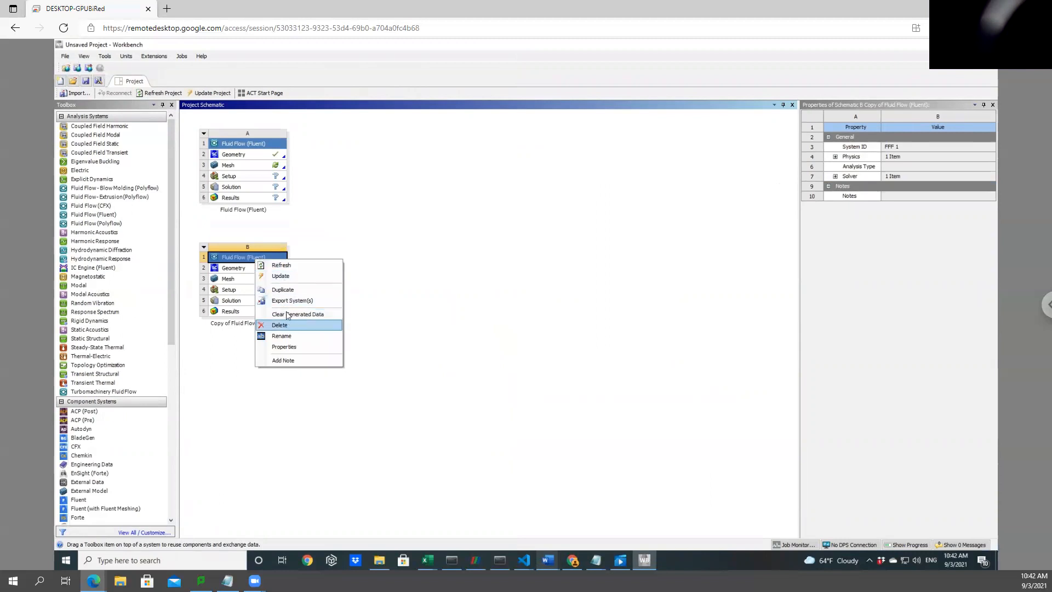
pyautogui.click(285, 290)
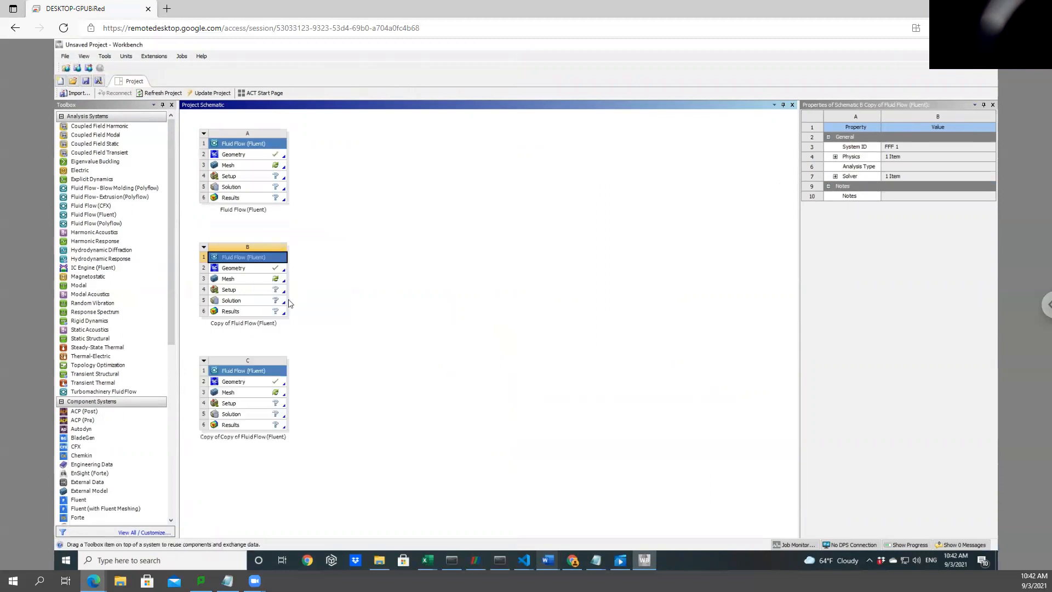
pyautogui.click(357, 341)
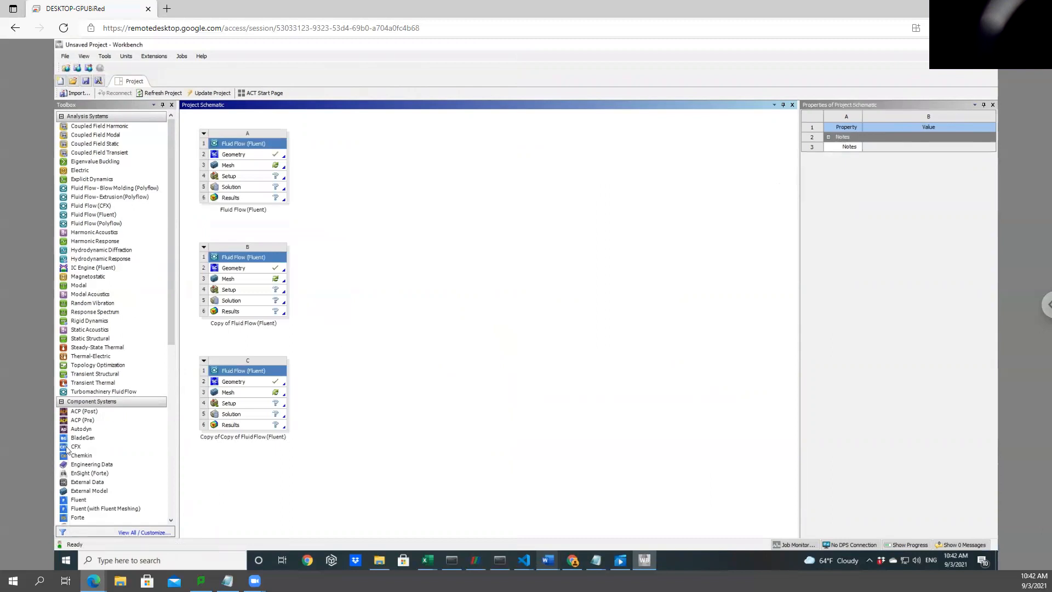
# Open the geometry of the Copy of Copy of Fluid Flow (Fluent) system for editing in SpaceClaim
pyautogui.click(239, 383)
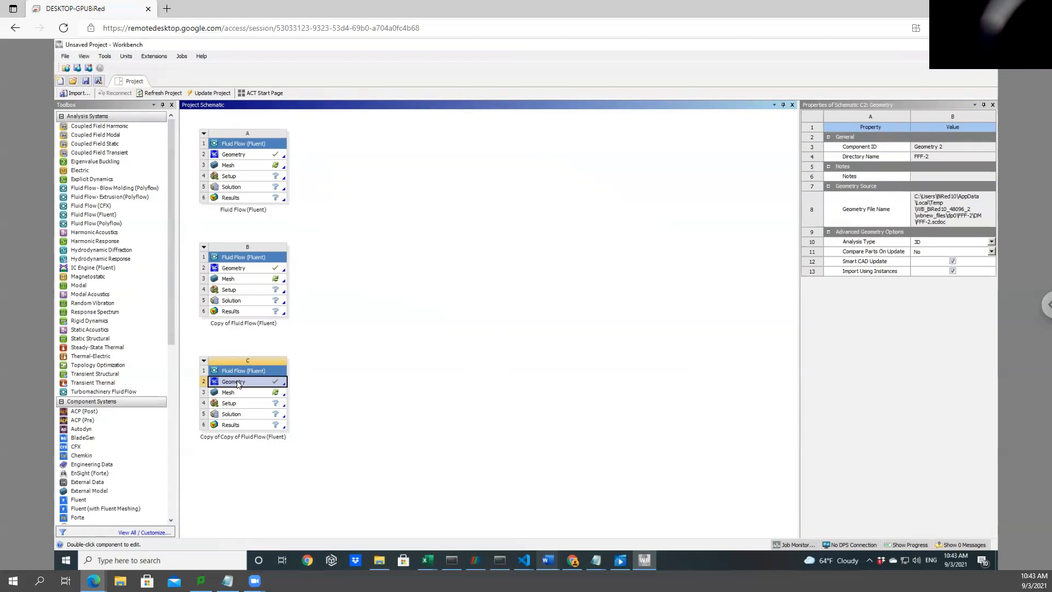
pyautogui.click(368, 255)
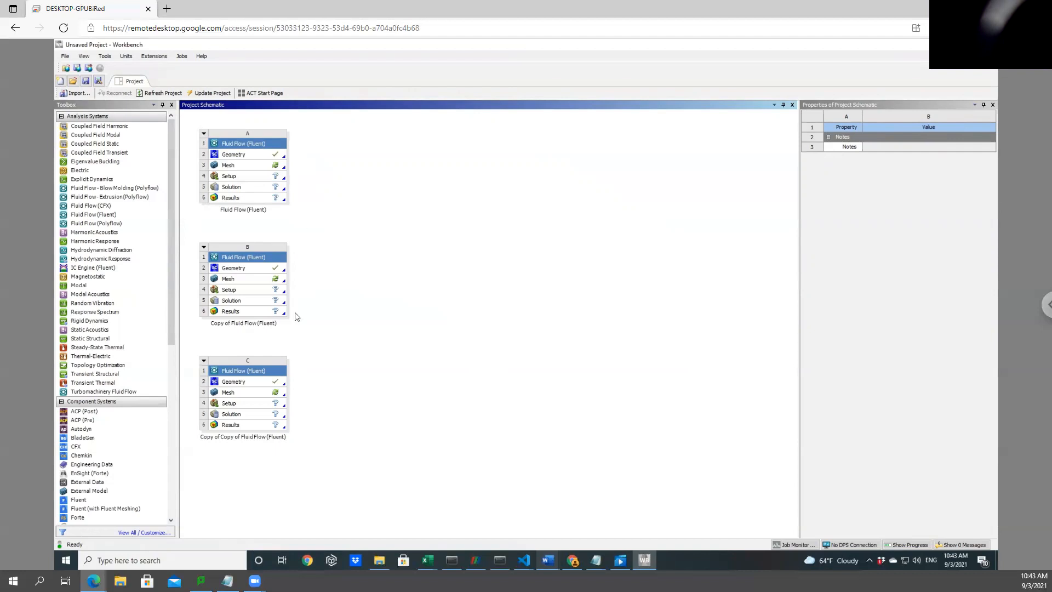
pyautogui.click(251, 381)
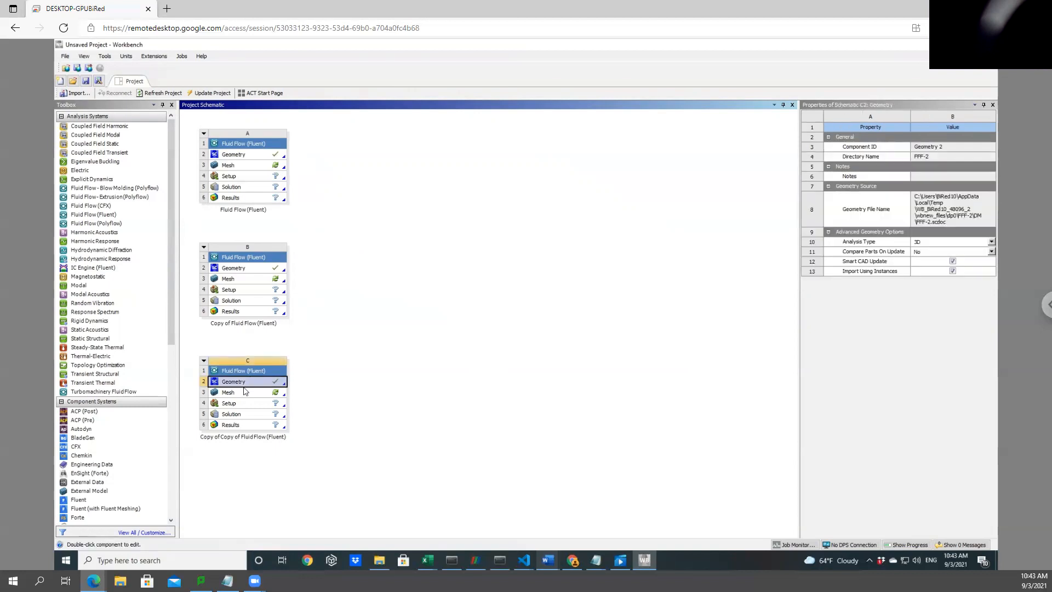
pyautogui.doubleClick(245, 384)
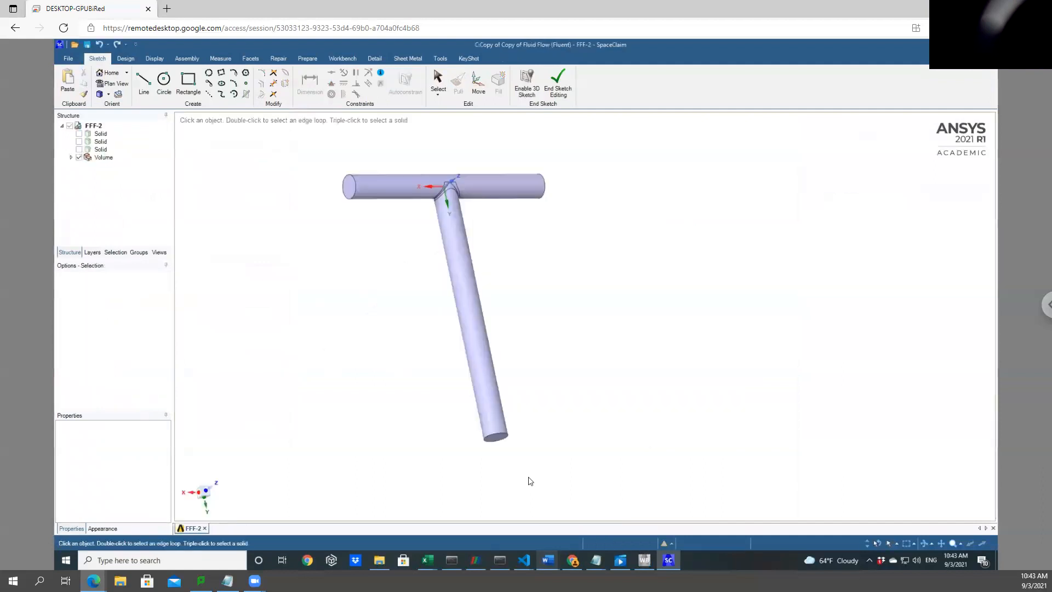
# Show the three hidden pipe solids in the FFF-2 geometry and dismiss the physics suppression tip
pyautogui.click(79, 134)
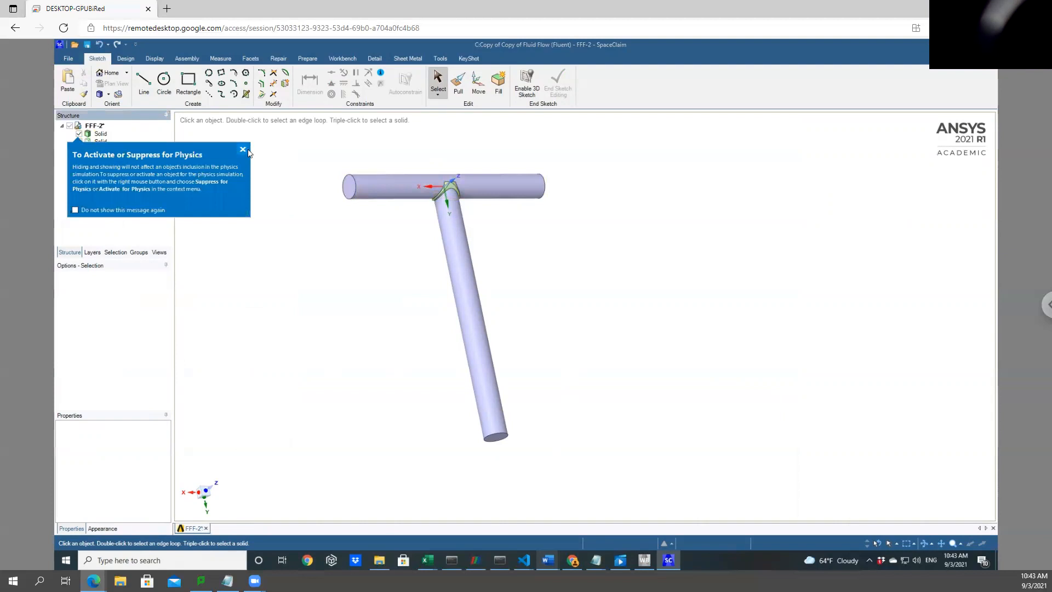
pyautogui.click(243, 149)
pyautogui.click(78, 142)
pyautogui.click(79, 149)
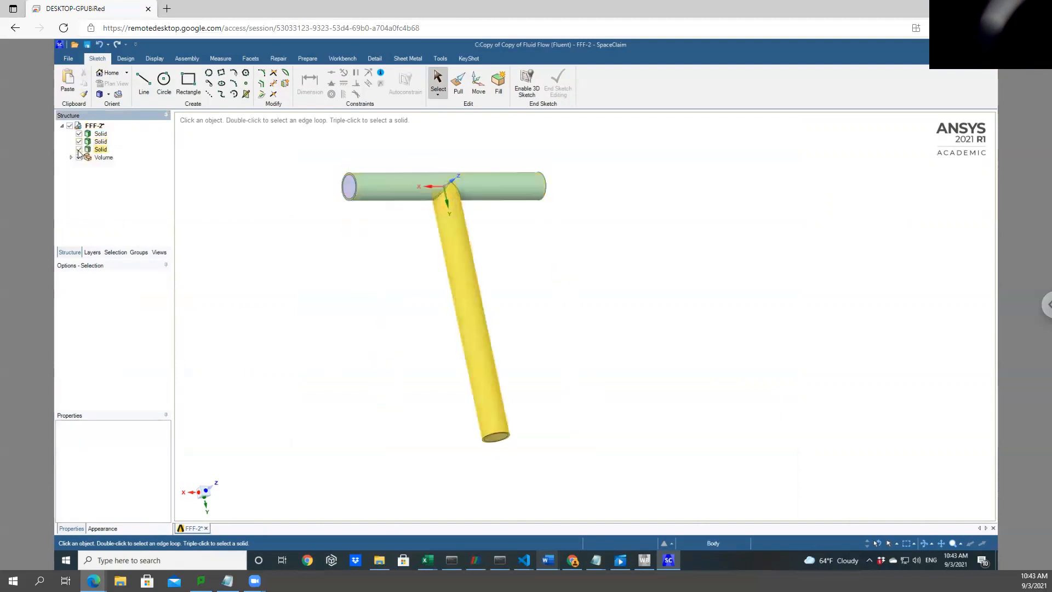
# Delete the Volume component from the FFF-2 geometry, keeping the three pipe solids
pyautogui.click(100, 162)
pyautogui.rightClick(100, 162)
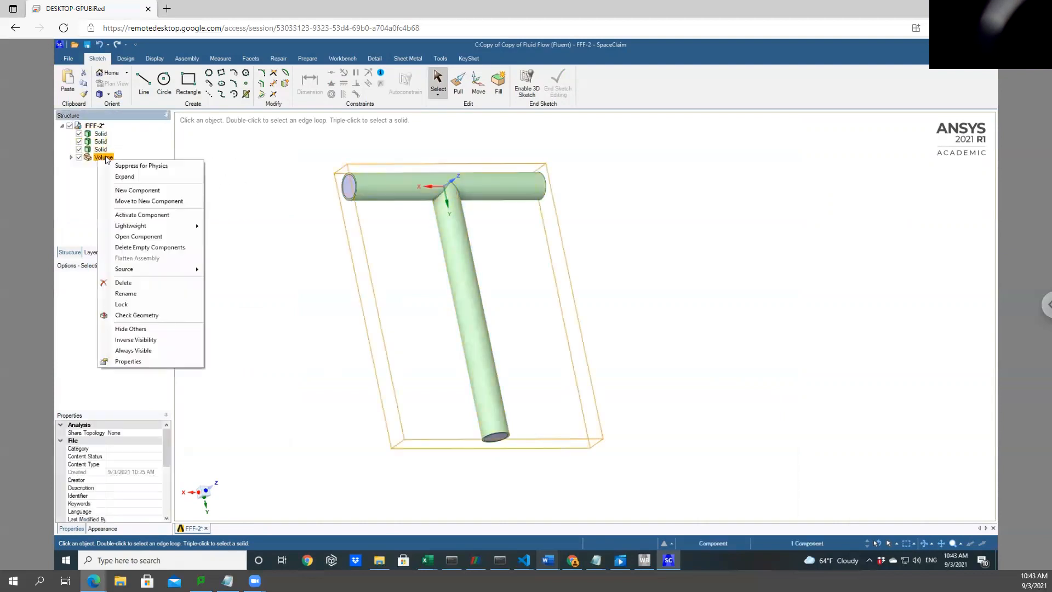
pyautogui.click(129, 282)
pyautogui.moveTo(285, 222)
pyautogui.mouseDown(button='middle')
pyautogui.moveTo(389, 264)
pyautogui.moveTo(368, 249)
pyautogui.moveTo(373, 223)
pyautogui.moveTo(432, 241)
pyautogui.moveTo(540, 180)
pyautogui.moveTo(539, 199)
pyautogui.mouseUp(button='middle')
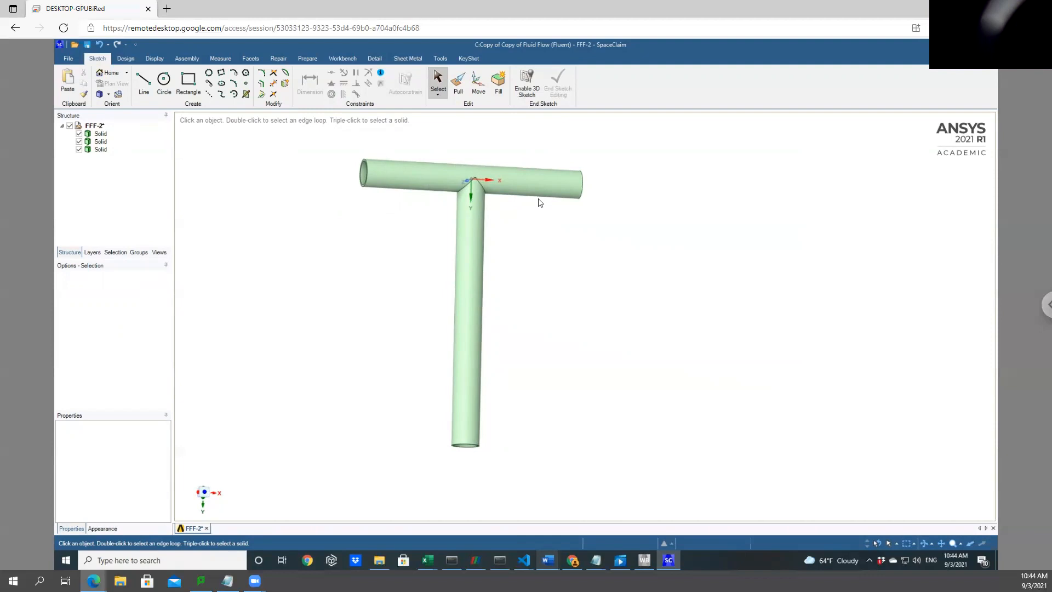
pyautogui.moveTo(547, 202)
pyautogui.mouseDown(button='middle')
pyautogui.moveTo(583, 247)
pyautogui.moveTo(537, 268)
pyautogui.mouseUp(button='middle')
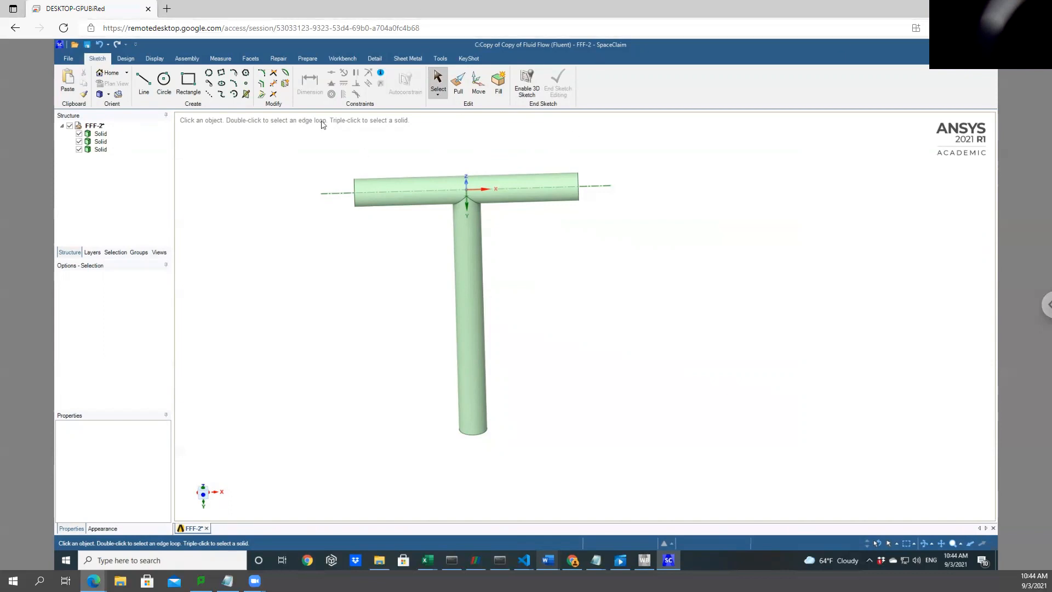
# Switch to the Tutorial document in Word and review the construction instructions for structure-2 and structure-3
pyautogui.moveTo(547, 559)
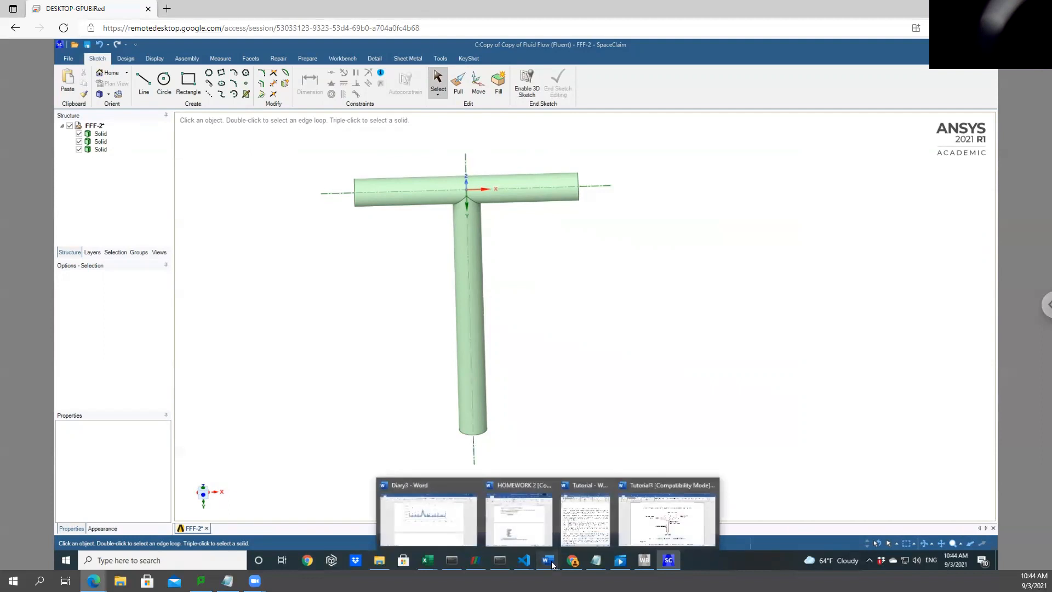
pyautogui.click(573, 540)
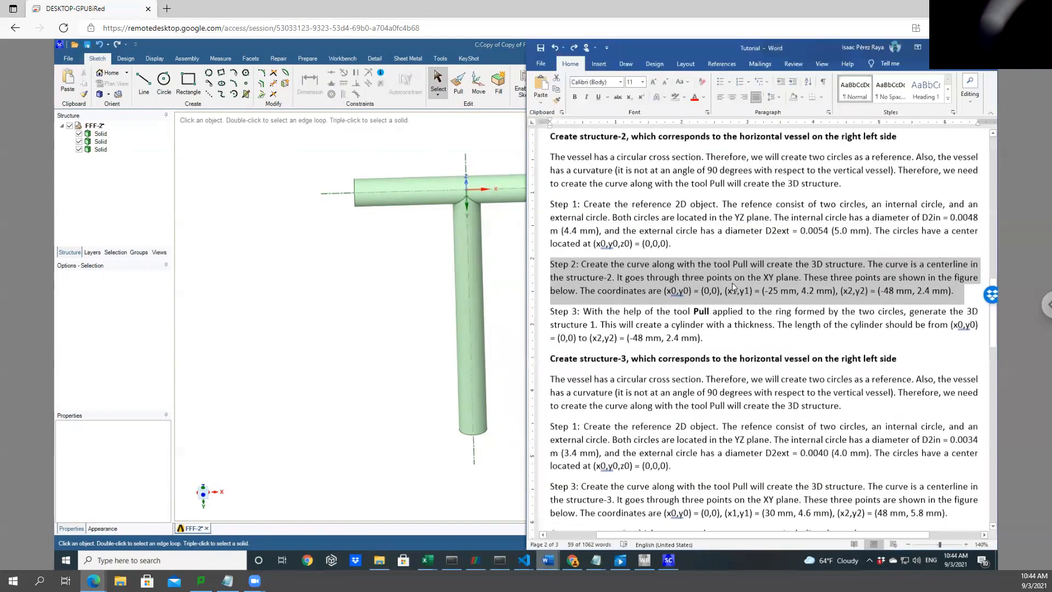
pyautogui.moveTo(551, 355); pyautogui.dragTo(810, 356)
pyautogui.scroll(-2, 809, 364)
pyautogui.scroll(-1, 808, 364)
pyautogui.scroll(5, 800, 363)
pyautogui.scroll(-2, 793, 362)
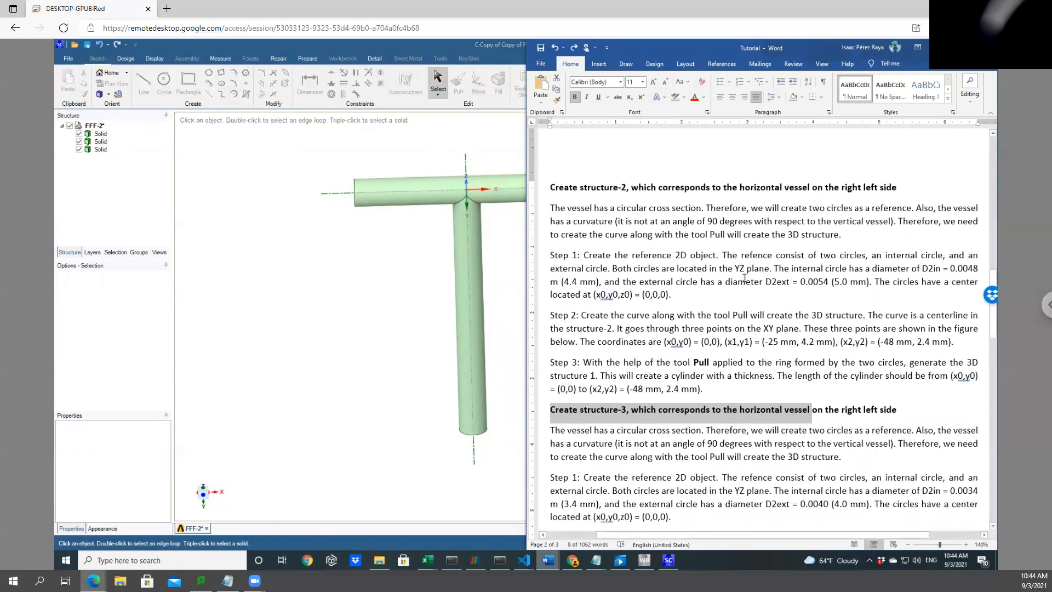
pyautogui.scroll(-5, 745, 274)
pyautogui.scroll(-2, 745, 274)
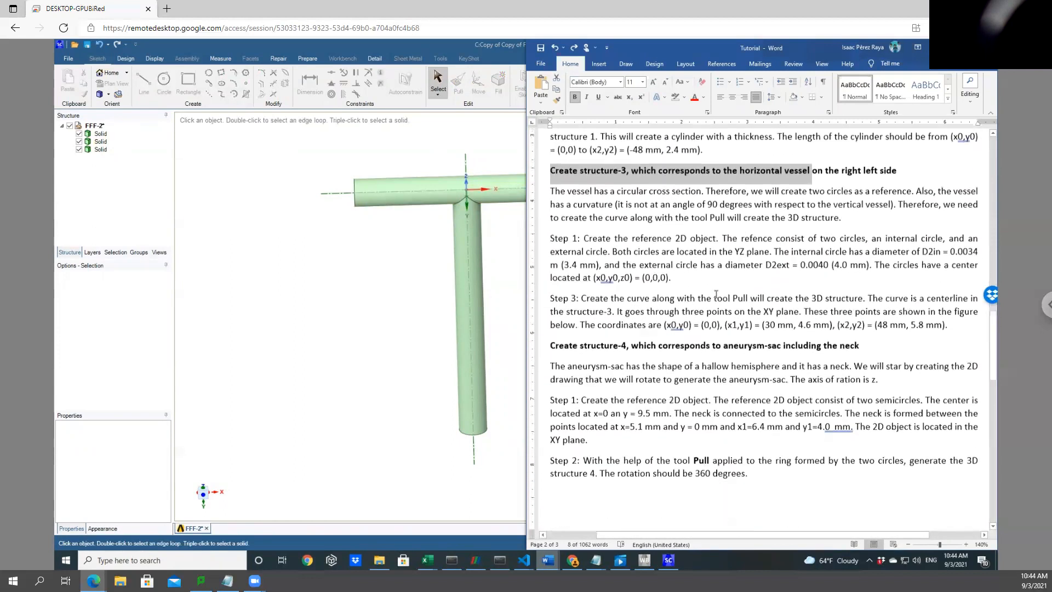
pyautogui.scroll(2, 634, 315)
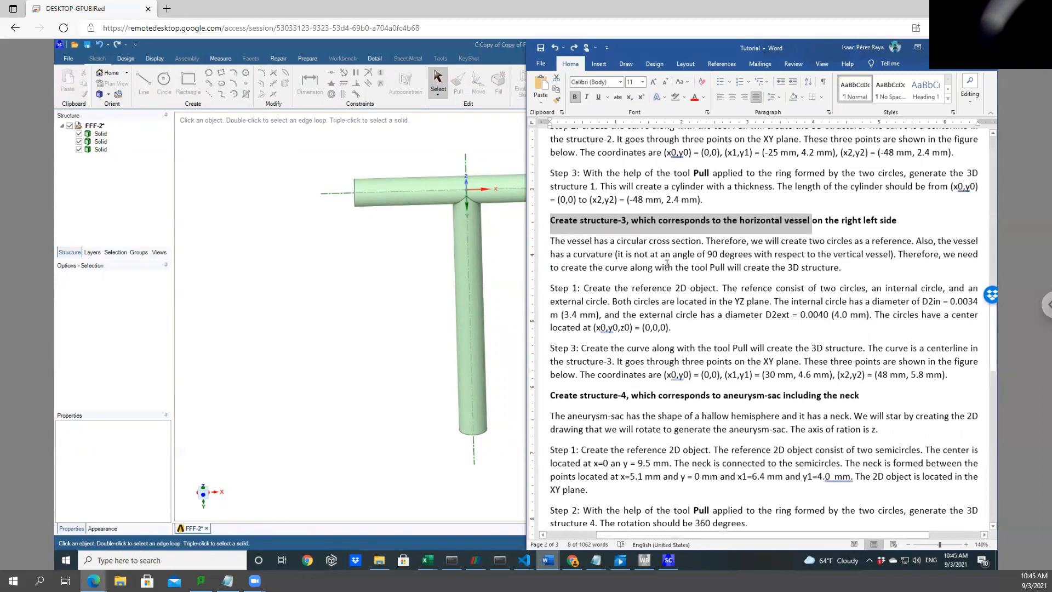
pyautogui.scroll(2, 655, 236)
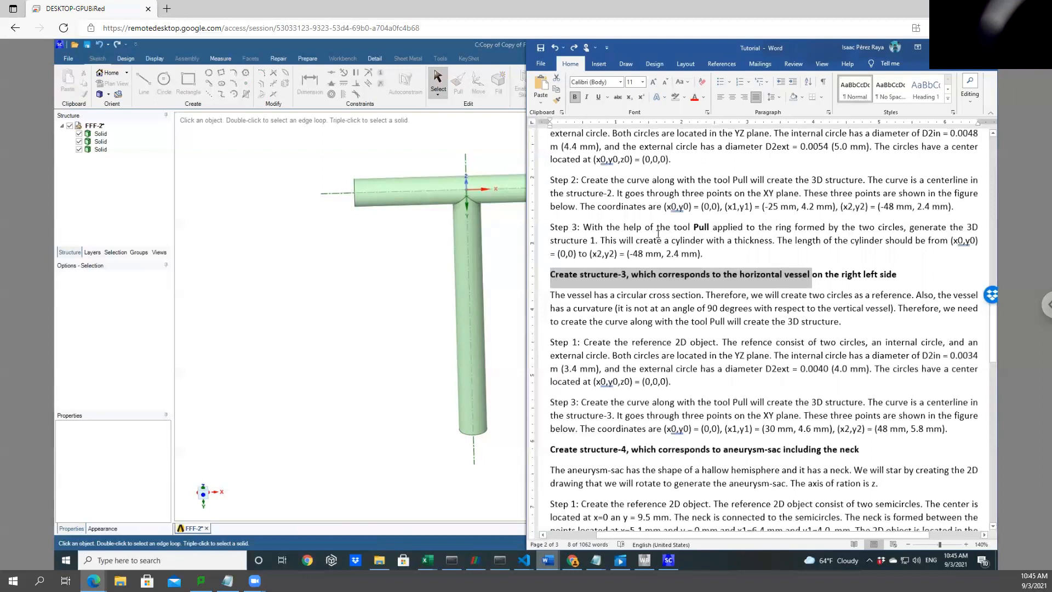
pyautogui.scroll(-1, 647, 226)
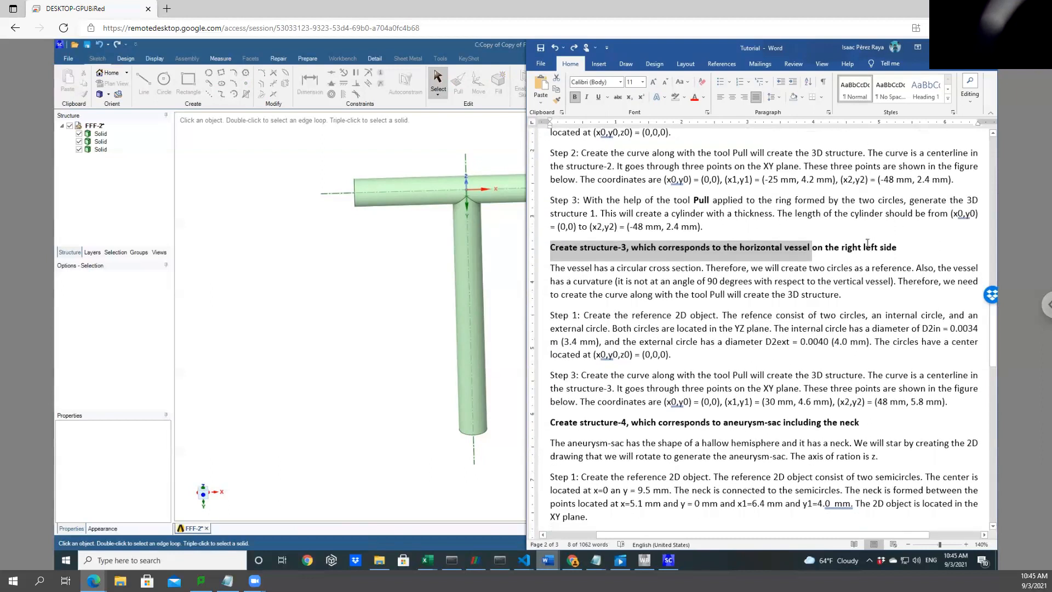
pyautogui.scroll(-2, 769, 301)
pyautogui.click(656, 338)
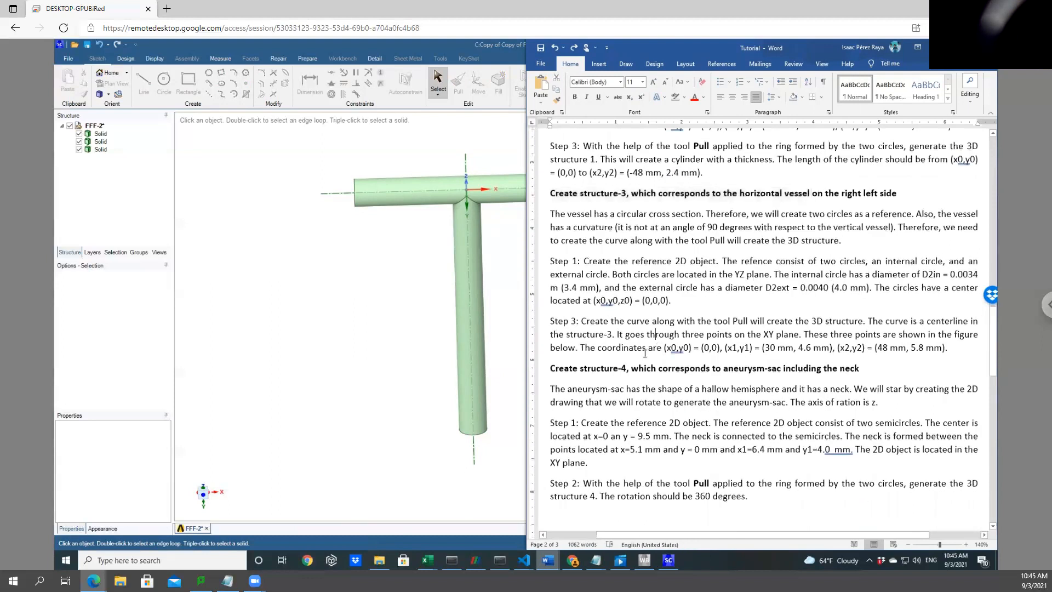
# Find the structure-4 section in the Tutorial document and review its steps for the aneurysm-sac including the neck
pyautogui.scroll(-2, 645, 353)
pyautogui.moveTo(555, 311); pyautogui.dragTo(811, 313)
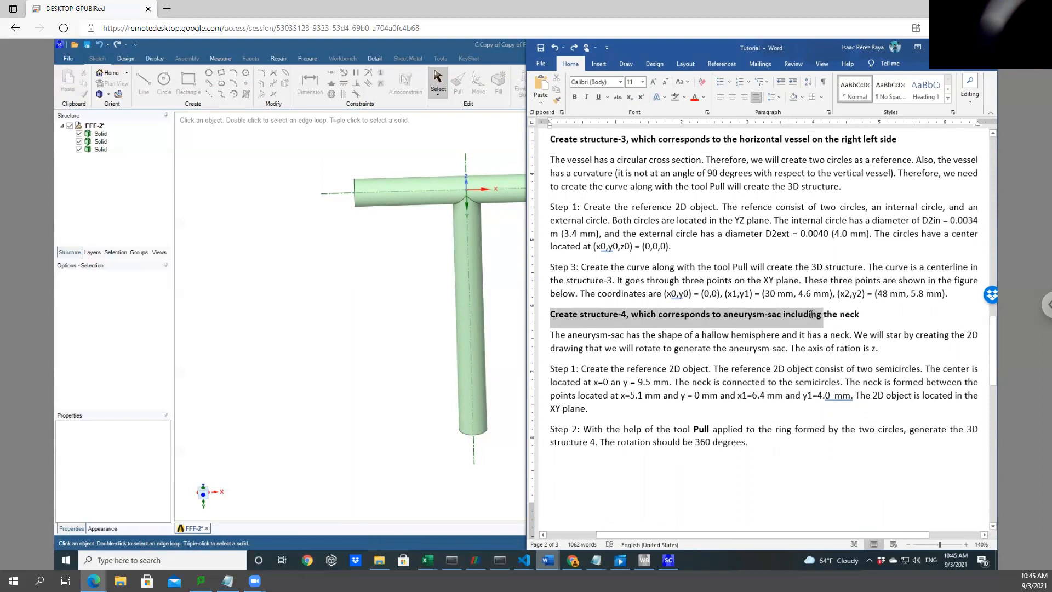
pyautogui.moveTo(827, 314); pyautogui.dragTo(862, 312)
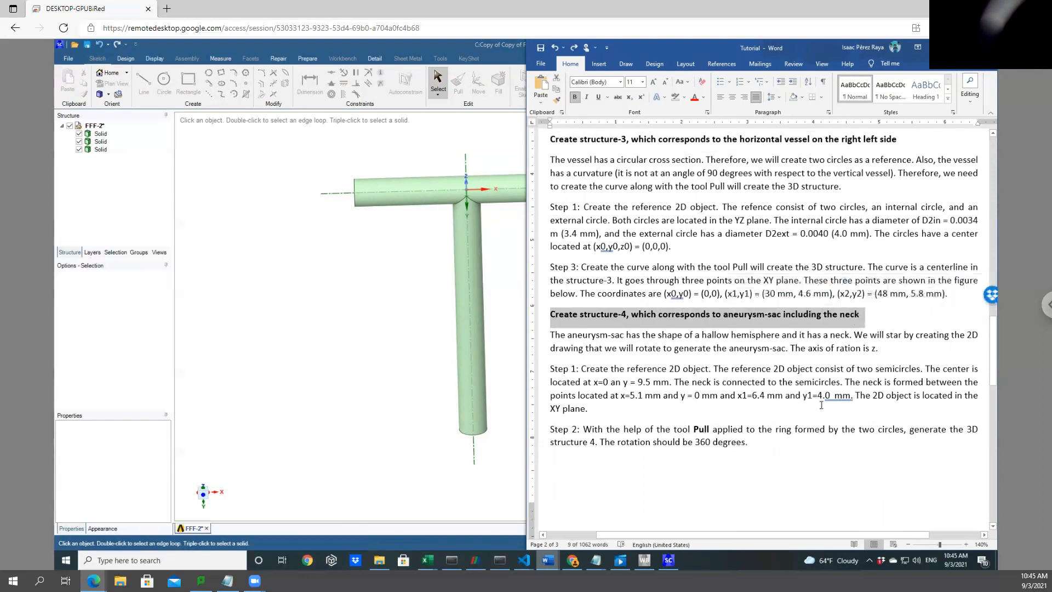
pyautogui.scroll(-3, 821, 403)
pyautogui.scroll(-1, 821, 403)
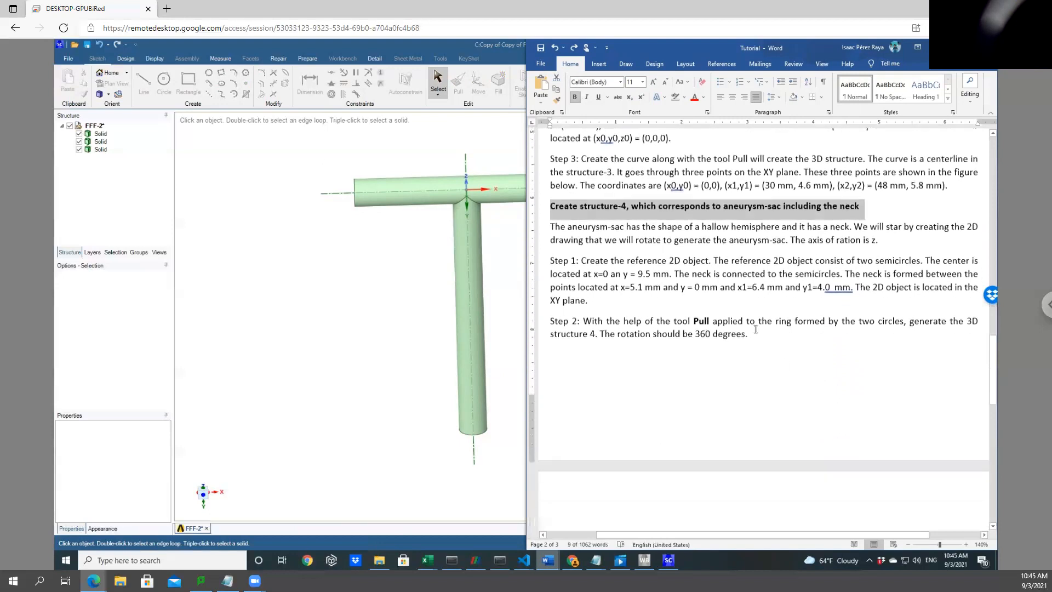
pyautogui.click(716, 302)
pyautogui.scroll(-1, 724, 304)
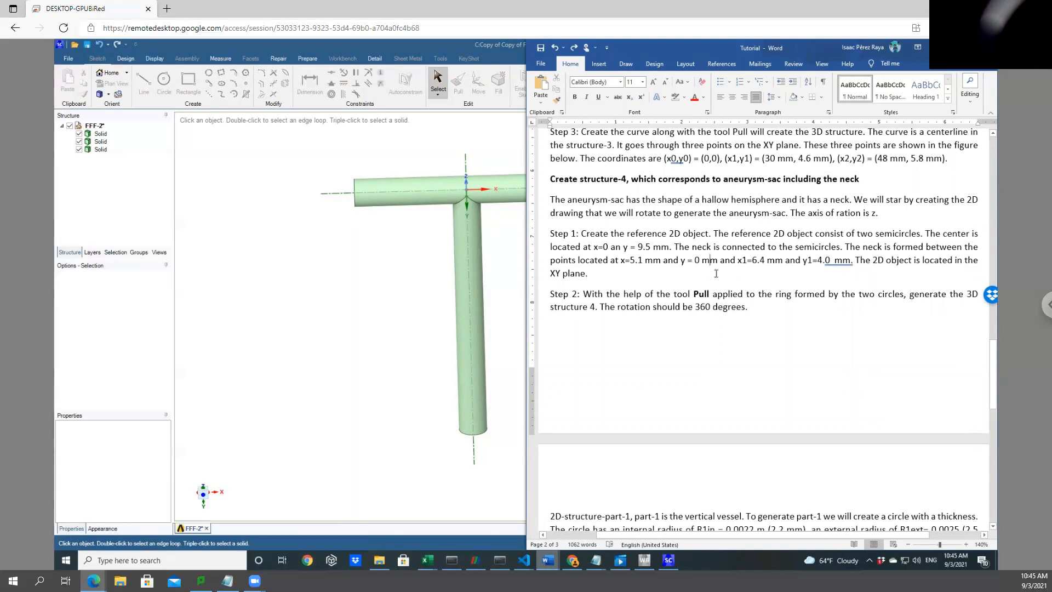
# Read step 1 of structure-4 for the semicircles' center, the neck points and the plane of the 2D object
pyautogui.moveTo(551, 235); pyautogui.dragTo(907, 237)
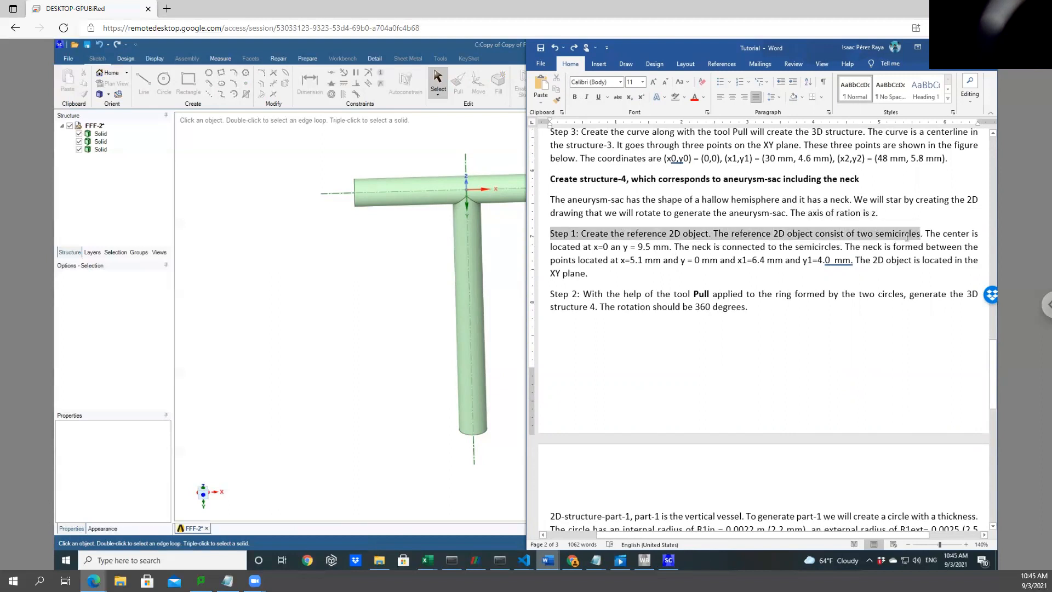
pyautogui.click(621, 248)
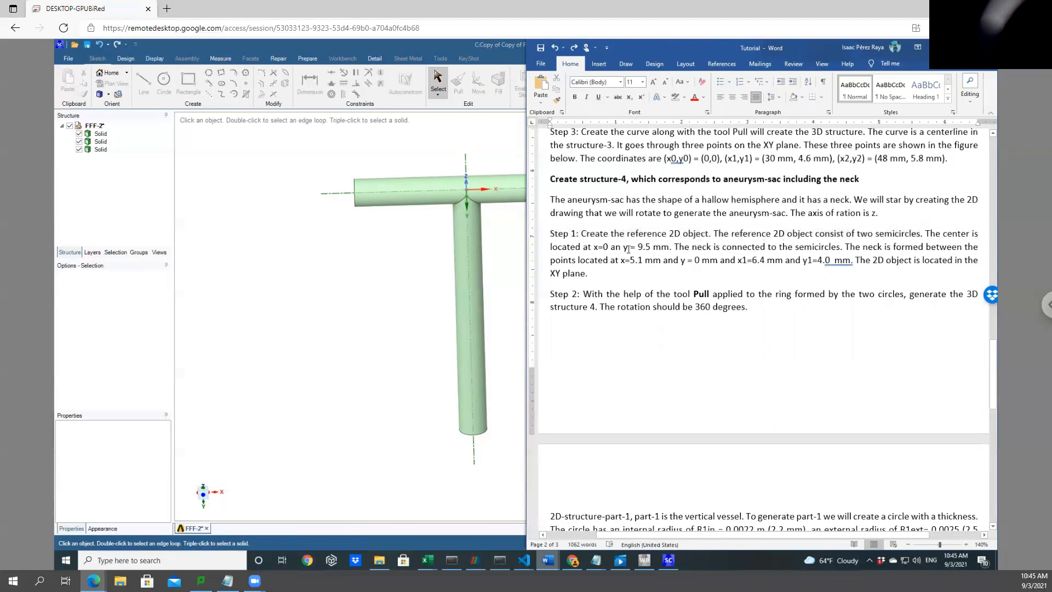
pyautogui.moveTo(669, 247); pyautogui.dragTo(557, 251)
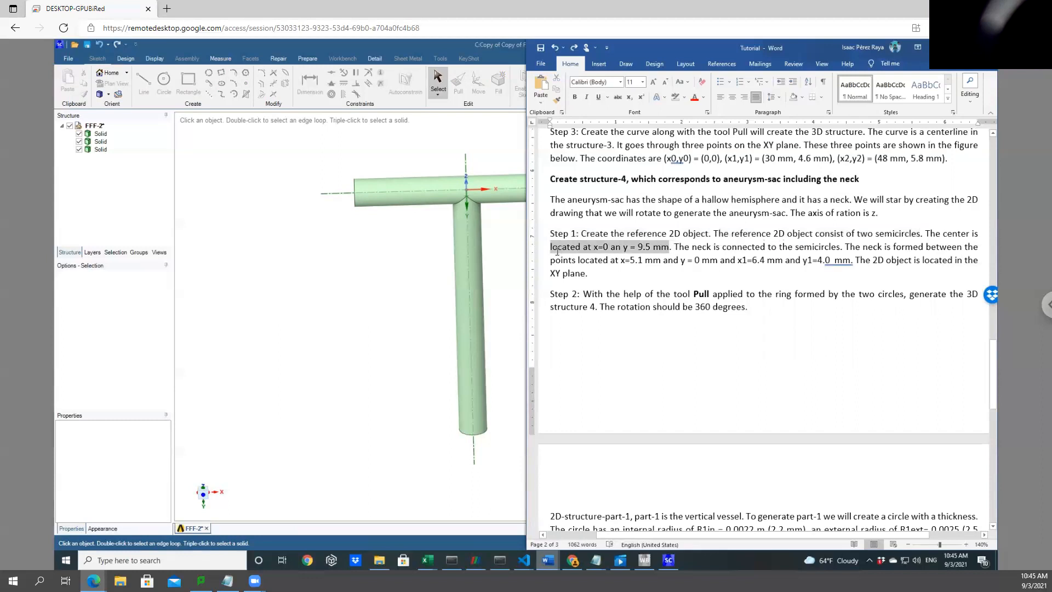
pyautogui.moveTo(693, 247); pyautogui.dragTo(841, 247)
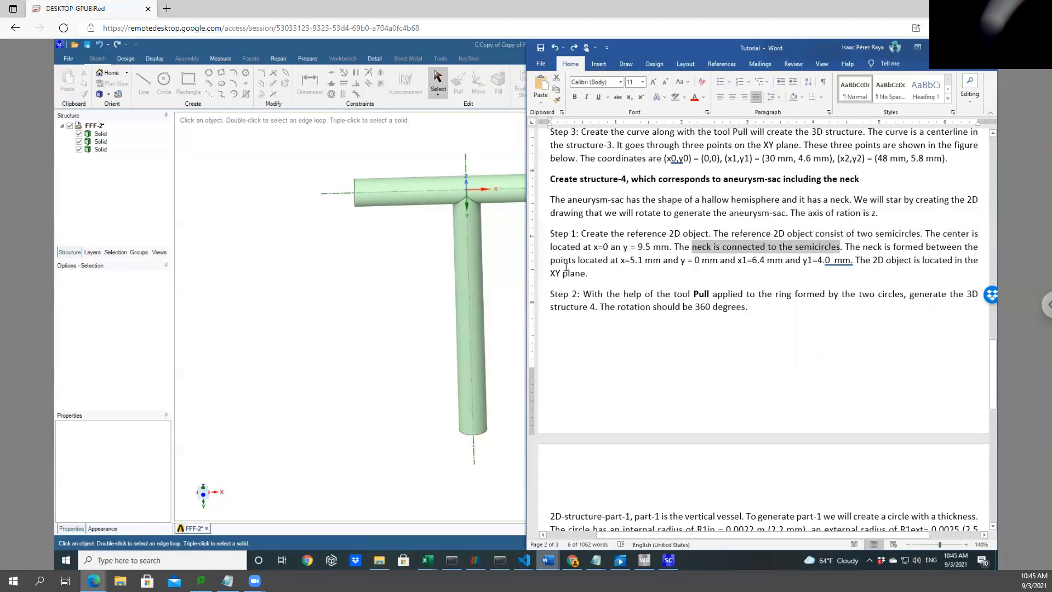
pyautogui.moveTo(550, 261); pyautogui.dragTo(638, 275)
pyautogui.click(875, 278)
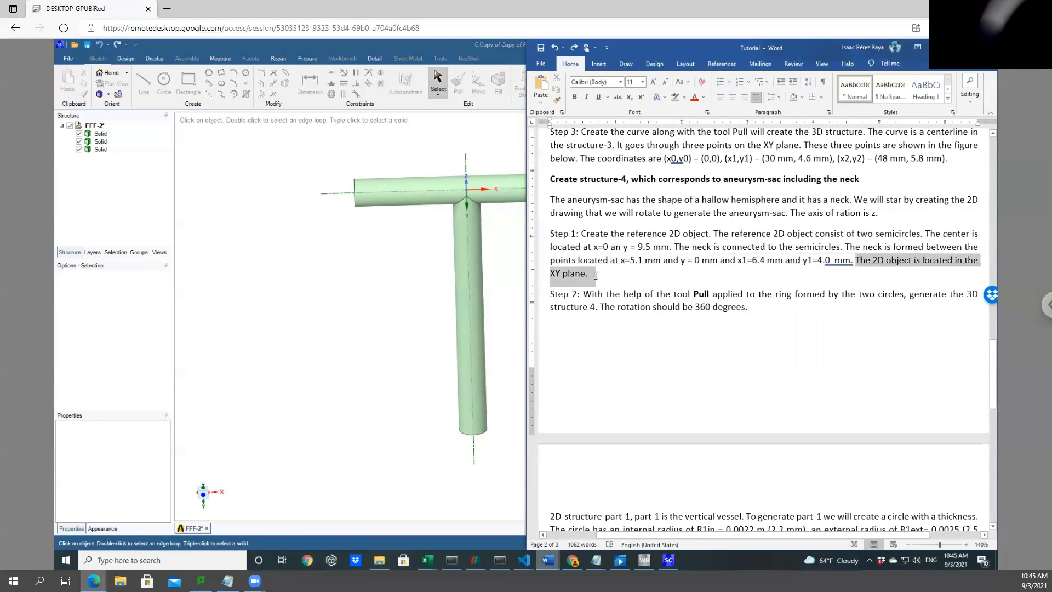
# Switch back to SpaceClaim and examine the junction of the three pipes around the origin
pyautogui.click(350, 260)
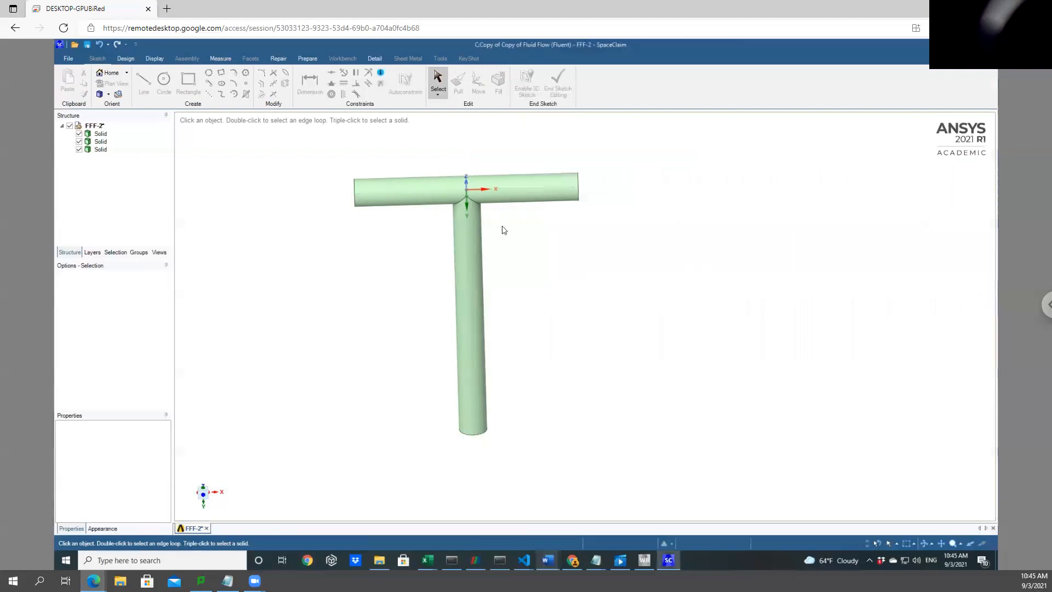
pyautogui.scroll(4, 478, 177)
pyautogui.scroll(2, 480, 181)
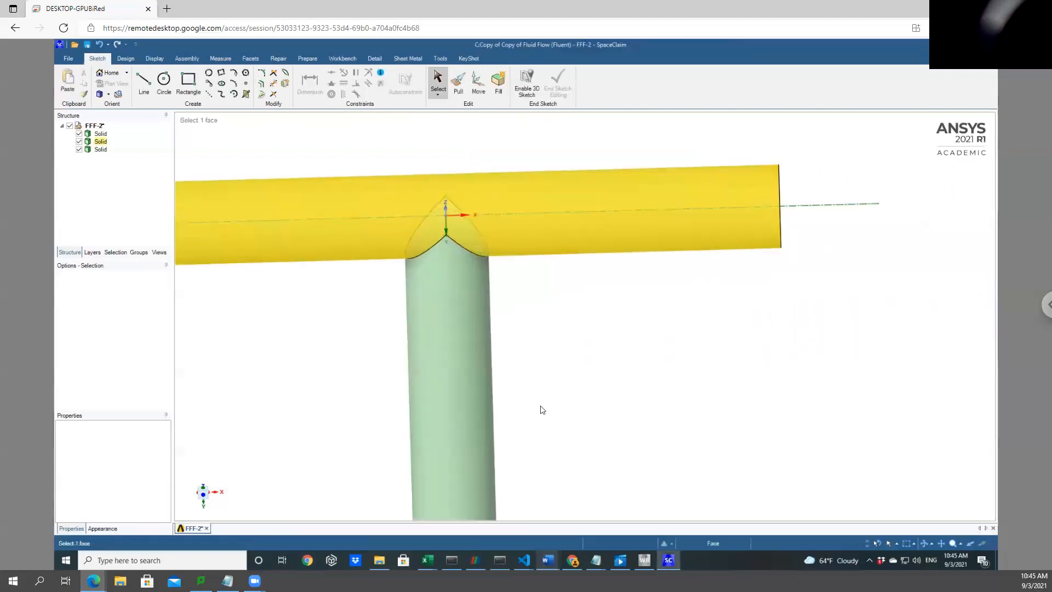
# Check the structure-4 Pull instructions in the Word Tutorial document and return to the pipe model in SpaceClaim
pyautogui.moveTo(564, 568)
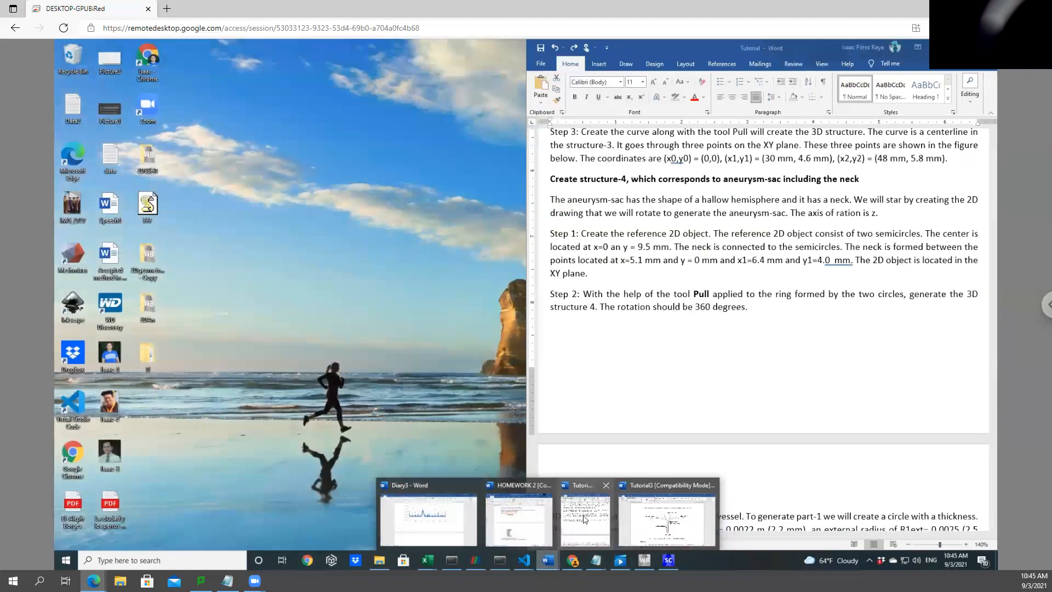
pyautogui.click(584, 520)
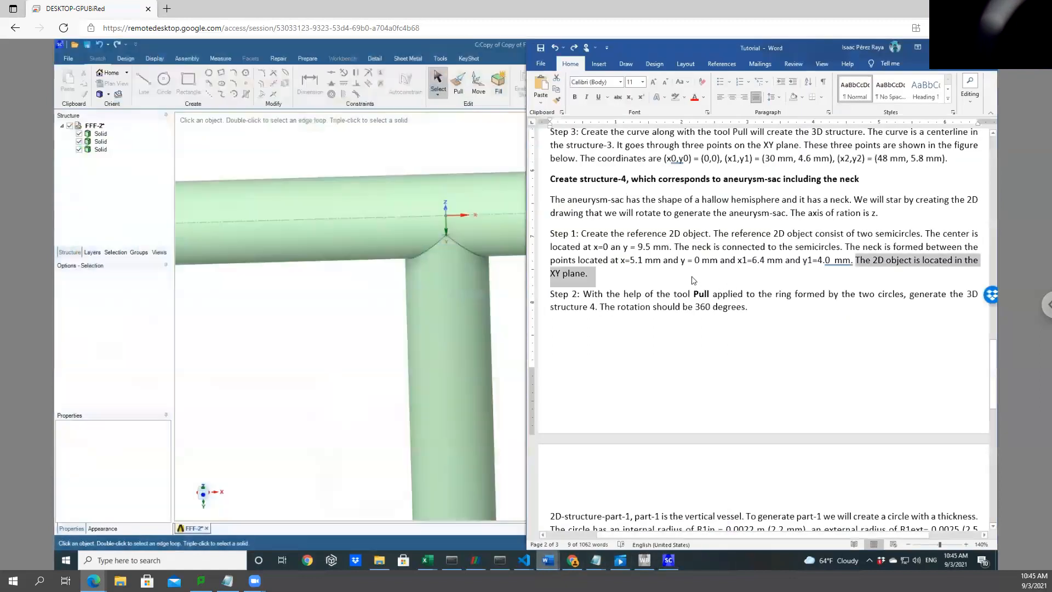
pyautogui.scroll(-1, 692, 282)
pyautogui.scroll(-3, 691, 284)
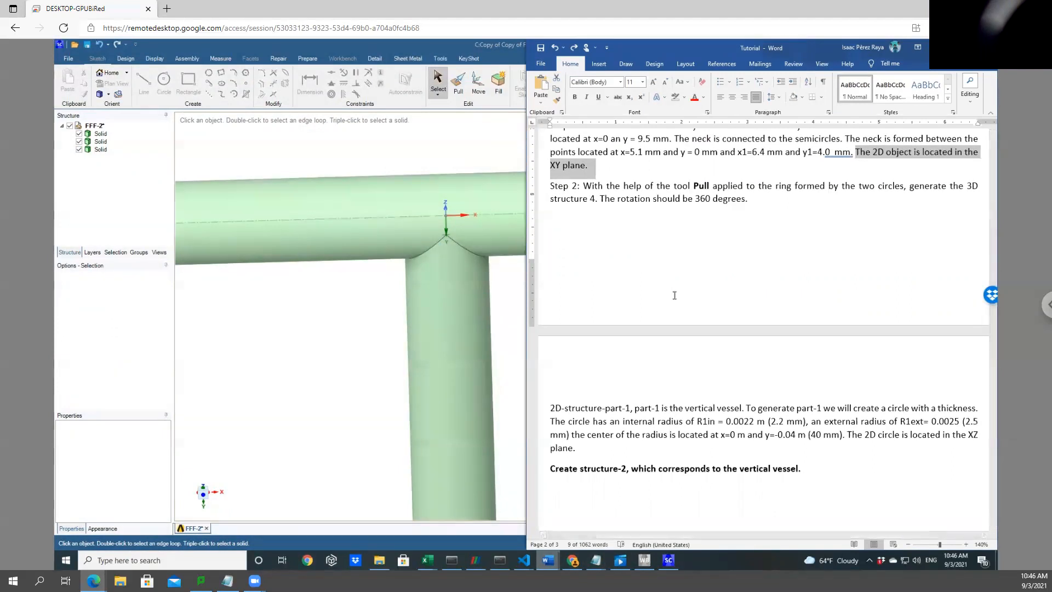
pyautogui.click(454, 145)
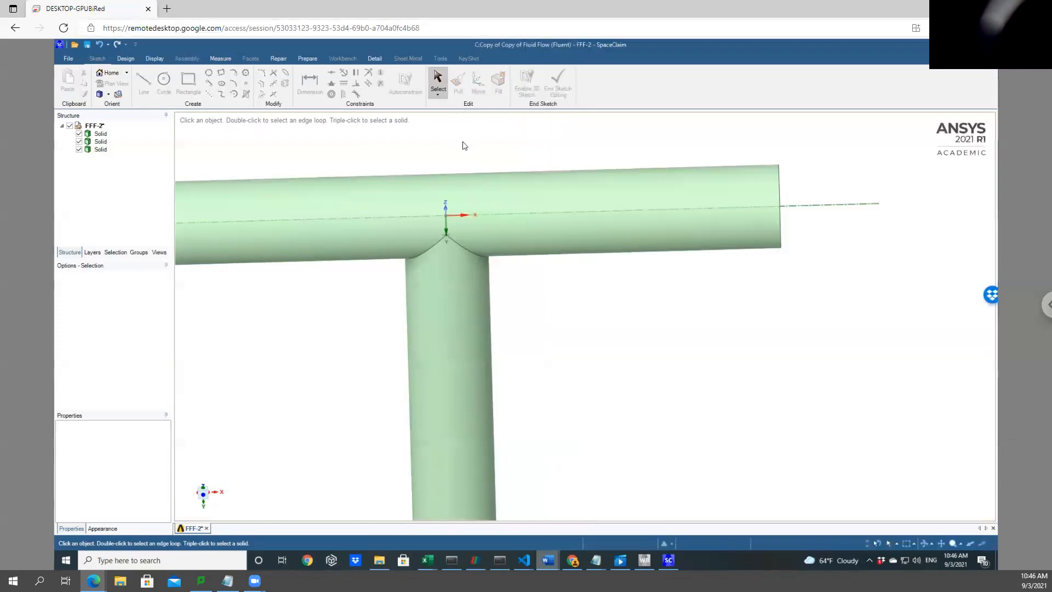
pyautogui.click(463, 175)
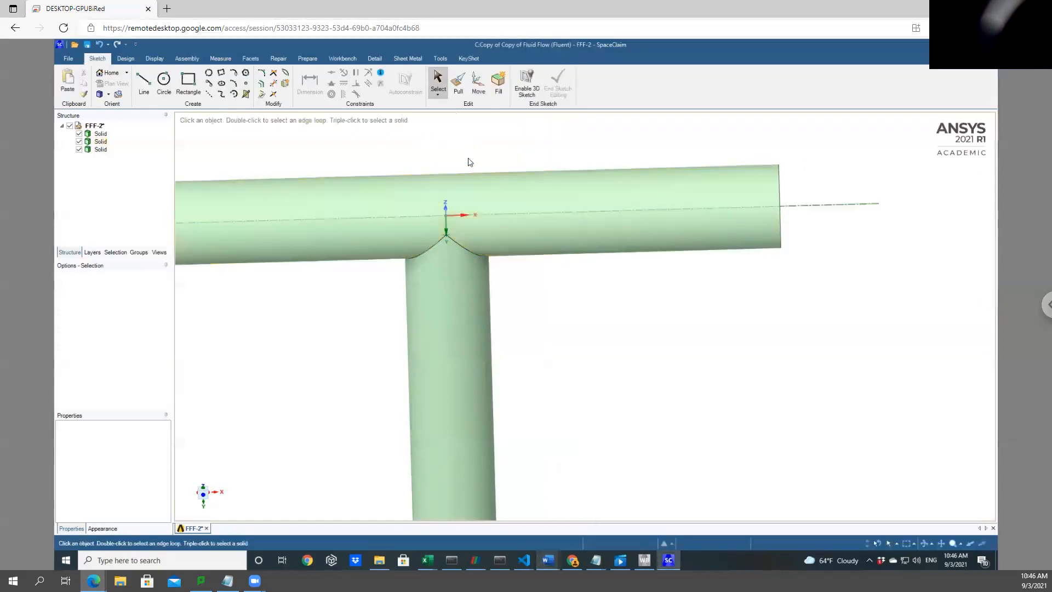
# Reopen the Tutorial document in Word and check which plane the structure-4 2D object is located in
pyautogui.moveTo(548, 560)
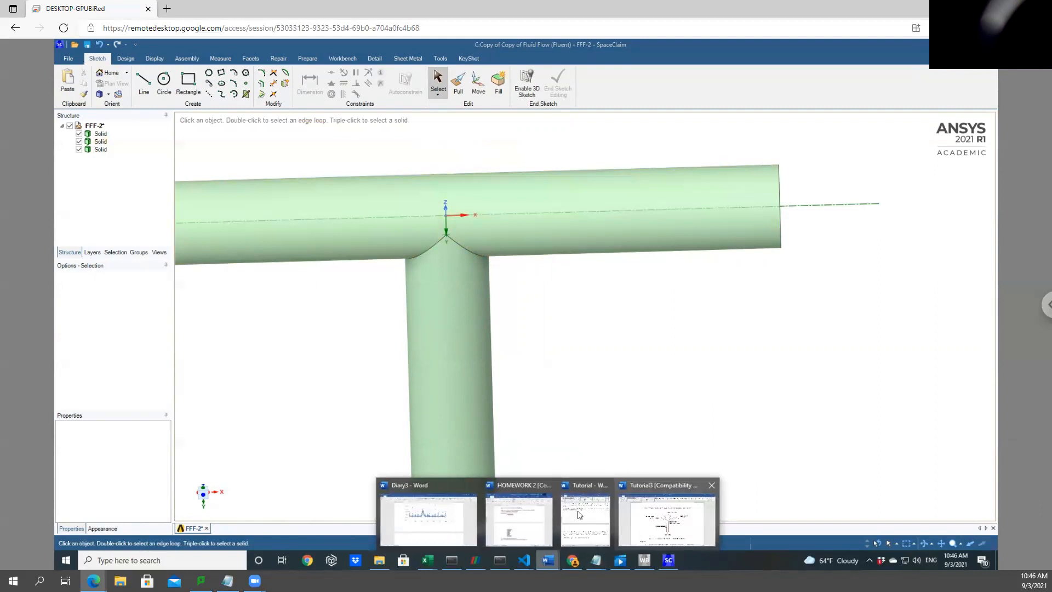
pyautogui.click(558, 520)
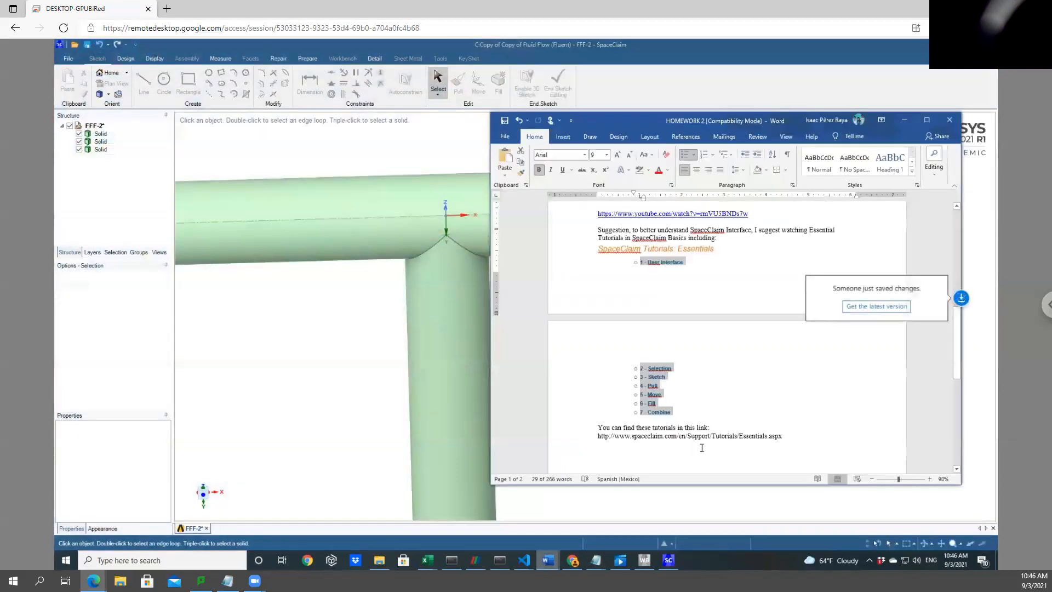
pyautogui.moveTo(548, 560)
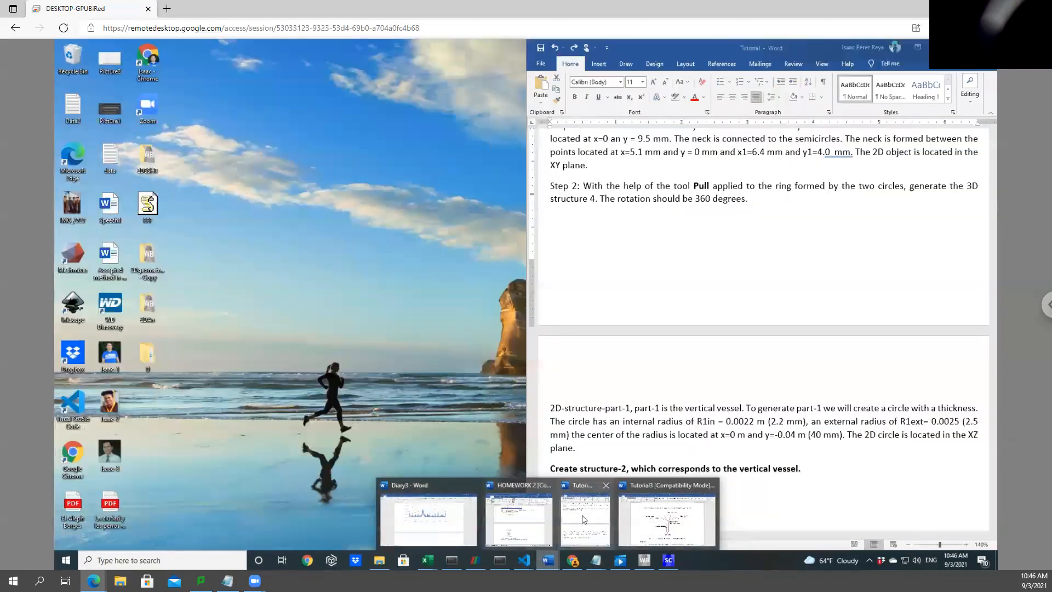
pyautogui.click(583, 519)
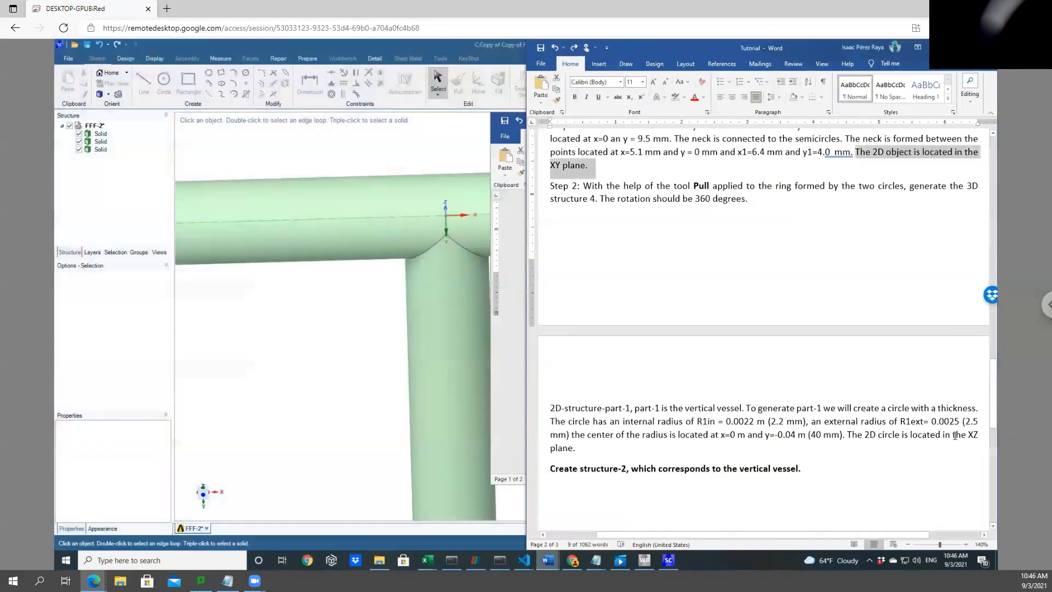
pyautogui.click(983, 435)
pyautogui.scroll(3, 853, 352)
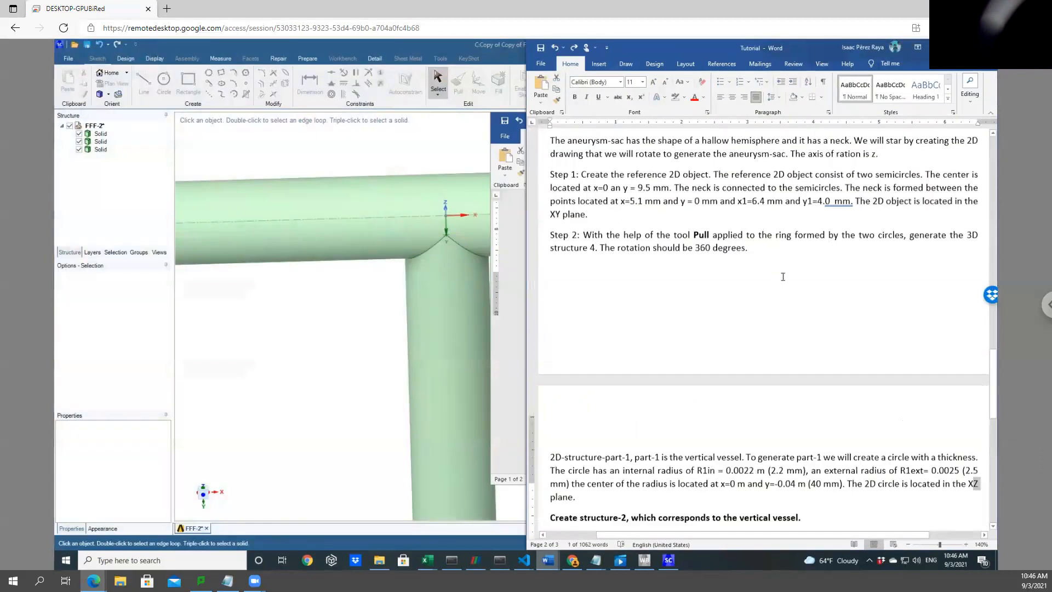
pyautogui.moveTo(550, 246); pyautogui.dragTo(564, 247)
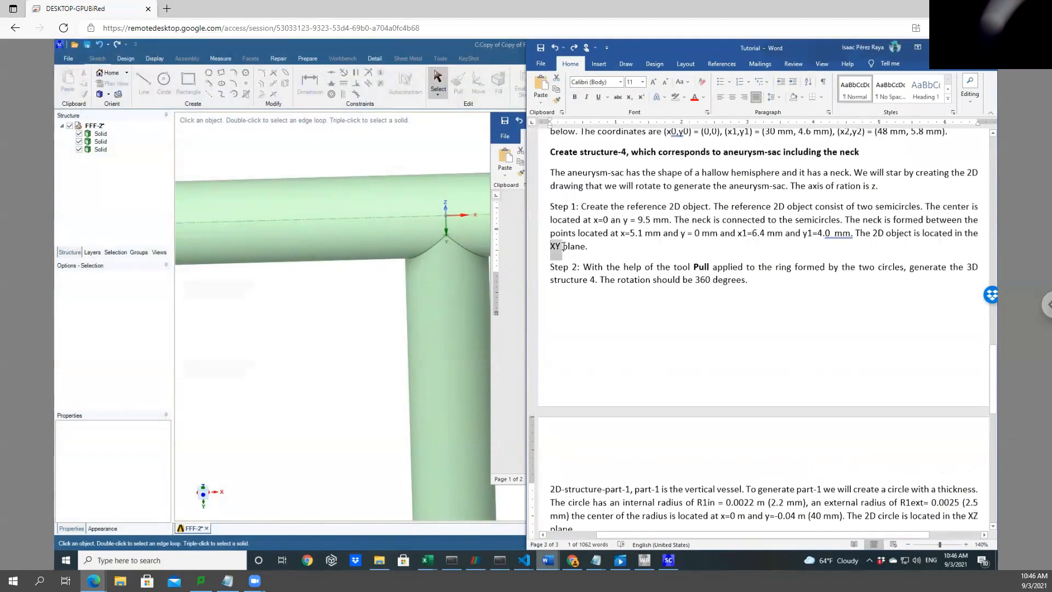
# Return to SpaceClaim and inspect the axes at the pipe junction and the whole T-shaped geometry
pyautogui.click(296, 269)
pyautogui.scroll(4, 454, 213)
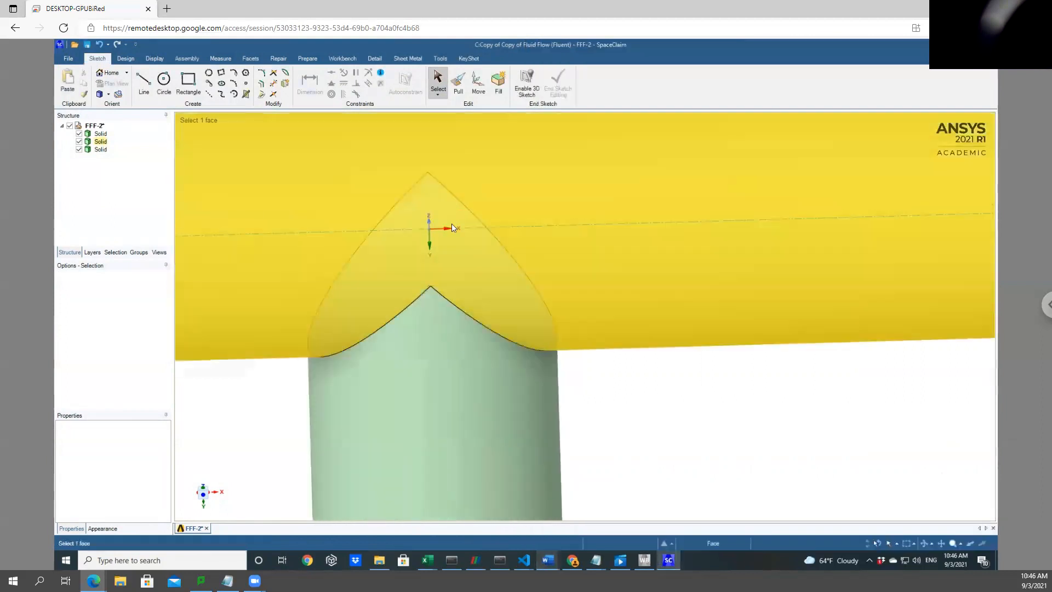
pyautogui.scroll(-8, 452, 227)
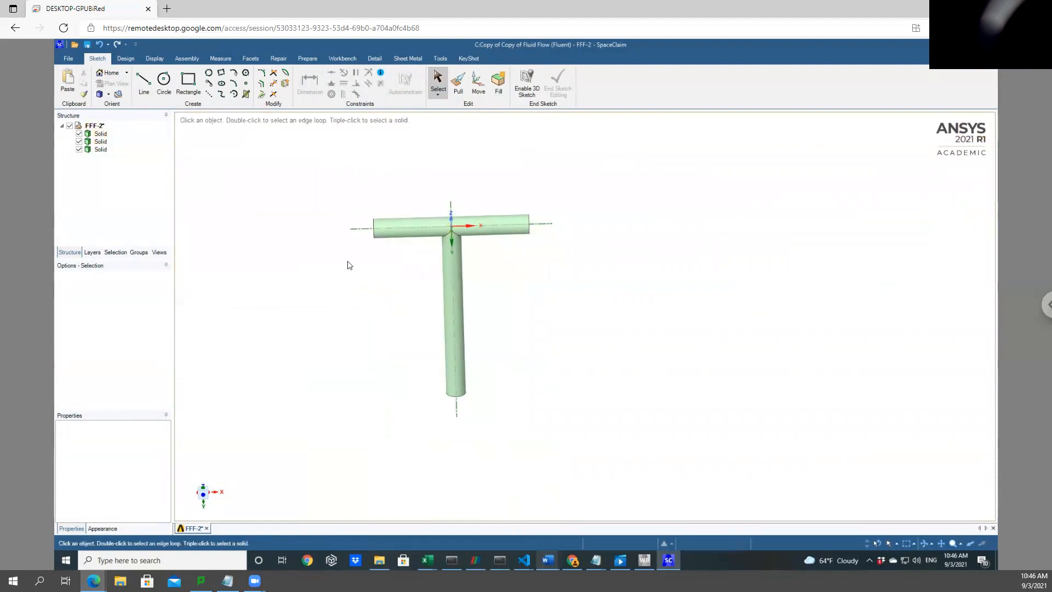
# Start a sketch on the plane through the origin's X and Y axes and view it in plan
pyautogui.click(467, 227)
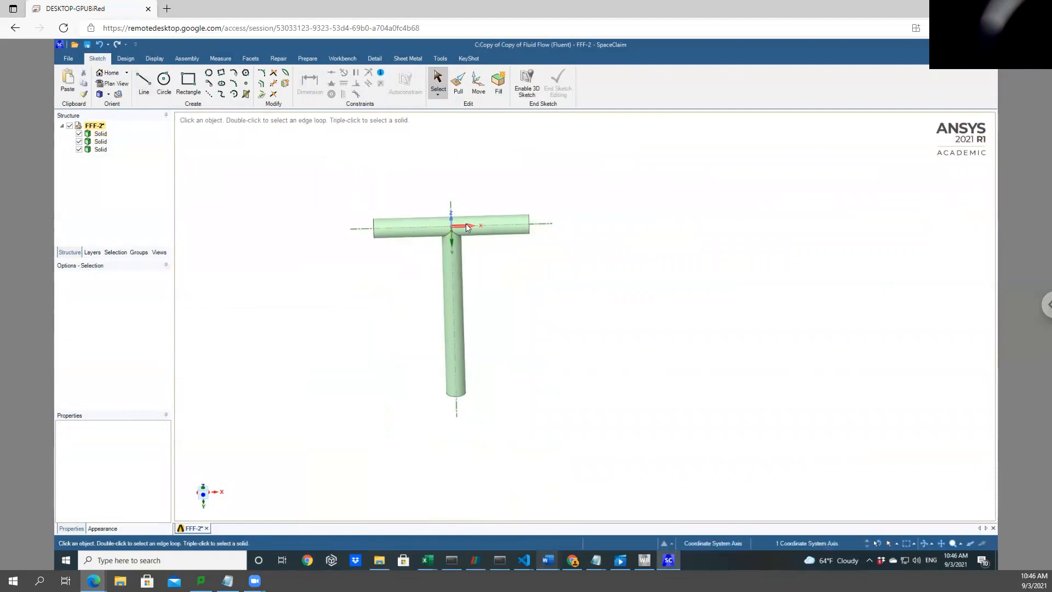
pyautogui.keyDown('ctrl'); pyautogui.click(453, 237); pyautogui.keyUp('ctrl')
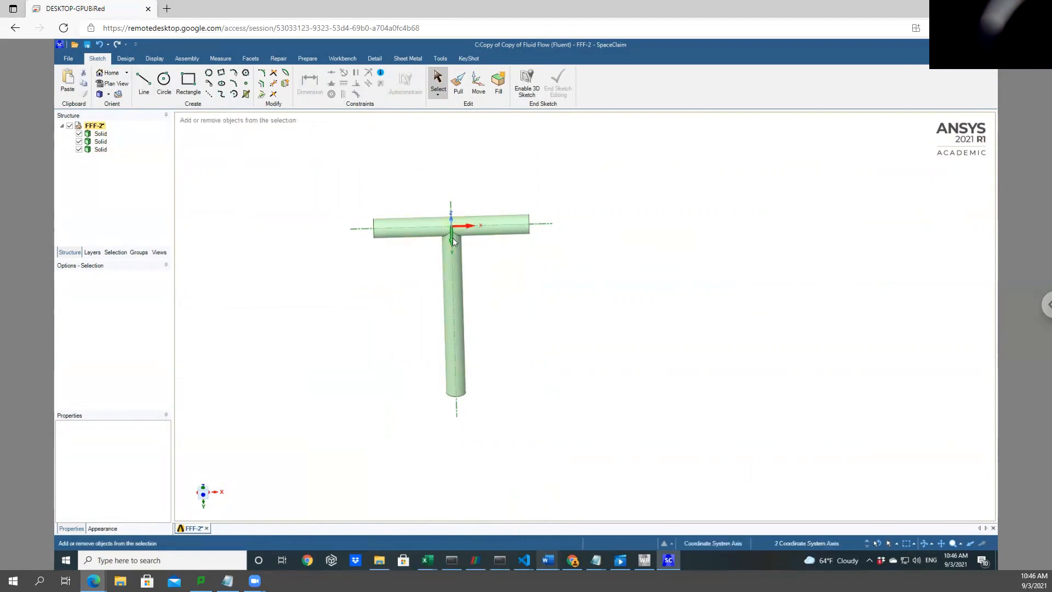
pyautogui.click(126, 59)
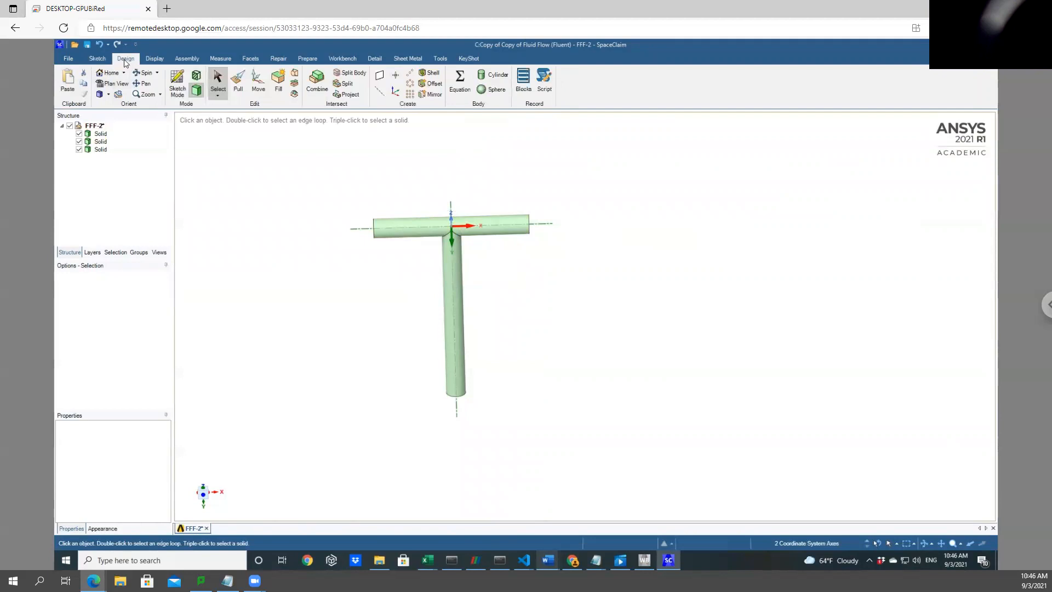
pyautogui.click(177, 79)
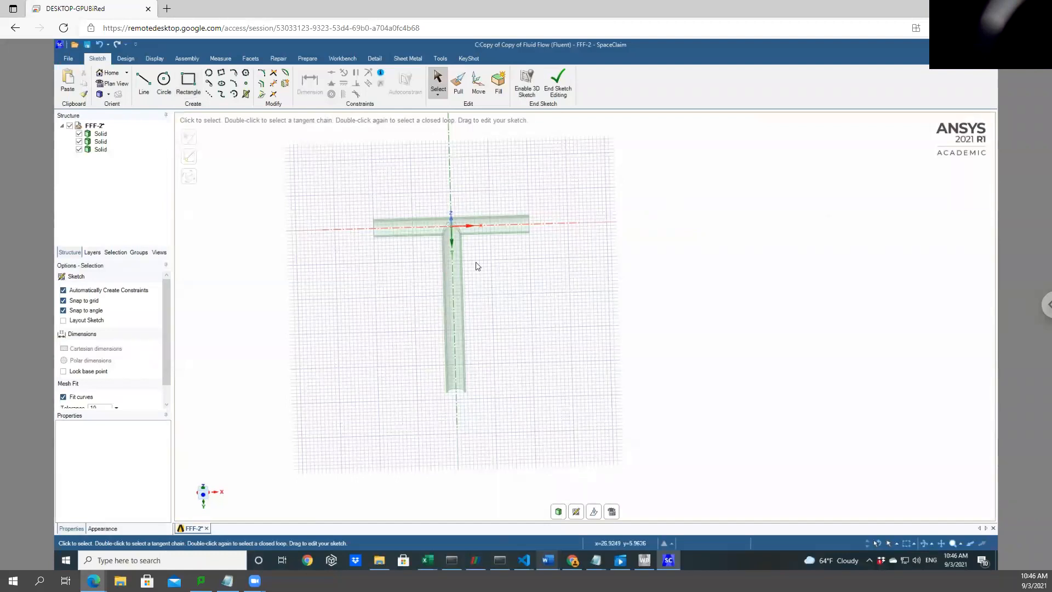
pyautogui.click(99, 96)
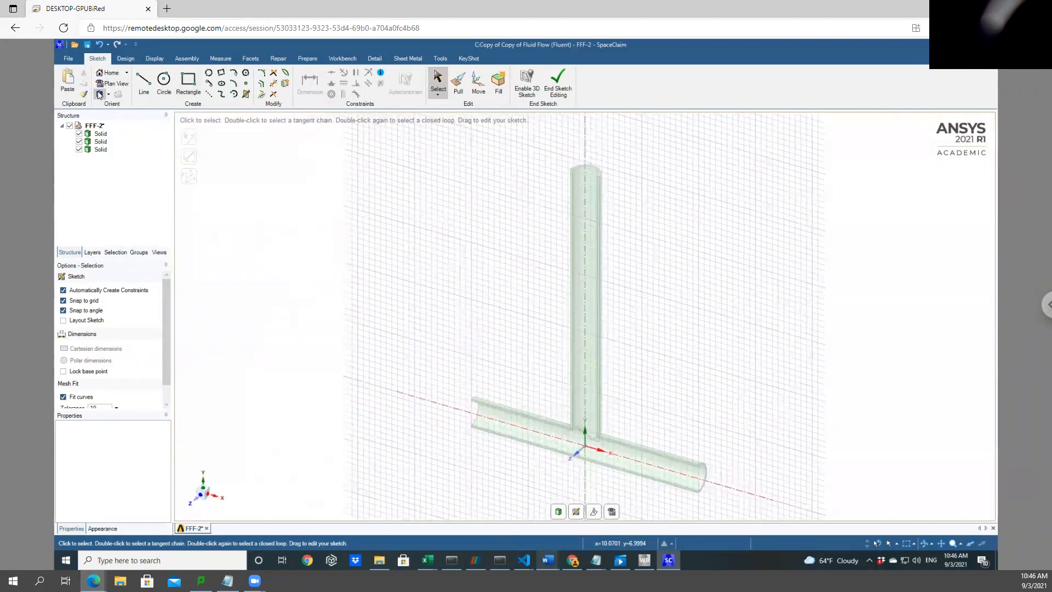
pyautogui.click(107, 85)
# Draw a 17 mm diameter circle centred on the vertical axis, about 12 mm below the origin
pyautogui.scroll(2, 584, 473)
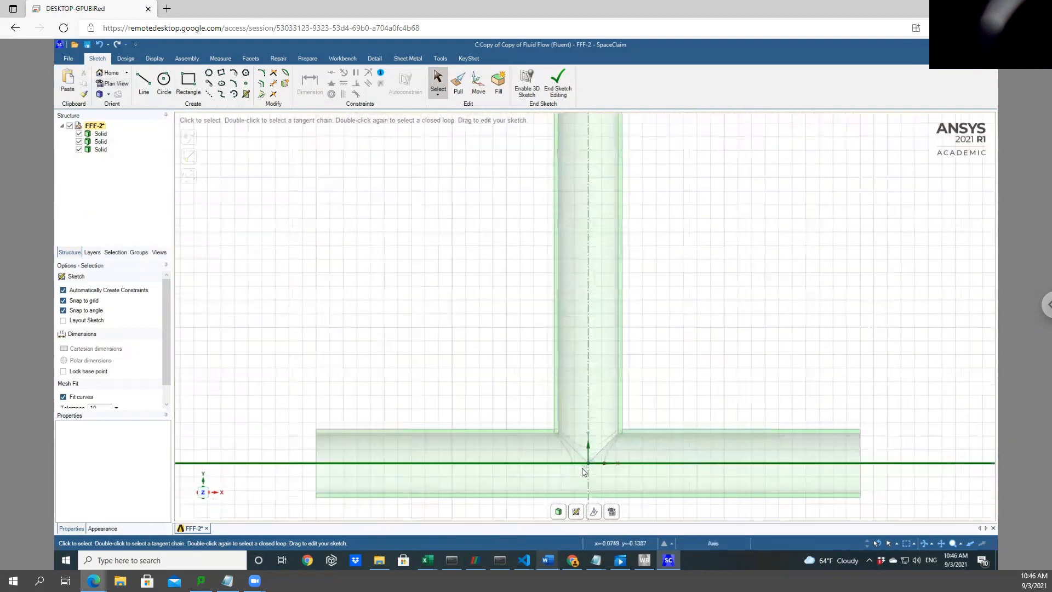
pyautogui.scroll(-4, 708, 372)
pyautogui.scroll(2, 678, 402)
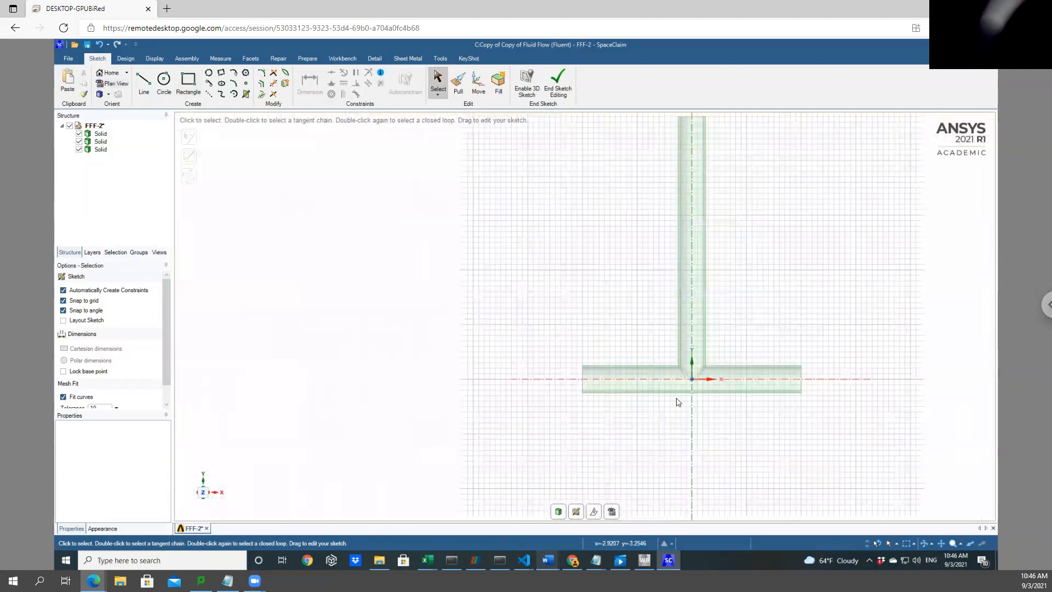
pyautogui.scroll(1, 678, 403)
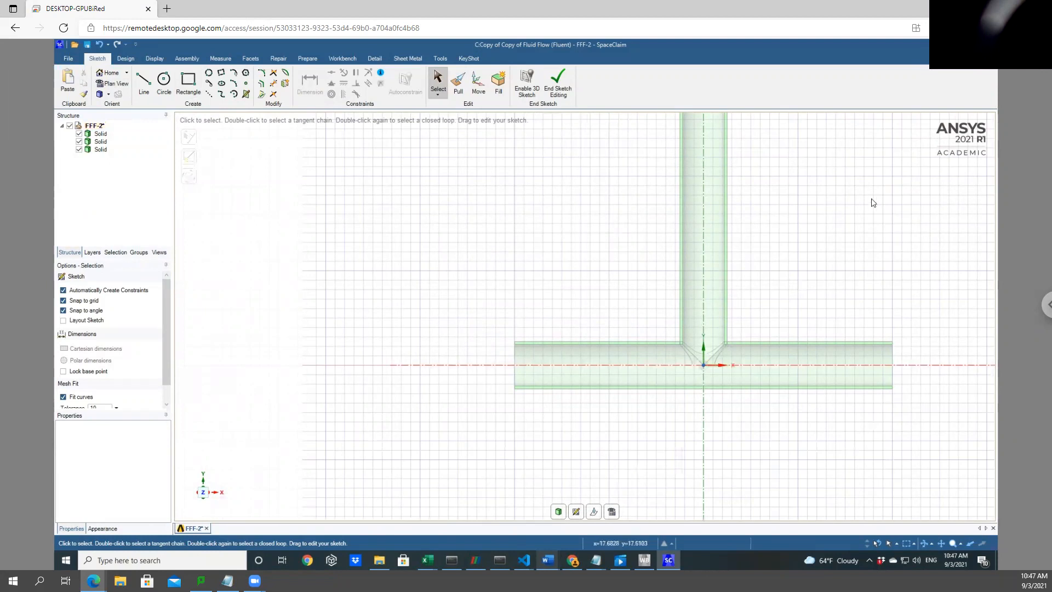
pyautogui.click(166, 79)
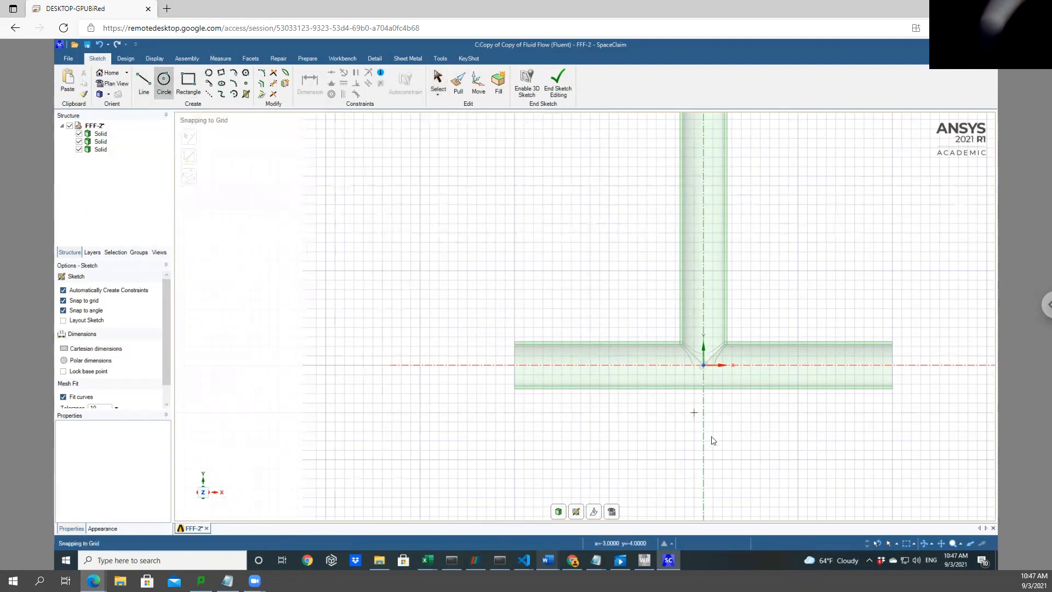
pyautogui.click(704, 478)
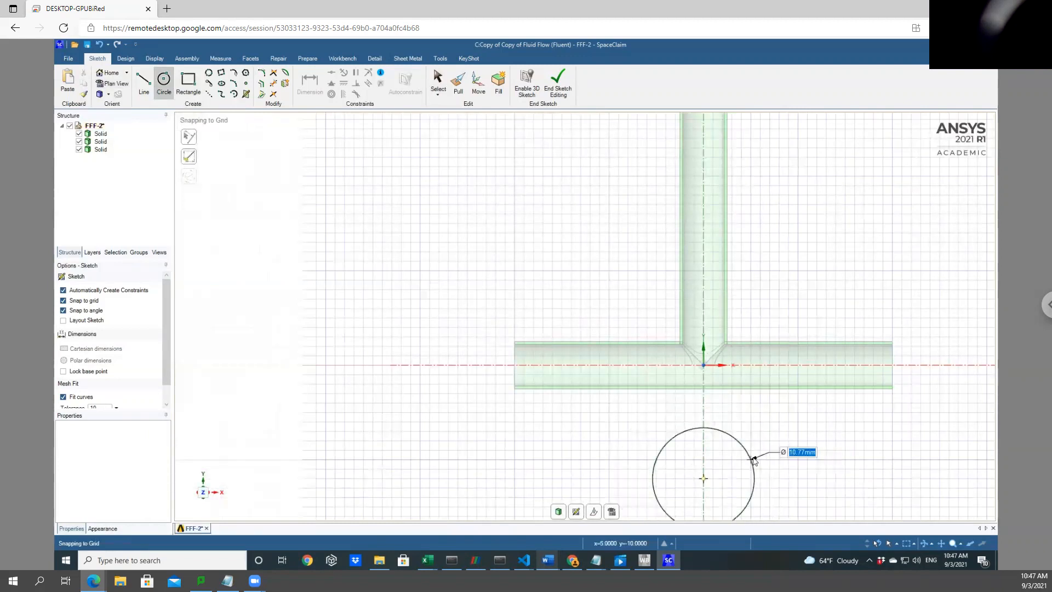
pyautogui.write('1')
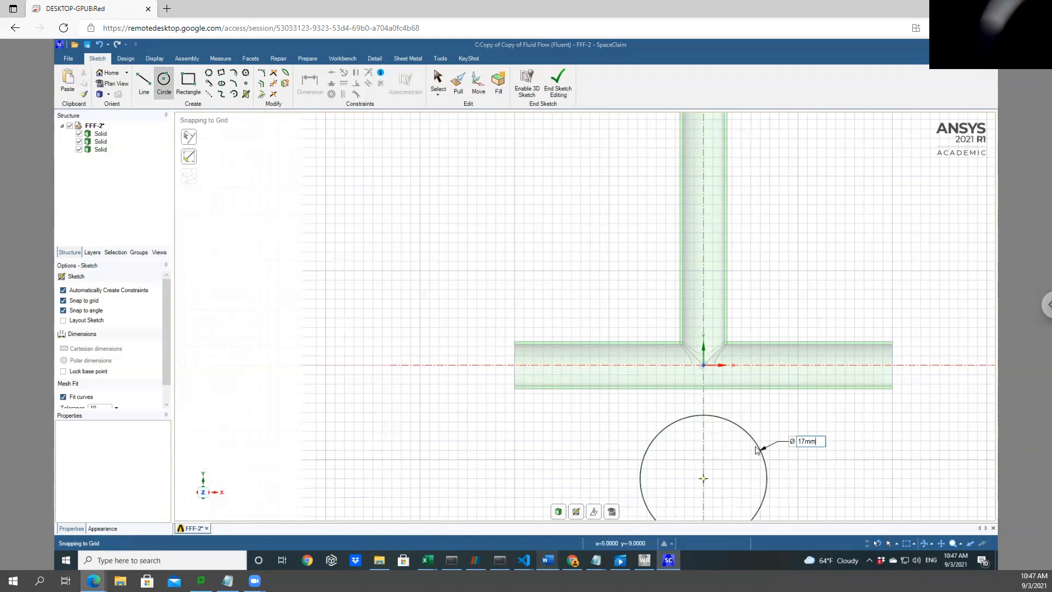
pyautogui.press('Return')
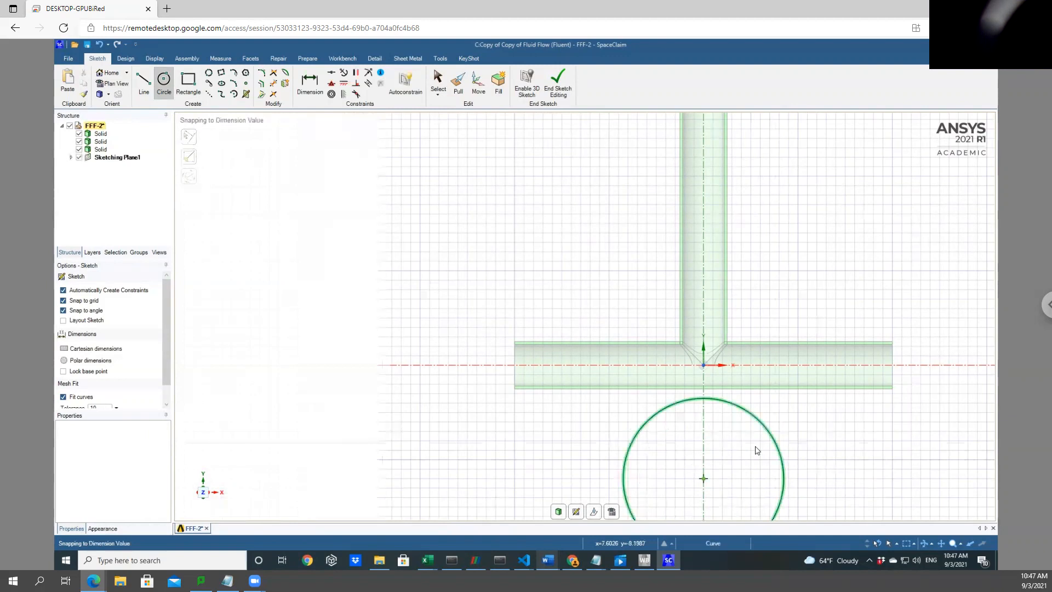
# Dimension the distance from the circle's centre to the horizontal axis and set it to 9.5 mm
pyautogui.scroll(2, 723, 368)
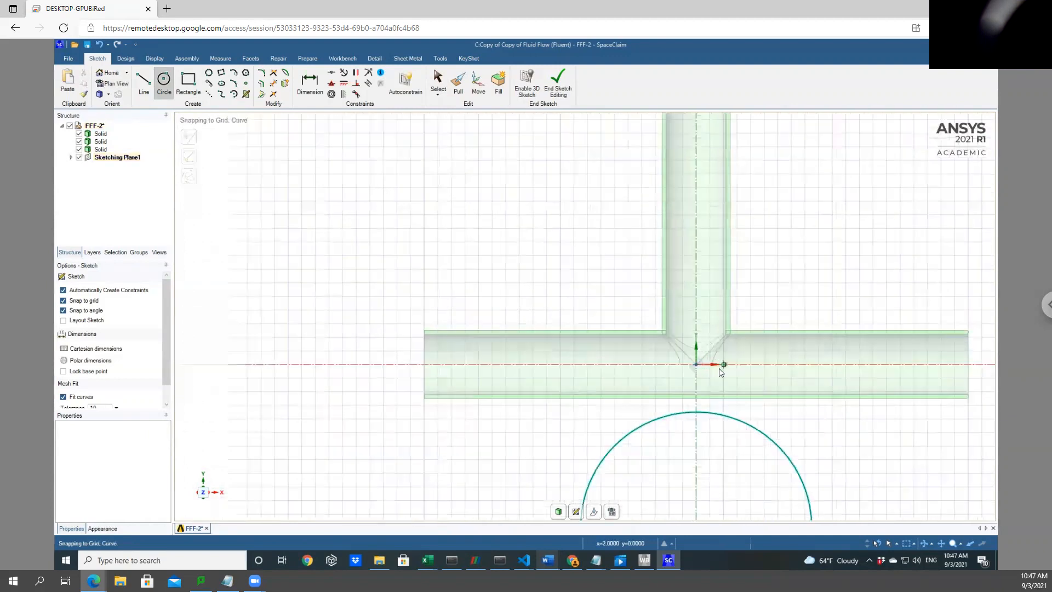
pyautogui.scroll(-3, 723, 369)
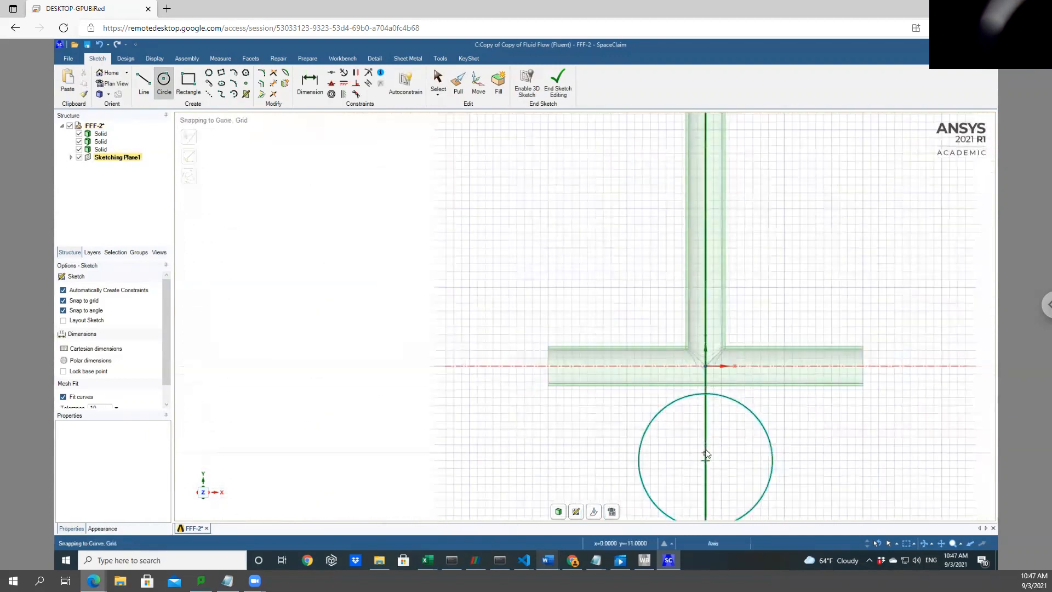
pyautogui.click(310, 83)
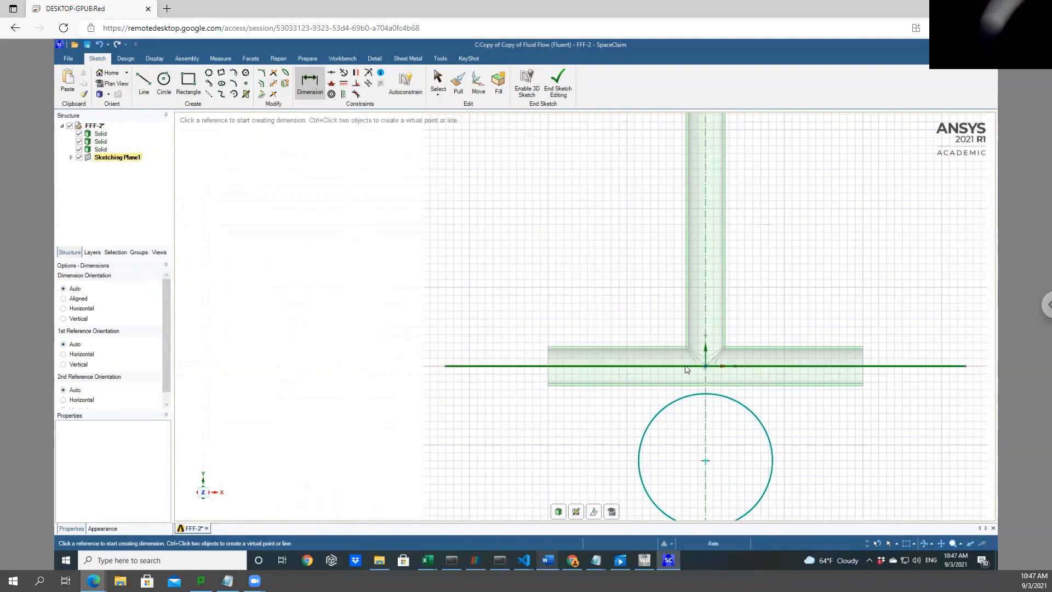
pyautogui.click(706, 463)
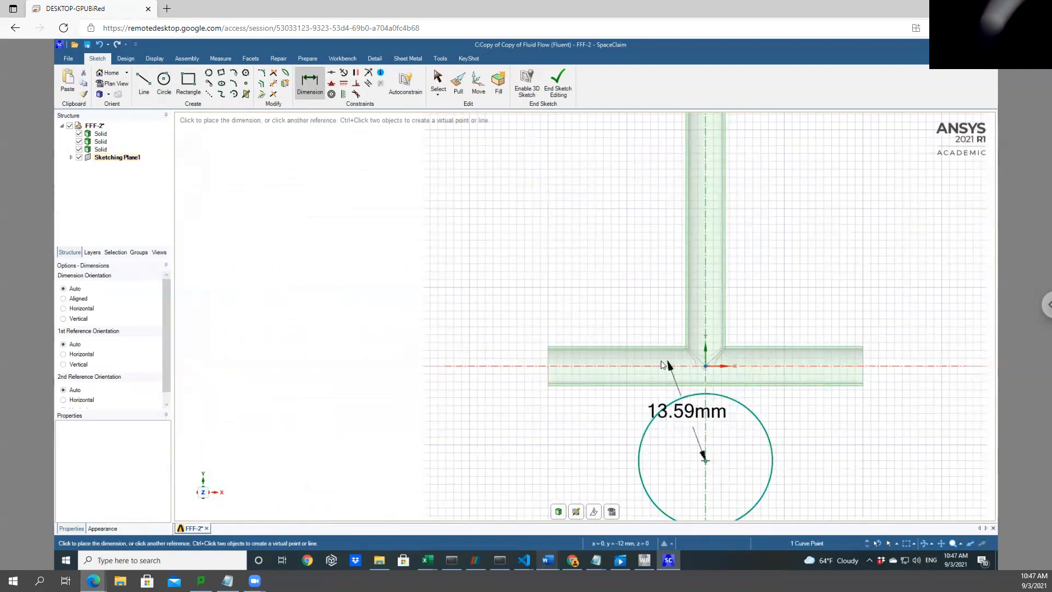
pyautogui.click(744, 366)
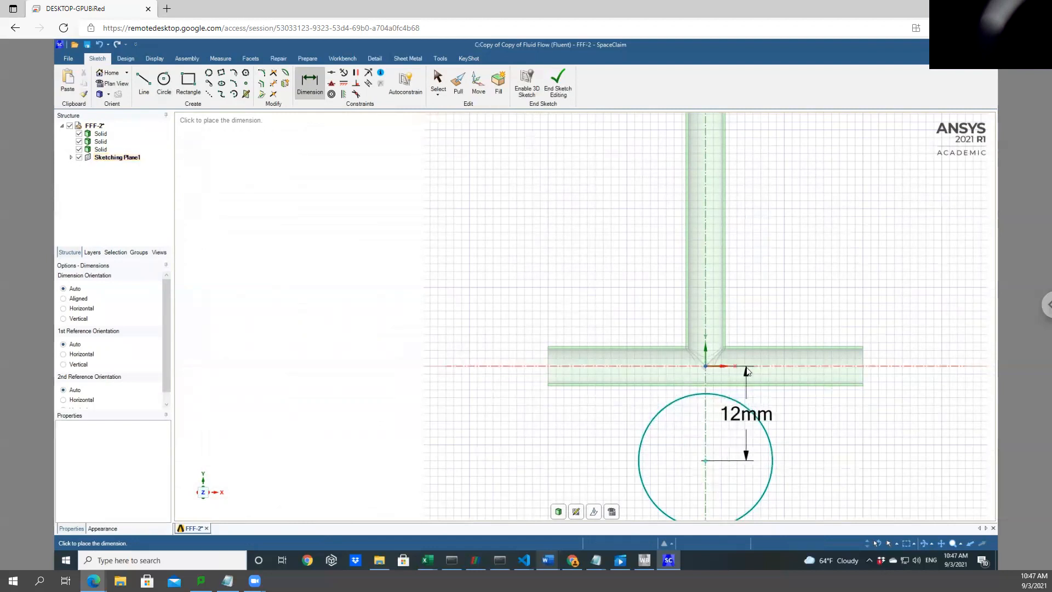
pyautogui.click(760, 420)
pyautogui.doubleClick(751, 420)
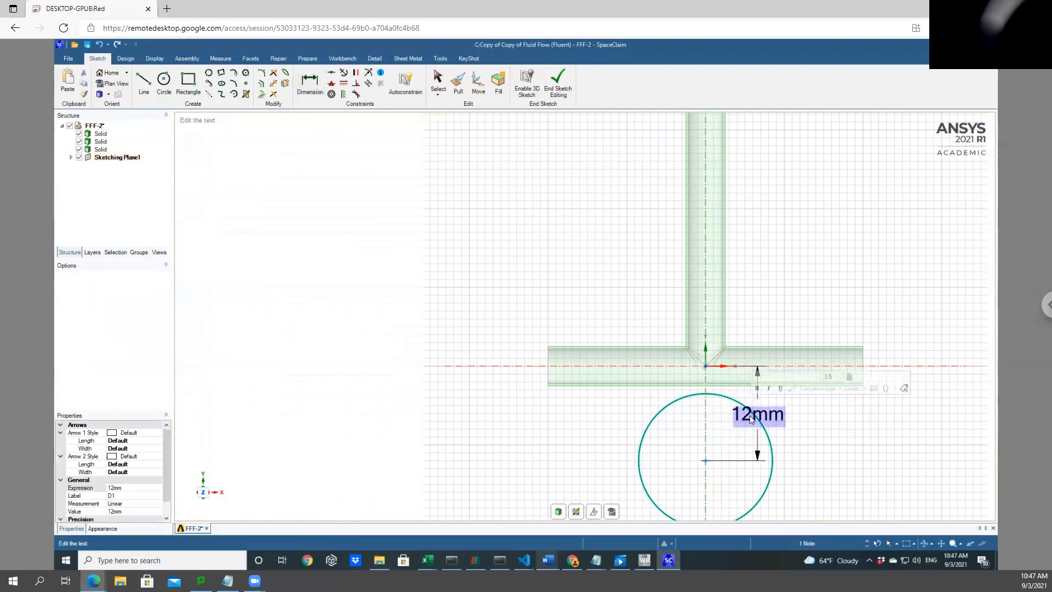
pyautogui.moveTo(752, 416); pyautogui.dragTo(735, 415)
pyautogui.write('9.5')
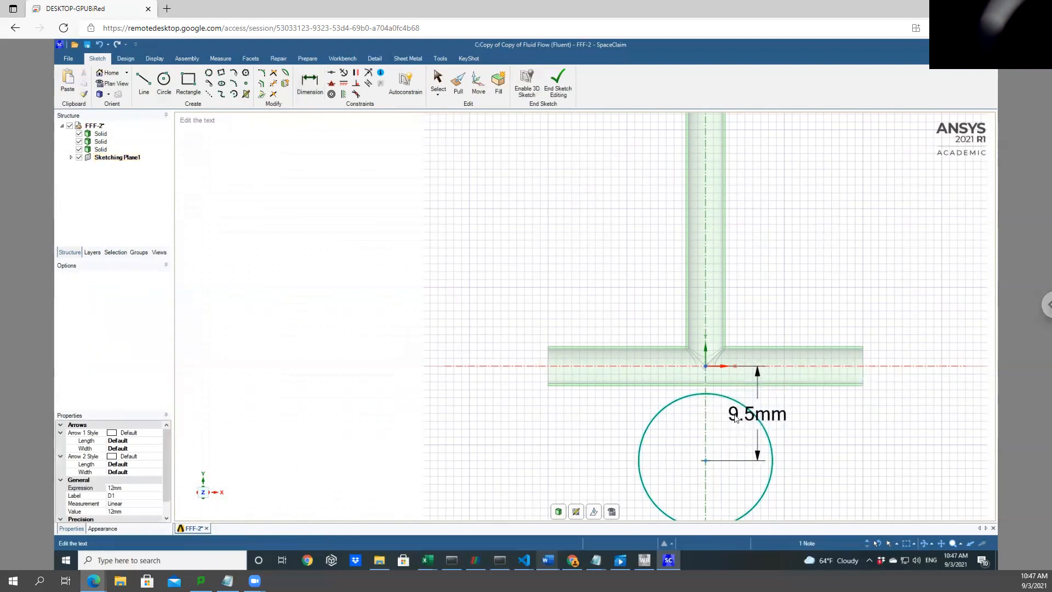
pyautogui.press('Return')
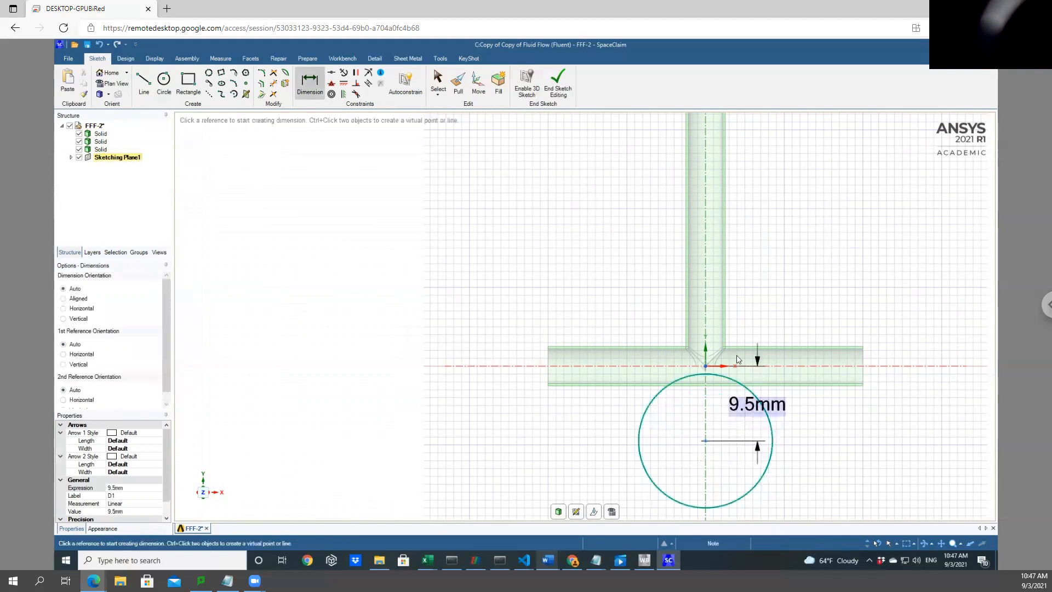
# Draw a concentric 17.6 mm diameter circle around the 17 mm circle
pyautogui.click(165, 81)
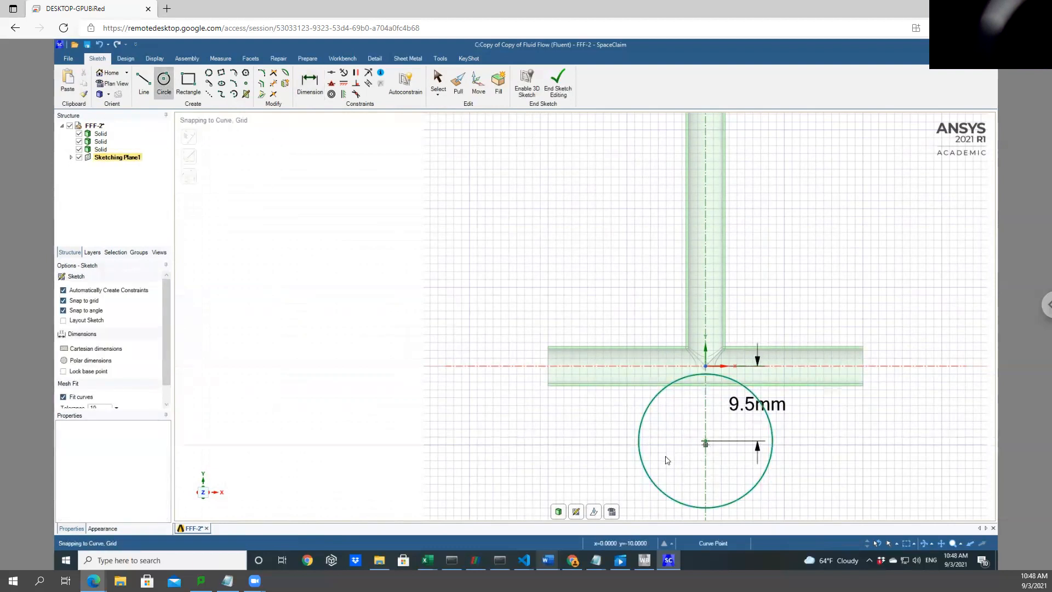
pyautogui.scroll(3, 667, 461)
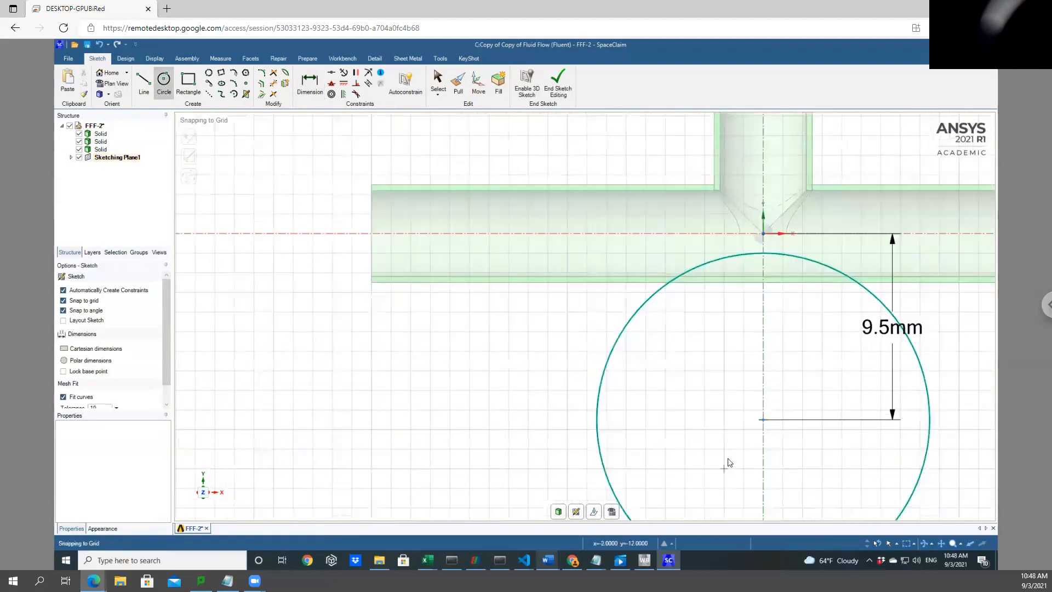
pyautogui.click(763, 420)
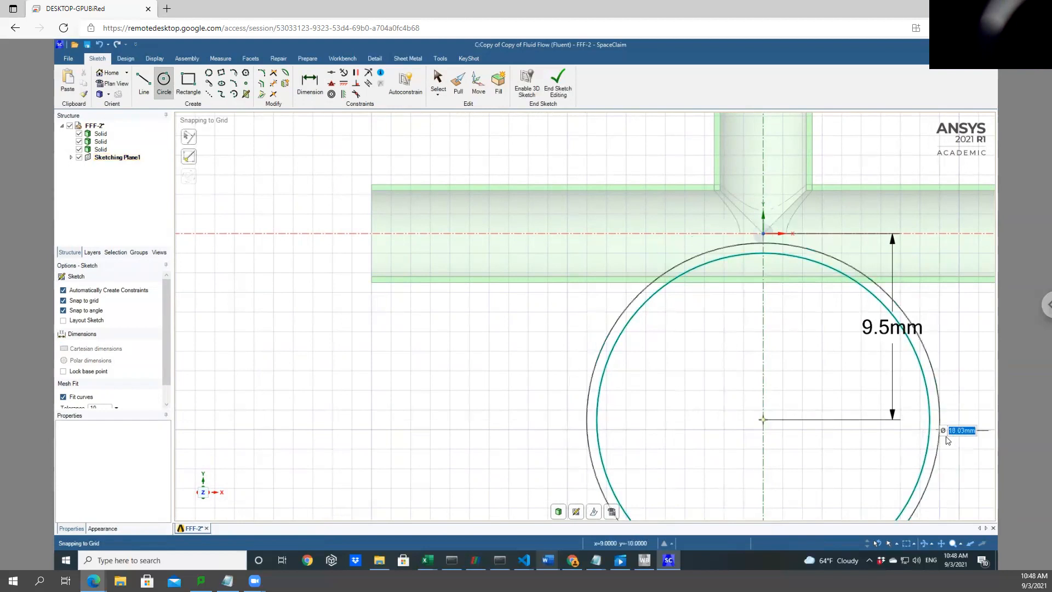
pyautogui.write('1')
pyautogui.write('7.6')
pyautogui.press('Return')
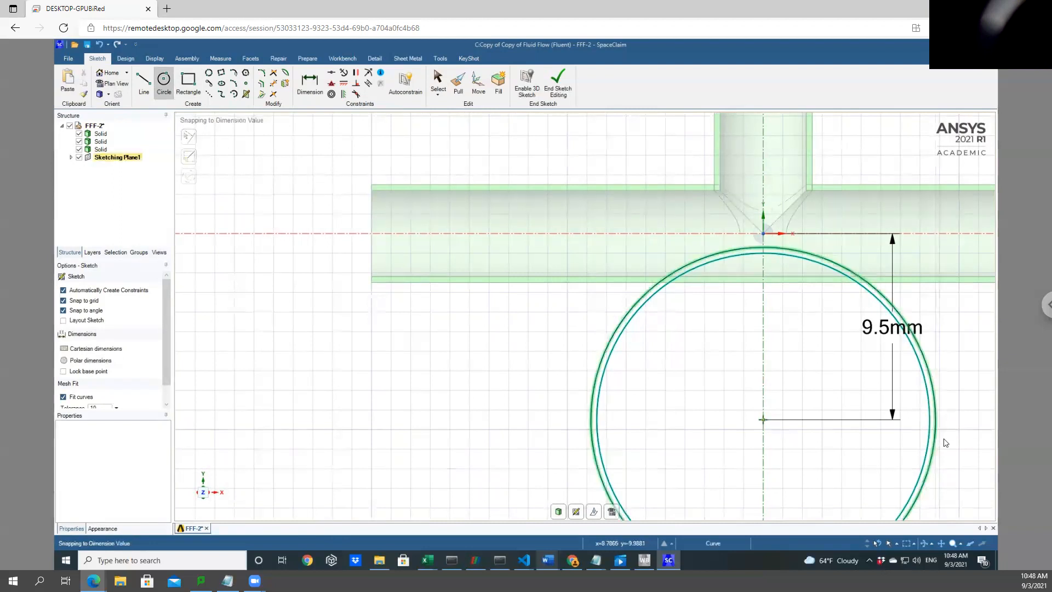
# Draw a vertical line along the Y axis from 5 mm above the origin through both circles, ending below them
pyautogui.scroll(3, 476, 275)
pyautogui.scroll(-4, 480, 277)
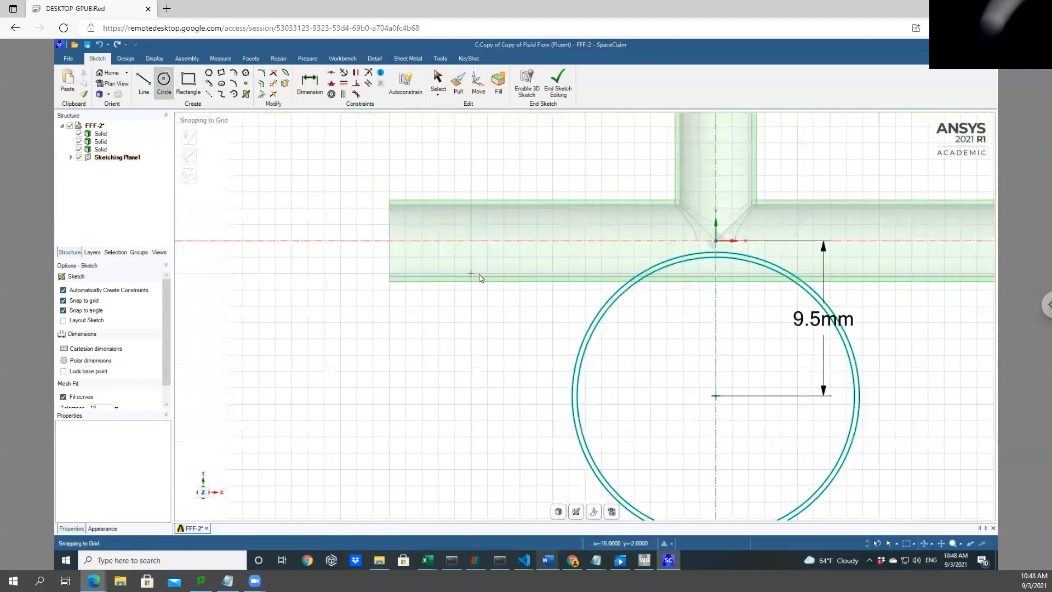
pyautogui.scroll(-3, 480, 277)
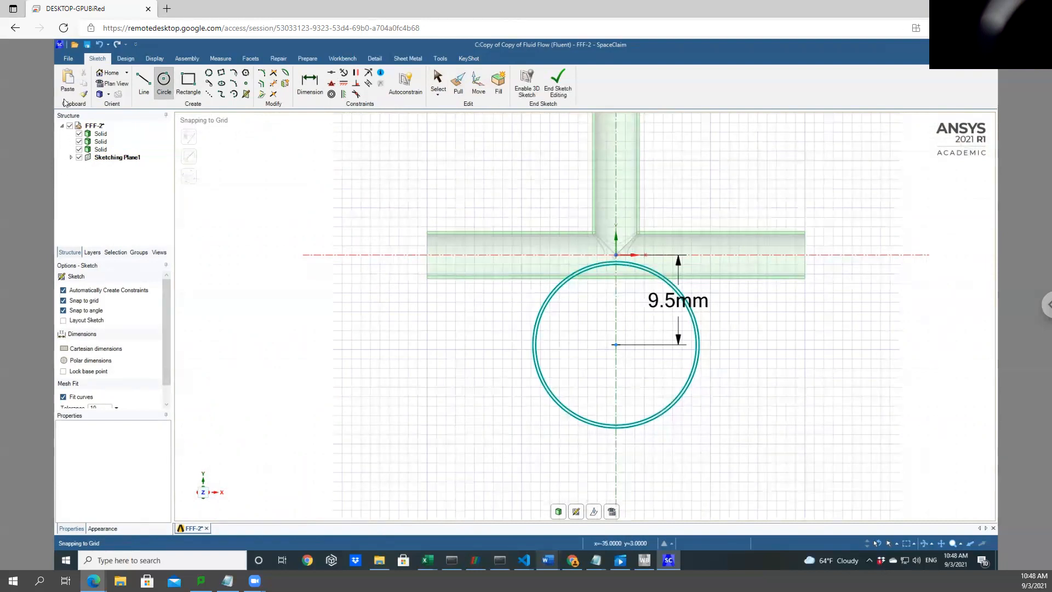
pyautogui.click(144, 81)
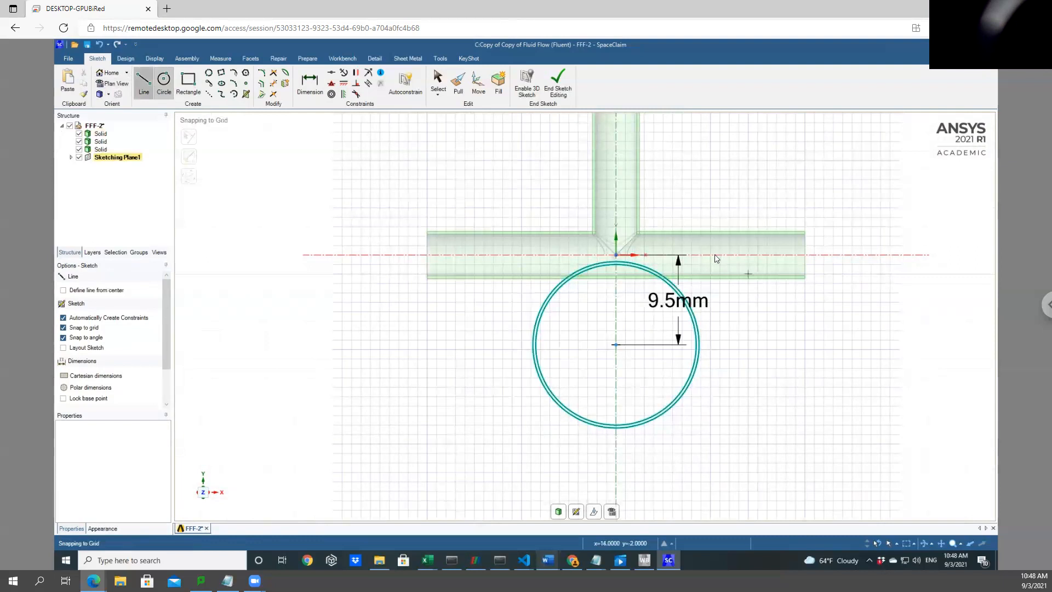
pyautogui.click(616, 208)
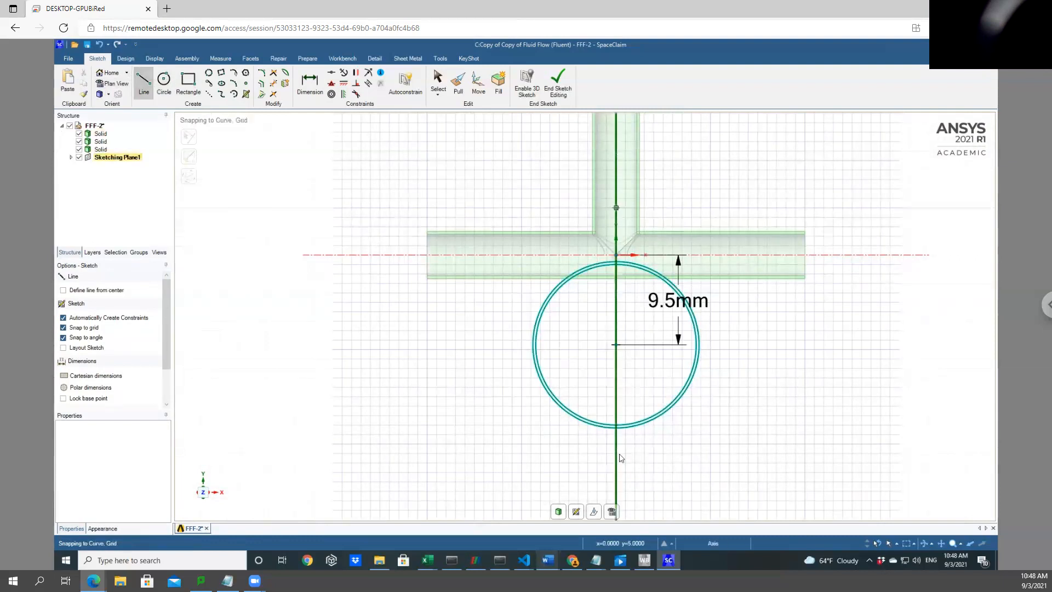
pyautogui.click(620, 483)
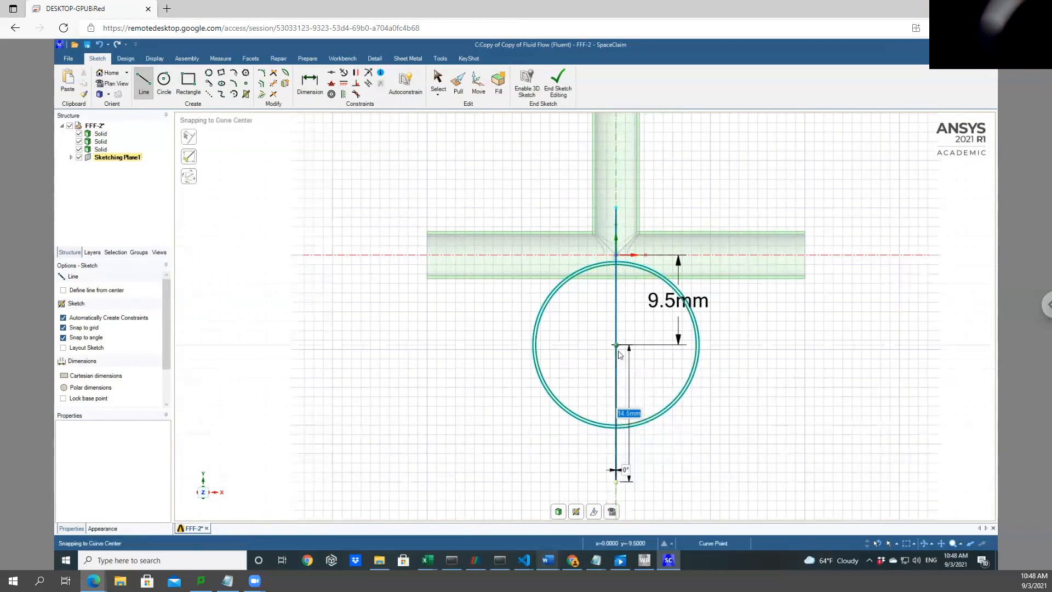
pyautogui.press('Escape')
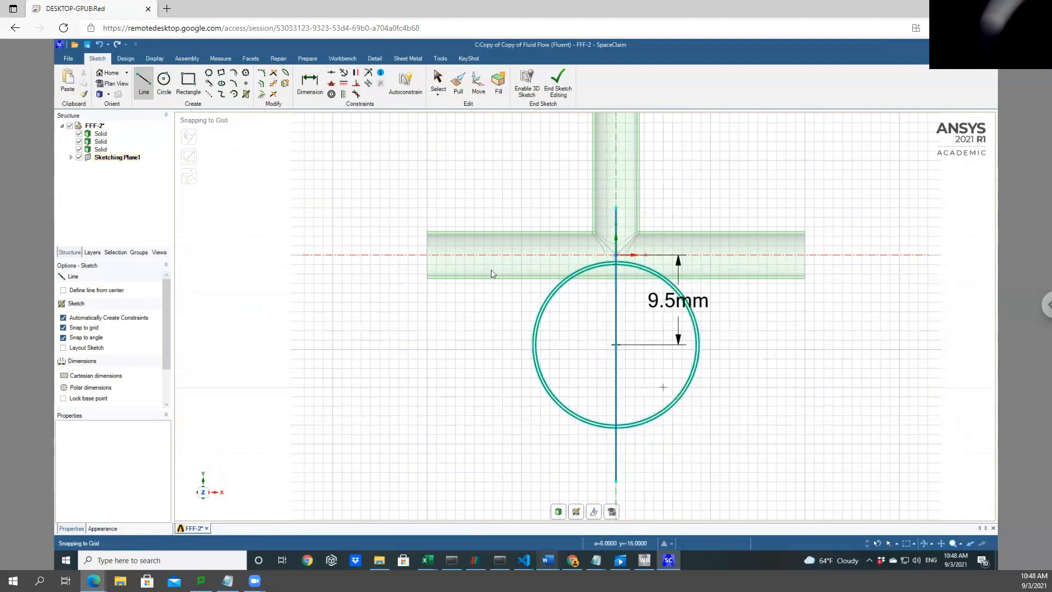
# Trim the halves of both circles on the positive X side of the vertical line
pyautogui.click(273, 85)
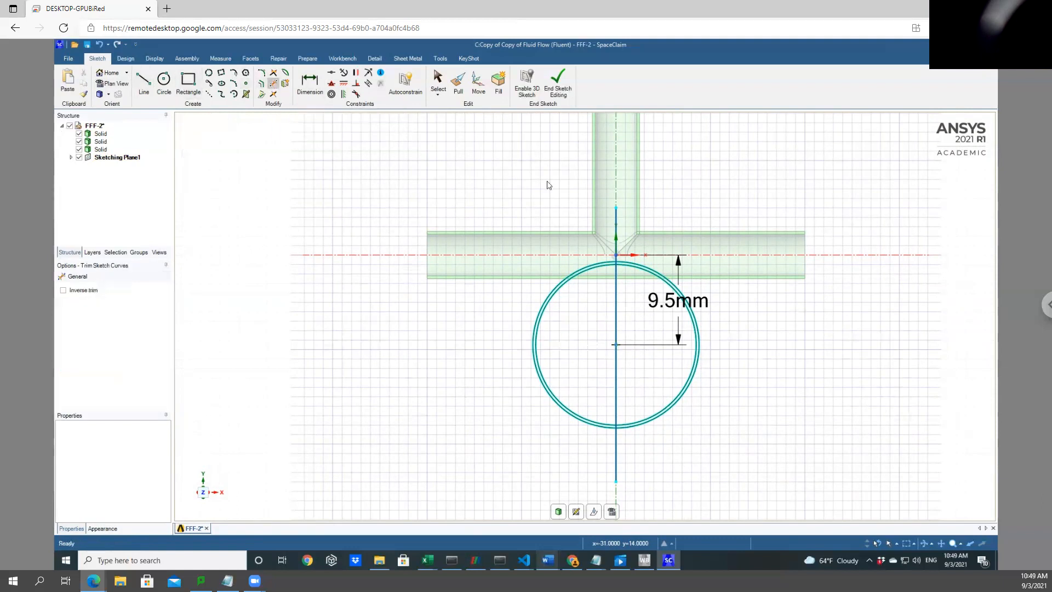
pyautogui.click(644, 270)
pyautogui.click(644, 269)
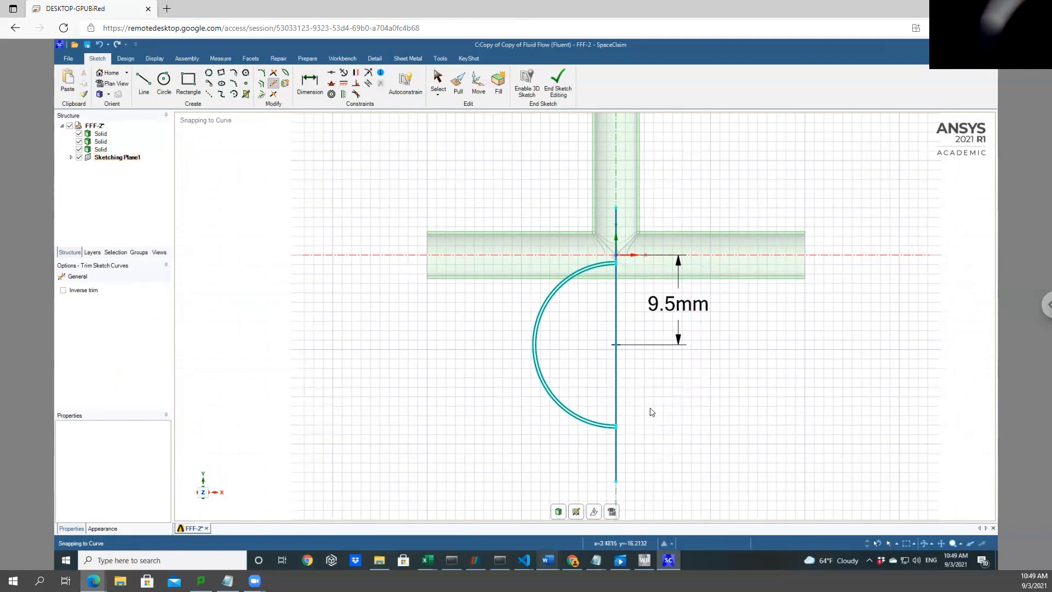
# Delete the vertical construction line running along the Y axis through the two concentric half-circle arcs
pyautogui.press('s')
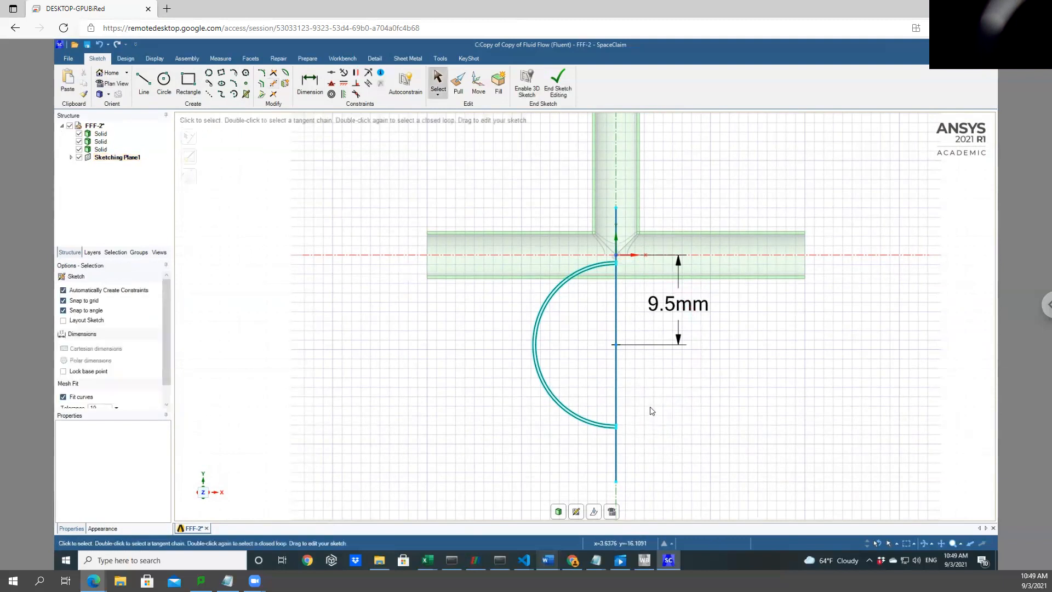
pyautogui.scroll(5, 615, 414)
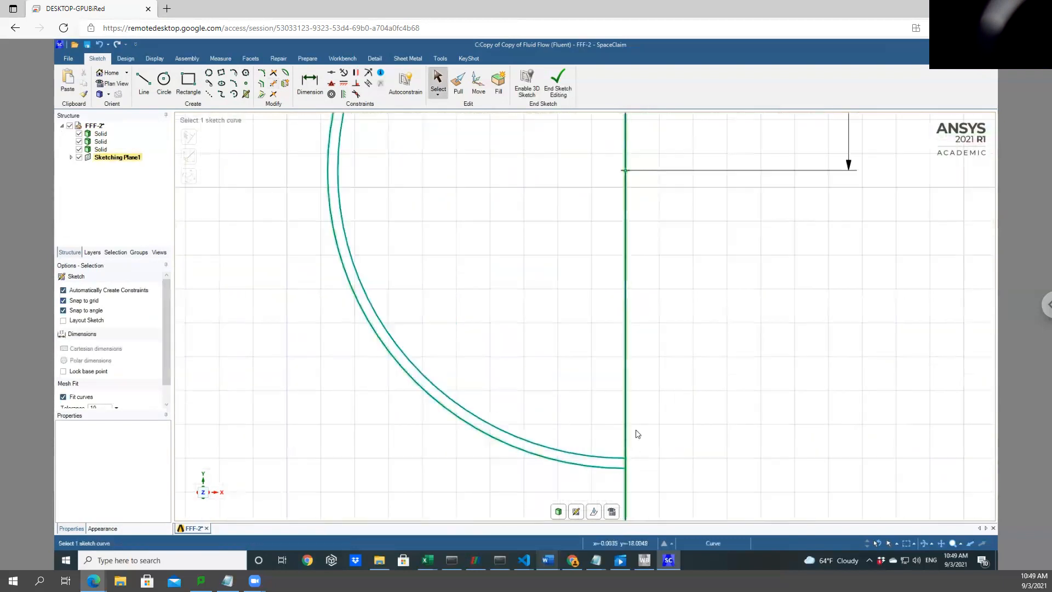
pyautogui.click(625, 419)
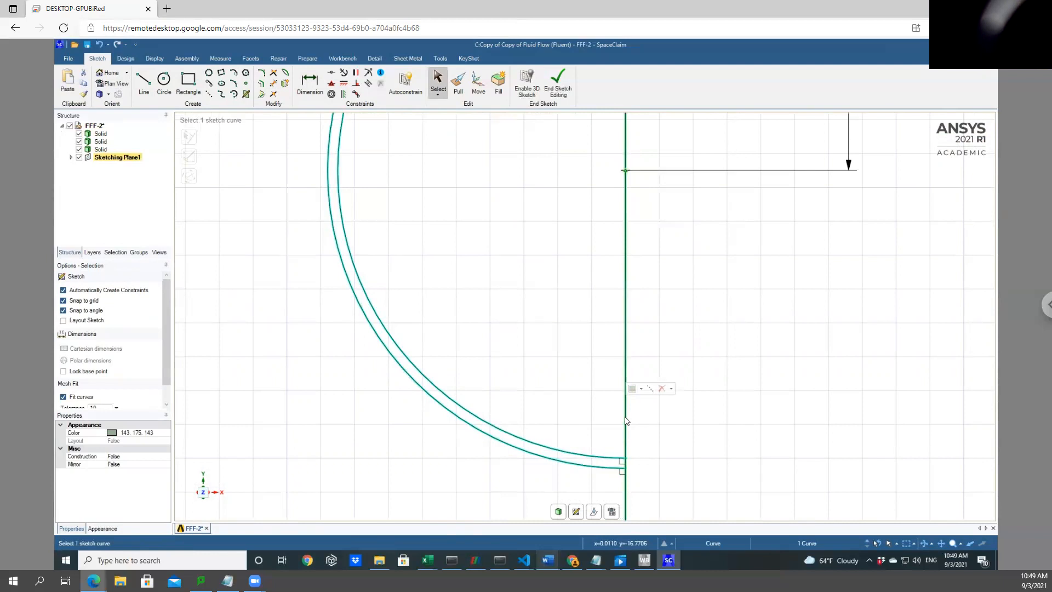
pyautogui.press('Delete')
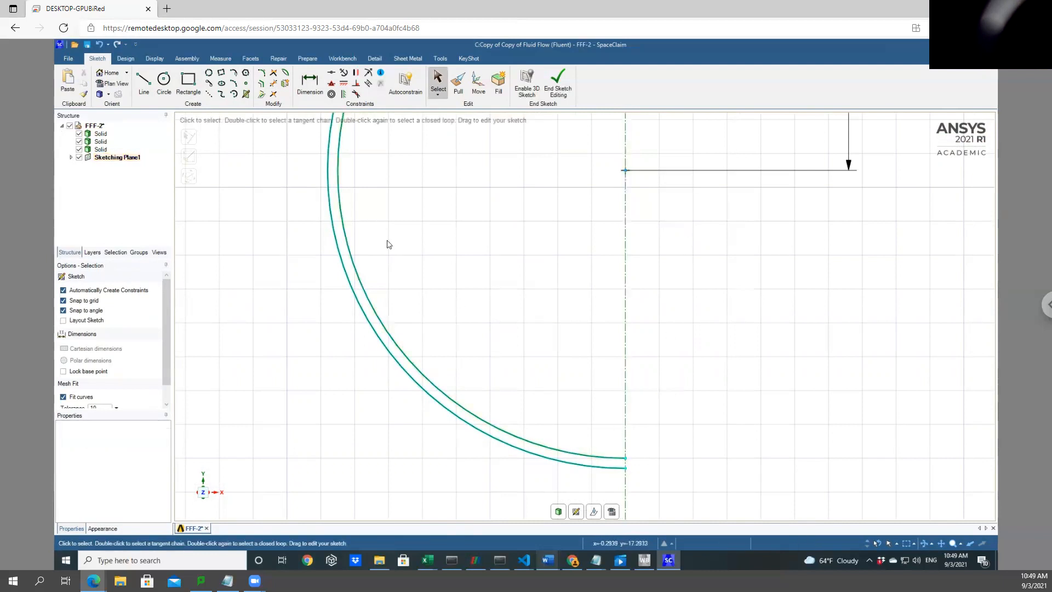
# Draw a short vertical line joining the lower endpoints of the inner and outer arcs
pyautogui.click(144, 82)
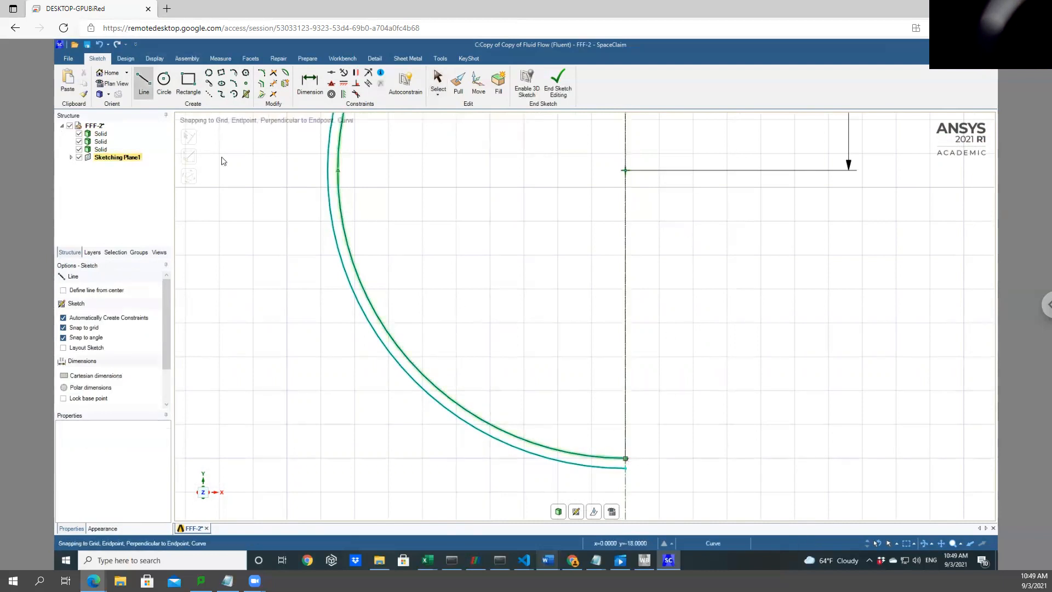
pyautogui.click(626, 459)
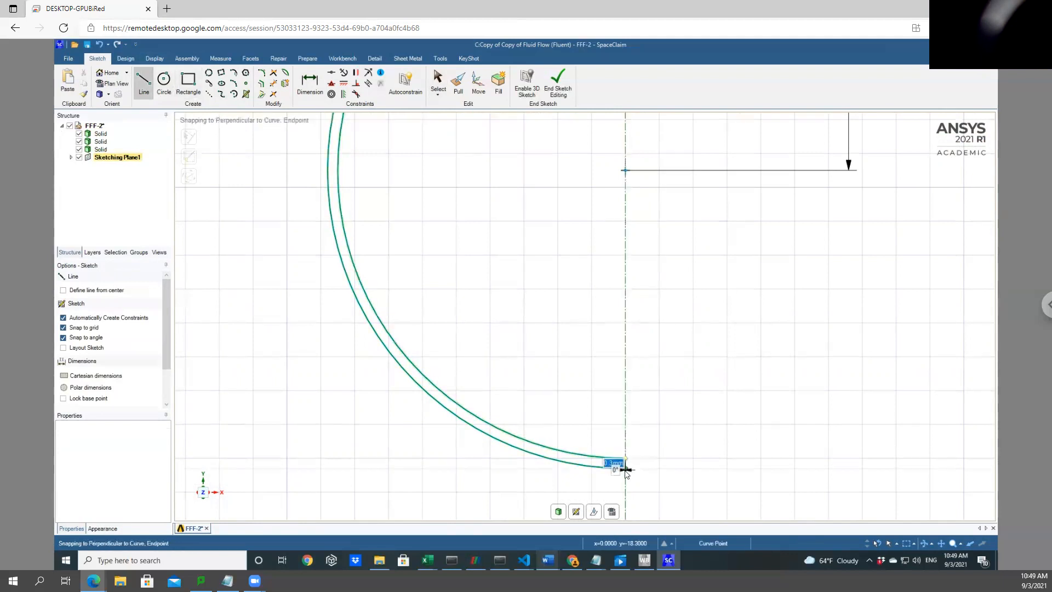
pyautogui.click(629, 466)
pyautogui.press('Escape')
pyautogui.scroll(-4, 694, 203)
pyautogui.scroll(-6, 695, 202)
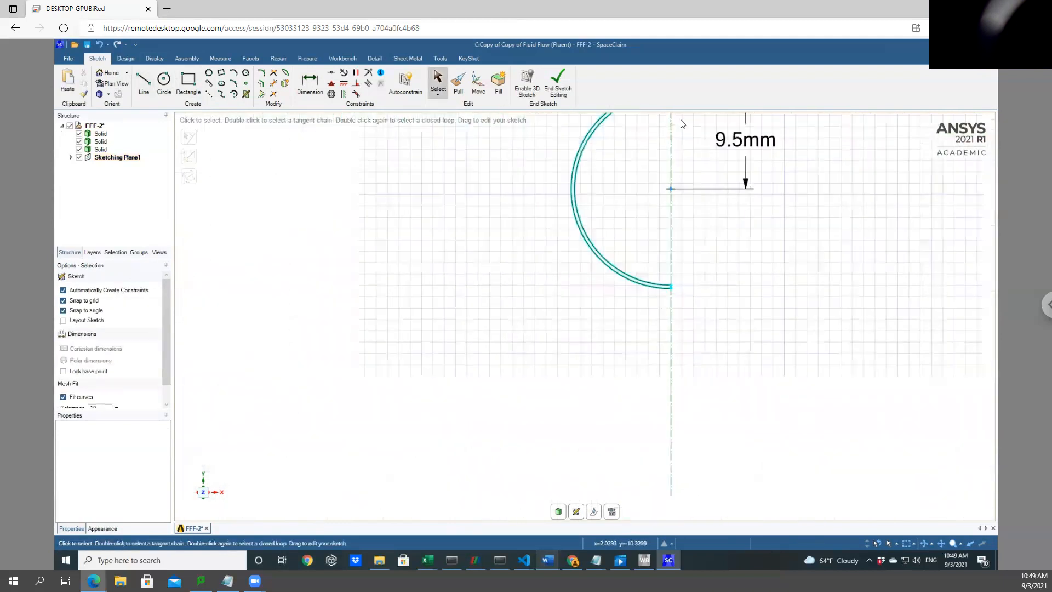
# Draw a short vertical line joining the upper endpoints of the two arcs to close the half-ring profile
pyautogui.scroll(10, 679, 125)
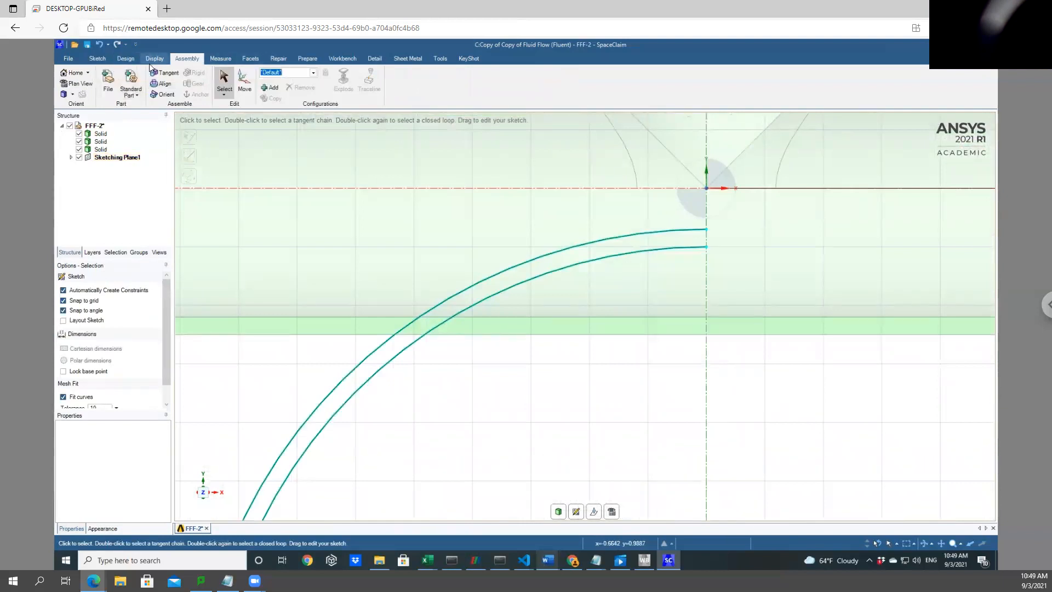
pyautogui.click(126, 59)
pyautogui.click(98, 59)
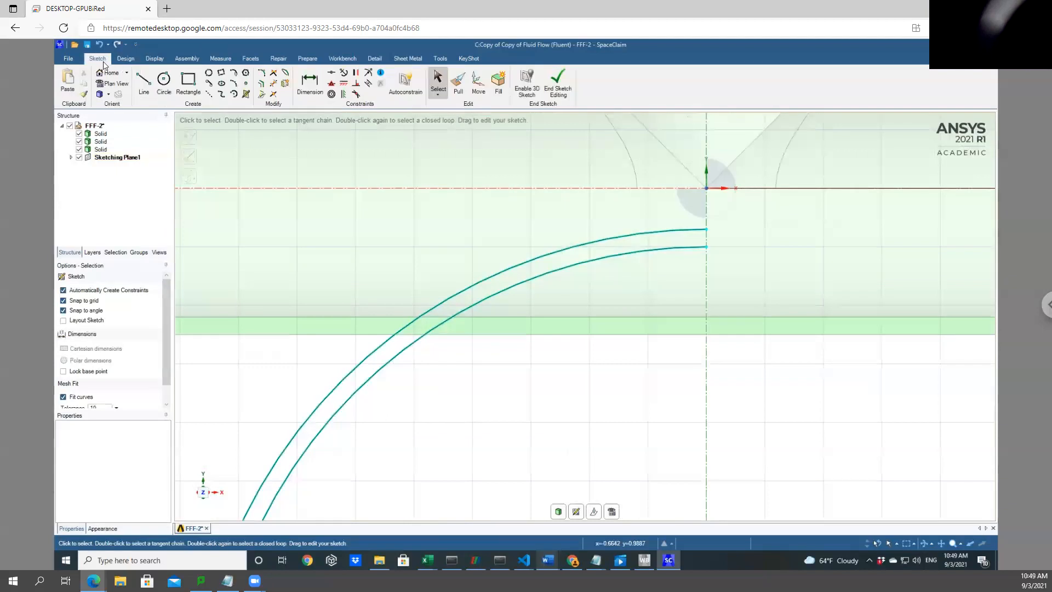
pyautogui.click(143, 82)
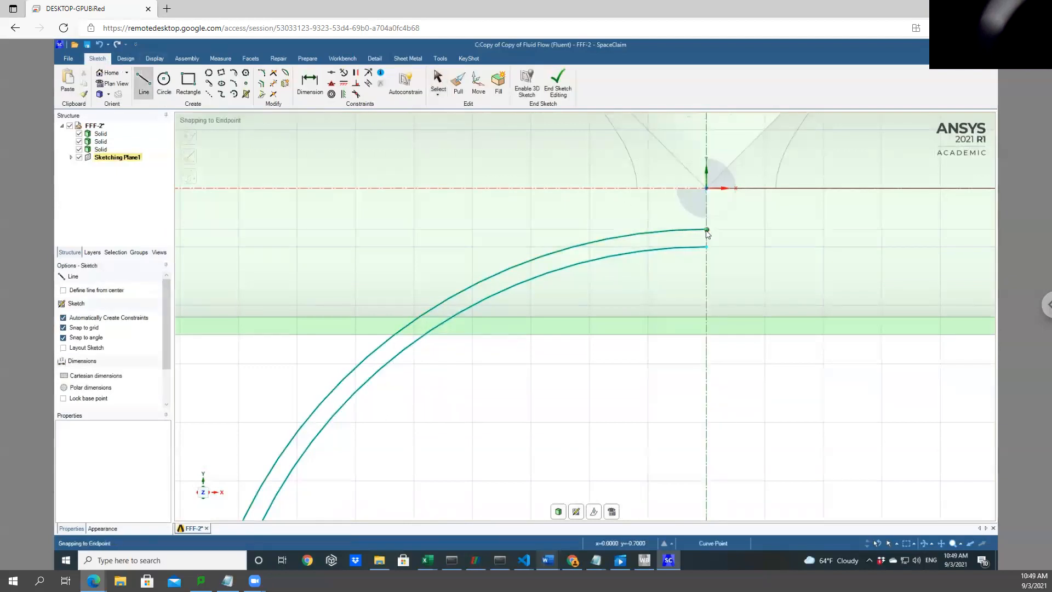
pyautogui.click(707, 247)
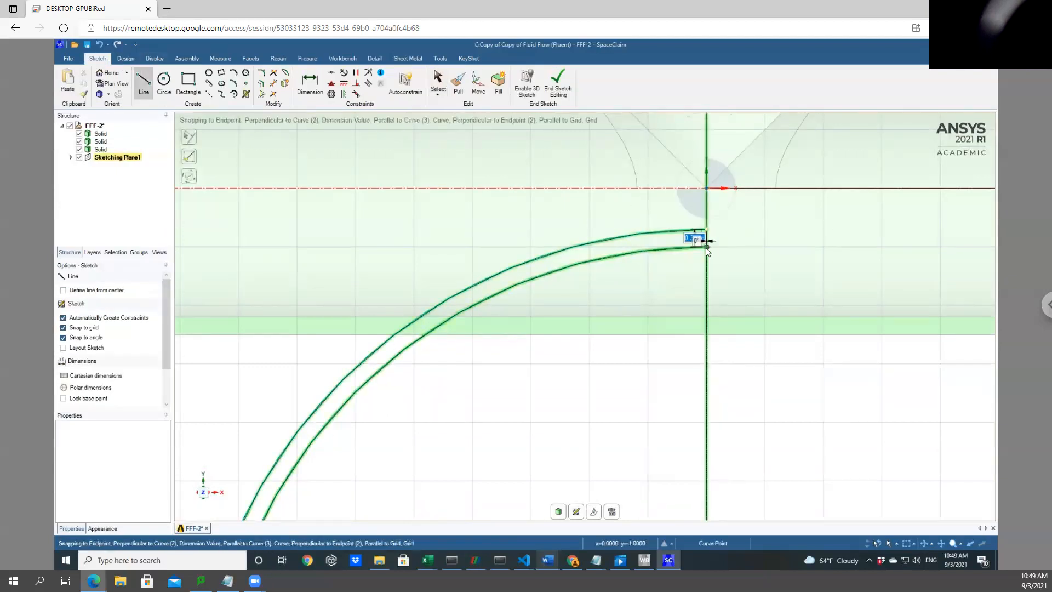
pyautogui.click(707, 249)
pyautogui.press('Escape')
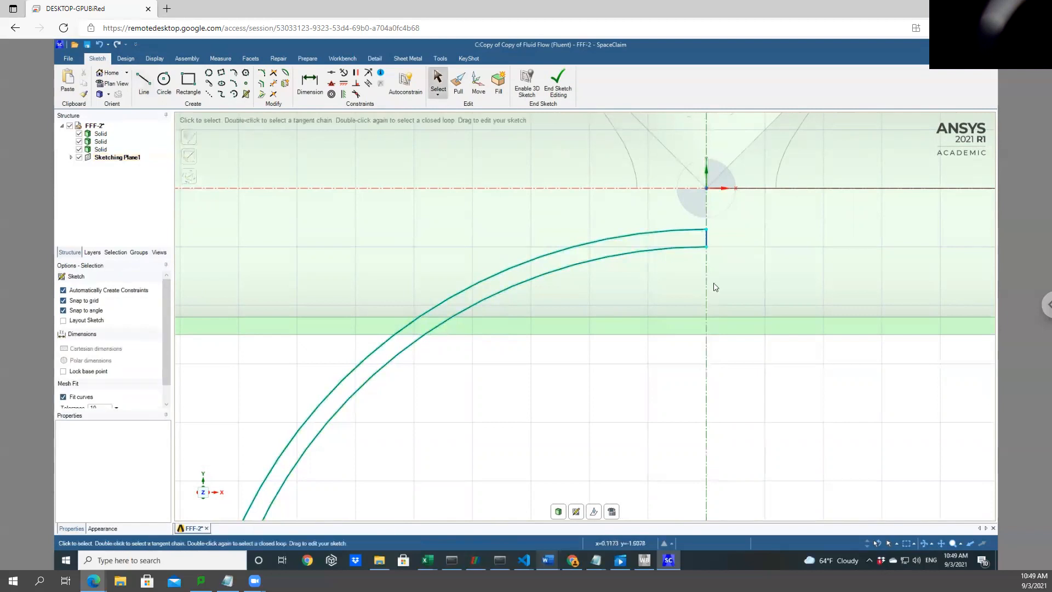
pyautogui.scroll(-5, 714, 290)
pyautogui.scroll(2, 715, 305)
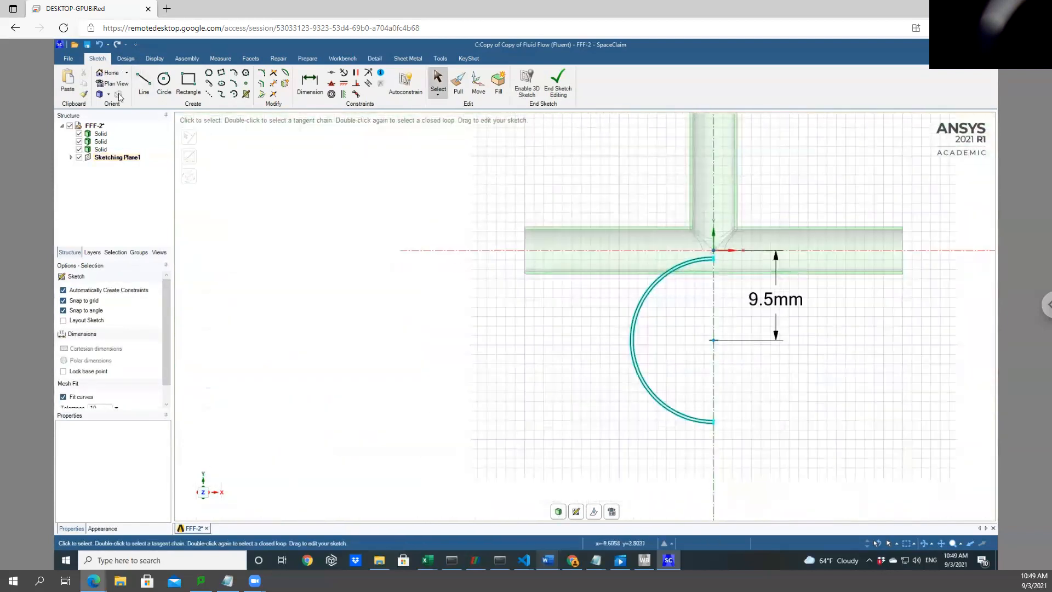
# Draw a vertical line along the Y axis from about 6 mm above the origin to about 24 mm below it, and delete the stray diagonal segment
pyautogui.click(144, 82)
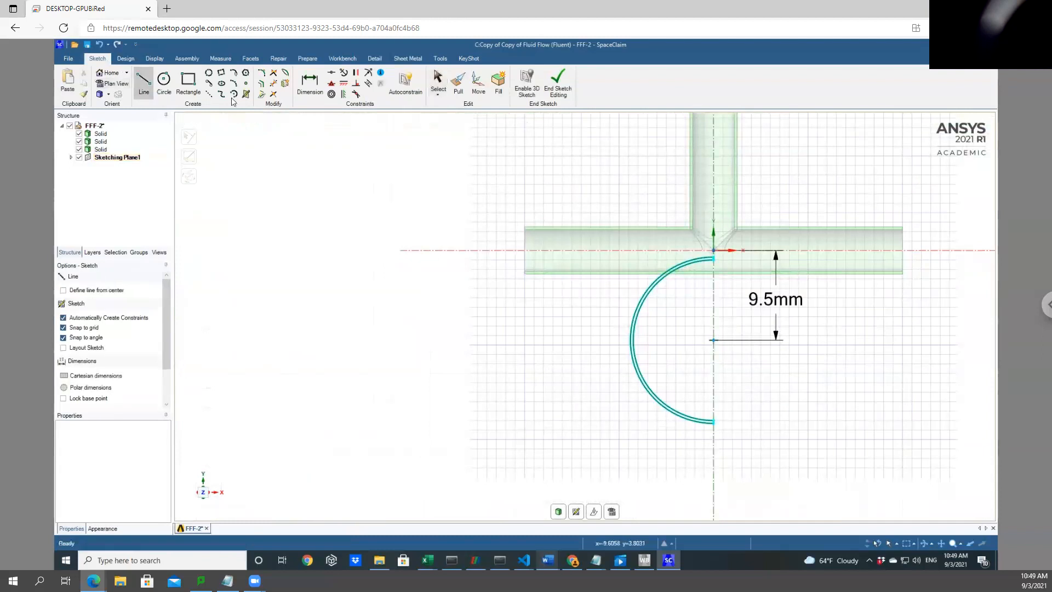
pyautogui.click(714, 194)
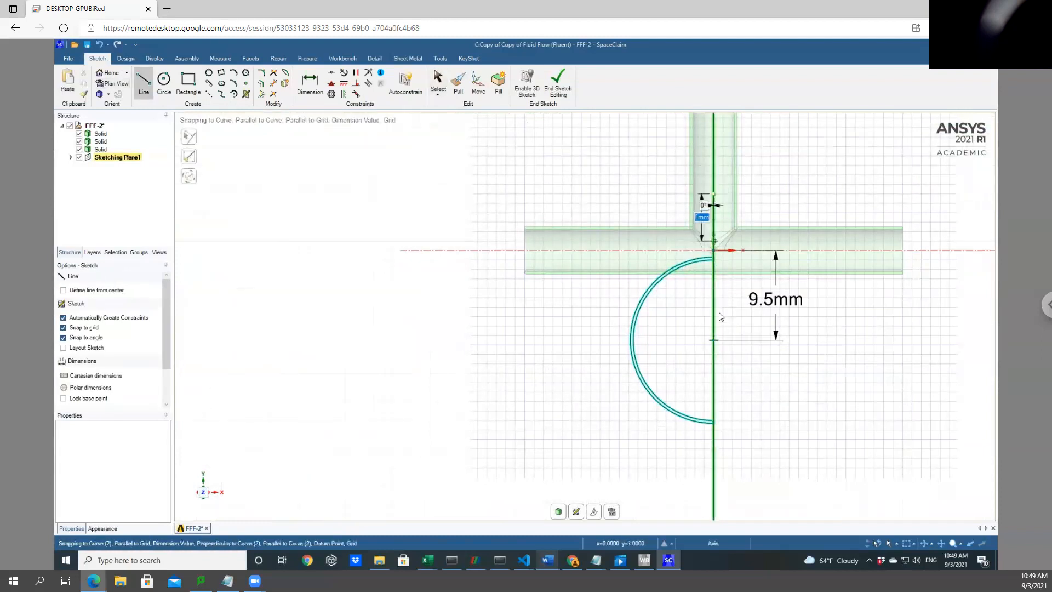
pyautogui.click(715, 472)
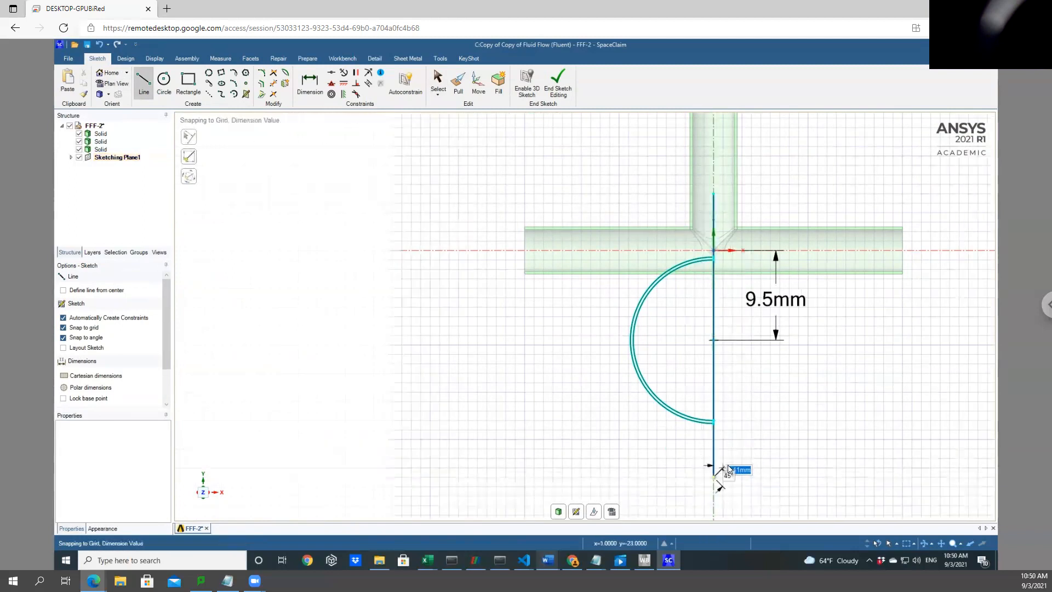
pyautogui.click(728, 468)
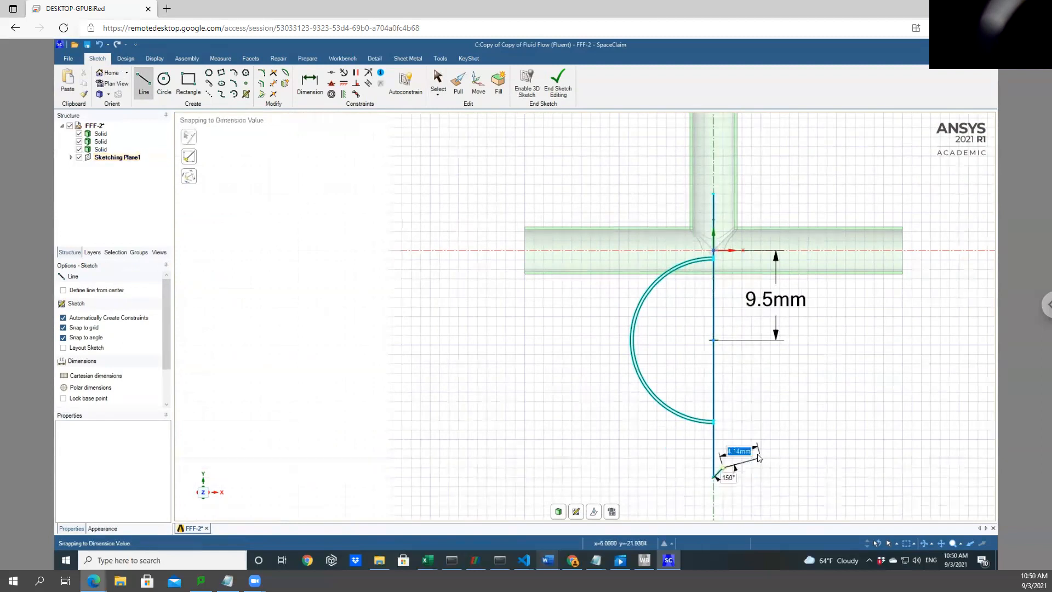
pyautogui.press('Escape')
pyautogui.click(721, 474)
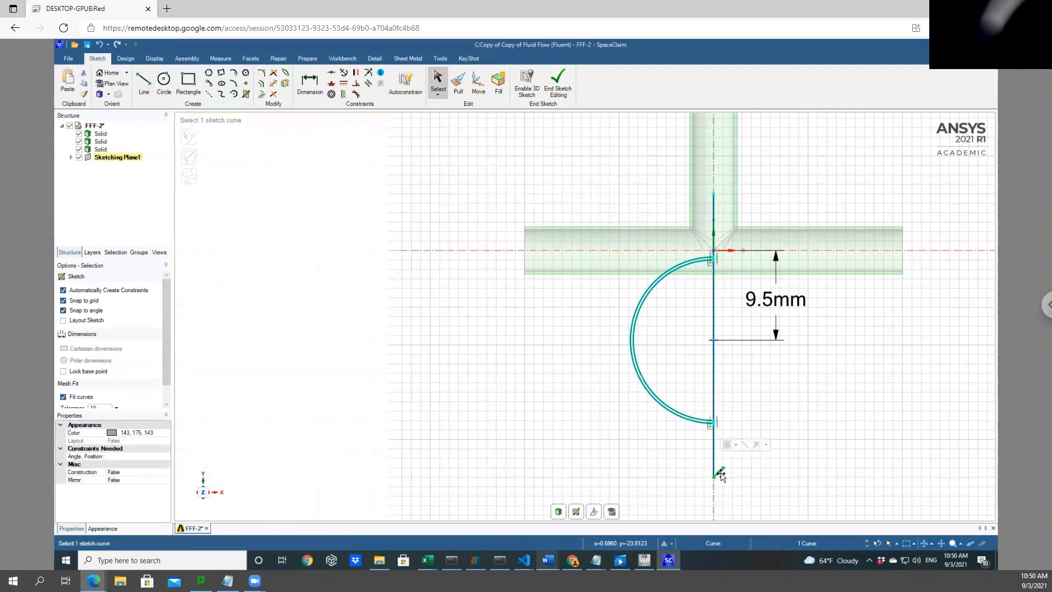
pyautogui.press('Delete')
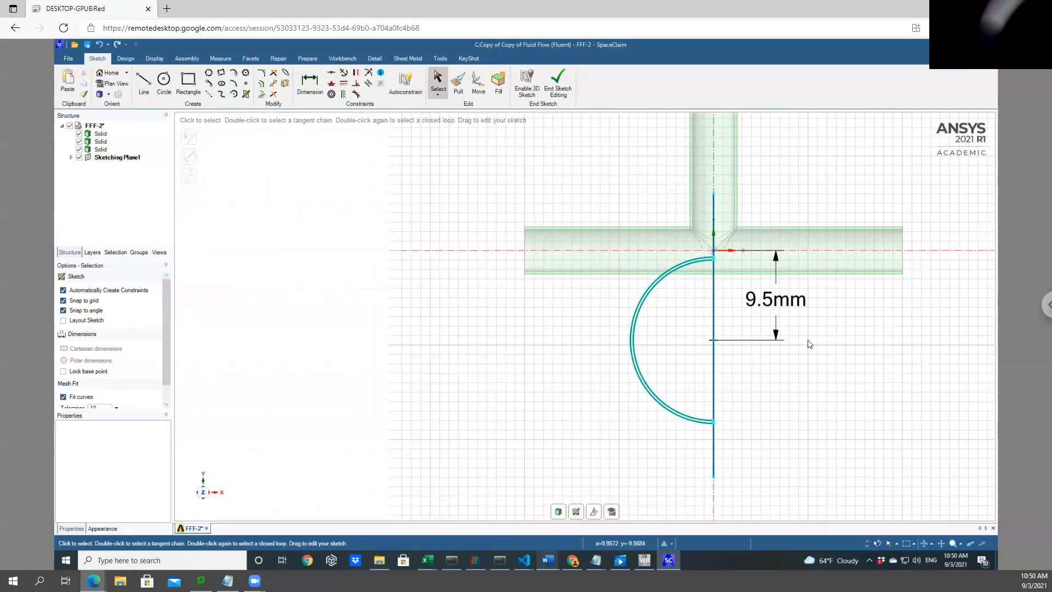
# End the sketch and delete the inner semicircular face, keeping only the thin half-ring surface
pyautogui.click(564, 88)
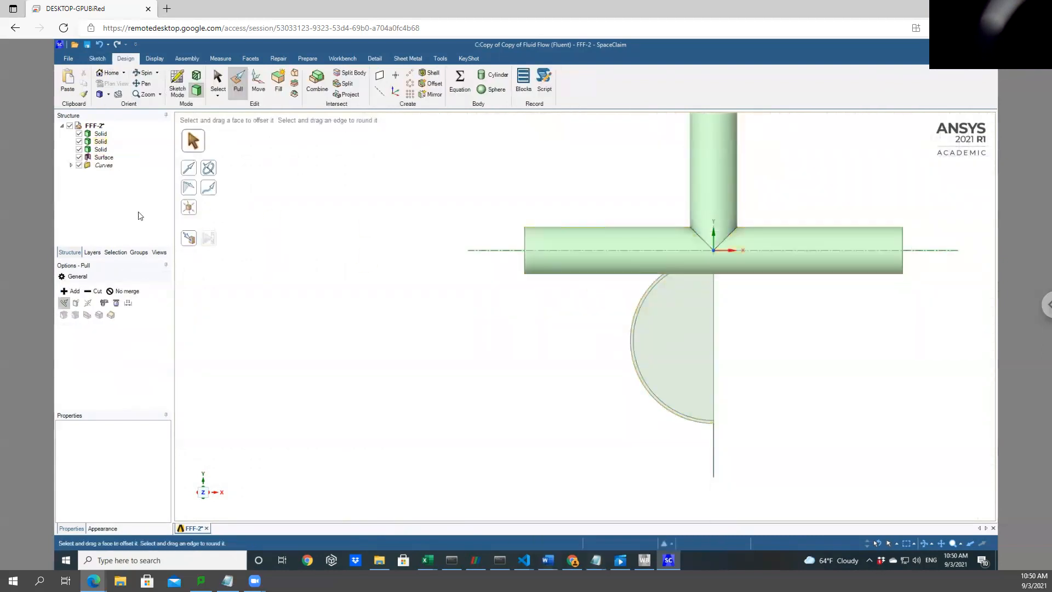
pyautogui.click(222, 82)
pyautogui.click(694, 353)
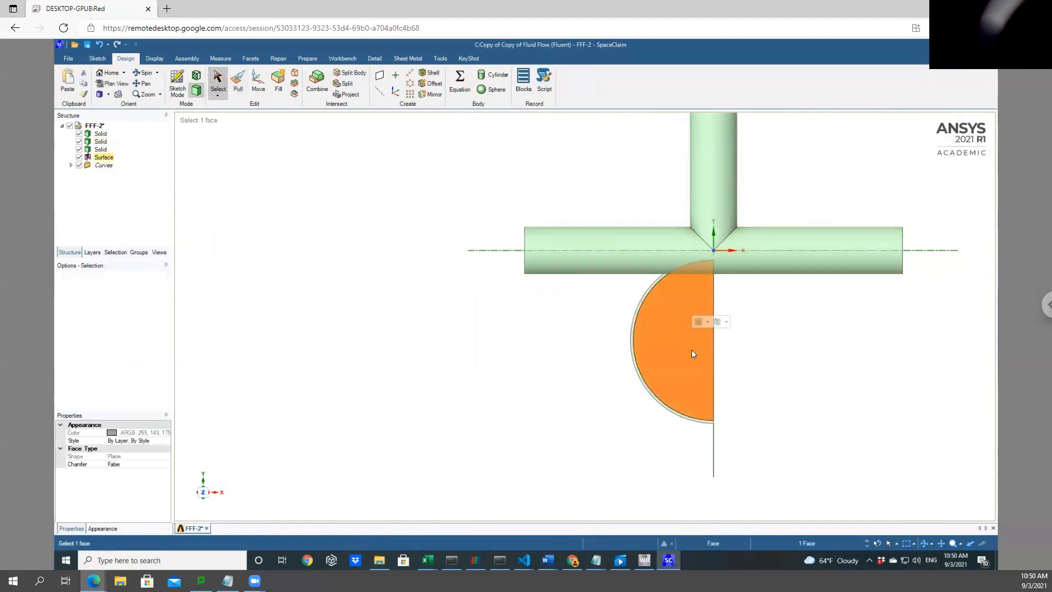
pyautogui.press('Delete')
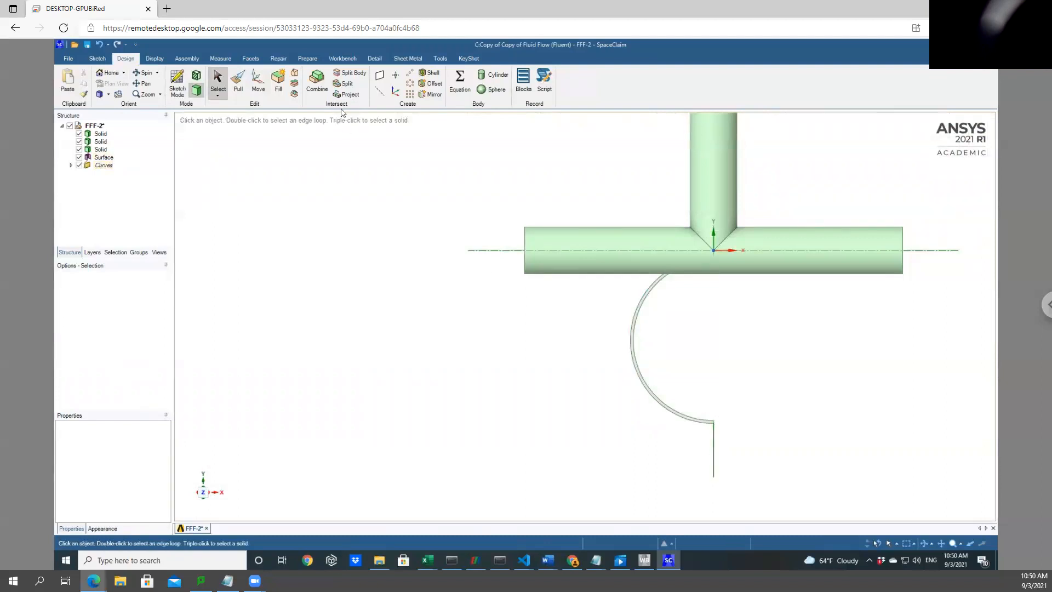
# Revolve the thin half-ring face a full 360 degrees around the vertical line with Pull to form the hollow spherical sac
pyautogui.click(236, 74)
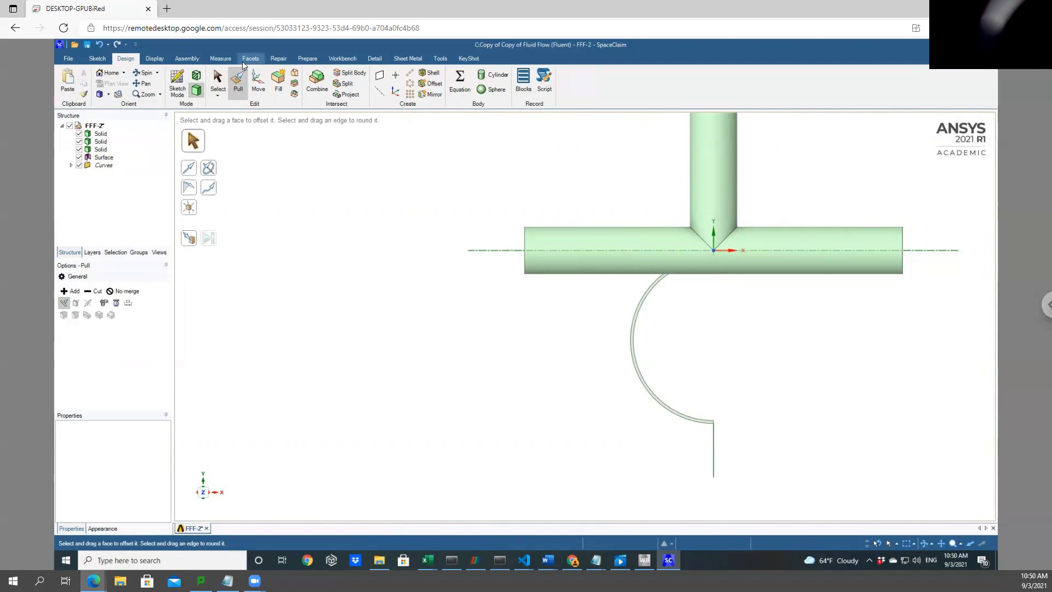
pyautogui.click(632, 356)
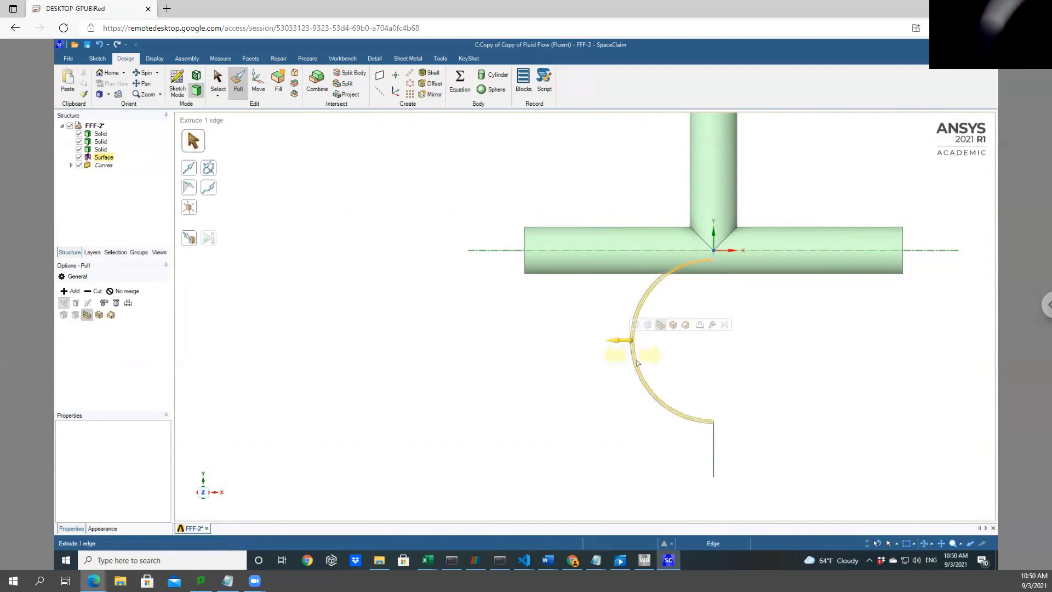
pyautogui.scroll(5, 638, 363)
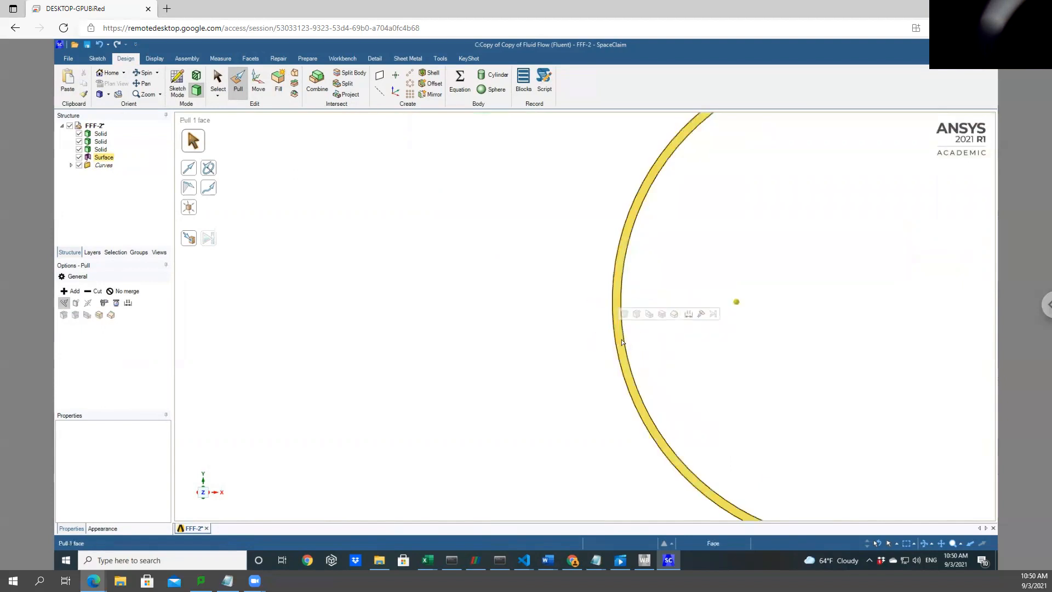
pyautogui.click(622, 343)
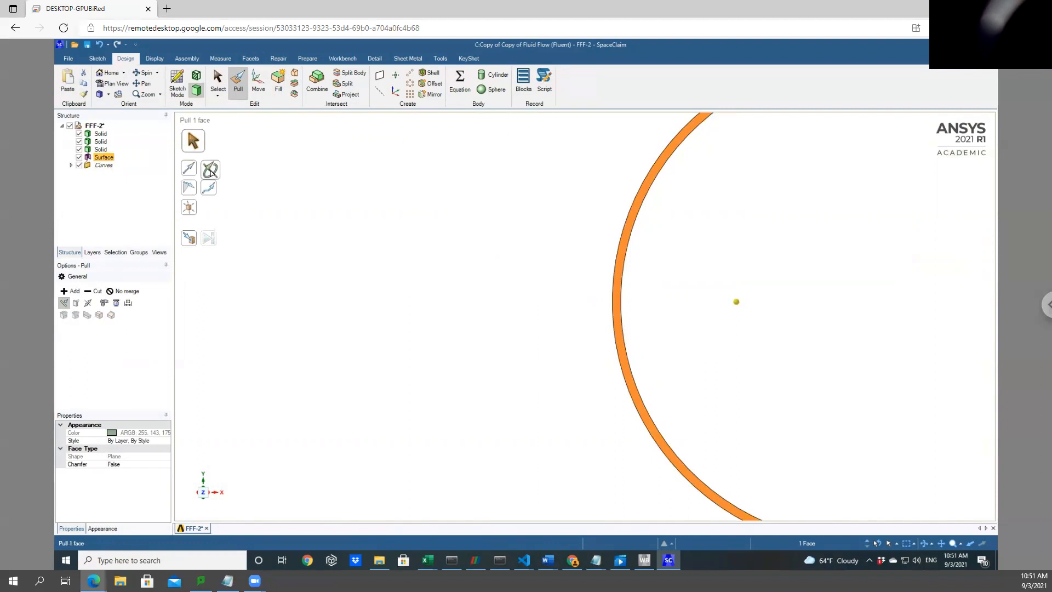
pyautogui.scroll(-5, 211, 171)
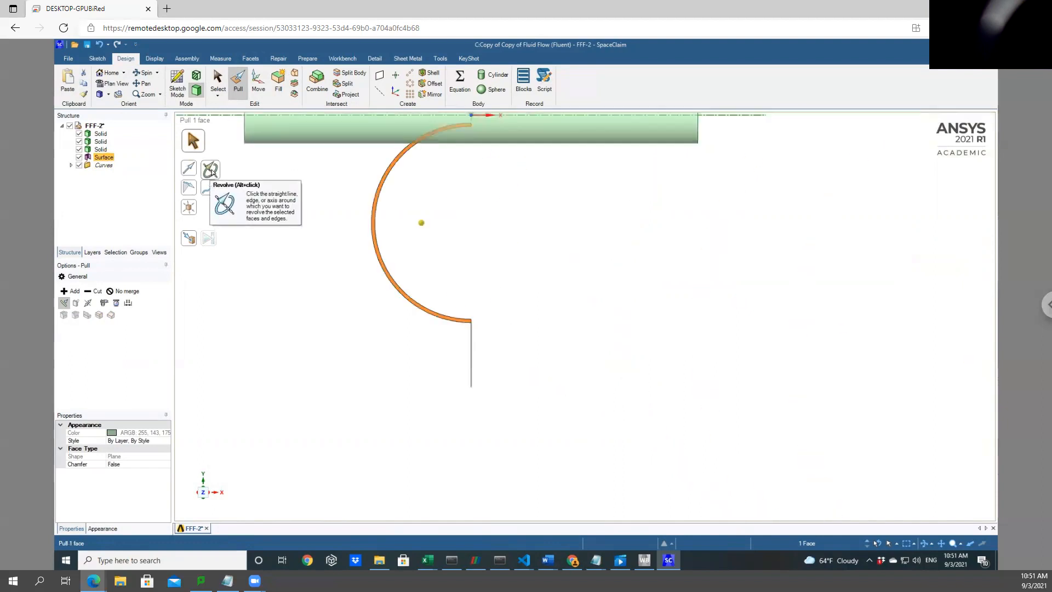
pyautogui.click(211, 171)
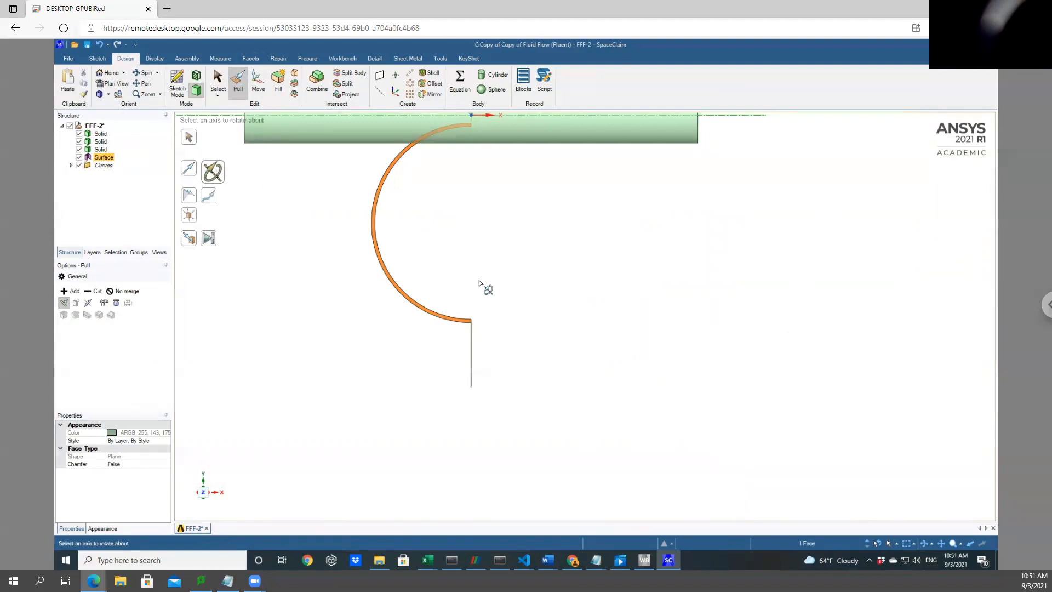
pyautogui.click(472, 338)
pyautogui.scroll(-5, 475, 128)
pyautogui.scroll(5, 476, 131)
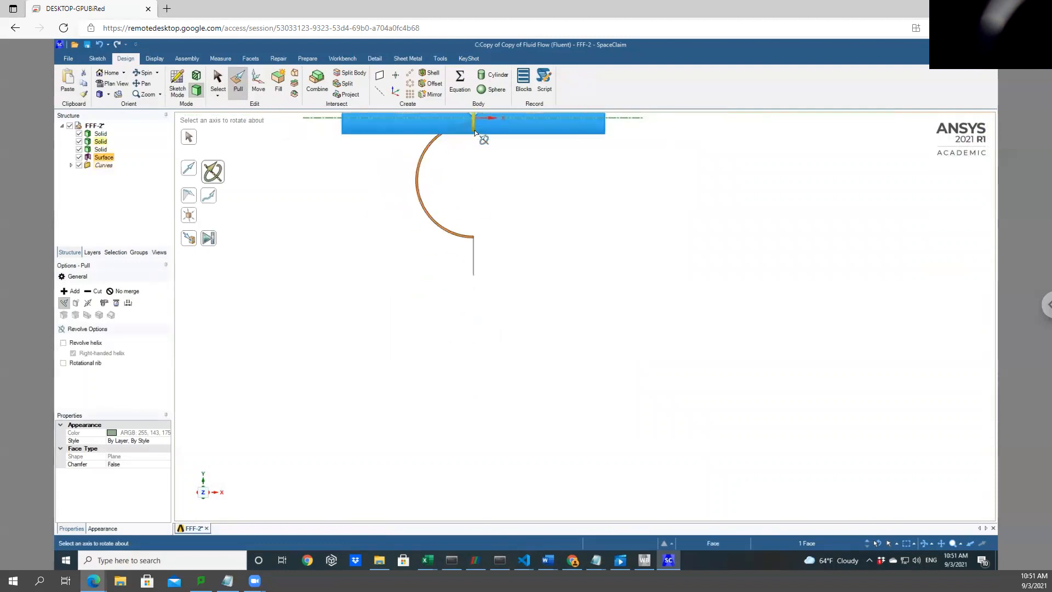
pyautogui.scroll(-4, 480, 159)
pyautogui.scroll(-3, 481, 157)
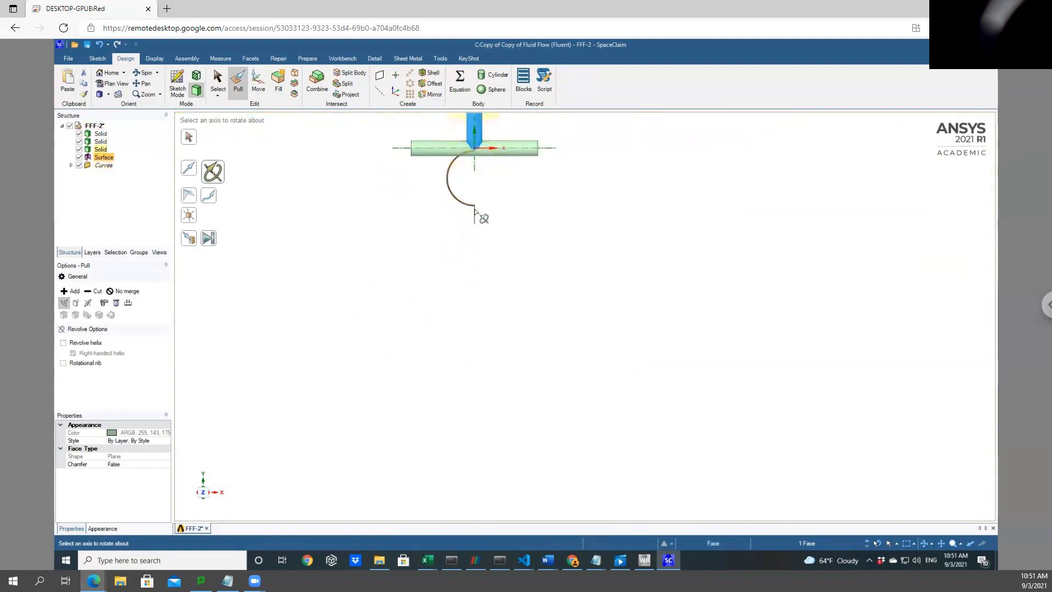
pyautogui.scroll(-2, 481, 159)
pyautogui.scroll(4, 478, 183)
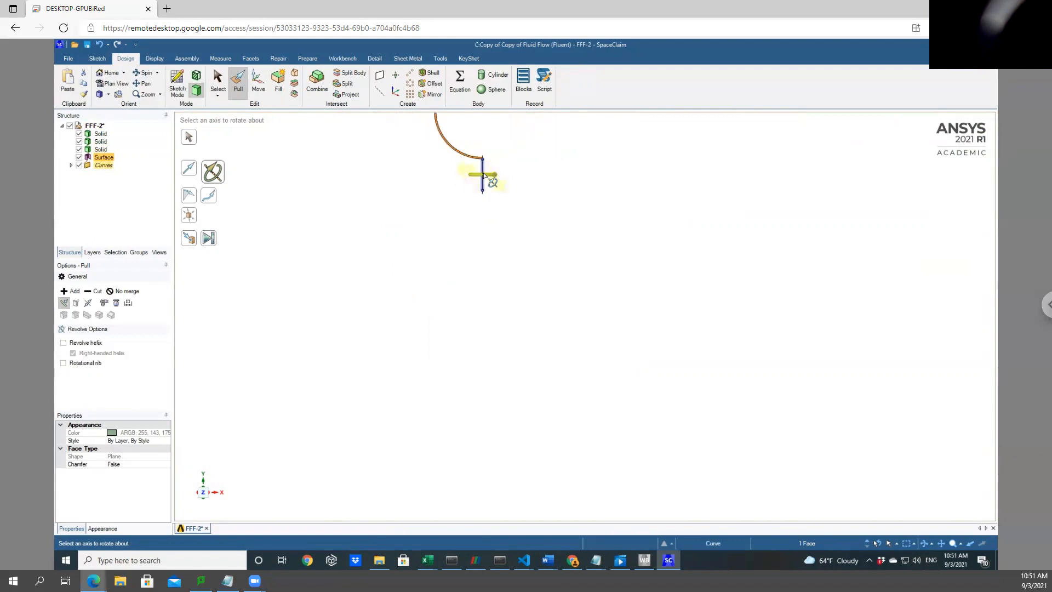
pyautogui.click(484, 175)
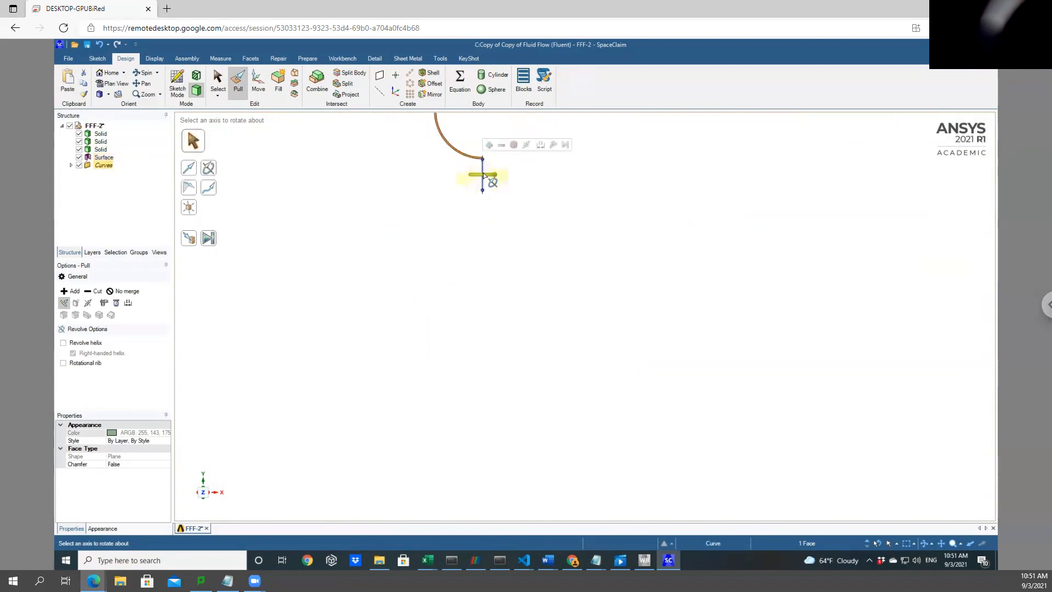
pyautogui.click(485, 176)
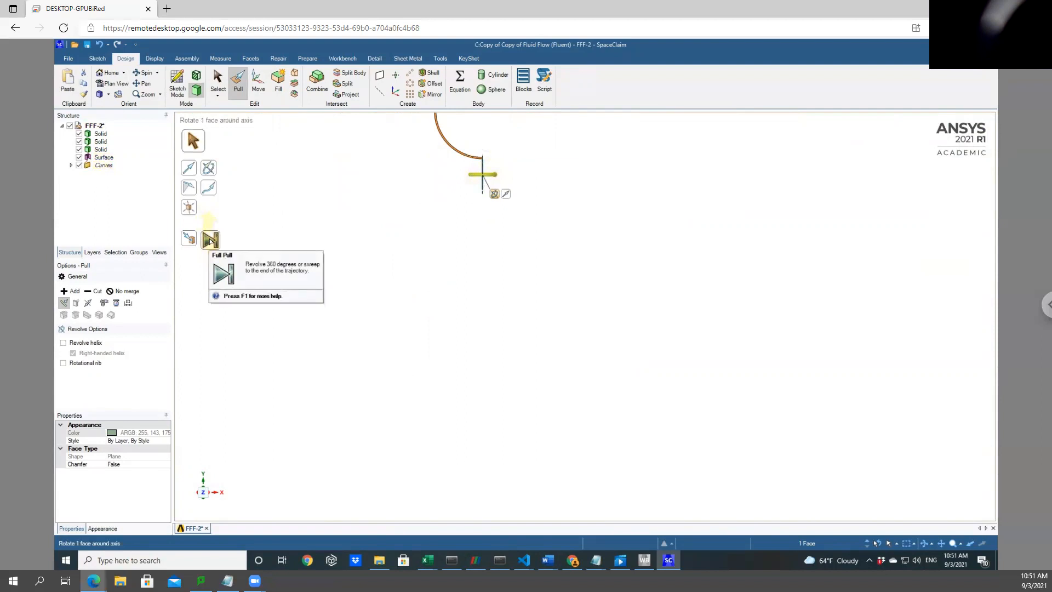
pyautogui.click(210, 240)
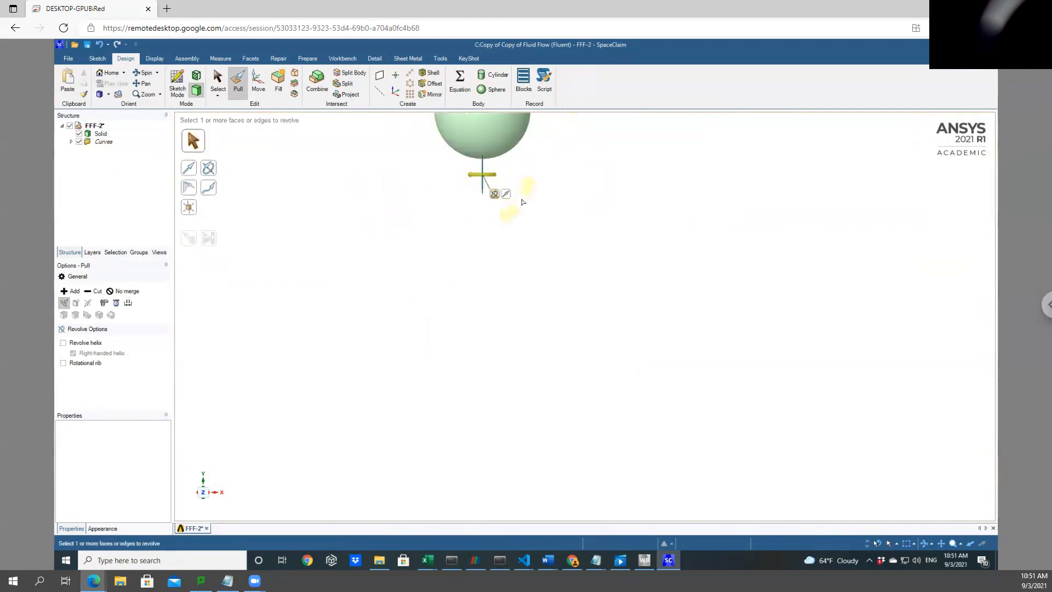
pyautogui.scroll(-5, 522, 201)
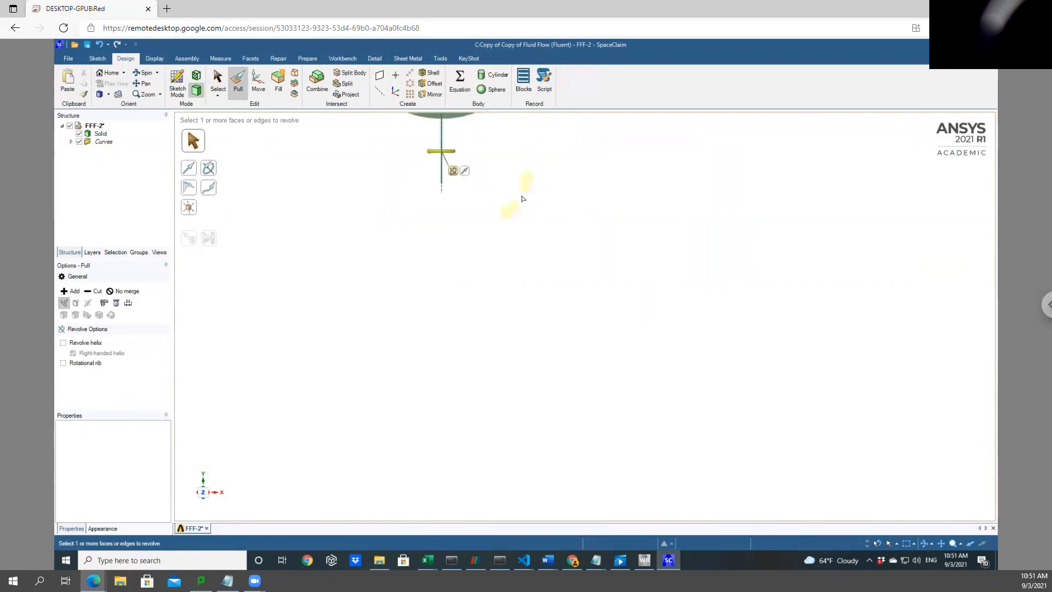
# Examine the revolved sac and the inside of the pipe opening where the two meet
pyautogui.click(520, 174)
pyautogui.scroll(4, 520, 172)
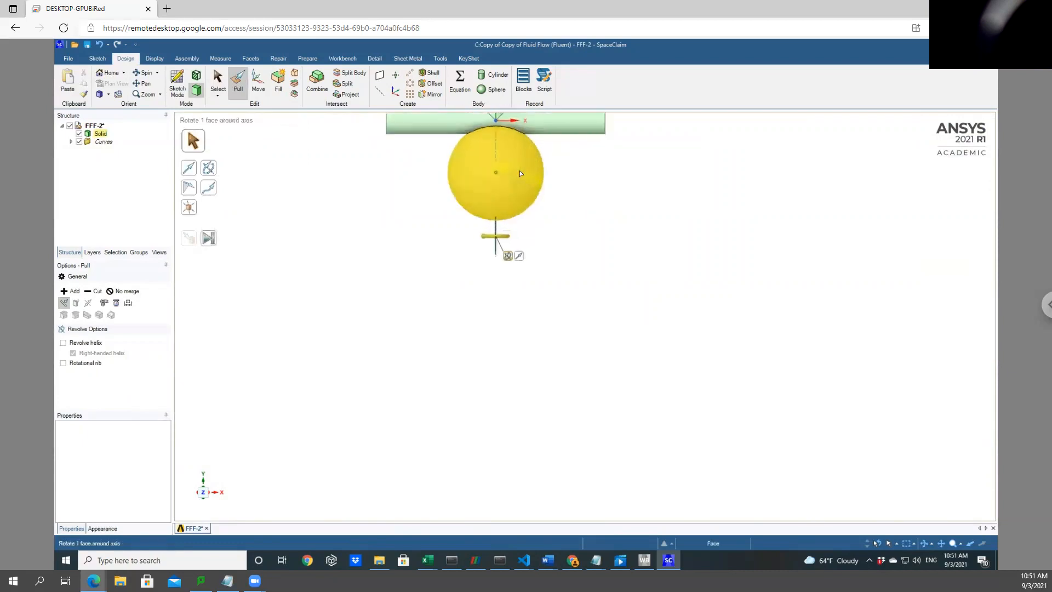
pyautogui.press('Escape')
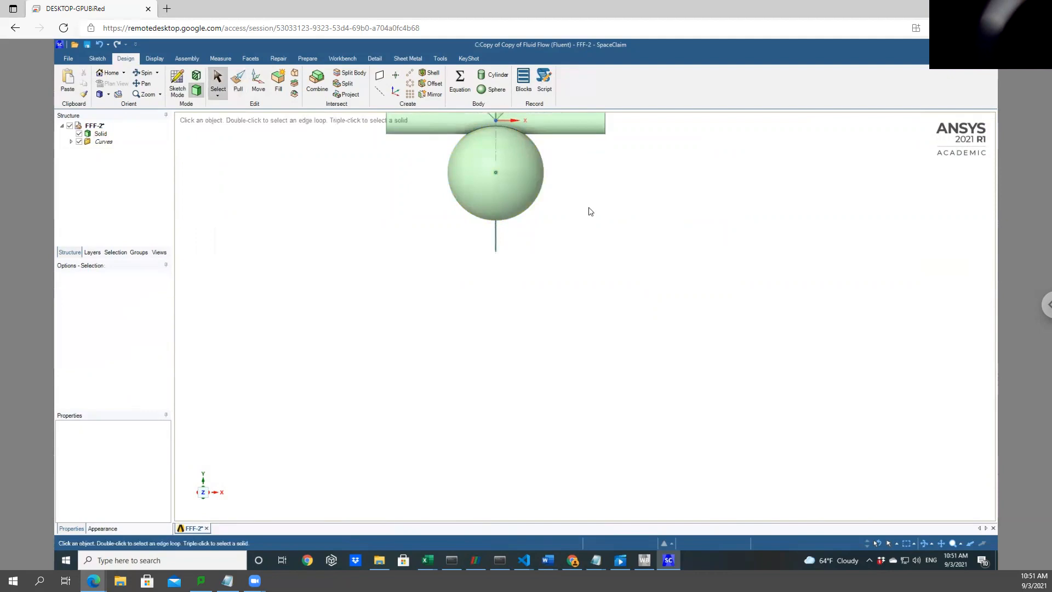
pyautogui.rightClick(370, 208)
pyautogui.click(323, 187)
pyautogui.moveTo(345, 176); pyautogui.dragTo(530, 225, button='middle')
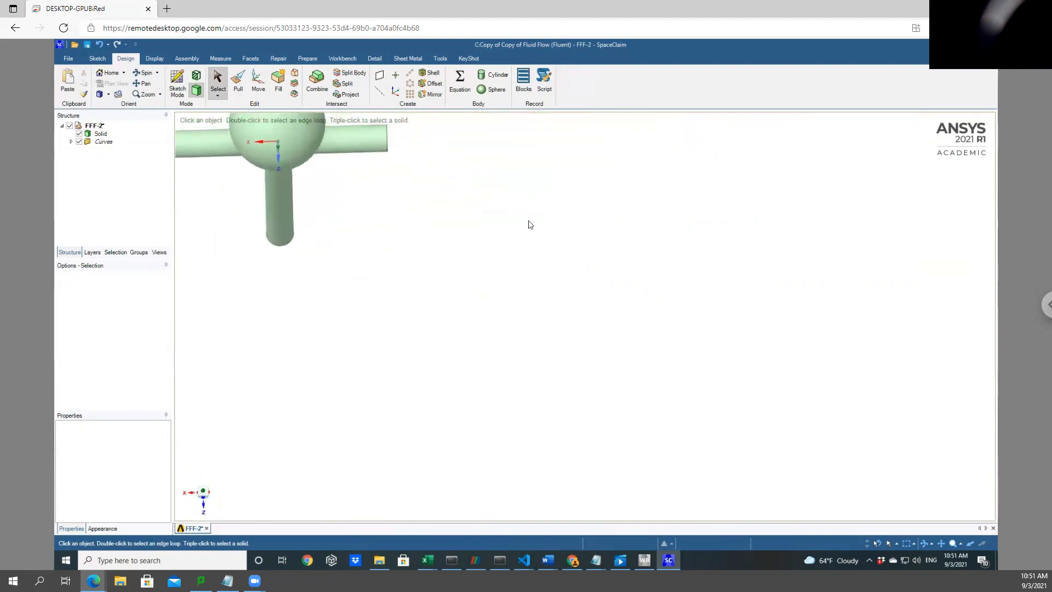
pyautogui.moveTo(462, 205); pyautogui.dragTo(314, 209, button='middle')
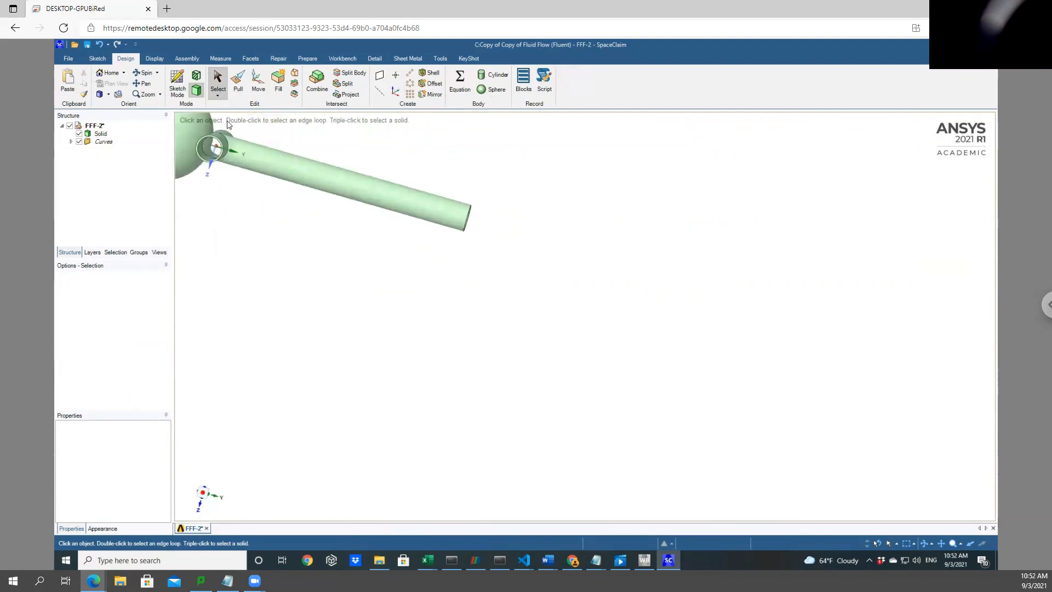
pyautogui.click(241, 165)
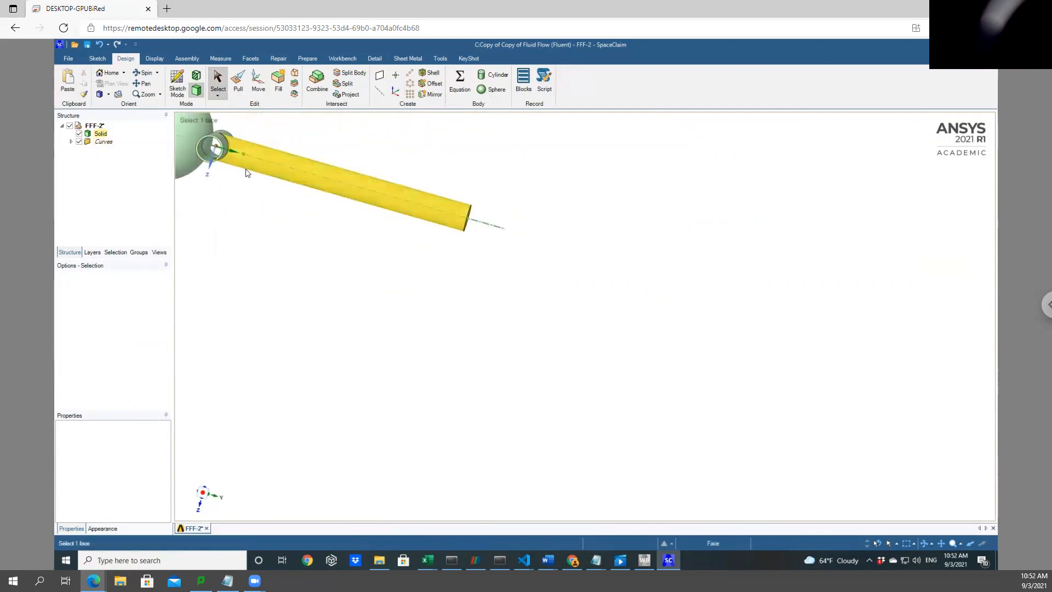
pyautogui.moveTo(326, 150); pyautogui.dragTo(738, 329)
pyautogui.scroll(5, 638, 335)
pyautogui.scroll(4, 637, 335)
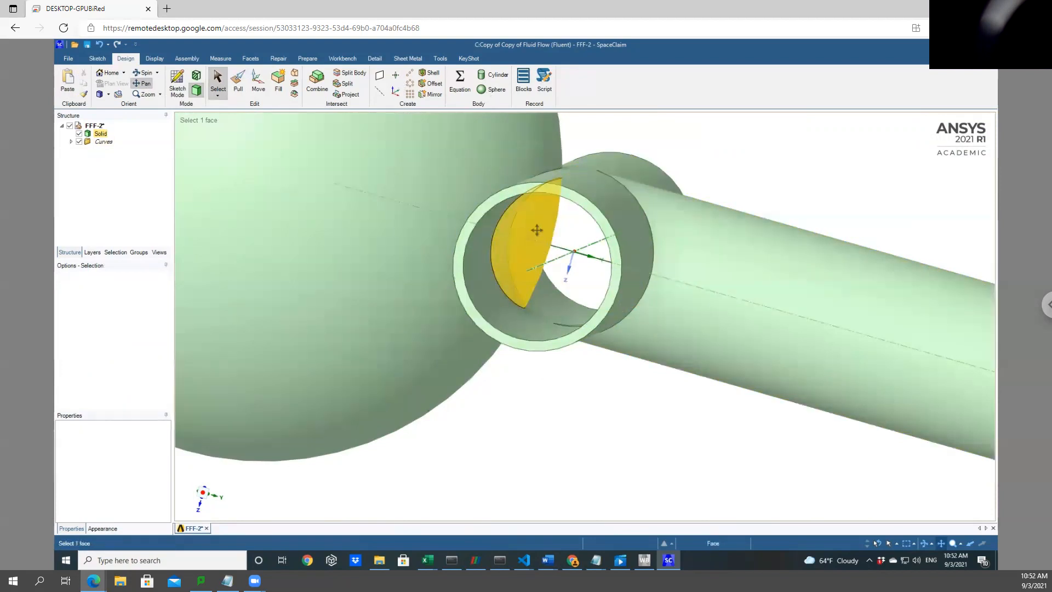
pyautogui.press('Escape')
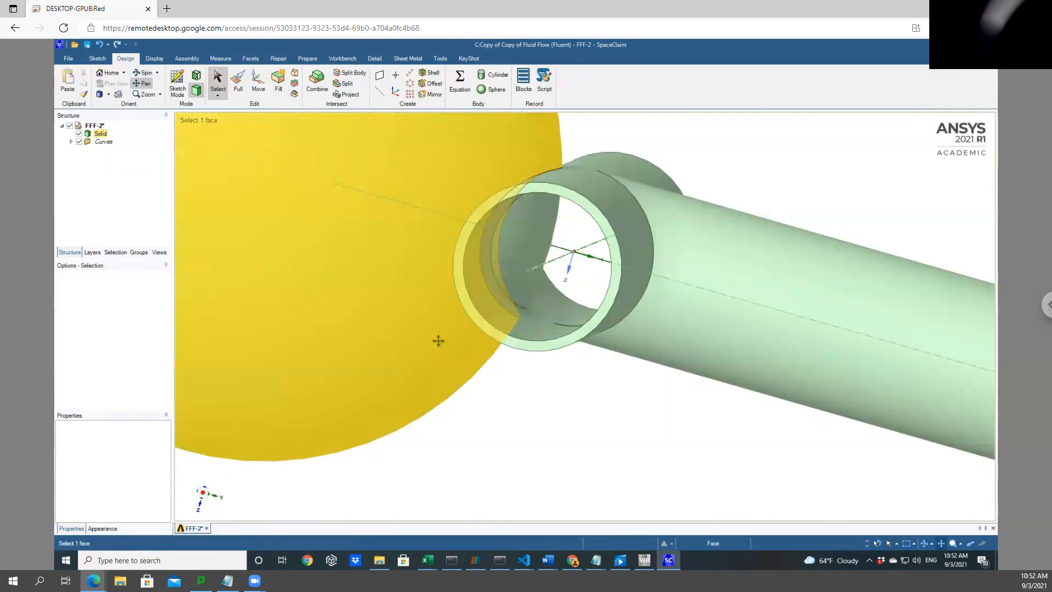
pyautogui.scroll(-3, 437, 337)
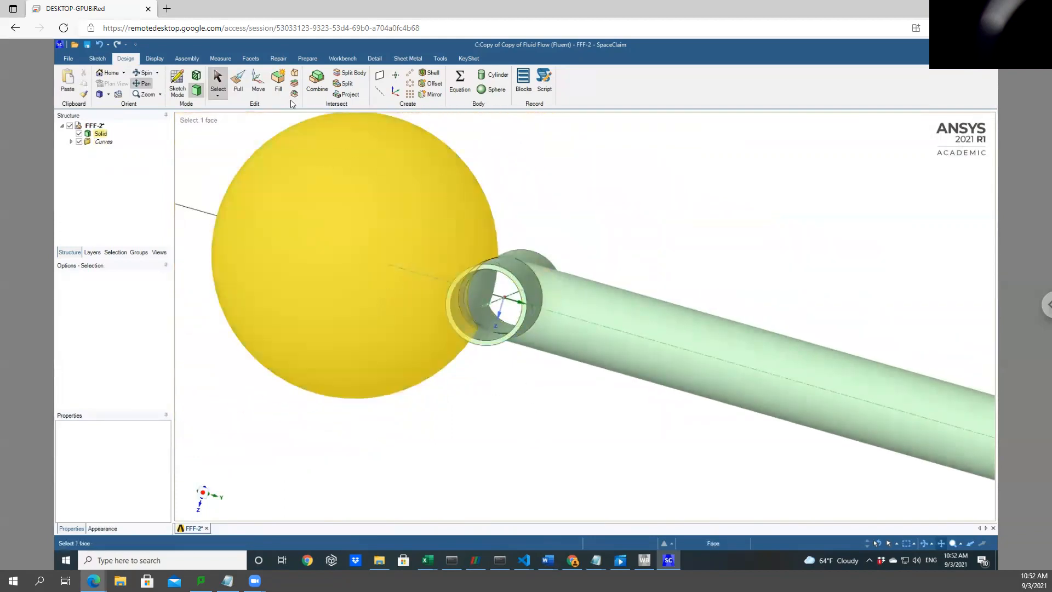
# Undo the full revolve of the half-ring face and clear the face selection
pyautogui.click(316, 82)
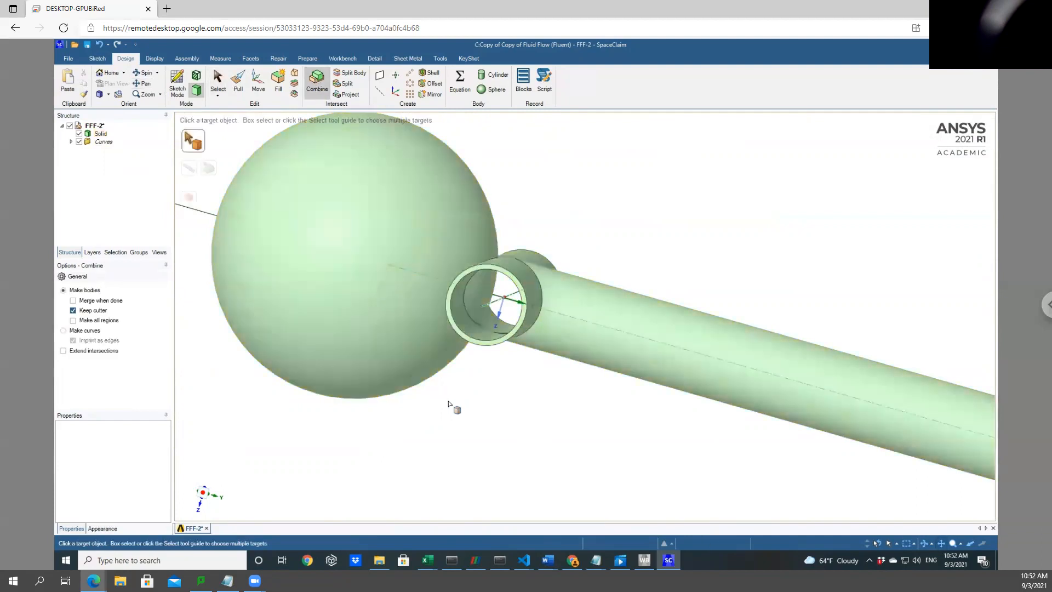
pyautogui.scroll(-2, 448, 404)
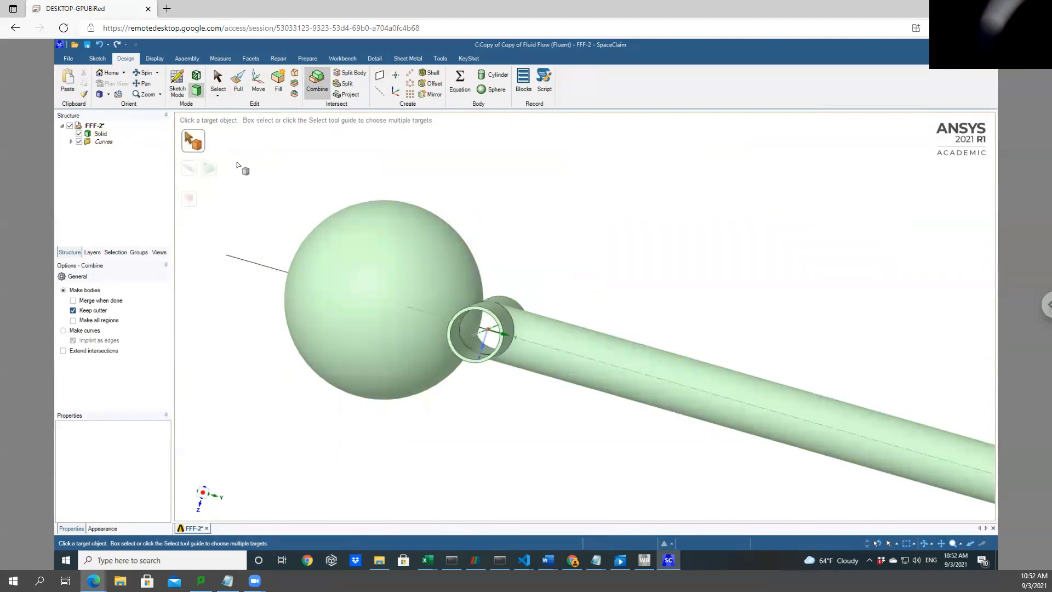
pyautogui.click(97, 46)
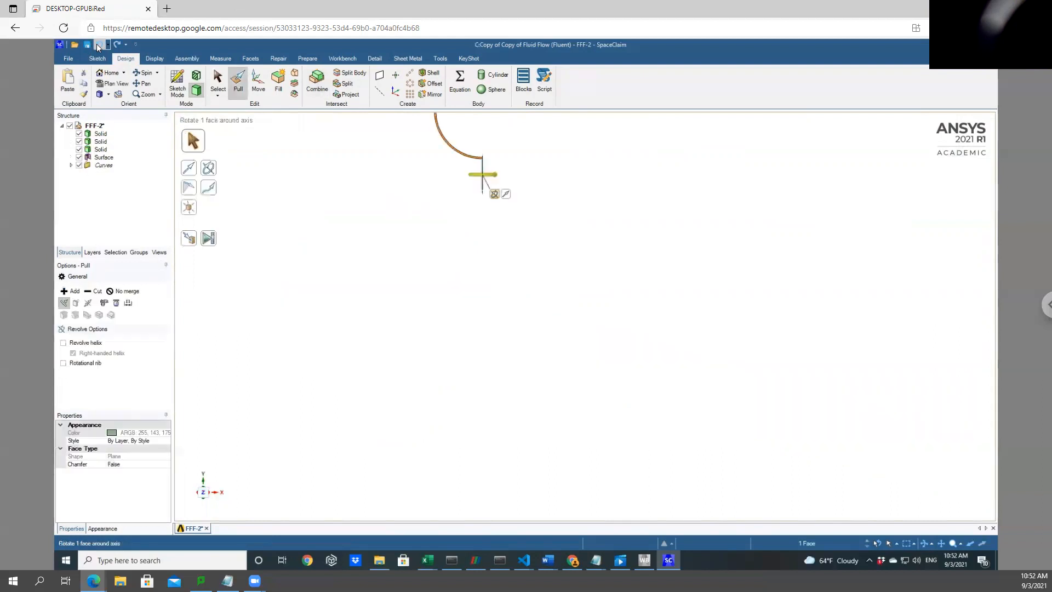
pyautogui.scroll(3, 440, 202)
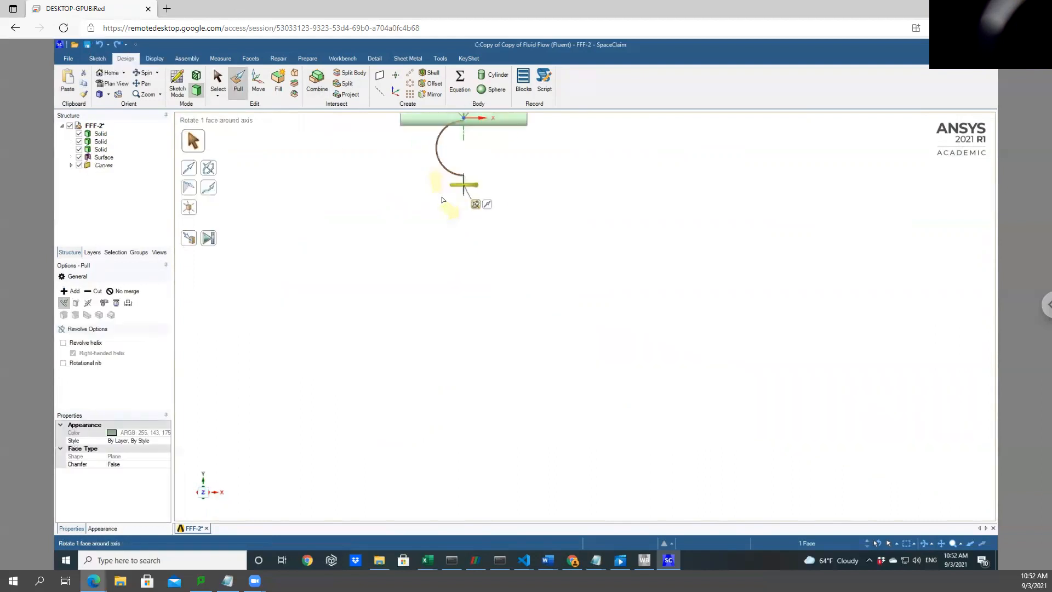
pyautogui.scroll(-6, 483, 150)
pyautogui.scroll(8, 498, 124)
pyautogui.scroll(3, 404, 287)
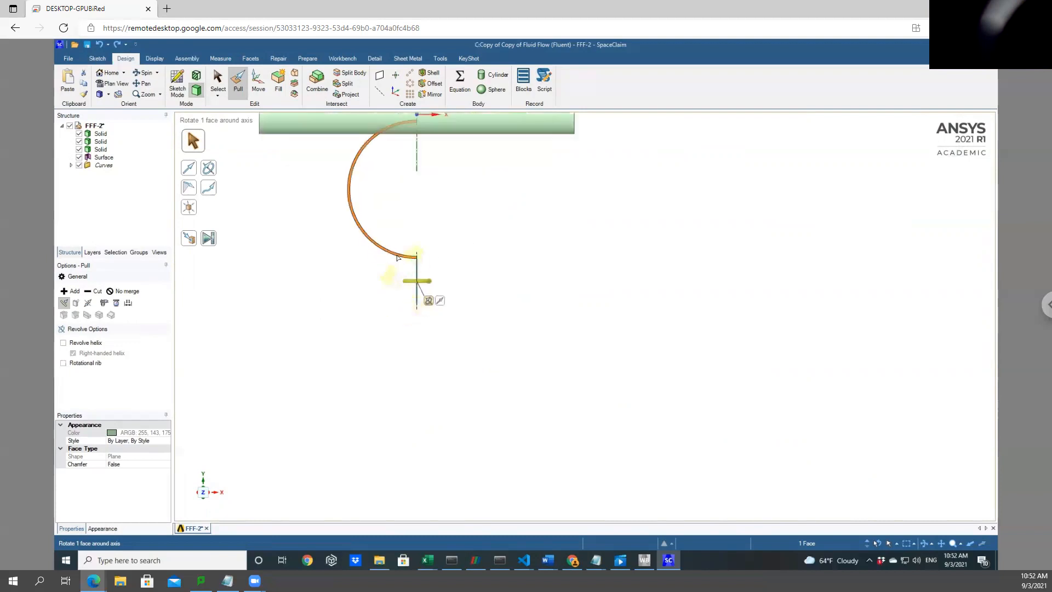
pyautogui.click(290, 137)
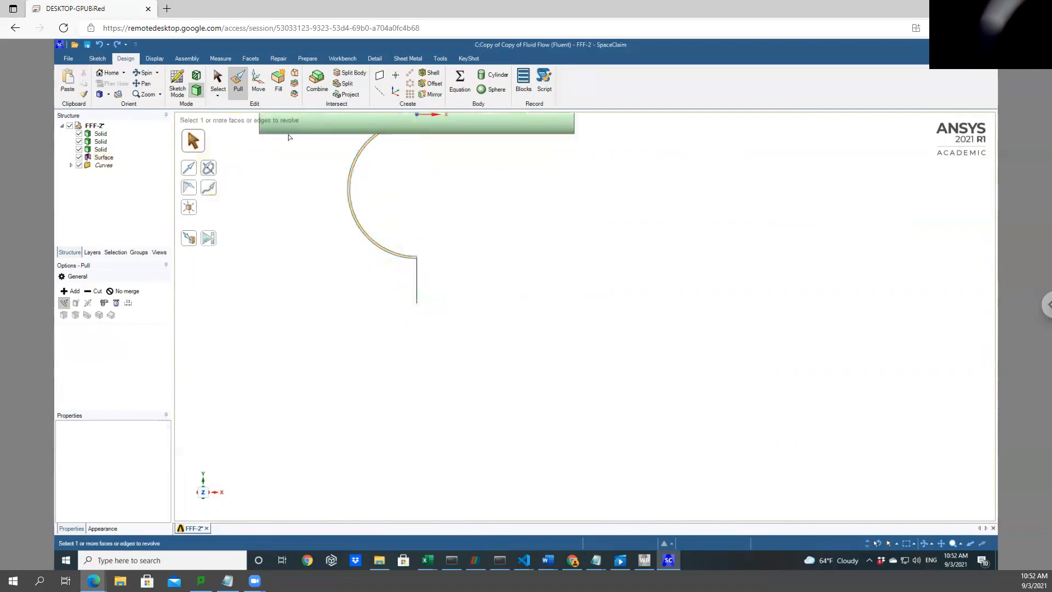
# Revolve the half-ring face a full 360 degrees around the vertical line with Pull set to No merge, keeping the sac a separate body
pyautogui.click(233, 77)
pyautogui.click(350, 197)
pyautogui.scroll(5, 348, 193)
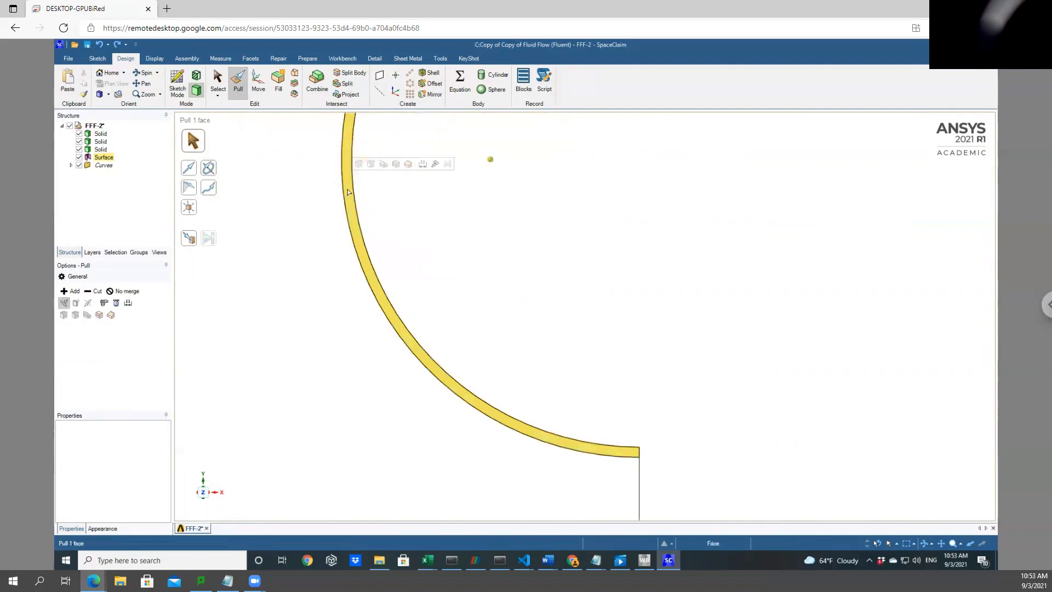
pyautogui.click(349, 192)
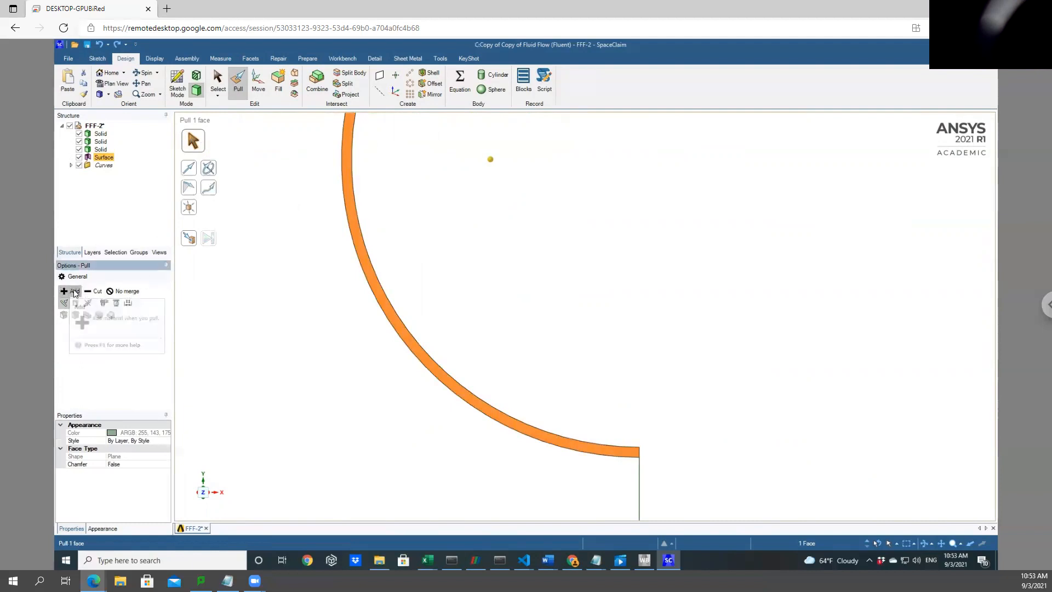
pyautogui.click(136, 291)
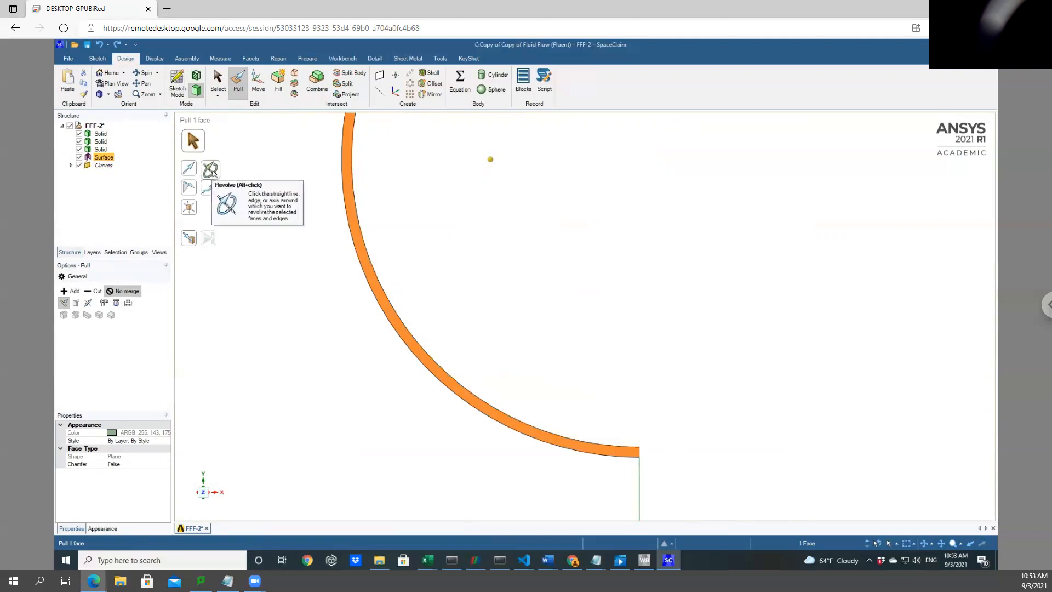
pyautogui.click(212, 170)
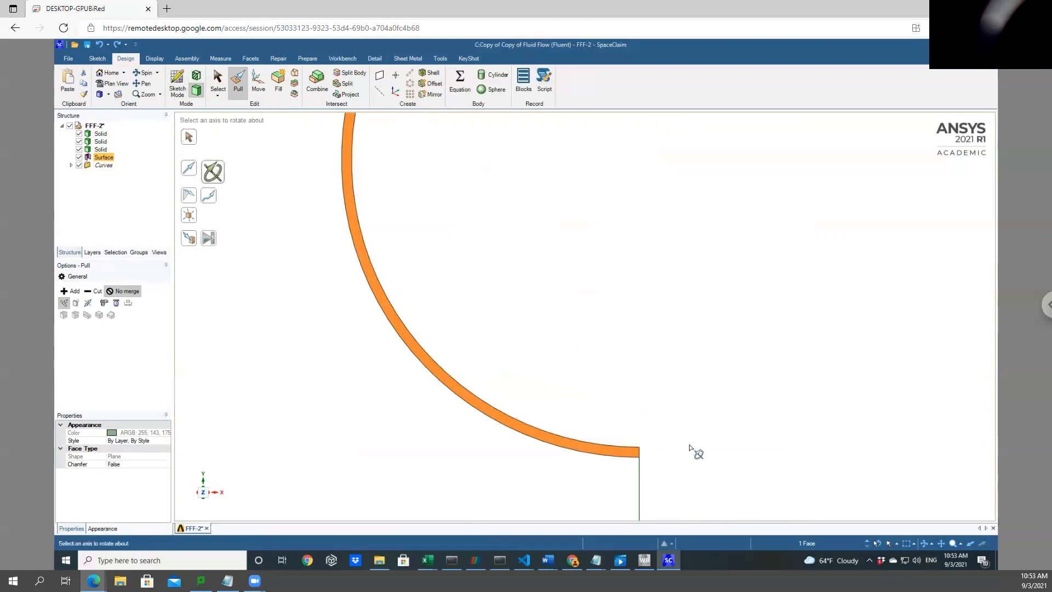
pyautogui.click(640, 474)
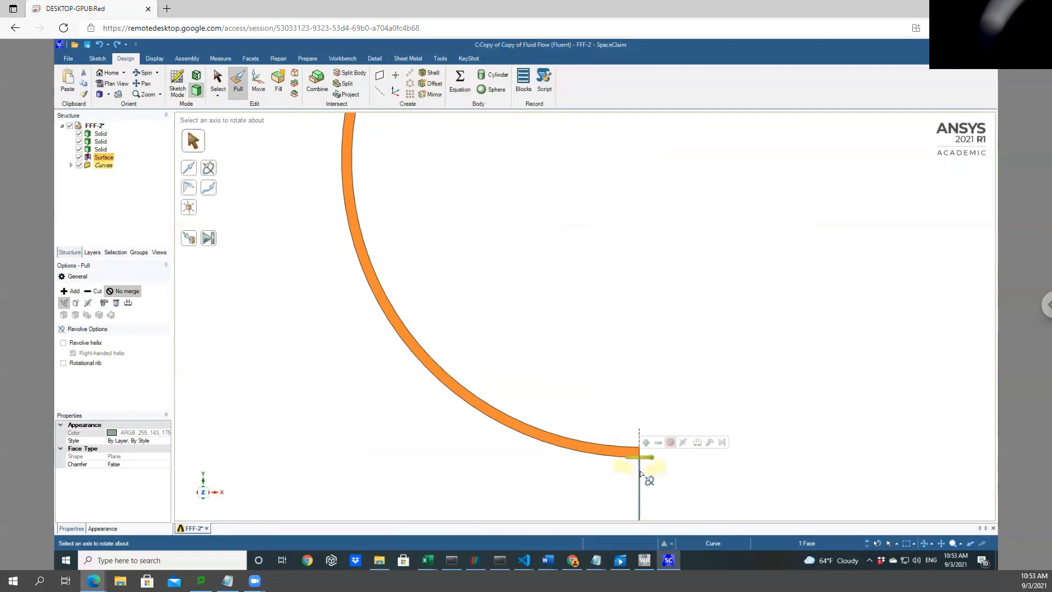
pyautogui.click(119, 296)
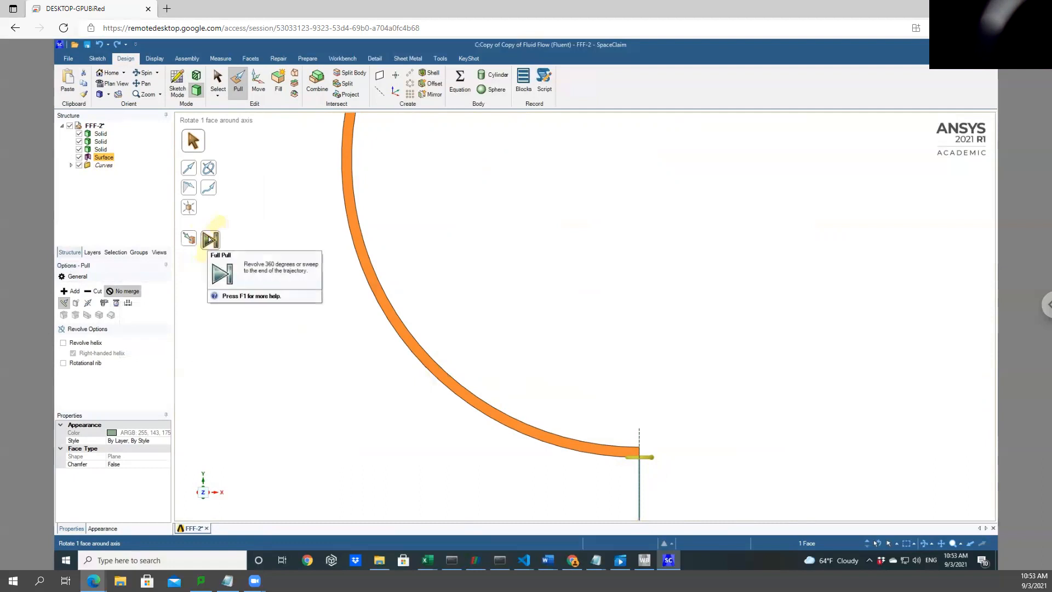
pyautogui.click(209, 237)
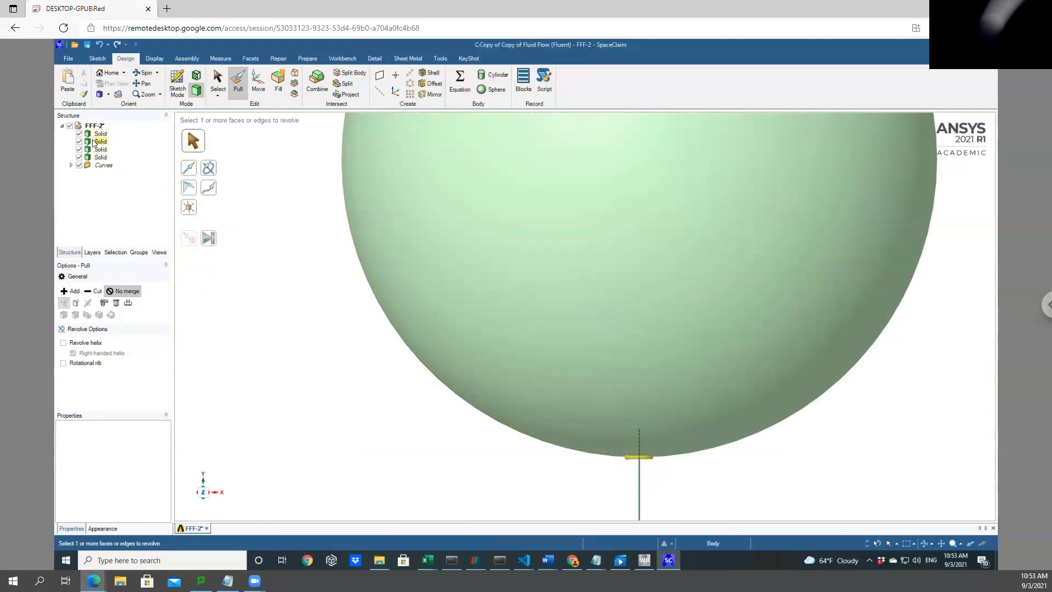
pyautogui.click(660, 364)
pyautogui.scroll(-2, 661, 363)
pyautogui.scroll(-3, 661, 364)
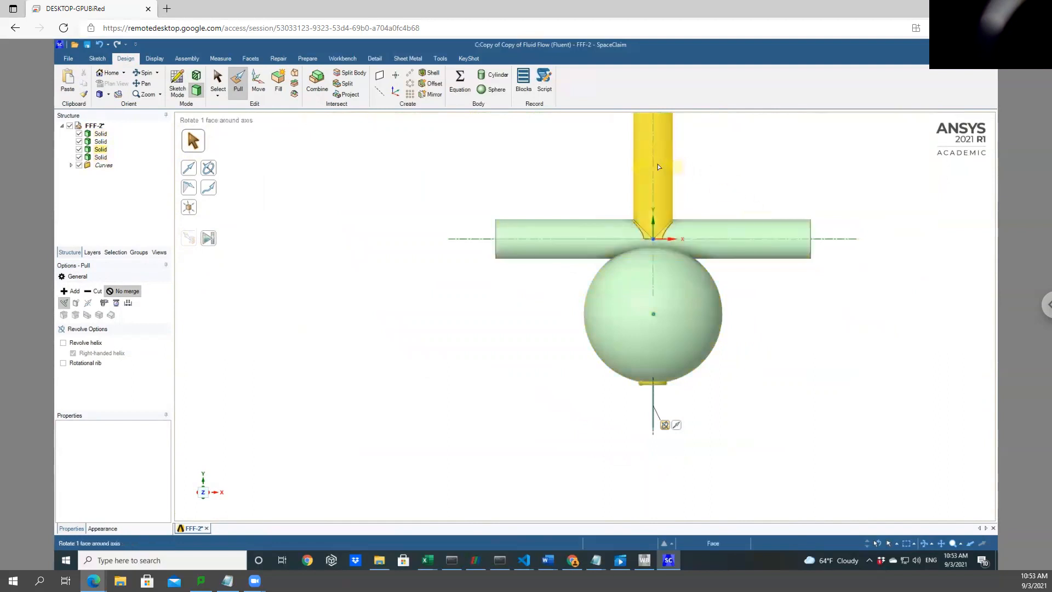
pyautogui.click(817, 386)
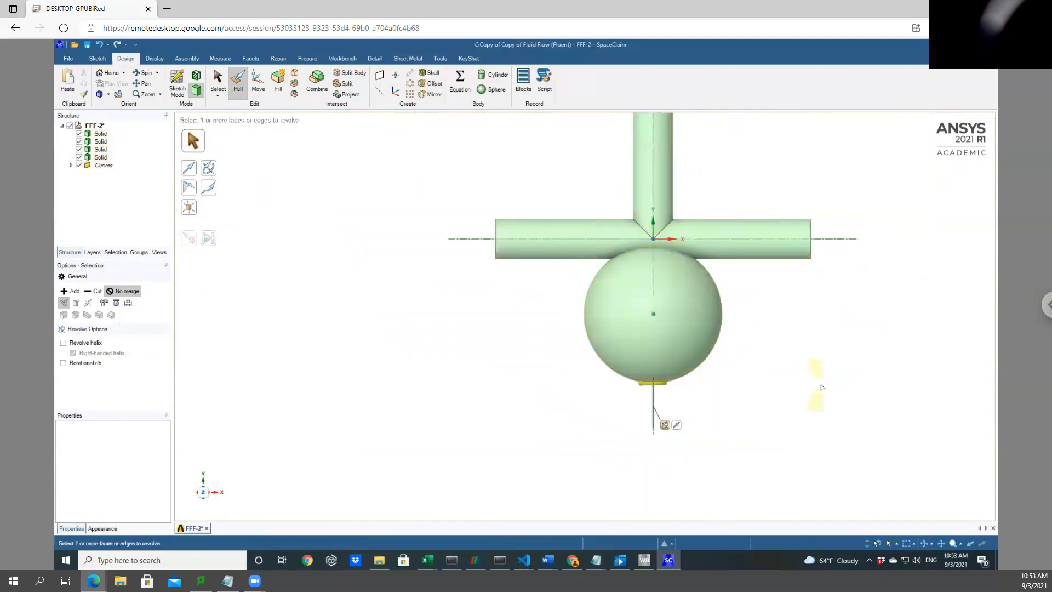
pyautogui.press('s')
# Cut the horizontal cross pipe with the spherical sac using Combine, keeping the cutter
pyautogui.moveTo(787, 359); pyautogui.dragTo(441, 289, button='middle')
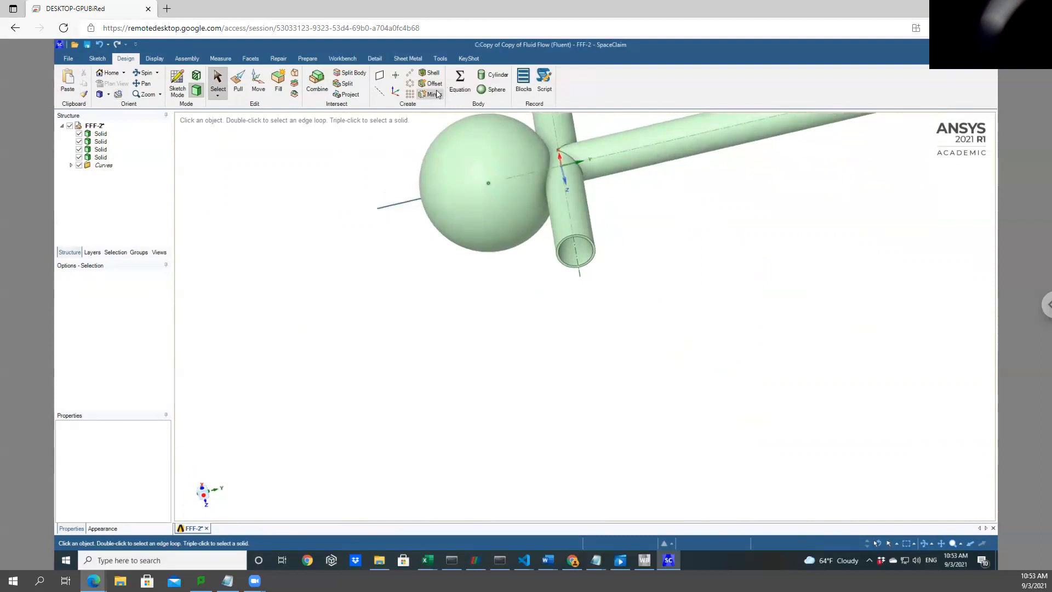
pyautogui.click(319, 83)
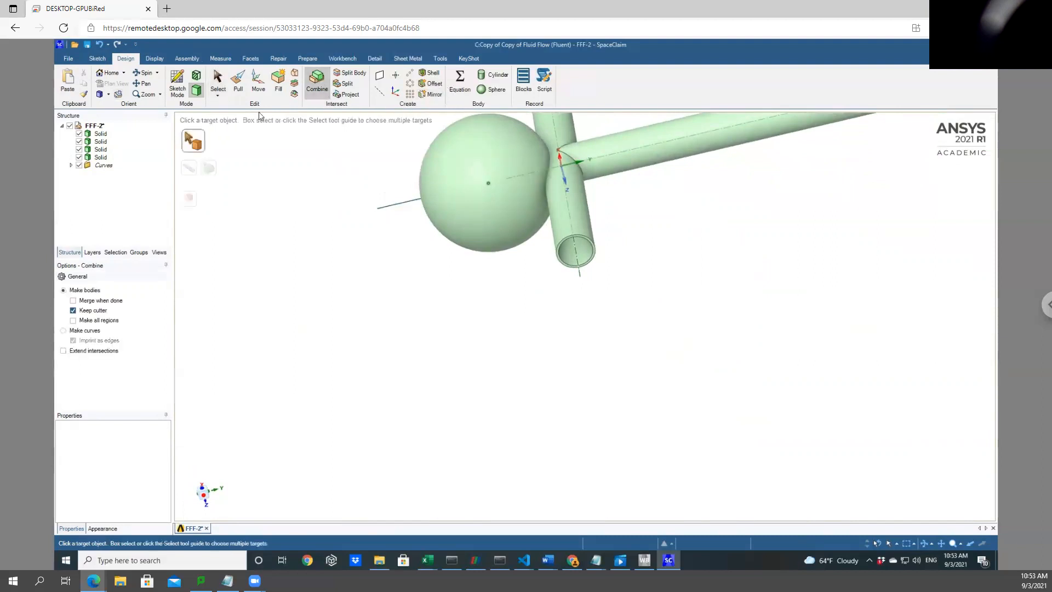
pyautogui.click(565, 130)
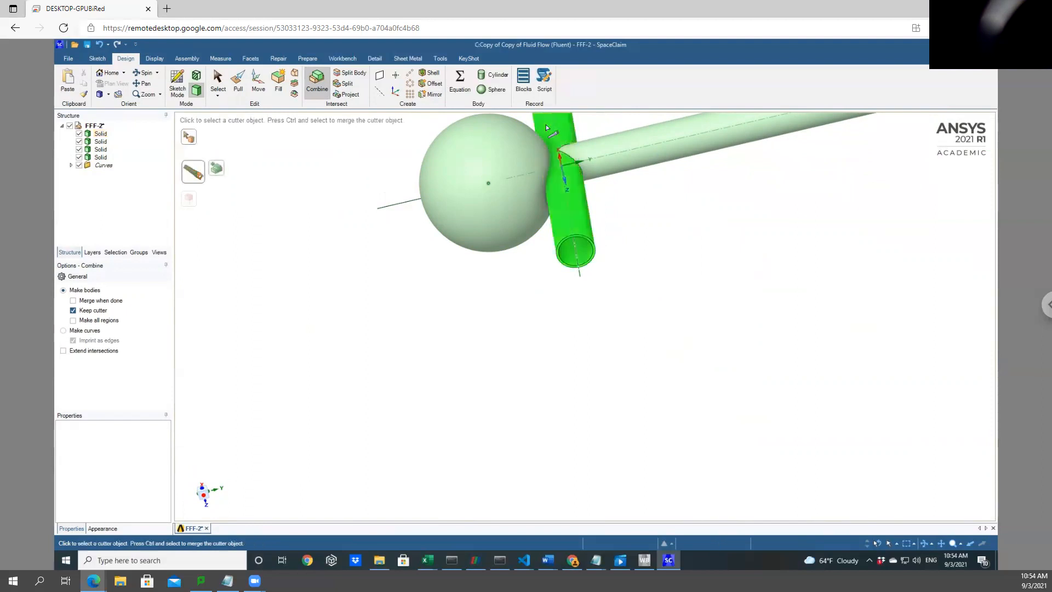
pyautogui.click(469, 185)
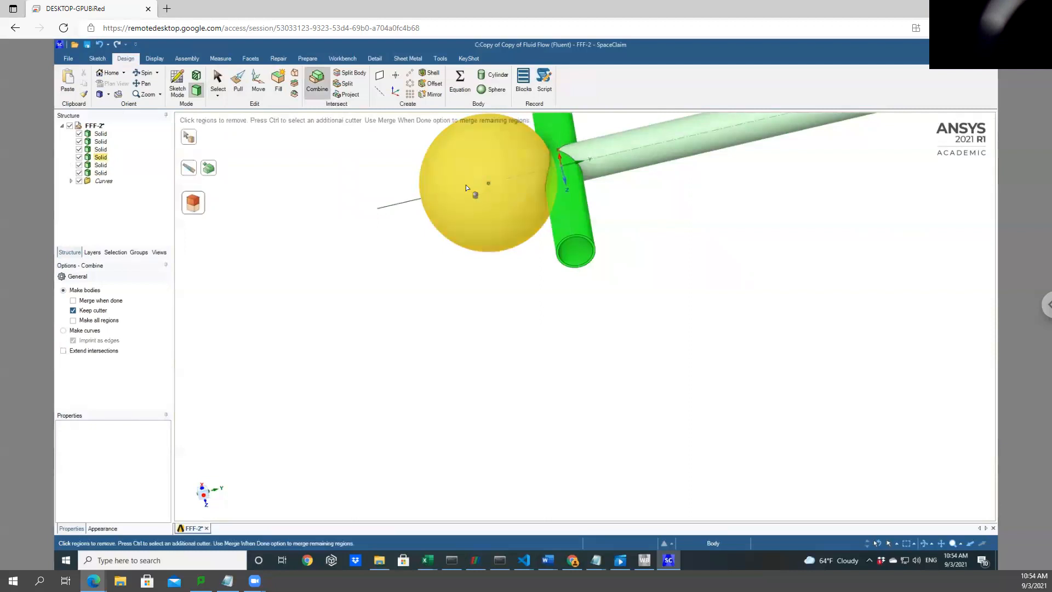
pyautogui.moveTo(709, 315); pyautogui.dragTo(720, 266, button='middle')
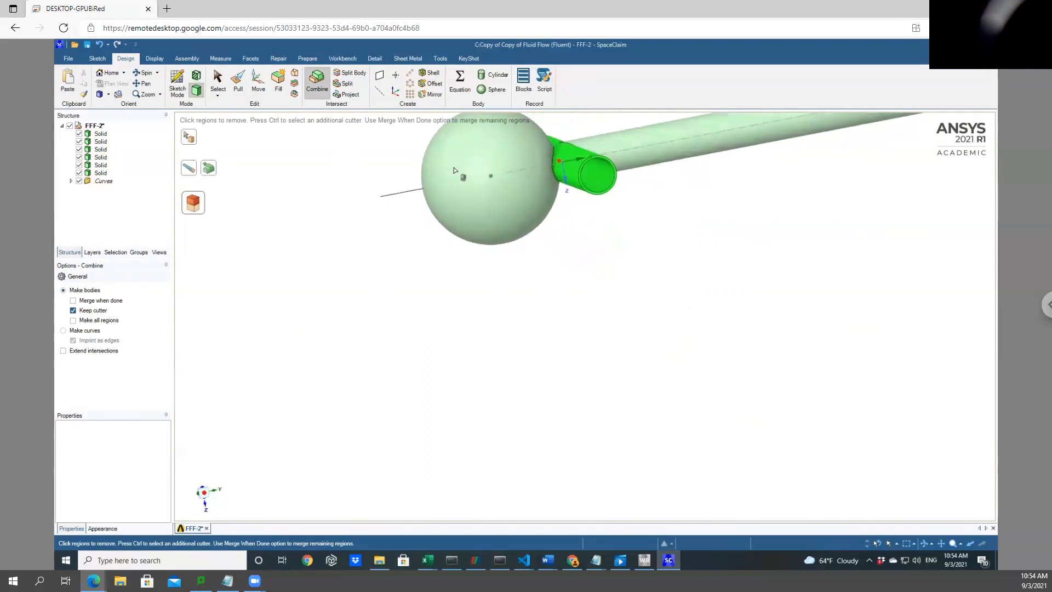
# Remove the cut pipe-wall region at the sac junction, hiding the sac only while picking that region
pyautogui.click(80, 157)
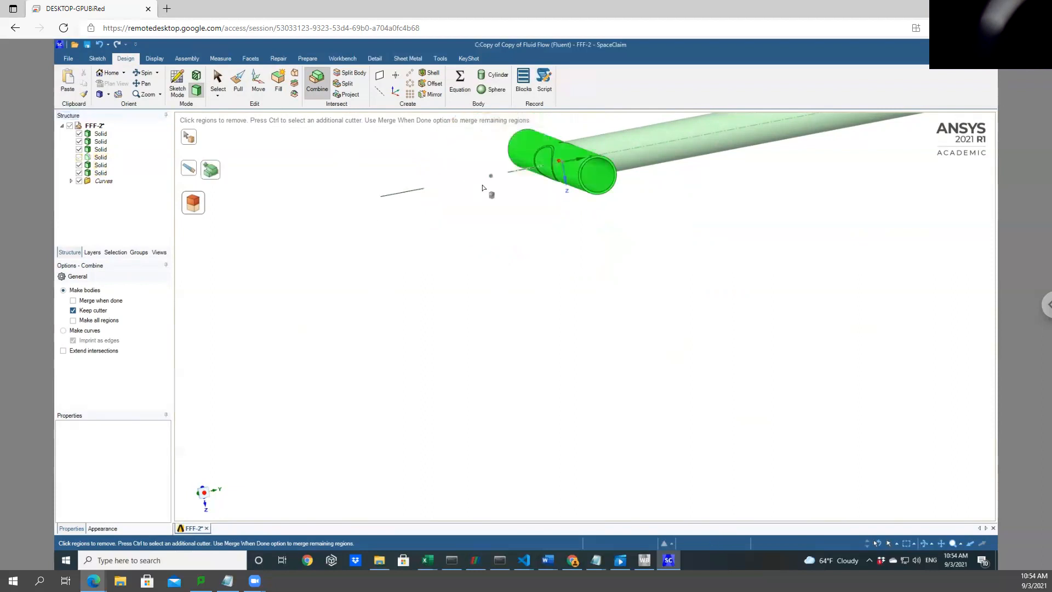
pyautogui.click(546, 159)
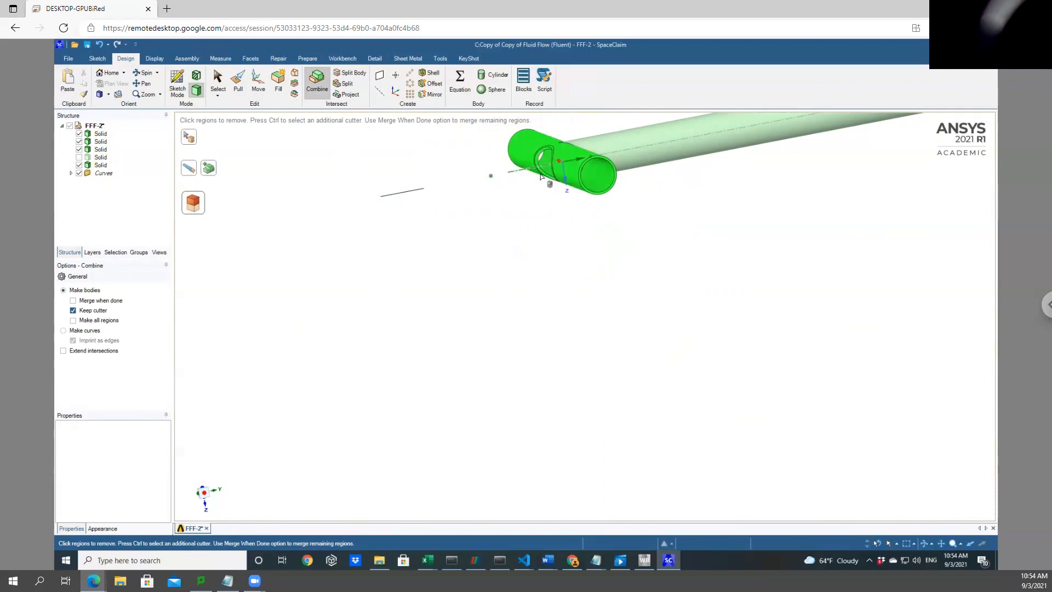
pyautogui.press('Escape')
pyautogui.moveTo(528, 235); pyautogui.dragTo(506, 258, button='middle')
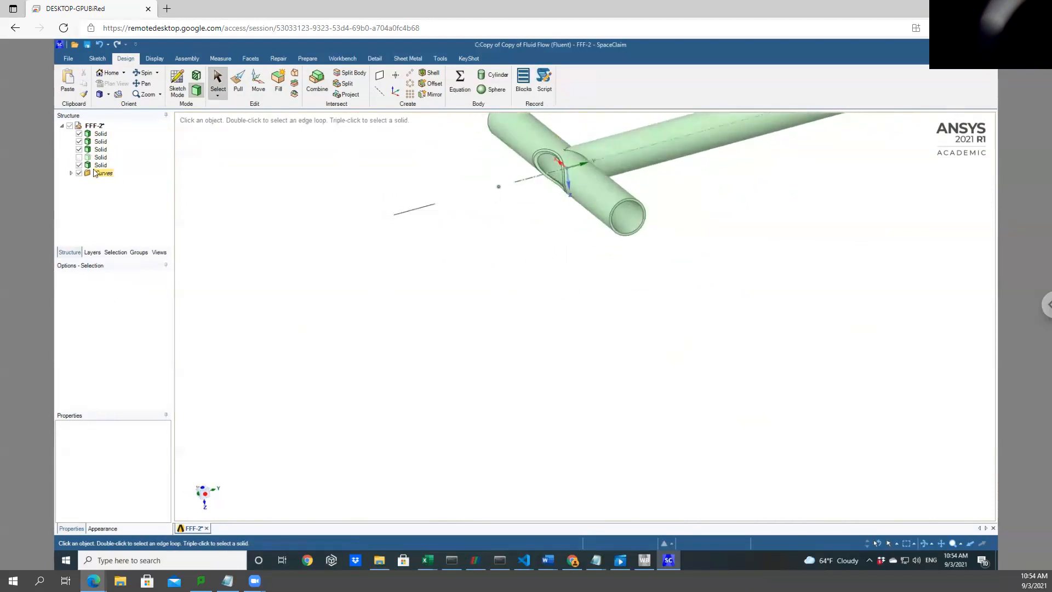
pyautogui.click(79, 158)
# Split the spherical sac body with the cross pipe's inner face and remove the sac region protruding into the pipe bore
pyautogui.moveTo(728, 263); pyautogui.dragTo(626, 261, button='middle')
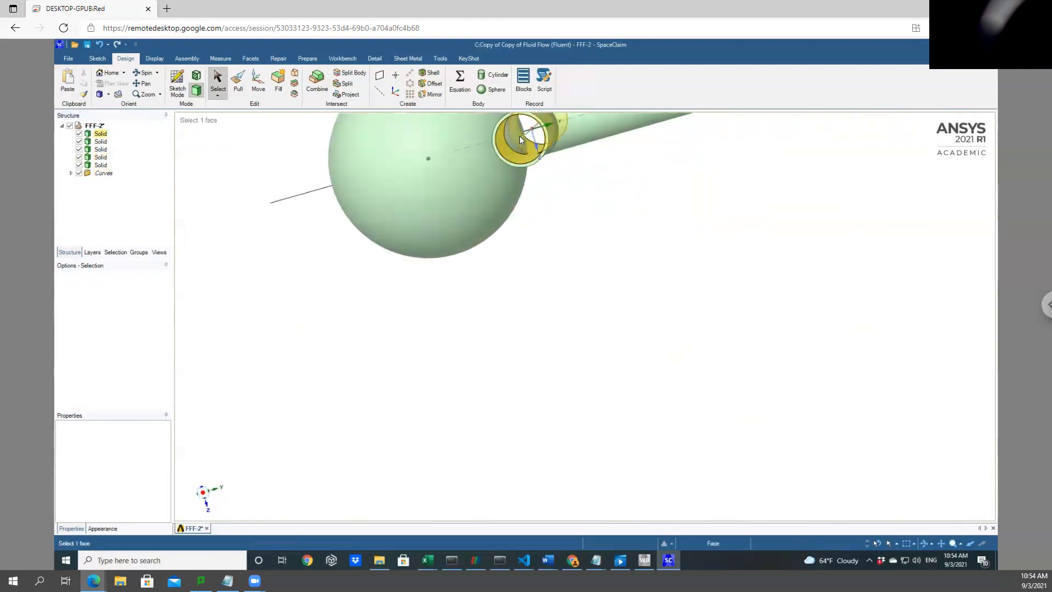
pyautogui.moveTo(618, 214); pyautogui.dragTo(597, 261, button='middle')
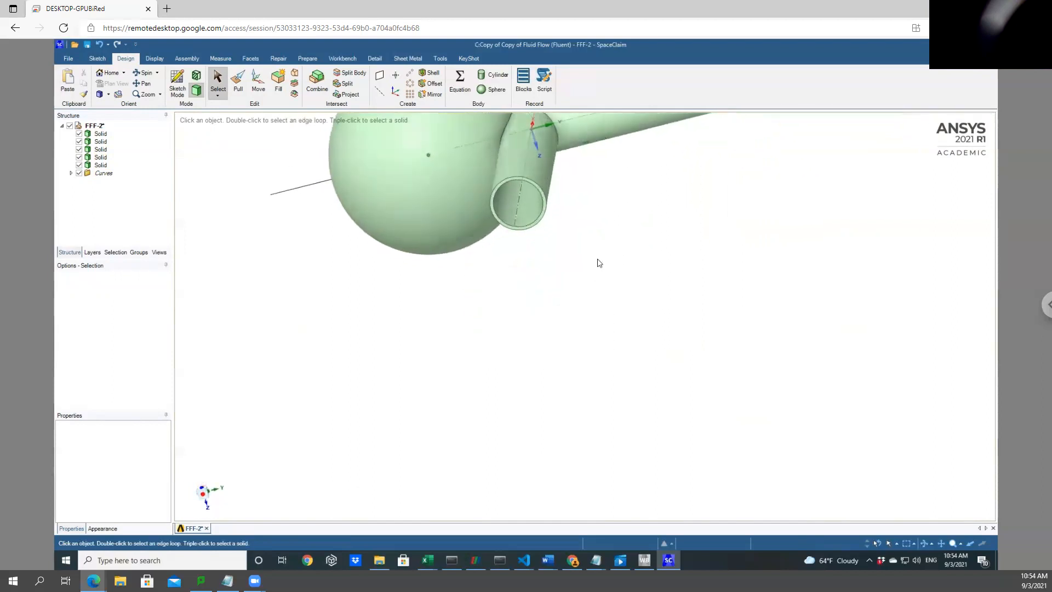
pyautogui.scroll(-4, 592, 294)
pyautogui.scroll(4, 597, 290)
pyautogui.scroll(-1, 594, 291)
pyautogui.scroll(1, 595, 291)
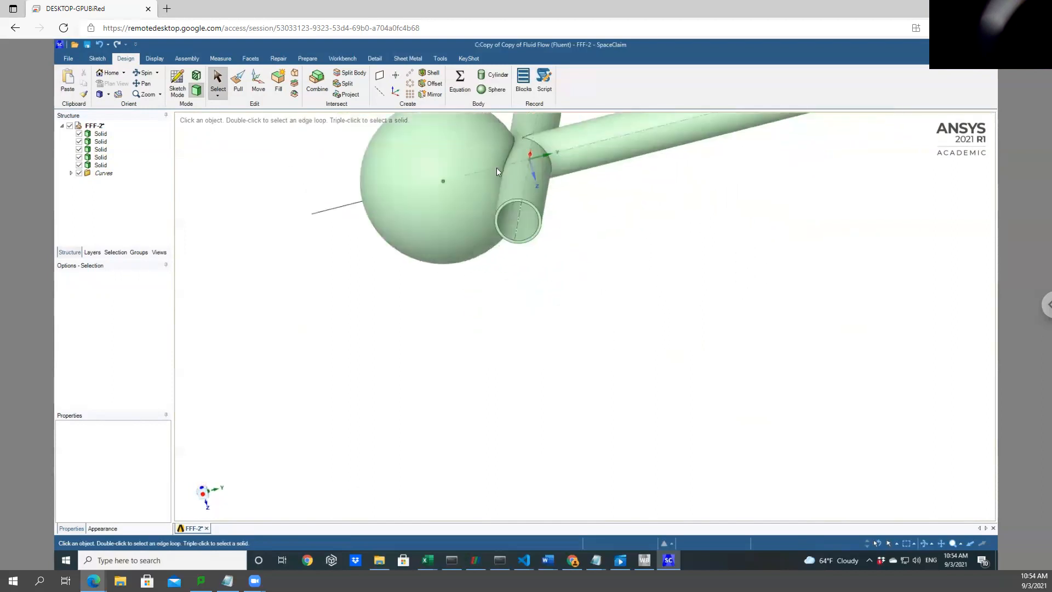
pyautogui.click(352, 73)
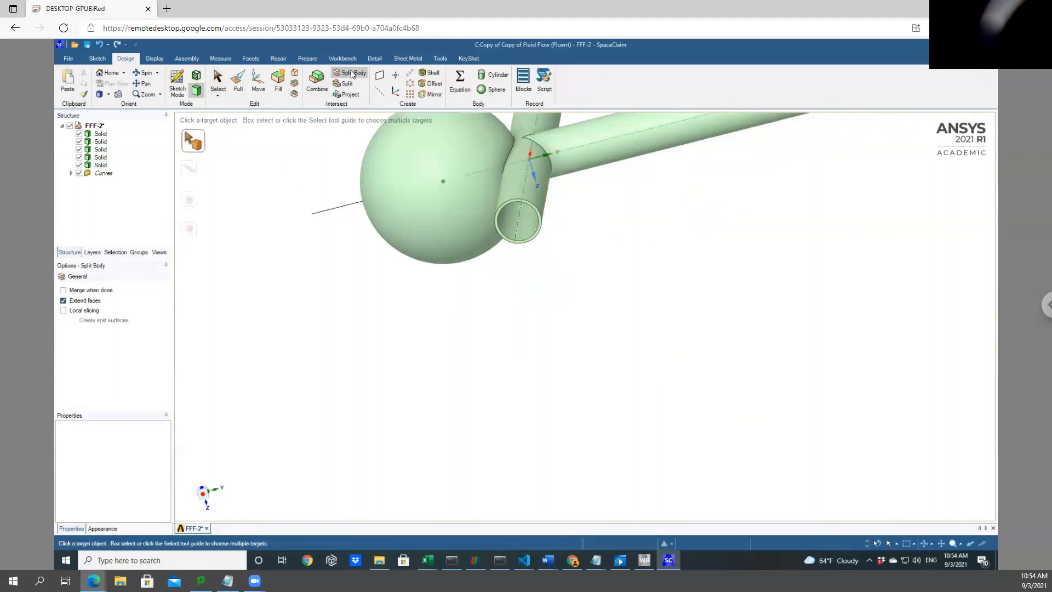
pyautogui.click(493, 140)
pyautogui.scroll(3, 506, 179)
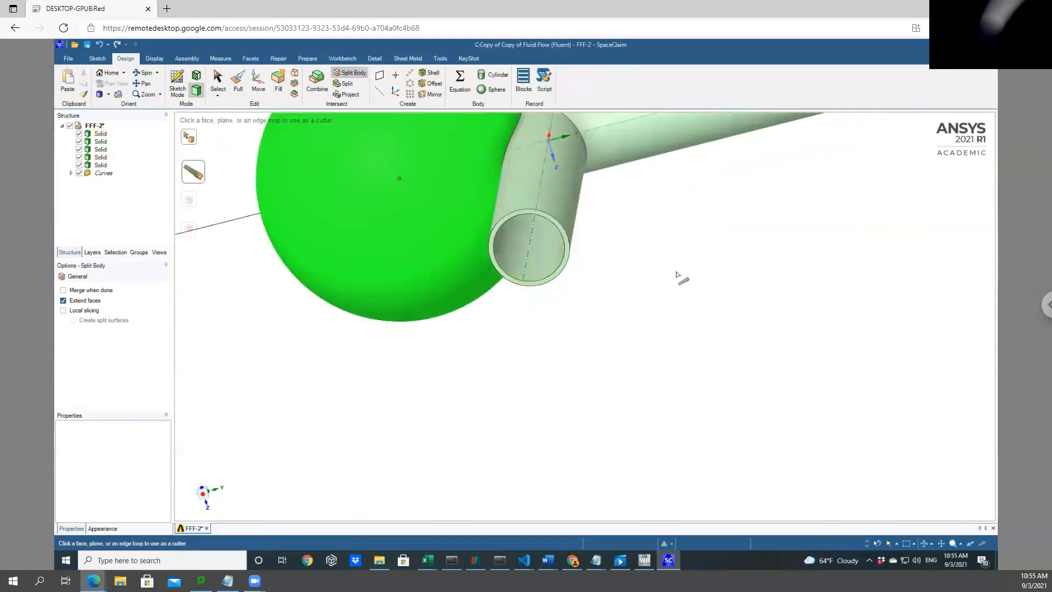
pyautogui.click(509, 251)
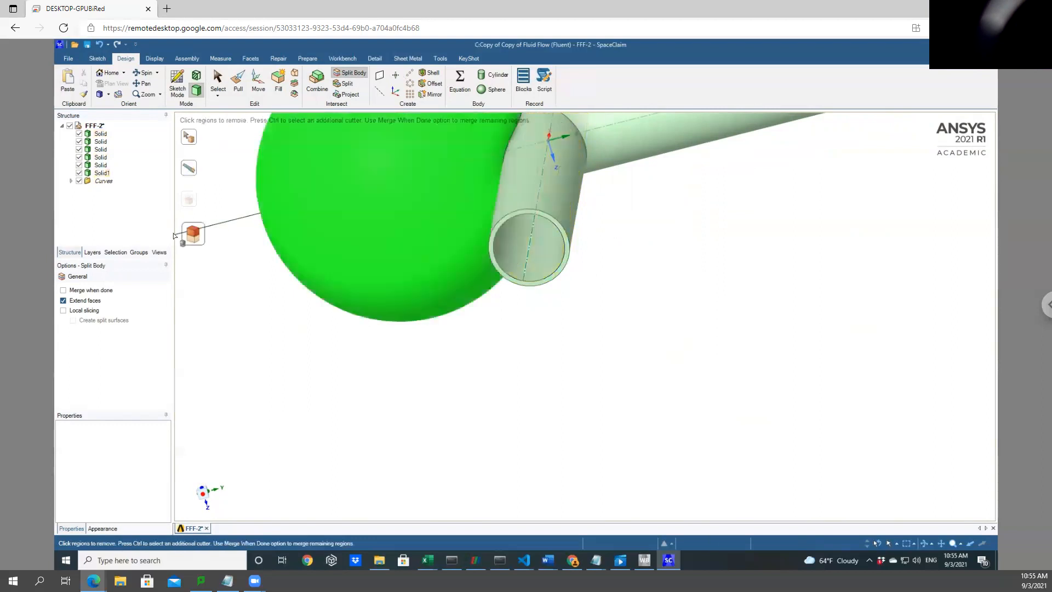
pyautogui.moveTo(692, 308); pyautogui.dragTo(686, 273, button='middle')
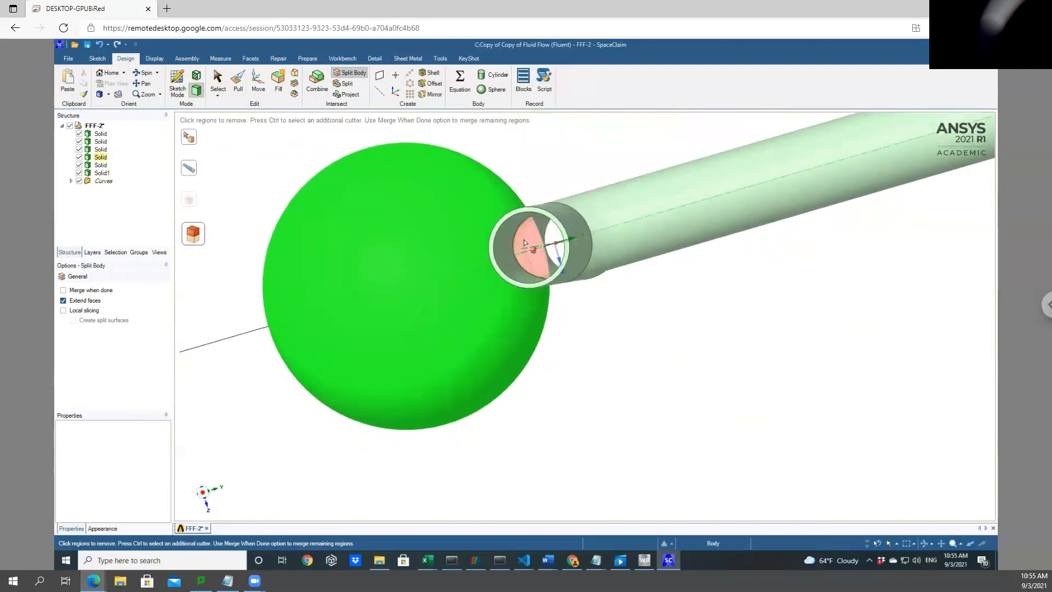
pyautogui.click(524, 240)
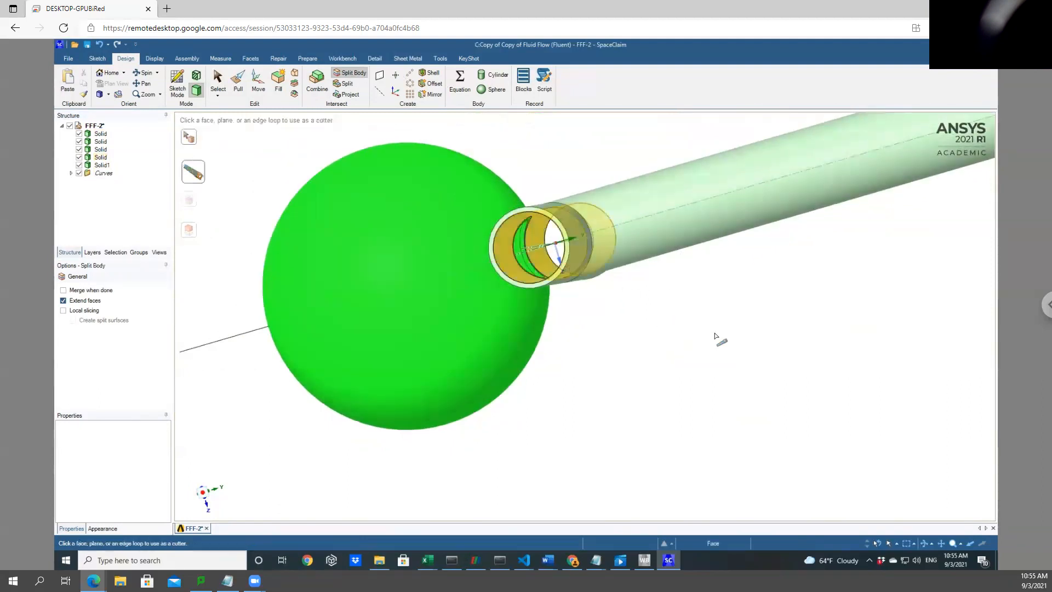
pyautogui.press('Escape')
# Start a Volume Extract and select the ring-shaped end faces of the long pipe and both cross-pipe ends as enclosing faces
pyautogui.moveTo(707, 329)
pyautogui.mouseDown(button='middle')
pyautogui.moveTo(747, 329)
pyautogui.moveTo(690, 341)
pyautogui.moveTo(705, 331)
pyautogui.mouseUp(button='middle')
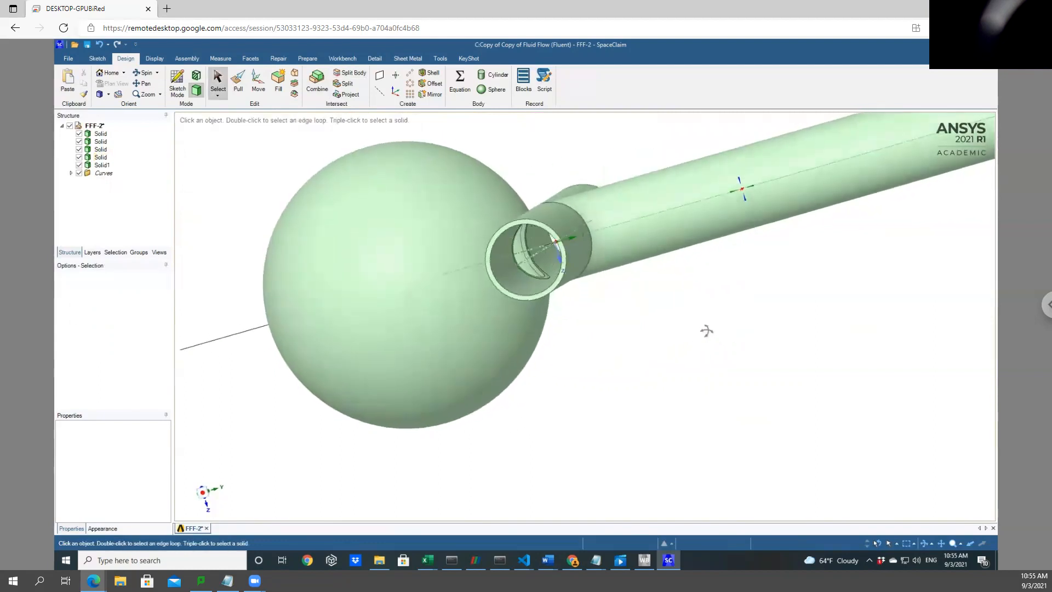
pyautogui.scroll(-3, 710, 328)
pyautogui.moveTo(853, 318); pyautogui.dragTo(741, 372, button='middle')
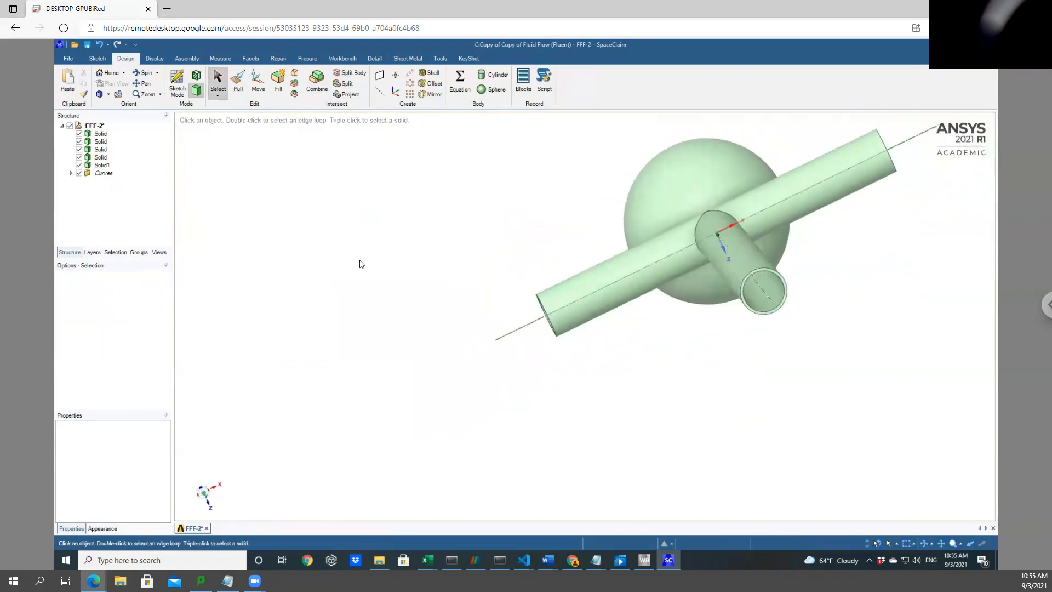
pyautogui.click(308, 58)
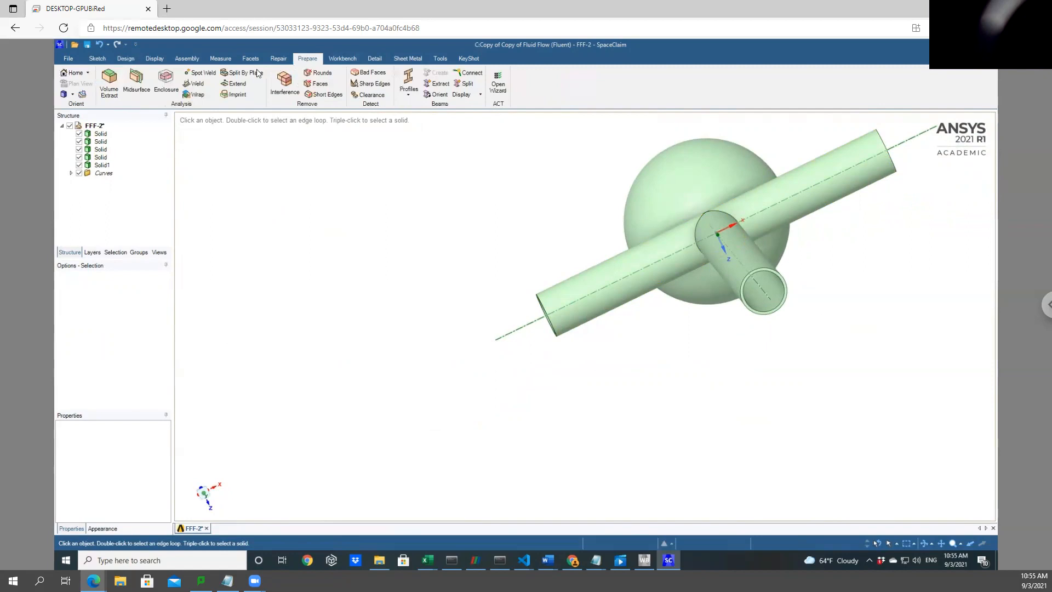
pyautogui.click(110, 86)
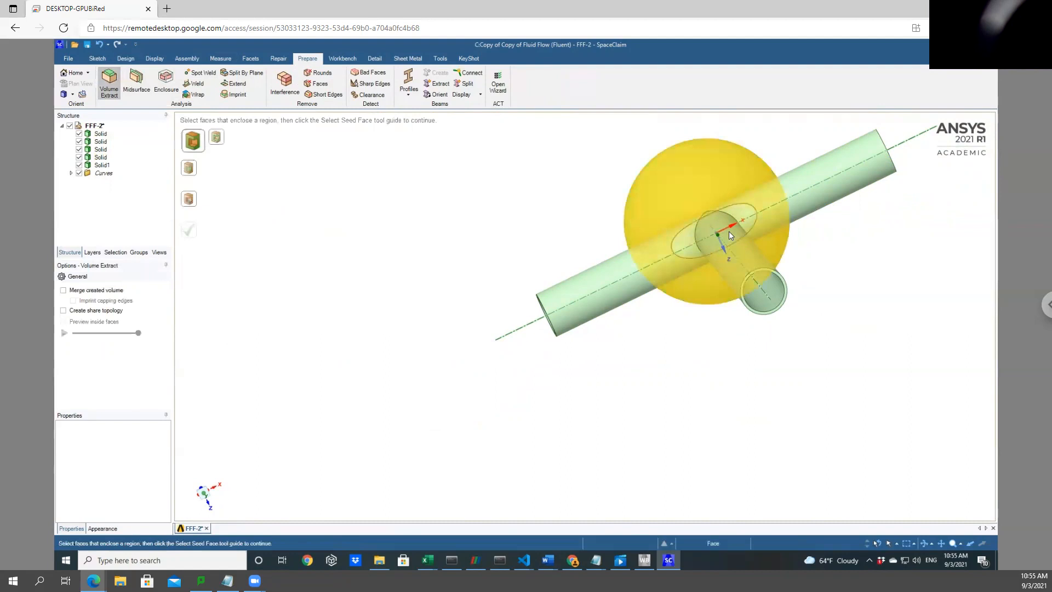
pyautogui.scroll(3, 767, 286)
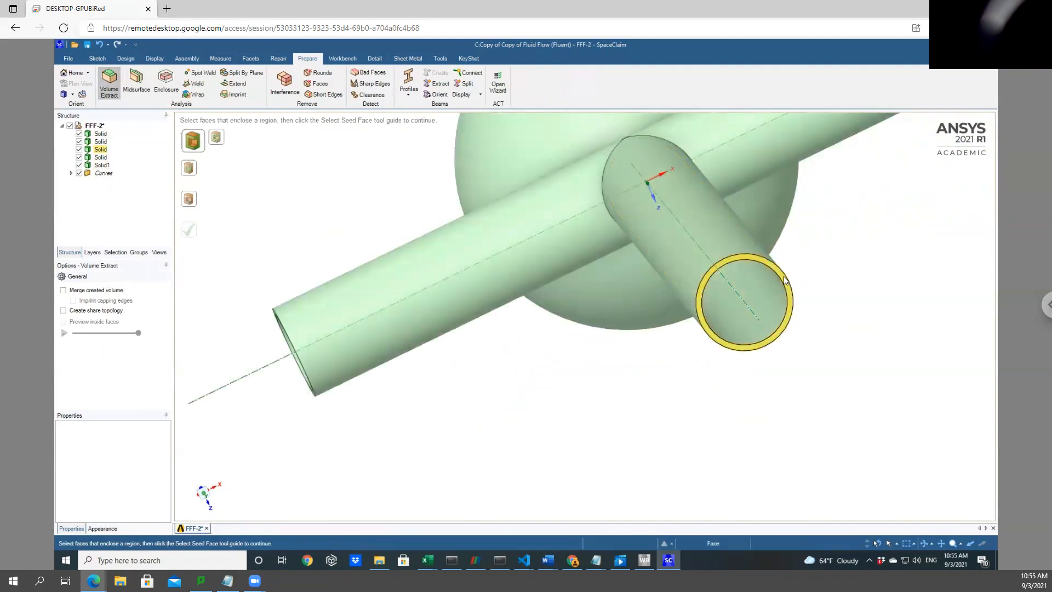
pyautogui.click(785, 279)
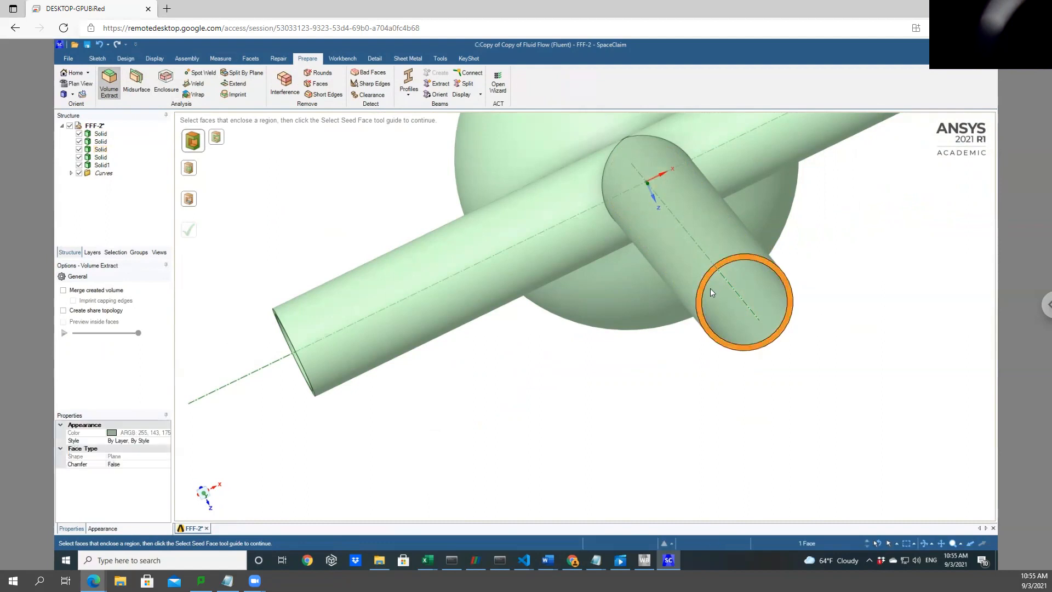
pyautogui.keyDown('shift'); pyautogui.moveTo(435, 369); pyautogui.dragTo(538, 315, button='middle'); pyautogui.keyUp('shift')
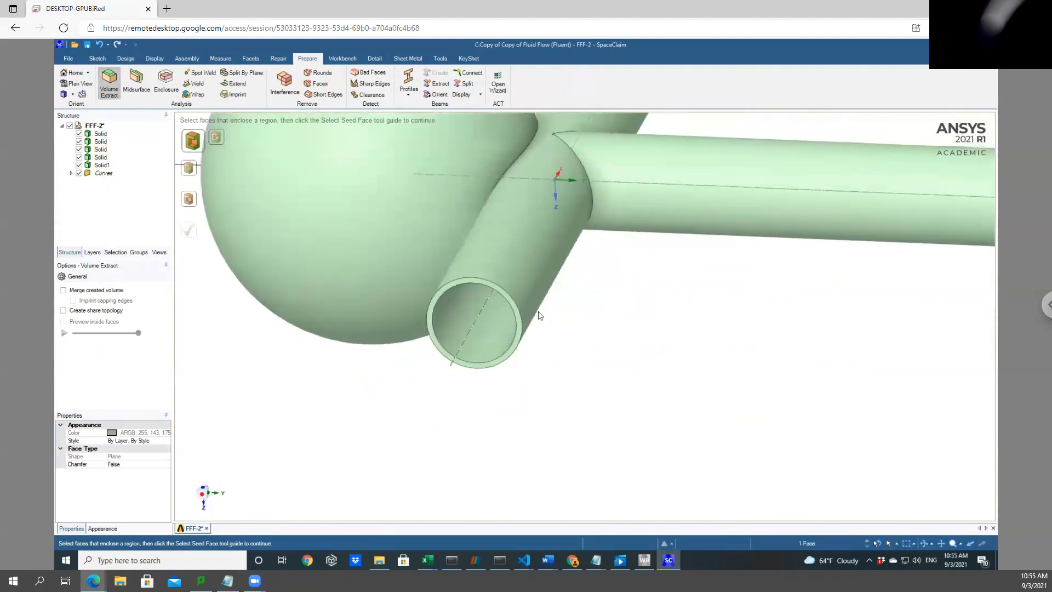
pyautogui.keyDown('ctrl'); pyautogui.click(503, 295); pyautogui.keyUp('ctrl')
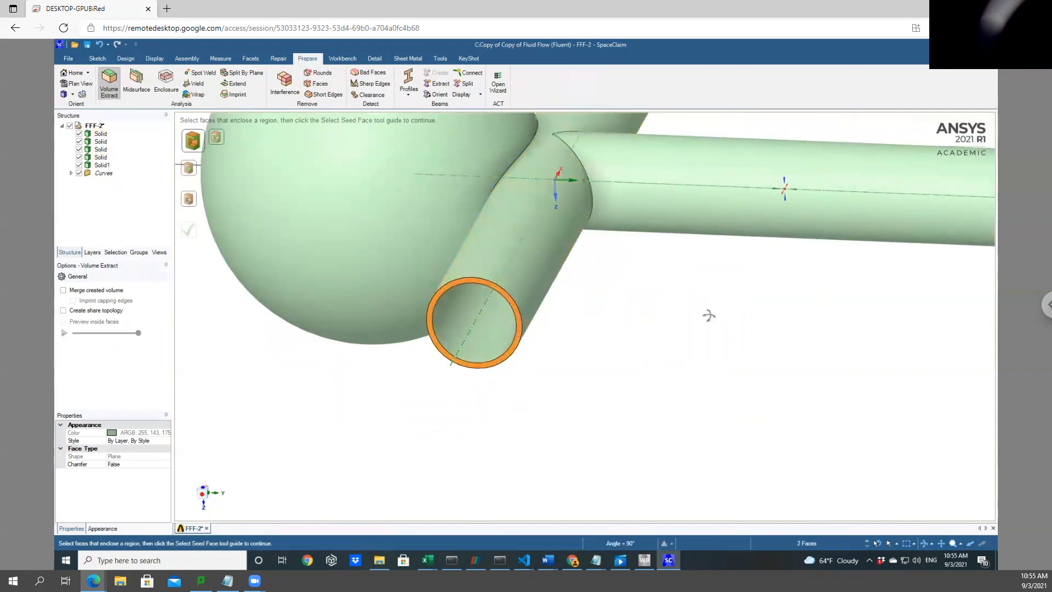
pyautogui.moveTo(710, 316); pyautogui.dragTo(512, 397, button='middle')
pyautogui.moveTo(912, 306)
pyautogui.mouseDown(button='middle')
pyautogui.moveTo(899, 369)
pyautogui.moveTo(911, 380)
pyautogui.moveTo(810, 290)
pyautogui.mouseUp(button='middle')
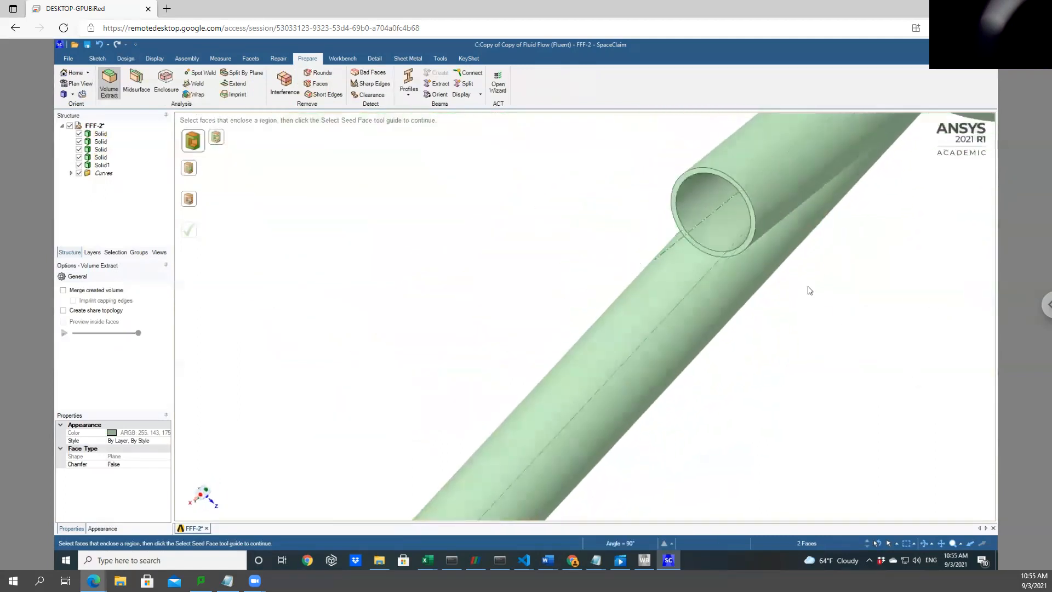
pyautogui.keyDown('ctrl'); pyautogui.click(684, 174); pyautogui.keyUp('ctrl')
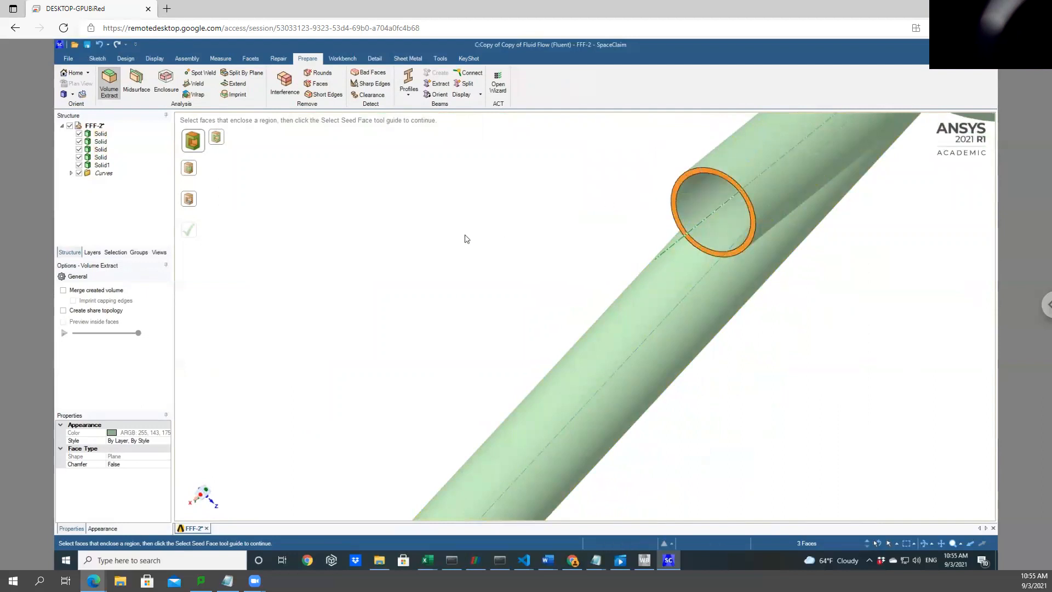
# Use the long pipe's inner wall as the seed face and create the extracted fluid volume
pyautogui.moveTo(470, 237)
pyautogui.mouseDown(button='middle')
pyautogui.moveTo(646, 163)
pyautogui.moveTo(645, 154)
pyautogui.mouseUp(button='middle')
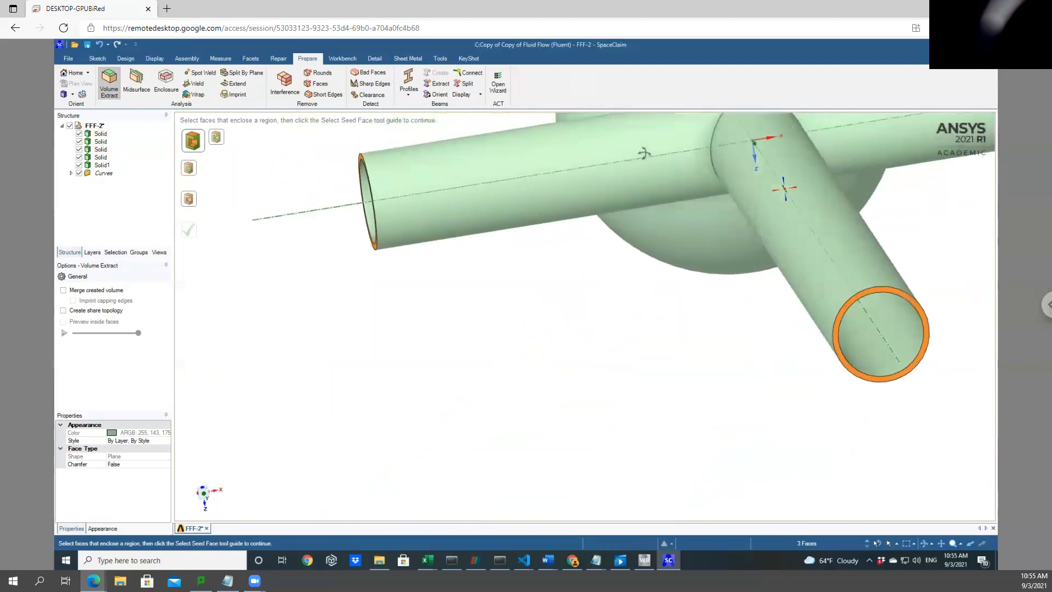
pyautogui.click(190, 198)
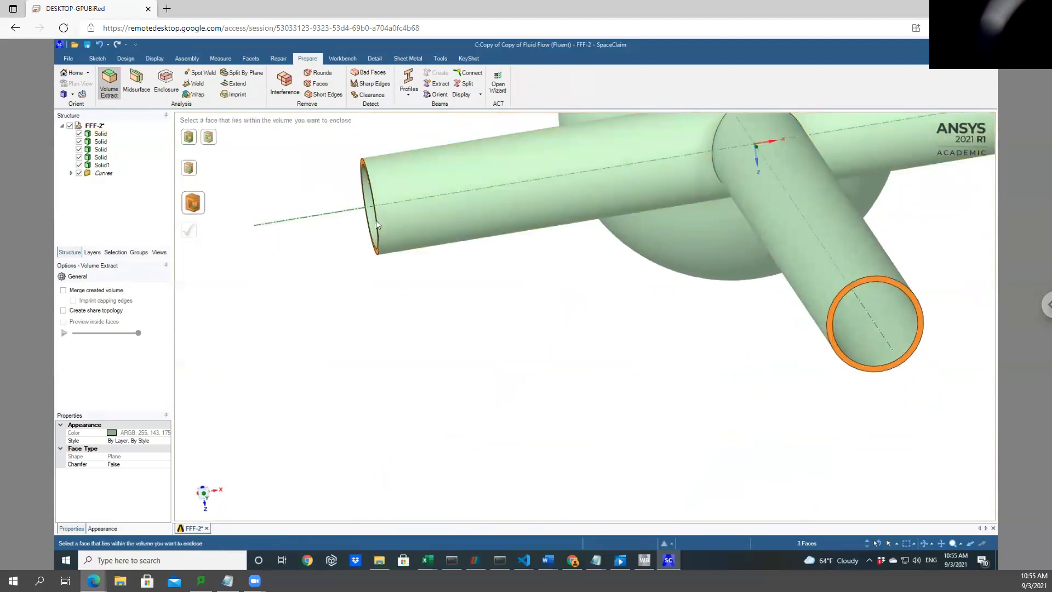
pyautogui.click(886, 321)
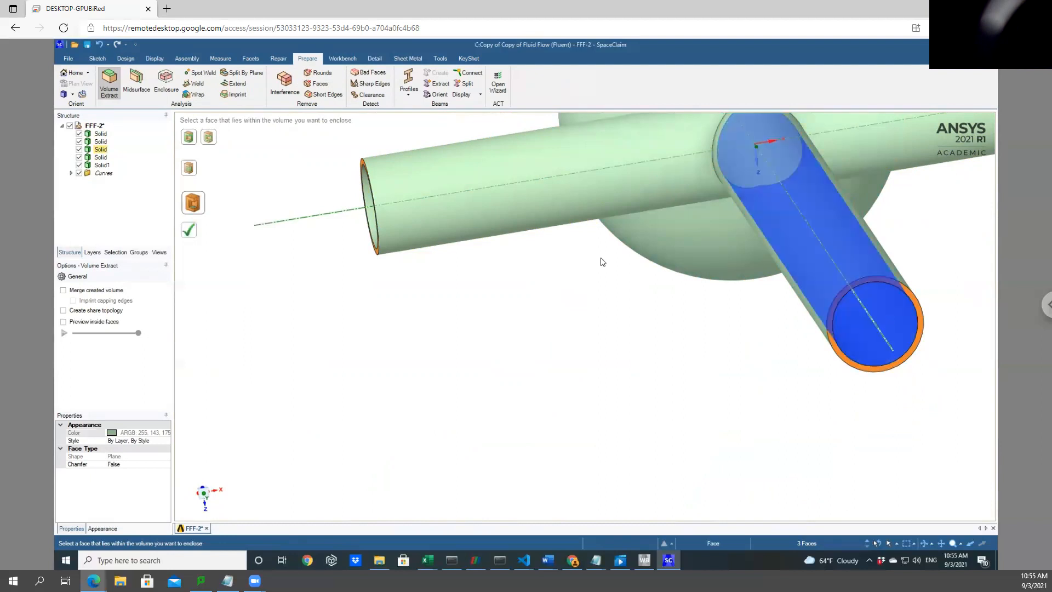
pyautogui.click(192, 232)
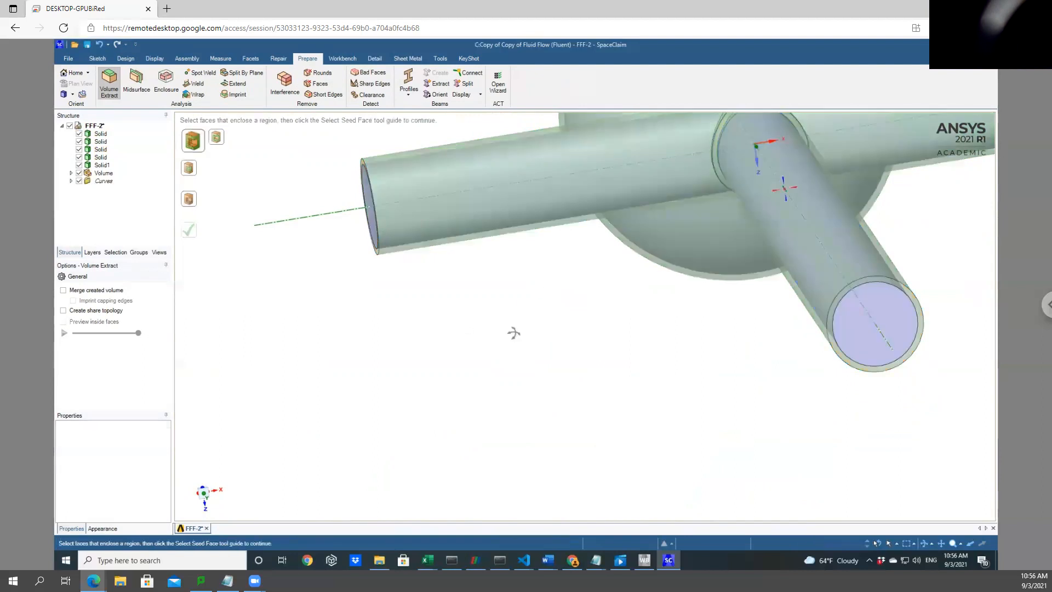
# Hide all five solid bodies so only the extracted volume and the curves remain displayed
pyautogui.moveTo(513, 333); pyautogui.dragTo(542, 359, button='middle')
pyautogui.scroll(-4, 546, 359)
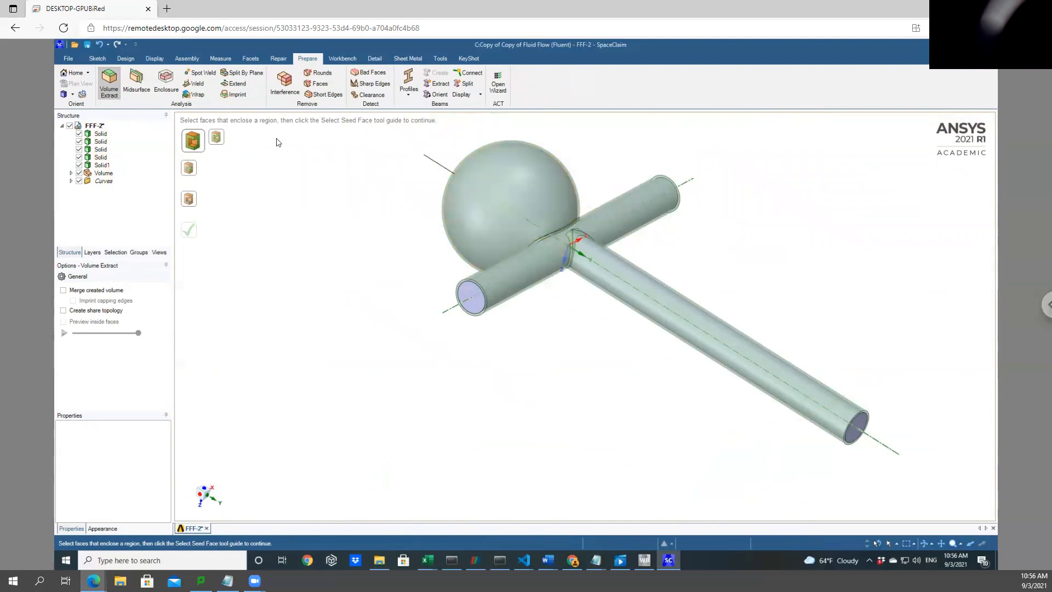
pyautogui.click(79, 134)
pyautogui.click(79, 141)
pyautogui.click(79, 149)
pyautogui.click(79, 157)
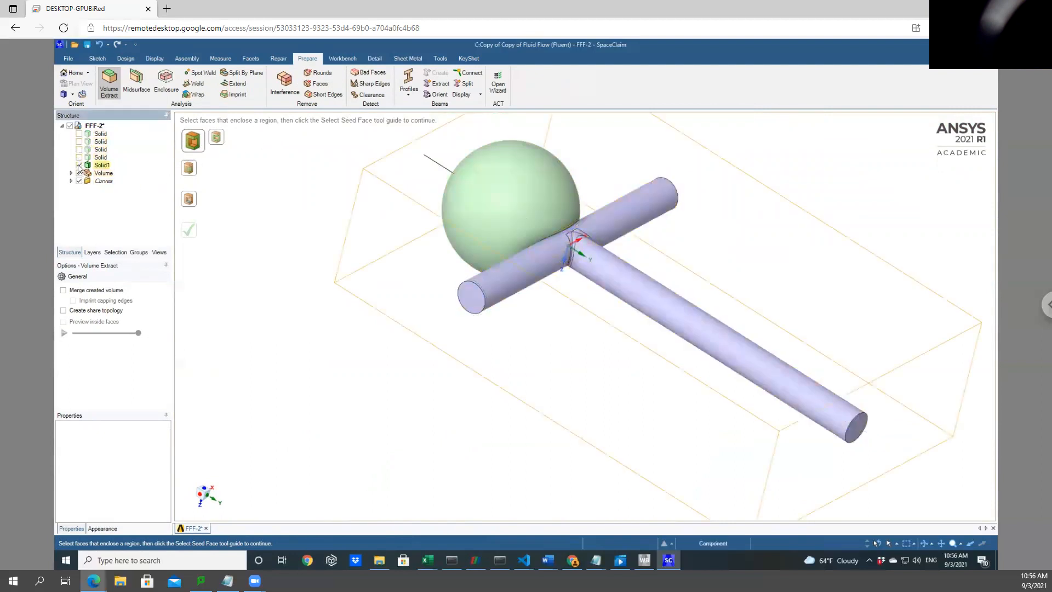
pyautogui.click(79, 165)
pyautogui.moveTo(606, 312); pyautogui.dragTo(623, 286, button='middle')
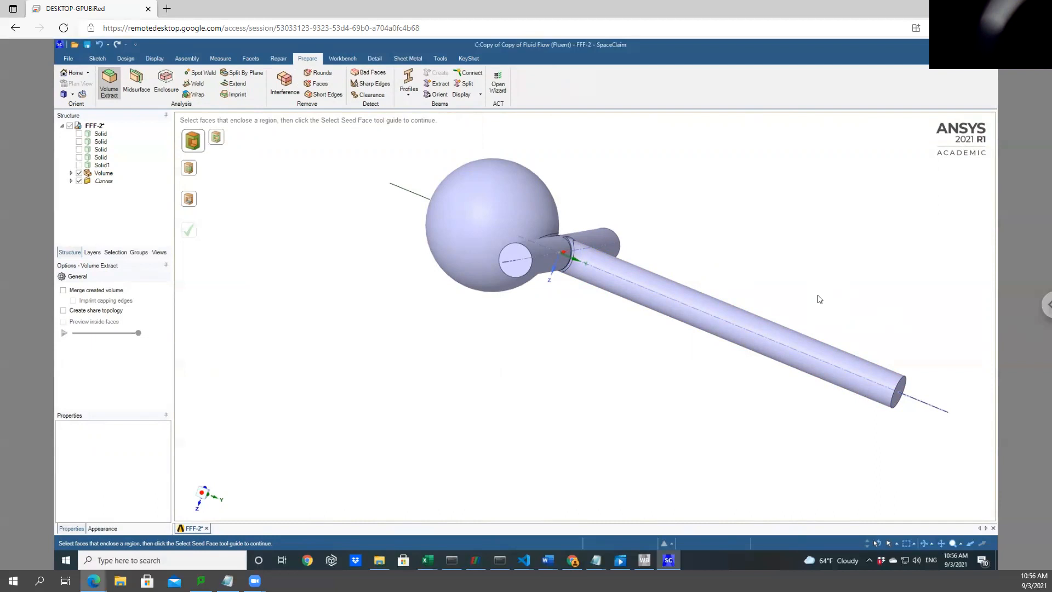
# Save the FFF-2 geometry and exit SpaceClaim
pyautogui.click(69, 58)
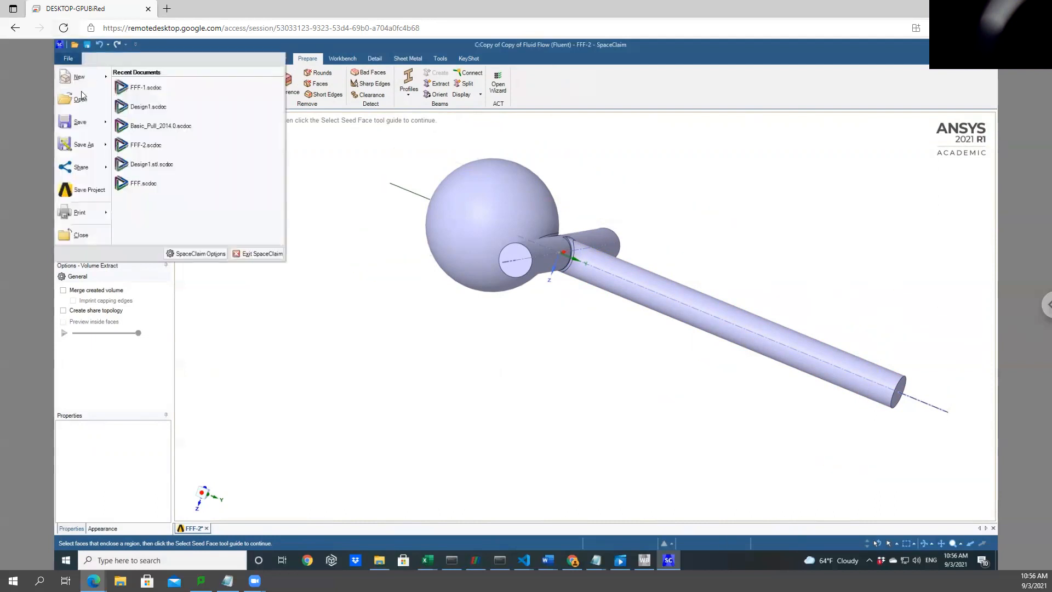
pyautogui.click(80, 122)
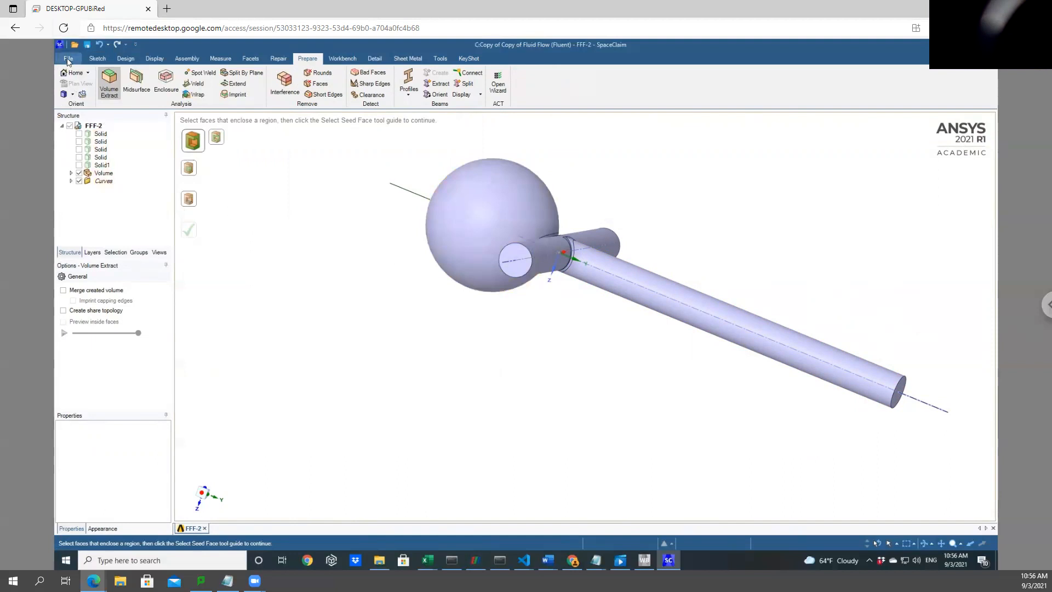
pyautogui.click(68, 60)
pyautogui.click(245, 258)
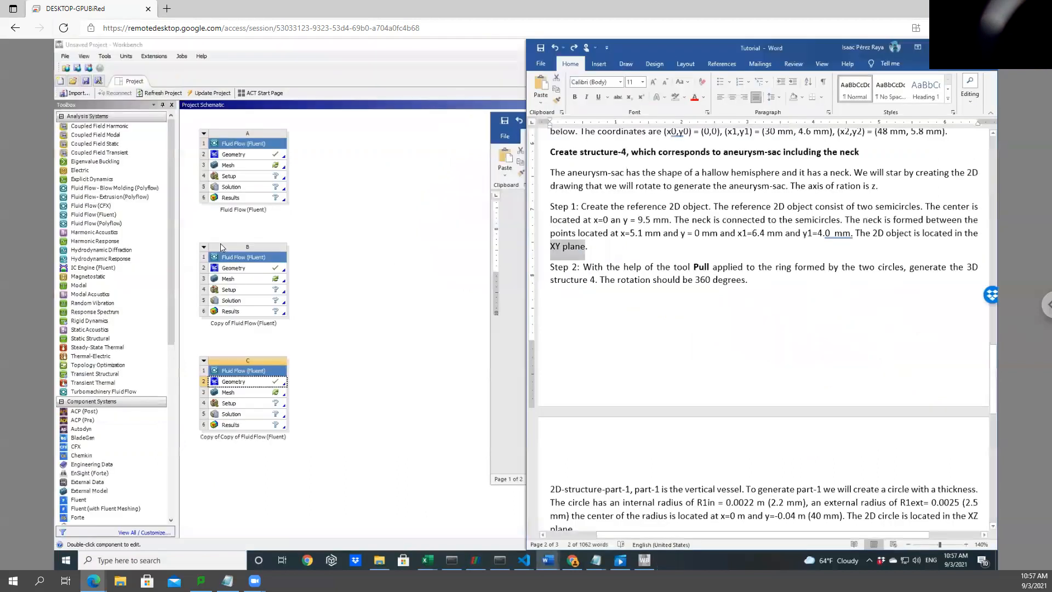
# Switch to Workbench and start saving the project, choosing the Desktop as the location
pyautogui.click(430, 412)
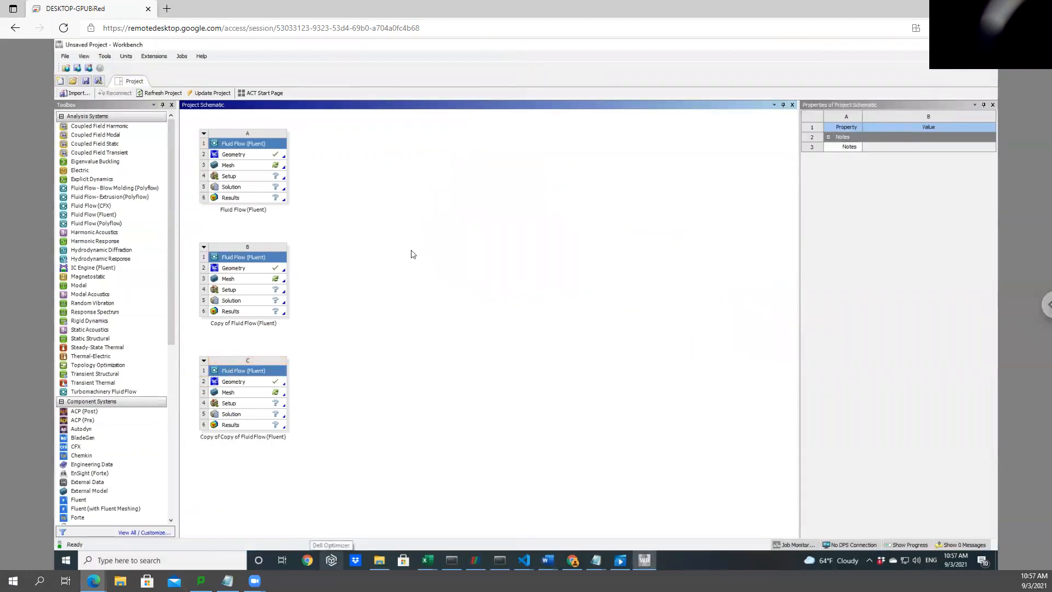
pyautogui.click(65, 56)
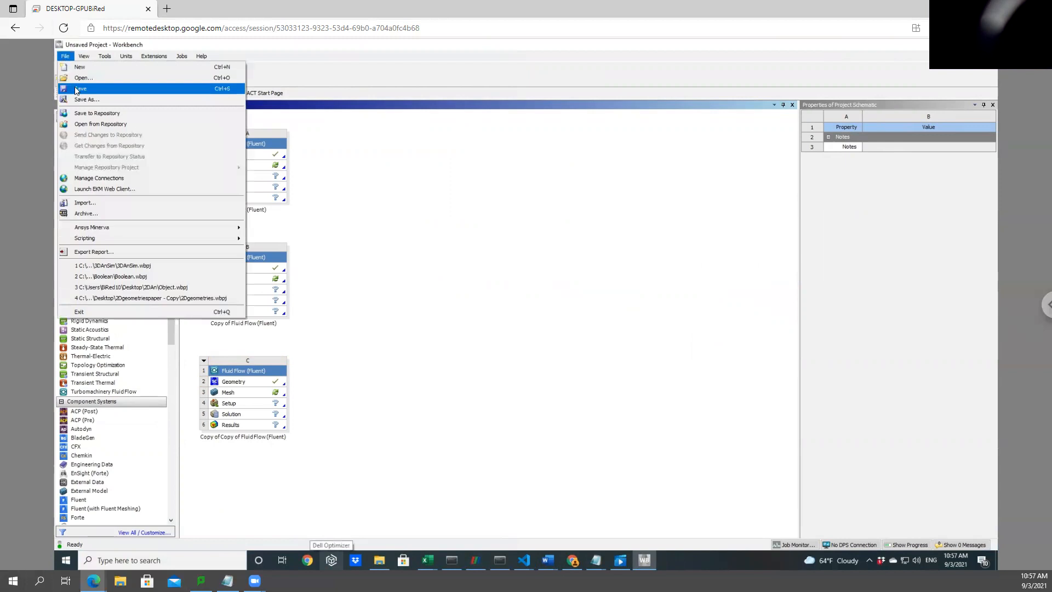
pyautogui.click(77, 90)
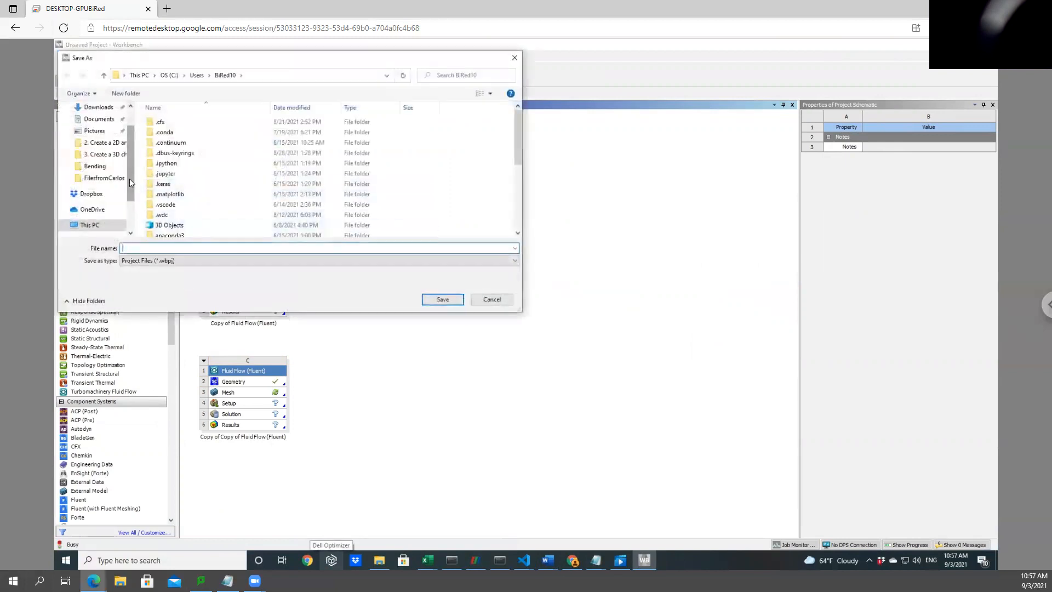
pyautogui.scroll(-1, 129, 174)
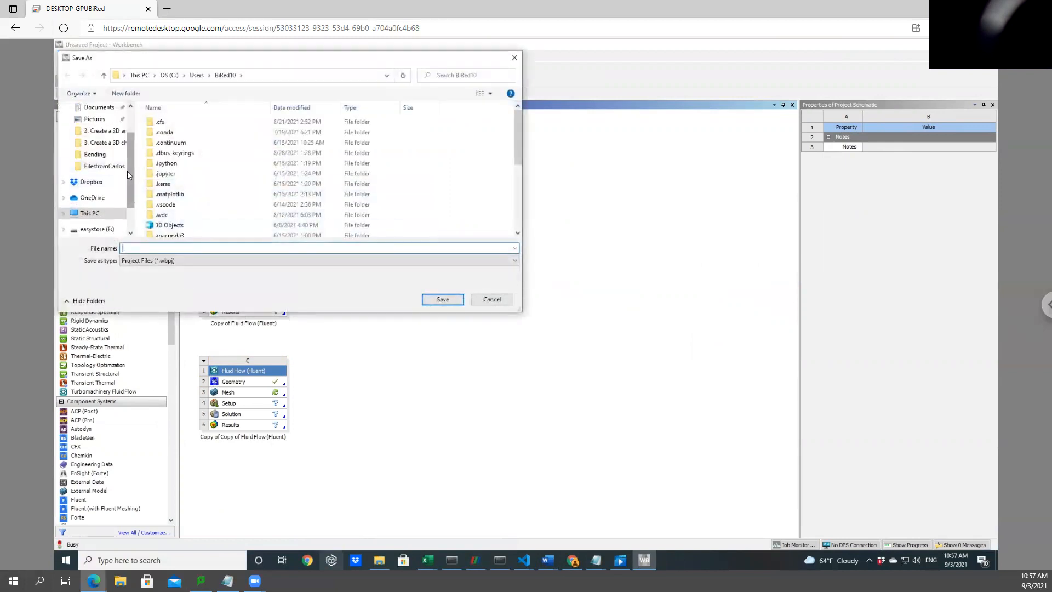
pyautogui.scroll(3, 127, 171)
pyautogui.click(94, 126)
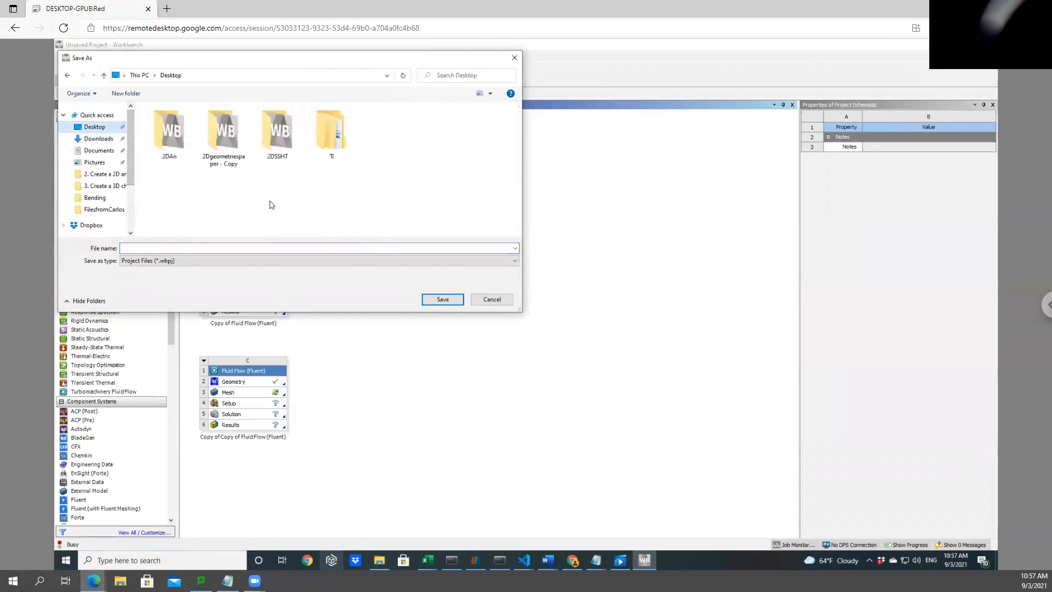
# Create a new folder named 3DAN on the Desktop
pyautogui.rightClick(276, 197)
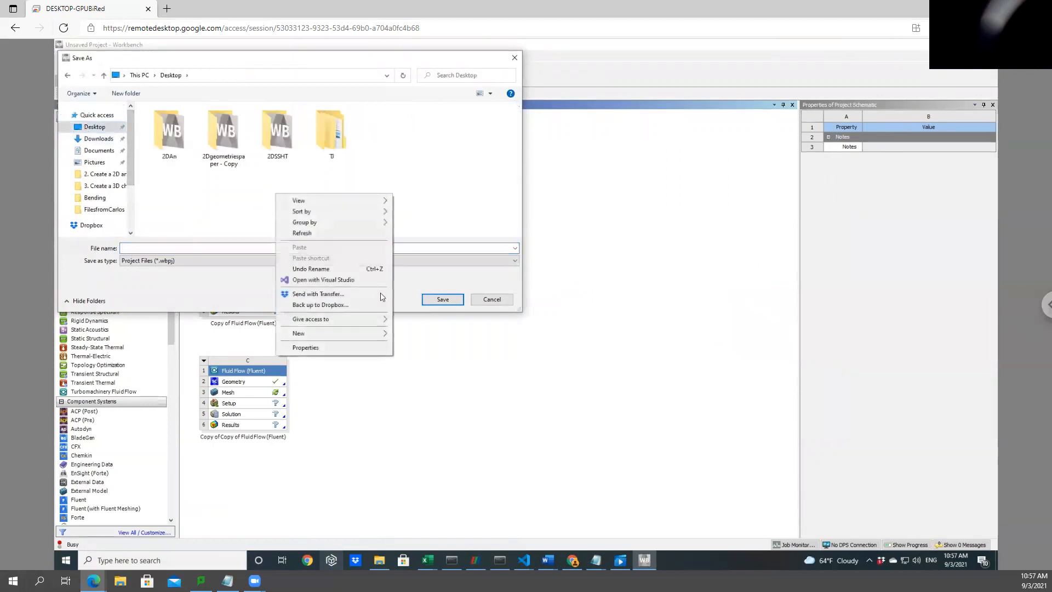
pyautogui.moveTo(378, 333)
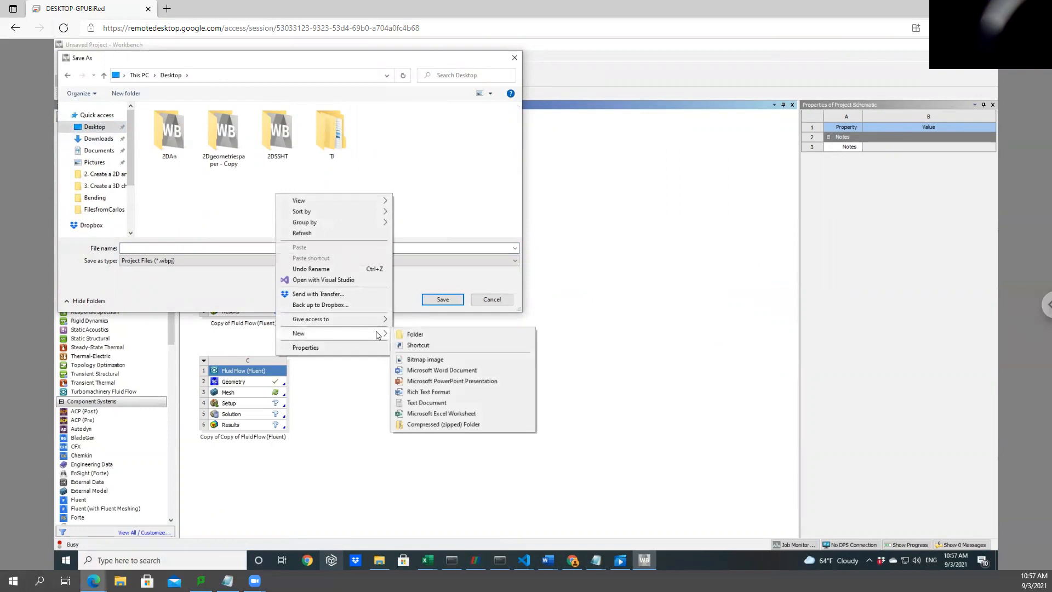
pyautogui.click(415, 334)
pyautogui.write('3')
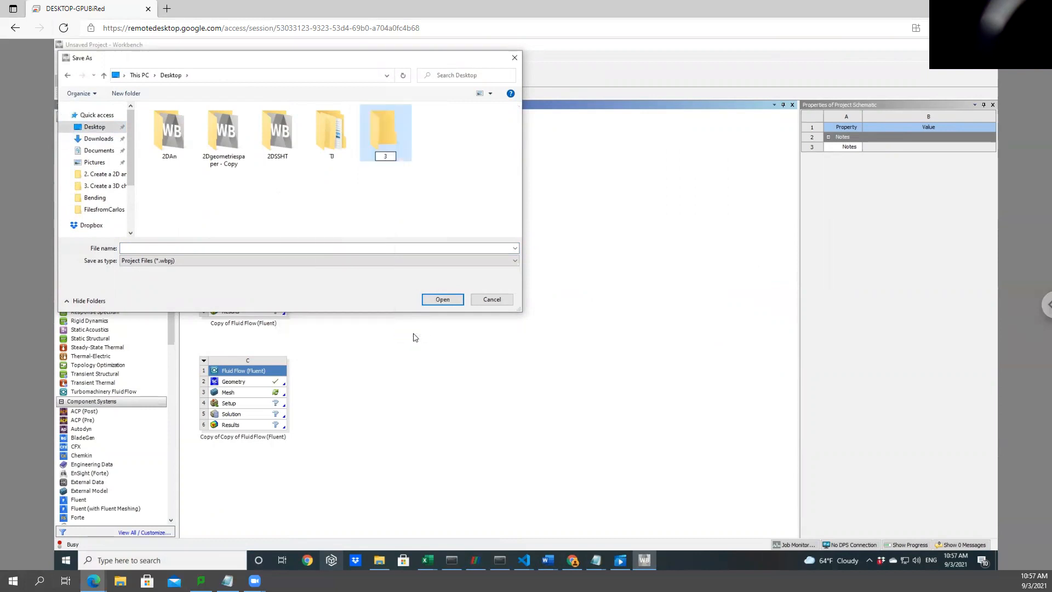
pyautogui.press('capslock')
pyautogui.write('d')
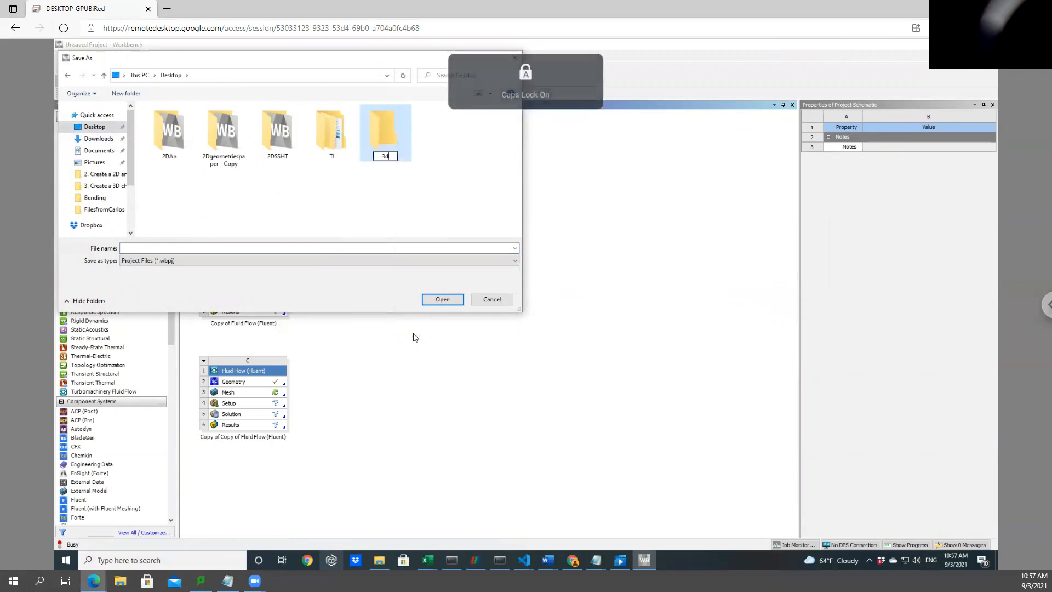
pyautogui.press('BackSpace')
pyautogui.write('Dan')
pyautogui.press('BackSpace')
pyautogui.press('BackSpace')
pyautogui.press('capslock')
pyautogui.write('AN')
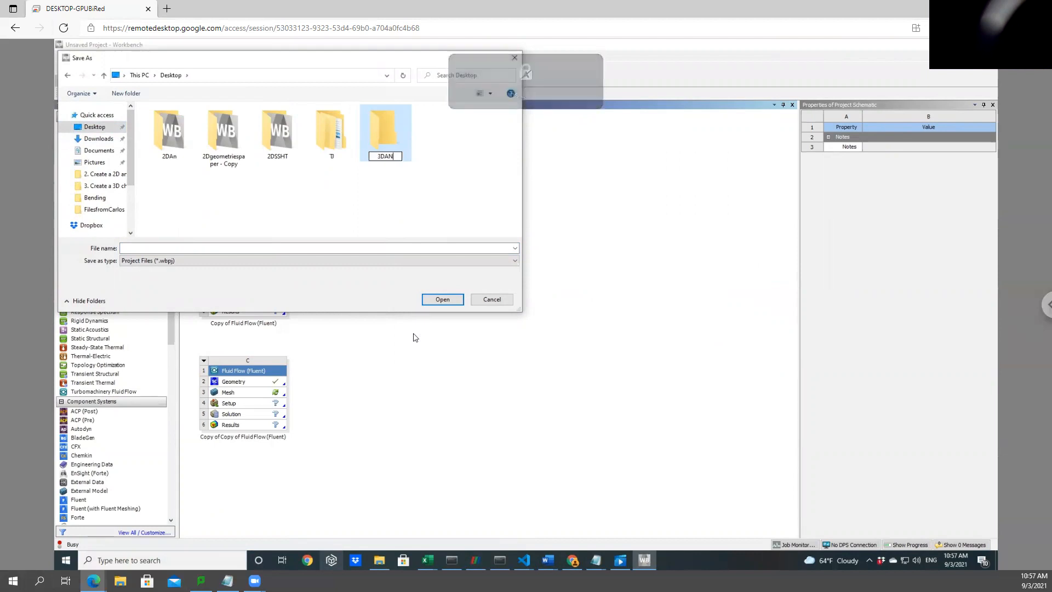
# Save the Workbench project as 3DANClass inside the 3DAN folder
pyautogui.doubleClick(387, 141)
pyautogui.click(207, 248)
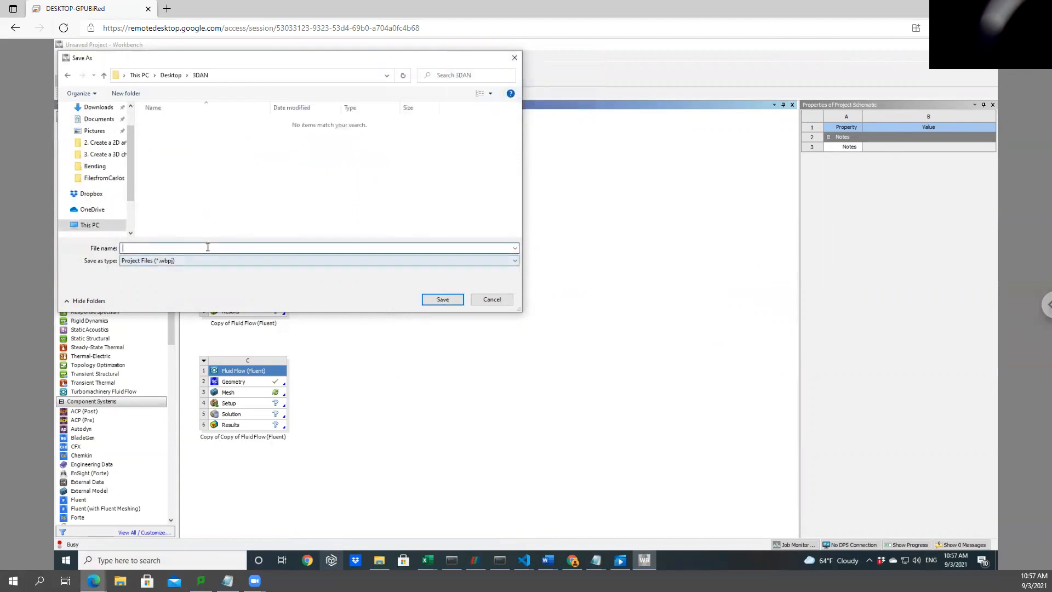
pyautogui.write('3DANClass')
pyautogui.click(443, 299)
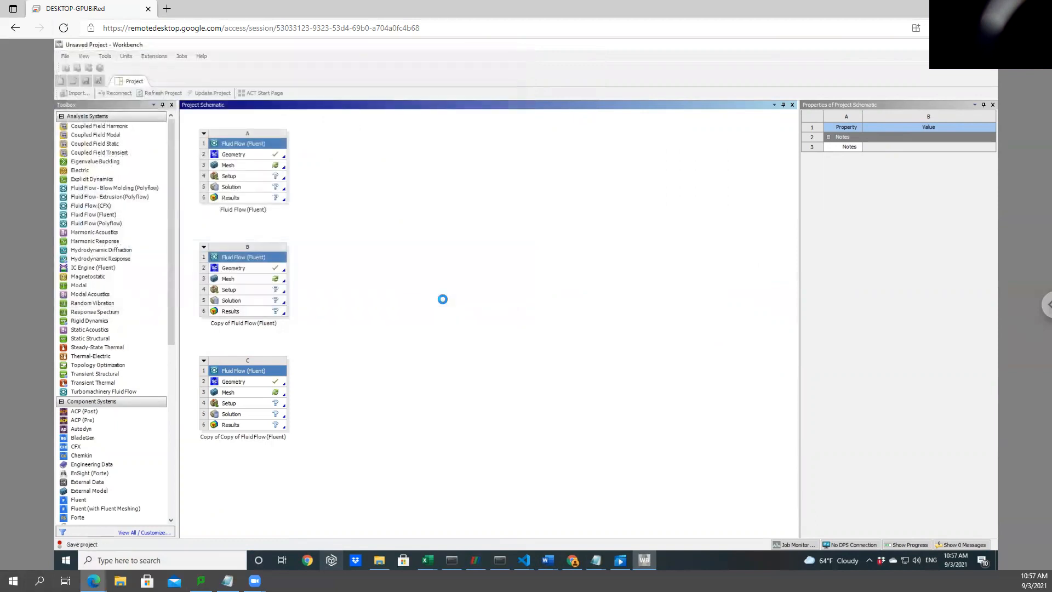